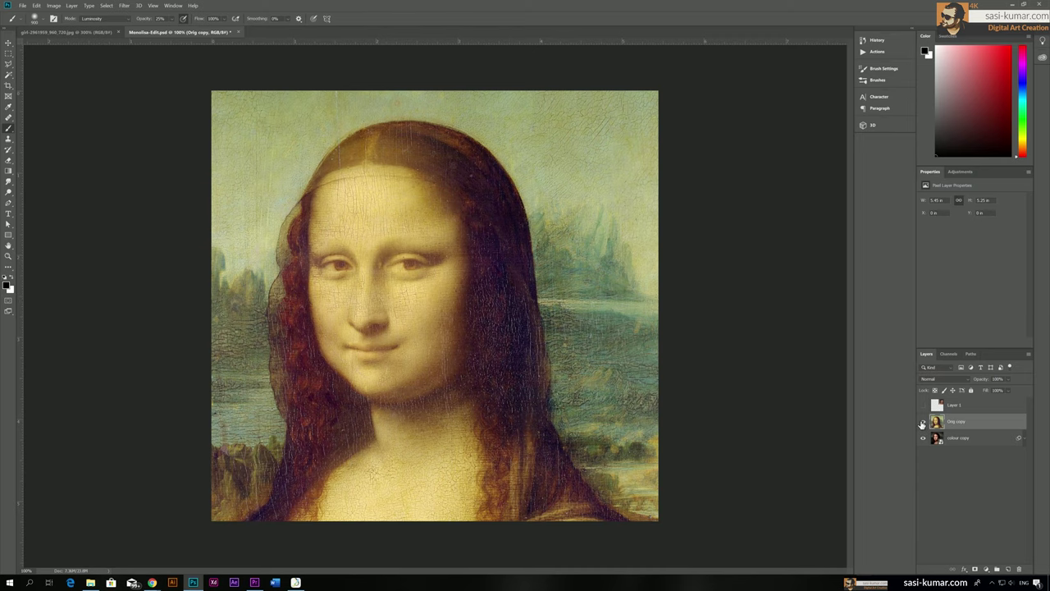
Step: Hide and reshow the Orig copy layer to compare the original painting with the colour copy beneath it
left_click(923, 423)
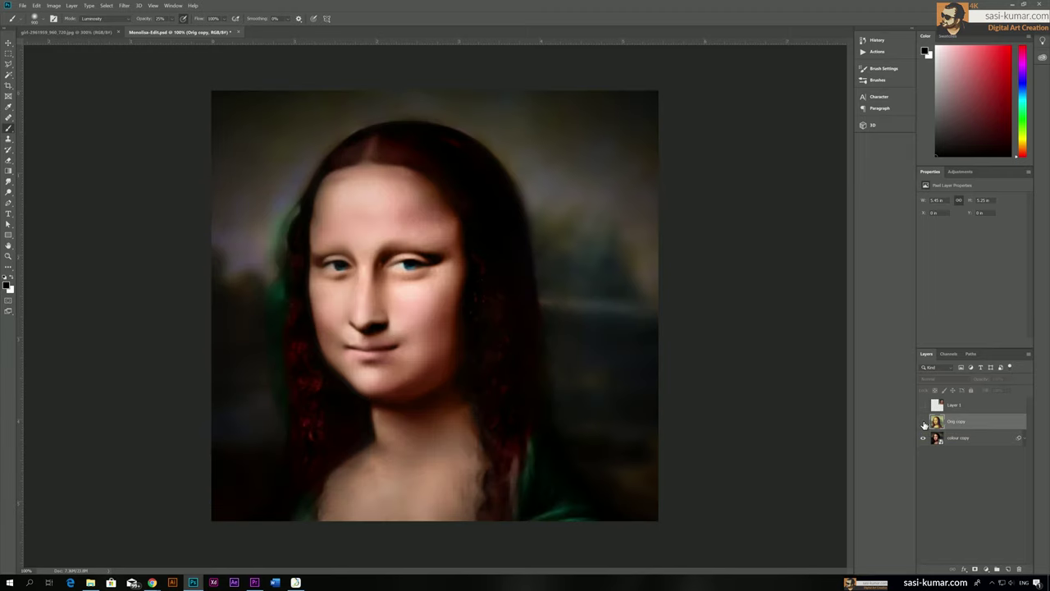
left_click(923, 422)
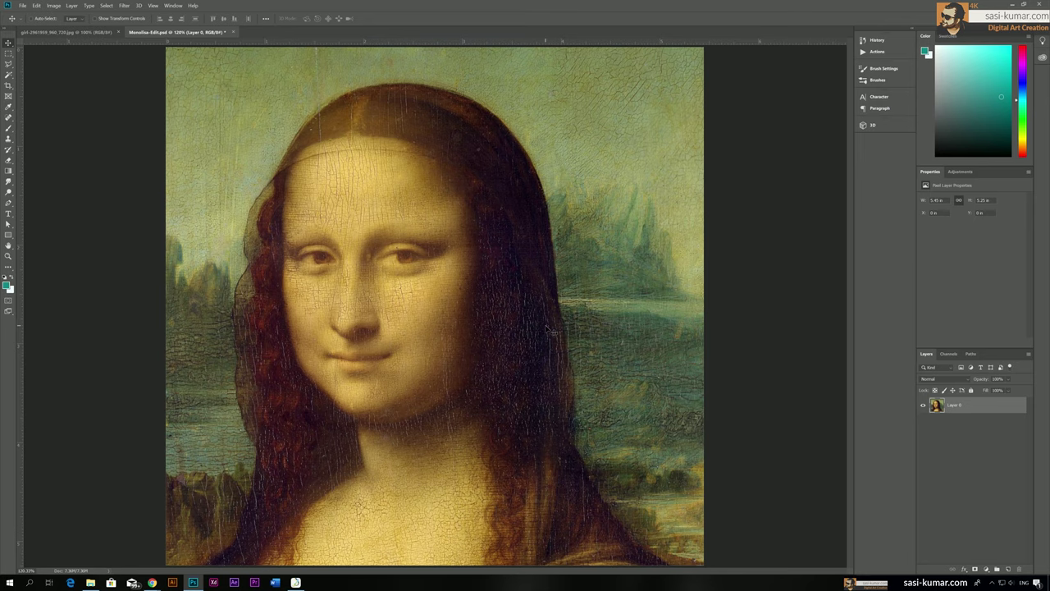
key("ctrl+minus")
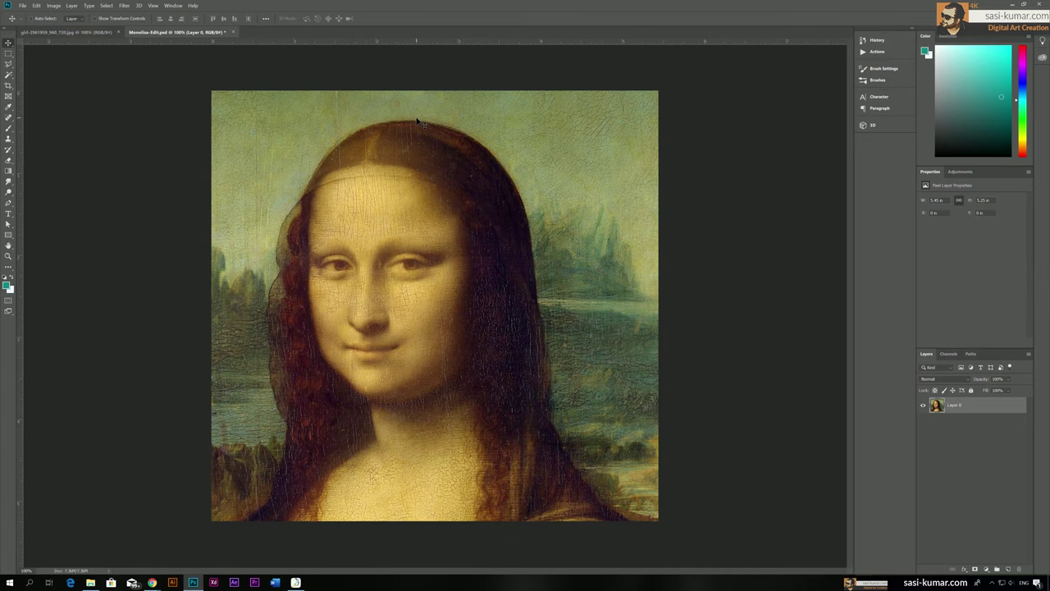
key("ctrl+minus")
key("ctrl+minus")
key("ctrl+minus")
key("ctrl+minus")
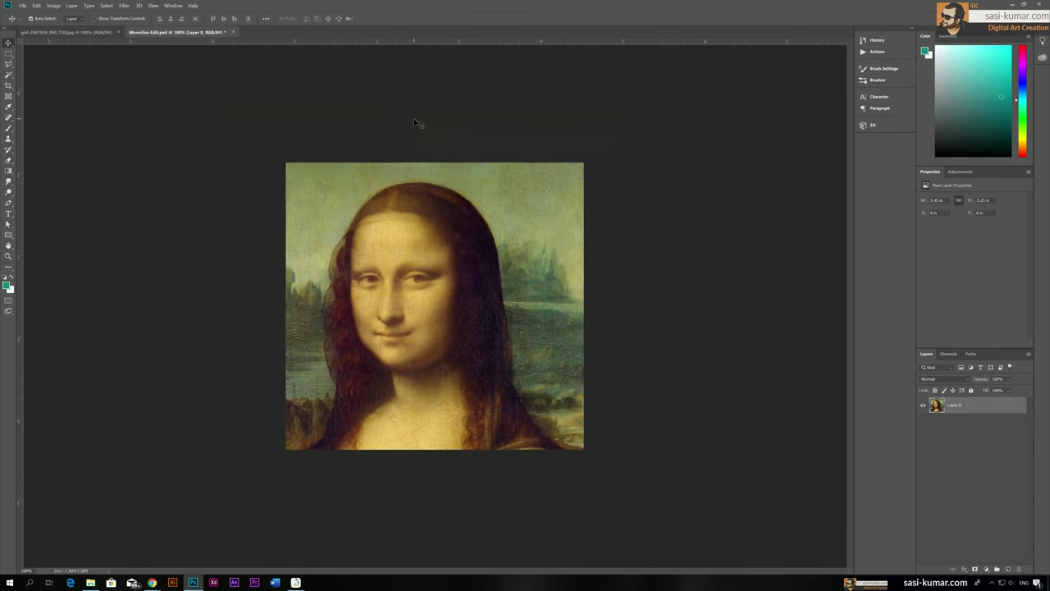
key("ctrl+plus")
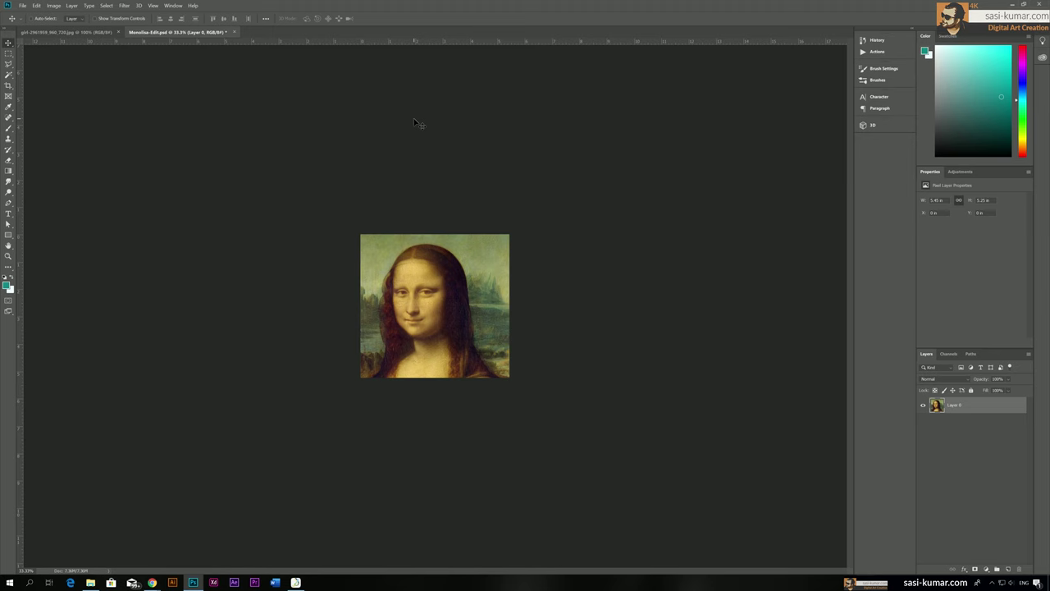
key("ctrl+plus")
key("ctrl+plus")
key("ctrl+plus")
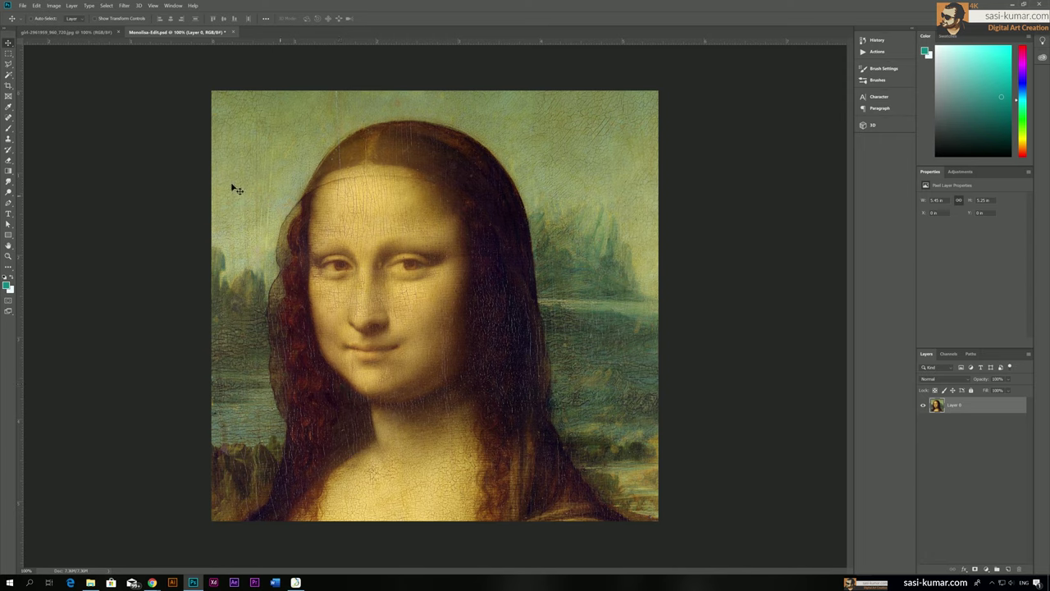
Step: Copy the girl photo into Monalisa-Edit.psd as a new layer placed at the canvas's upper-left corner, and hide that layer
left_click(62, 33)
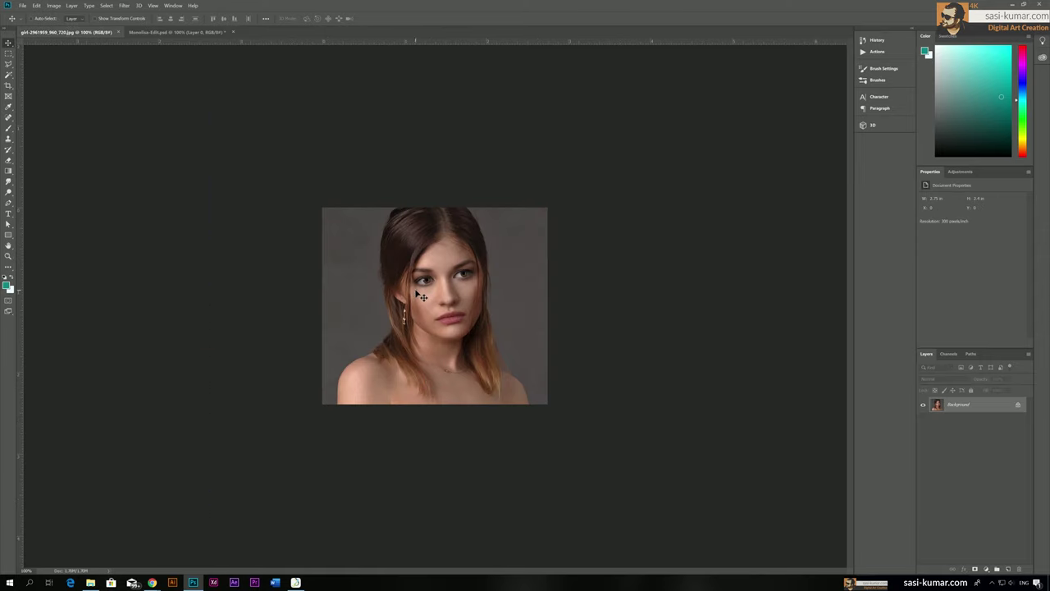
left_click(171, 33)
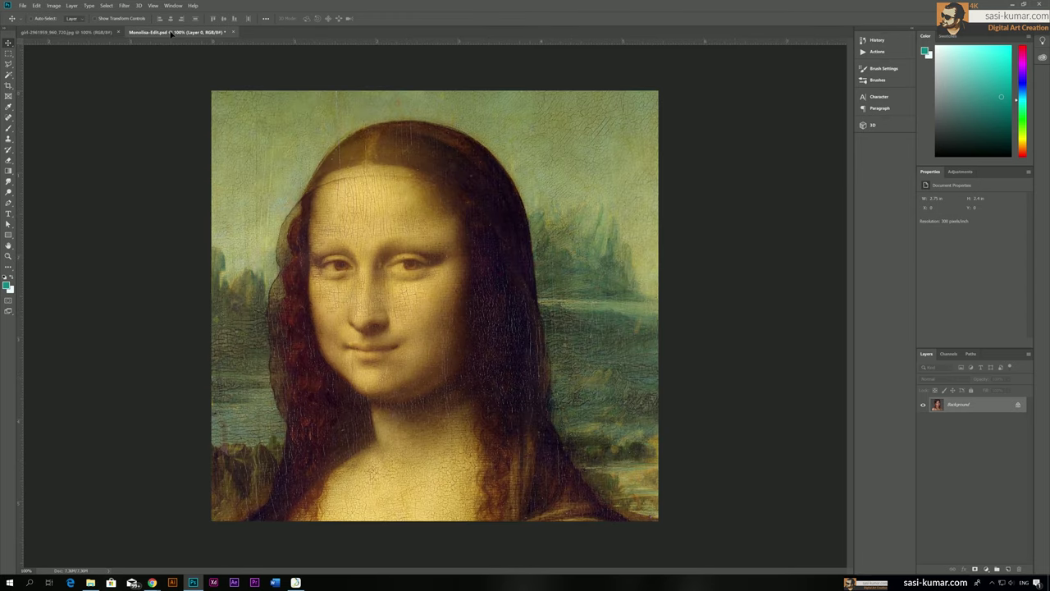
key("ctrl+v")
left_click_drag(325, 227, 326, 203)
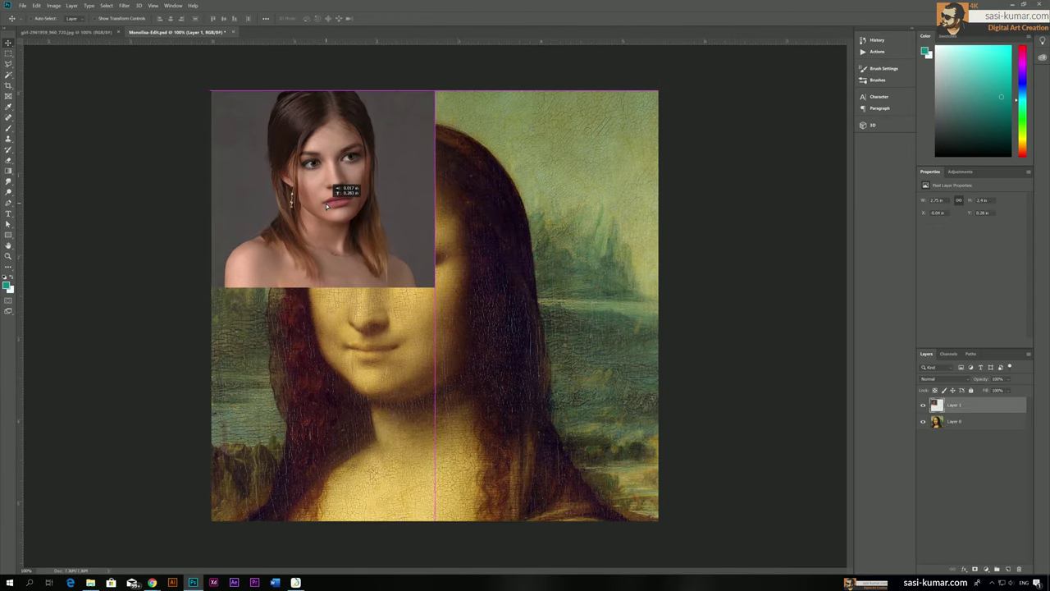
left_click(923, 405)
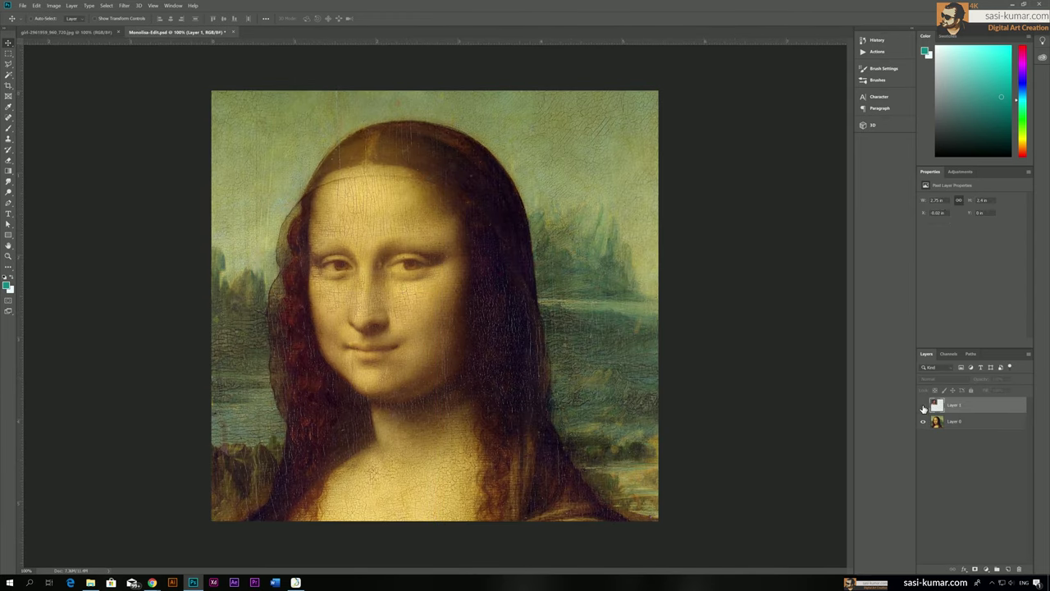
Step: Duplicate the painting's Layer 0 within Monalisa-Edit.psd, keeping the suggested name Layer 0 copy
left_click(966, 423)
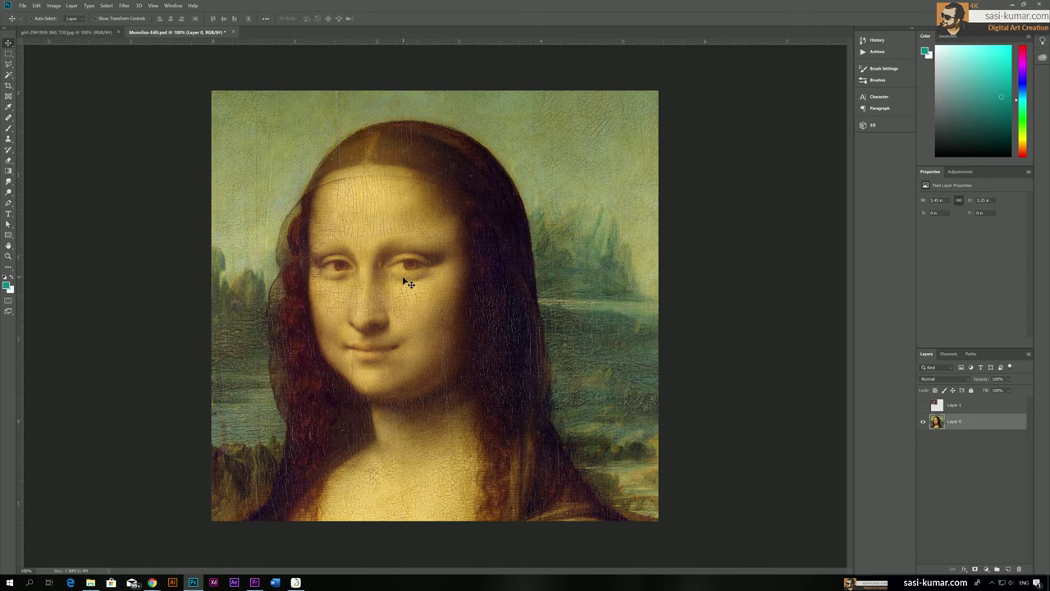
key("ctrl+plus")
key("ctrl+plus")
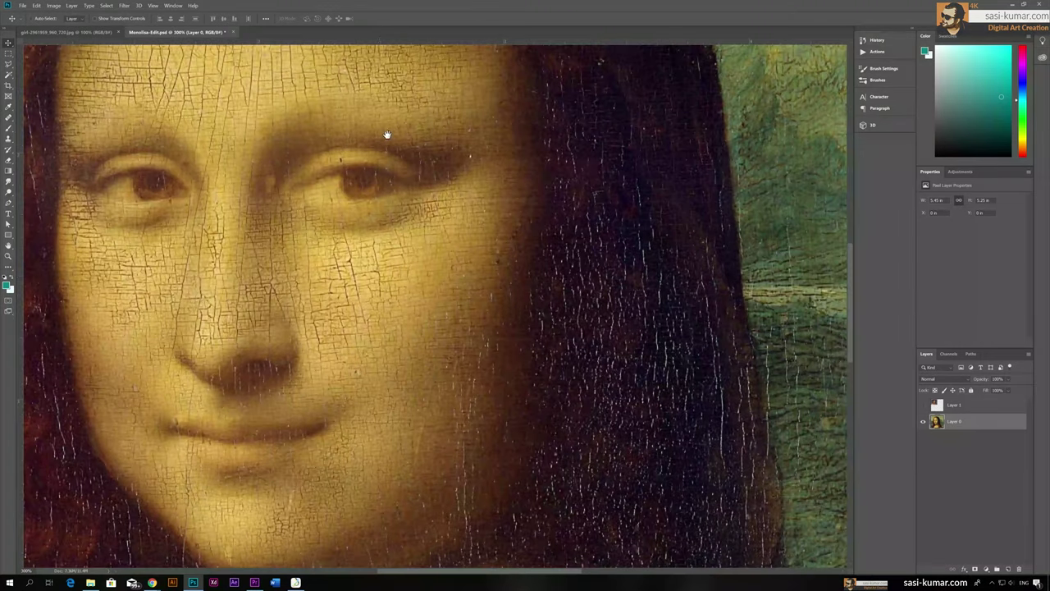
left_click_drag(387, 134, 399, 326)
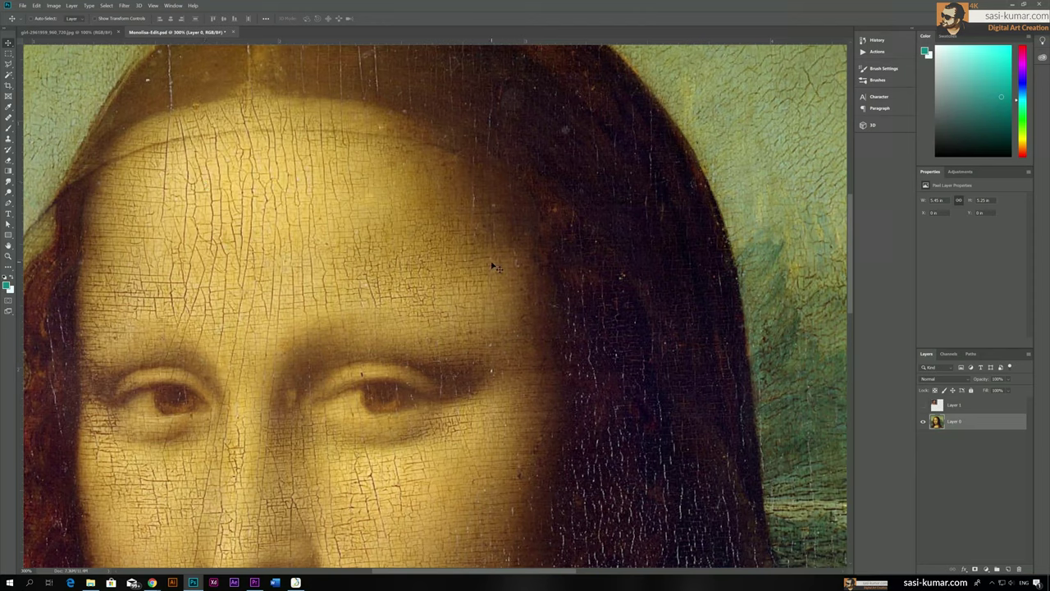
key("ctrl+1")
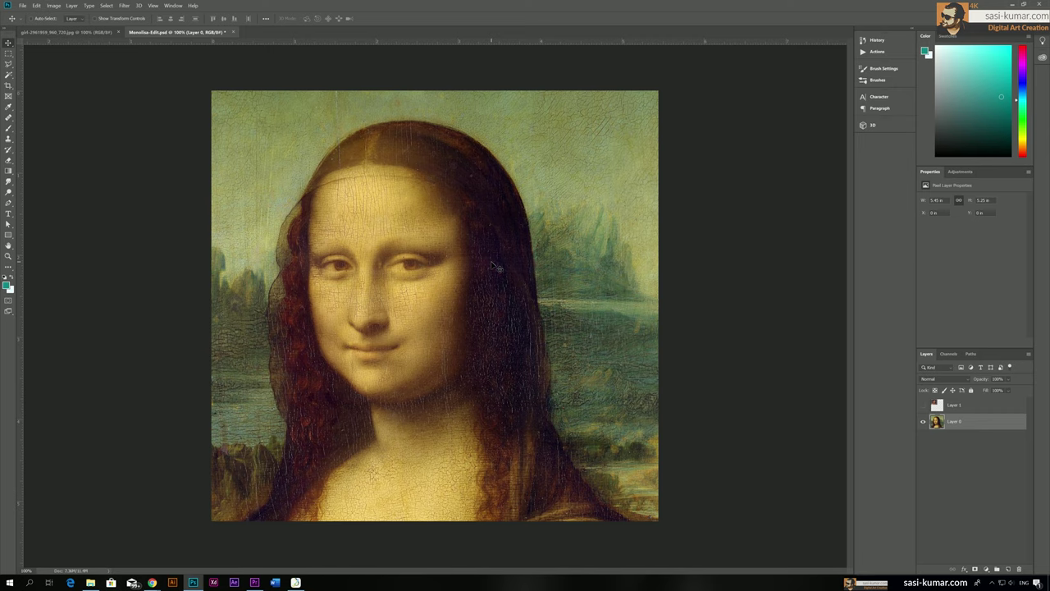
left_click(994, 476)
left_click(975, 424)
right_click(977, 429)
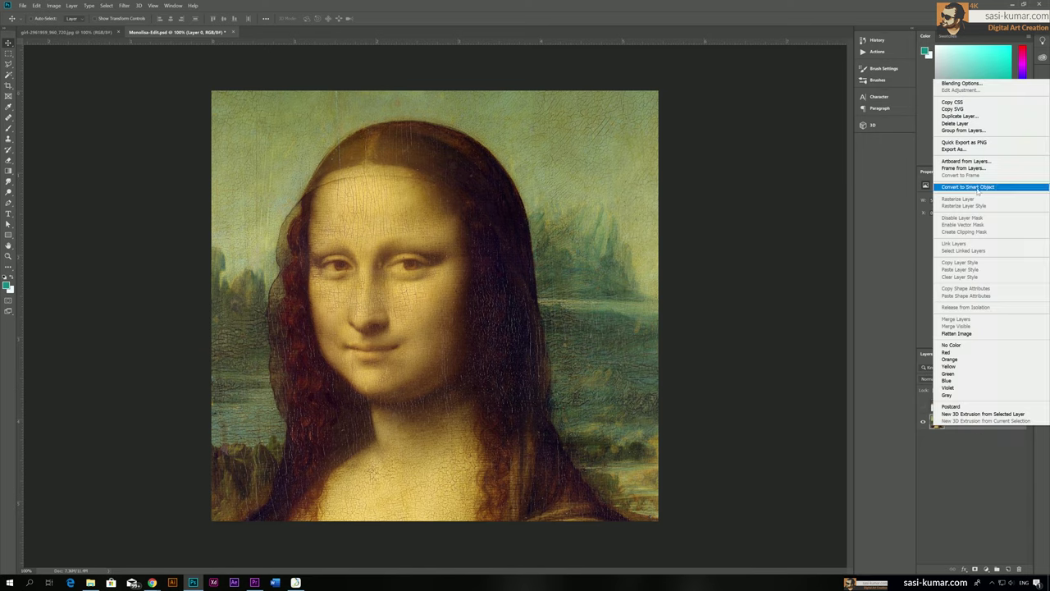
left_click(980, 117)
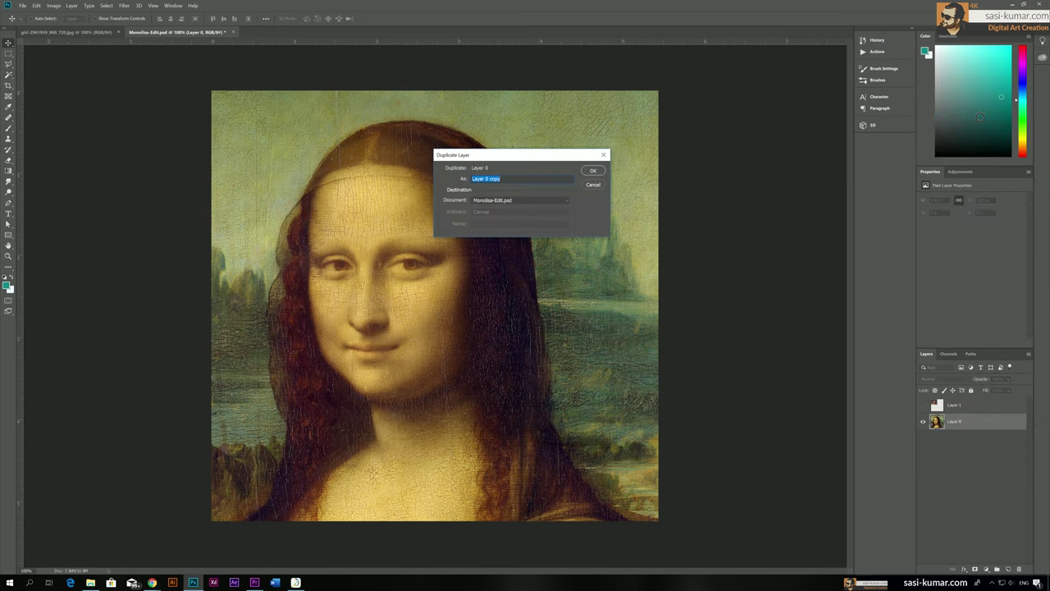
left_click(593, 171)
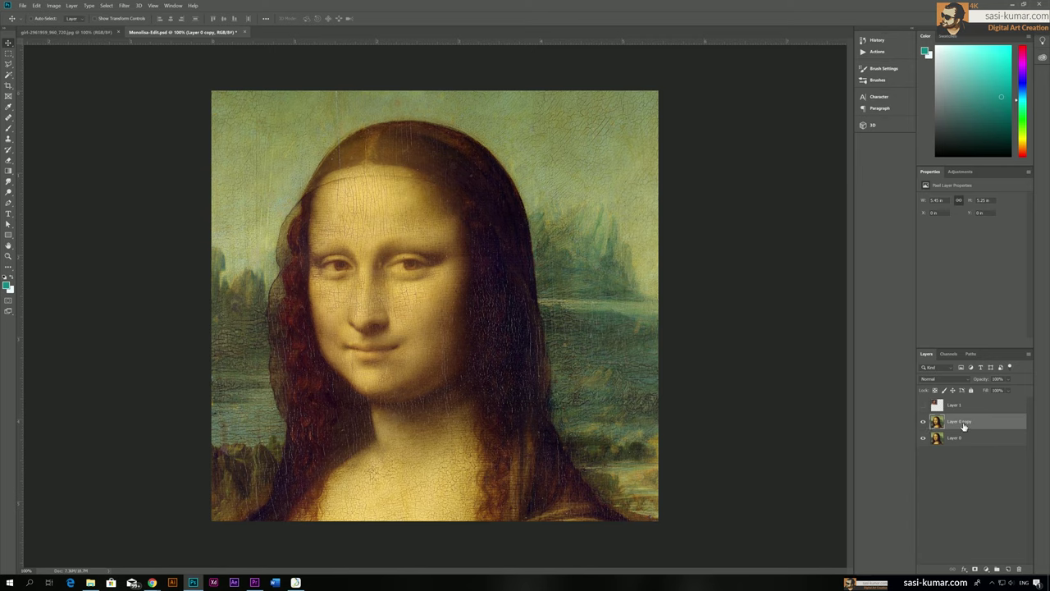
Step: Start the Camera Raw Filter on Layer 0 copy and set its profile to Monochrome
left_click(124, 6)
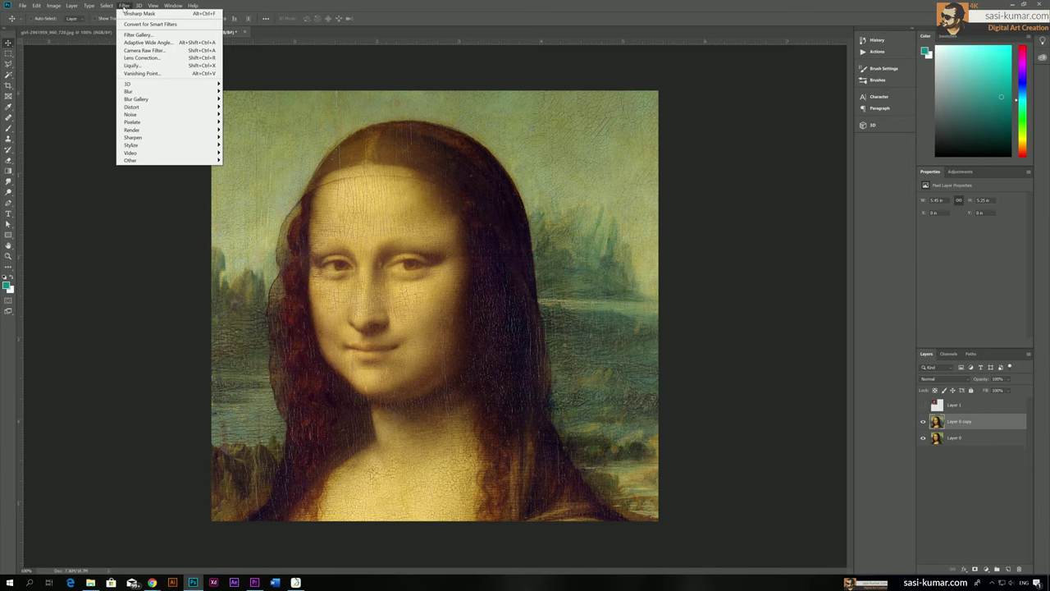
left_click(144, 50)
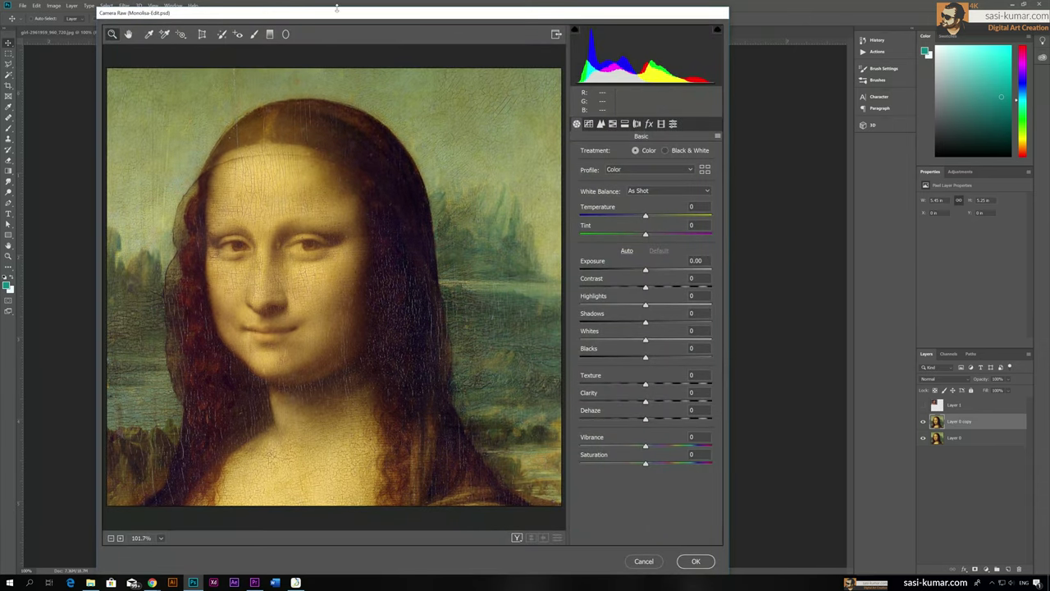
left_click(117, 535)
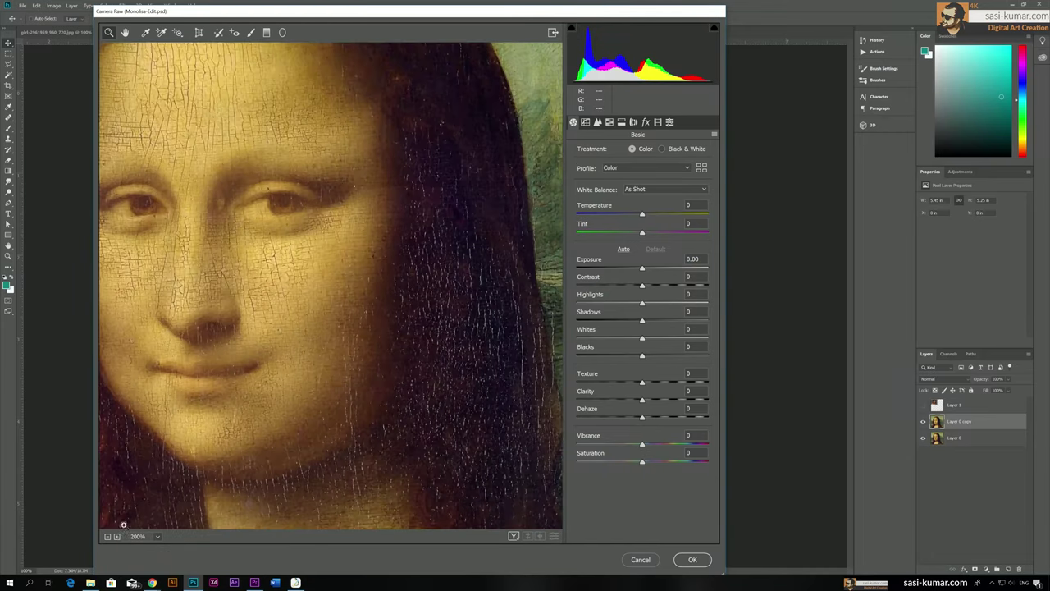
left_click(106, 536)
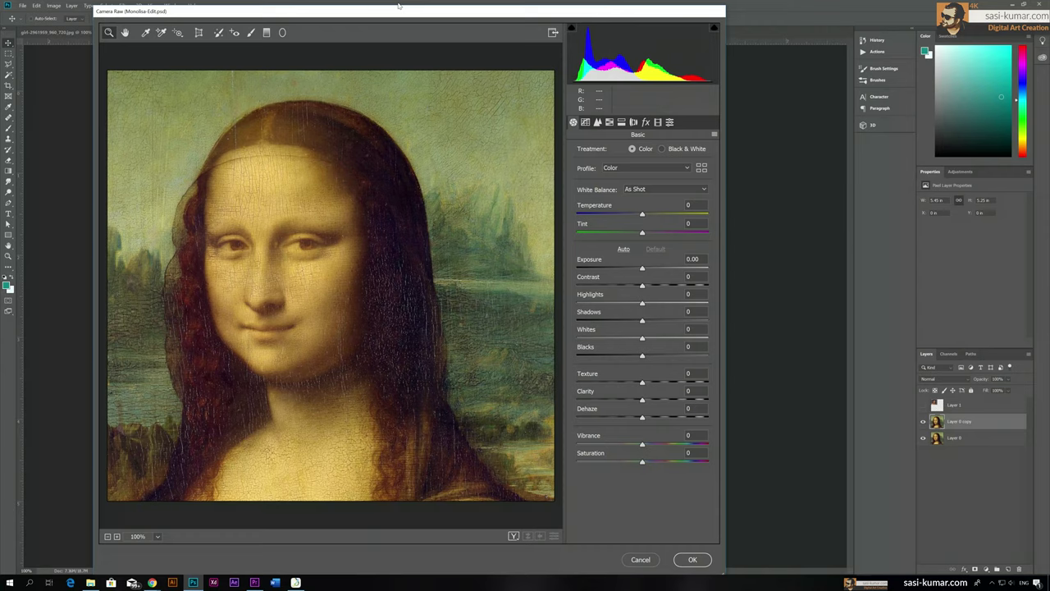
left_click(667, 169)
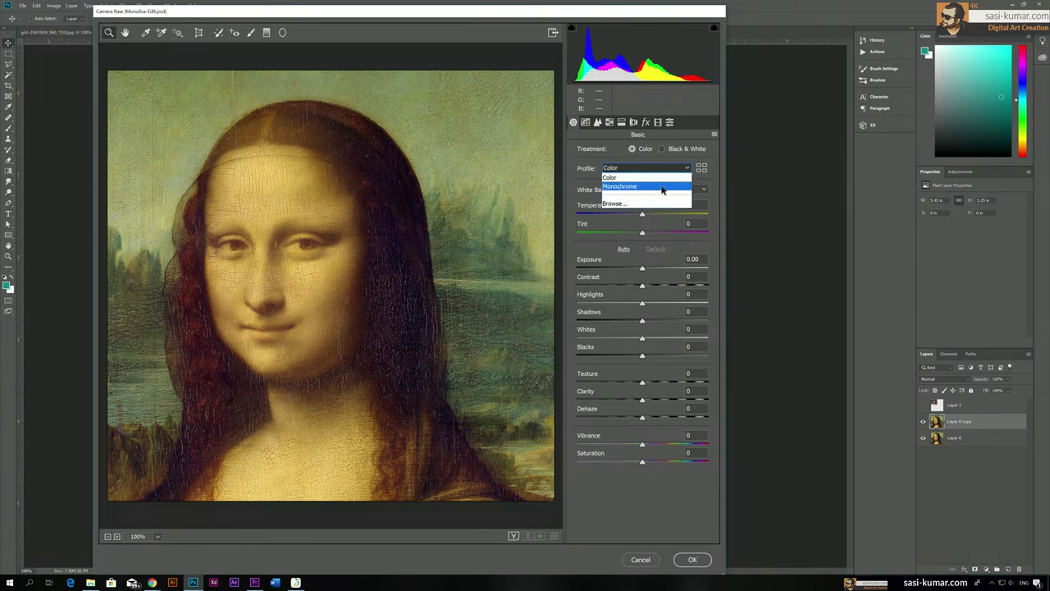
left_click(662, 187)
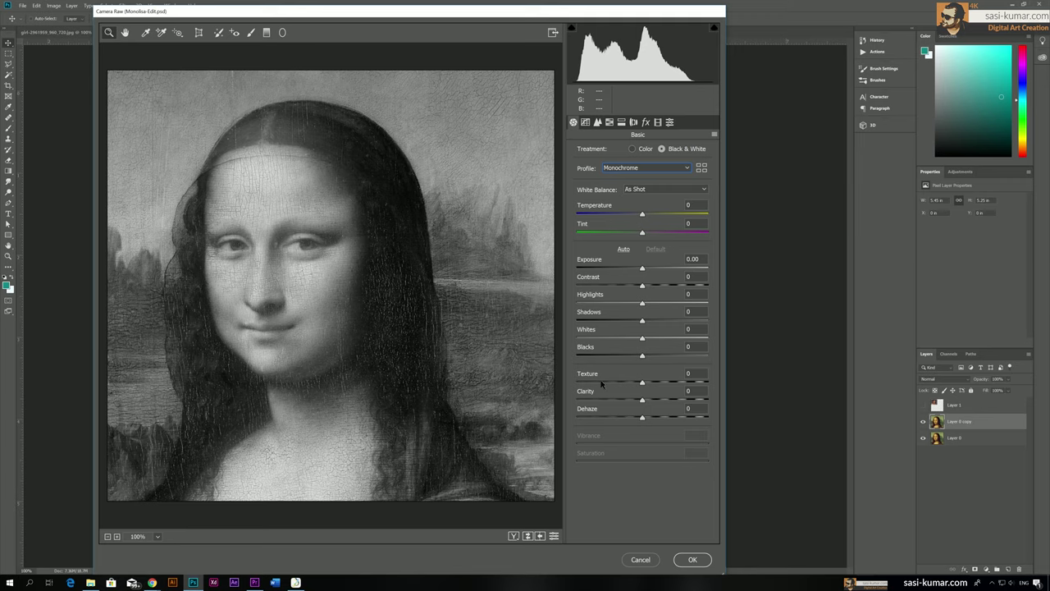
Step: Set Texture to -100, Clarity to -75 and Dehaze to +96 in the Camera Raw basic adjustments
left_click_drag(642, 384, 569, 389)
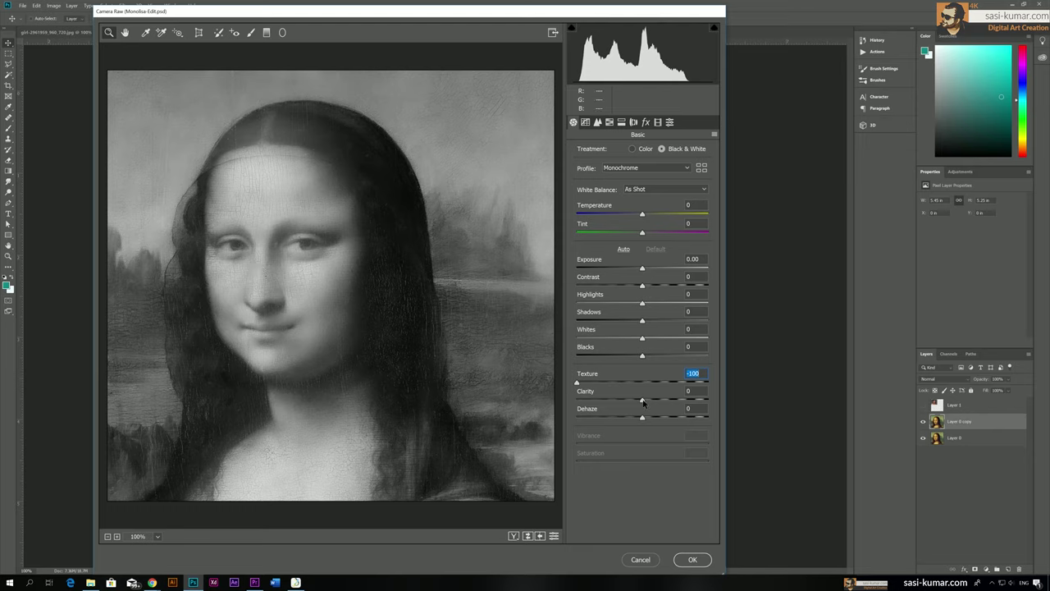
left_click_drag(642, 399, 594, 400)
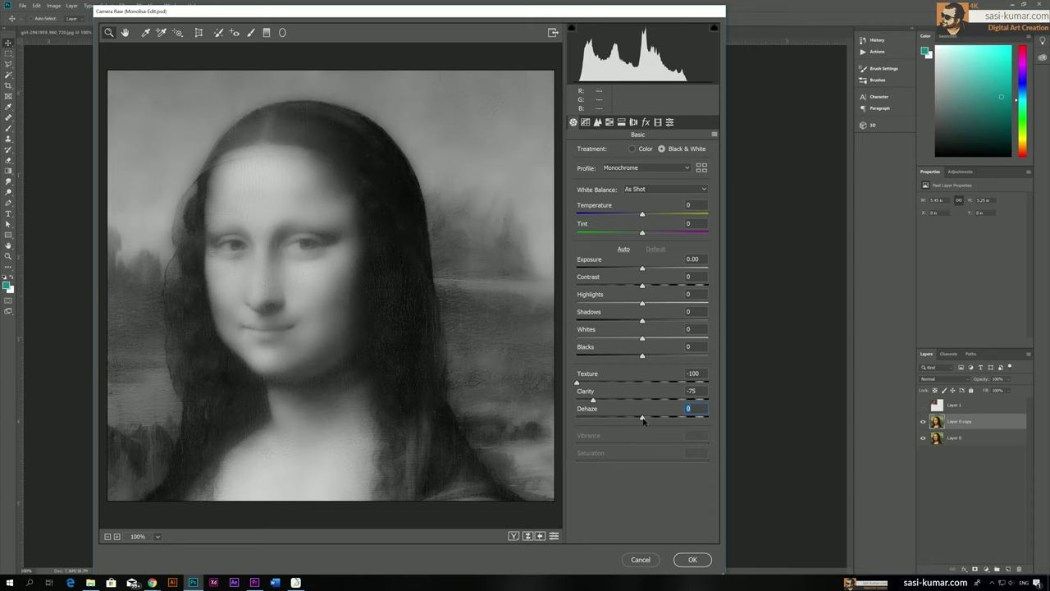
left_click_drag(643, 420, 707, 420)
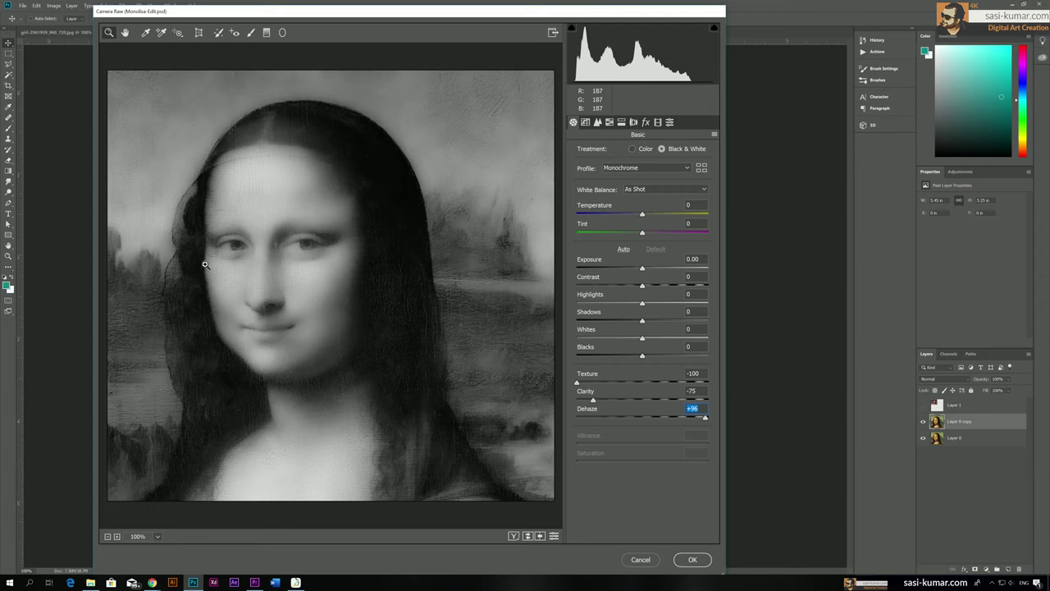
mouse_move(593, 399)
left_mouse_down()
mouse_move(615, 402)
mouse_move(578, 400)
mouse_move(594, 400)
left_mouse_up()
Step: Set the noise reduction to Luminance 100, Luminance Detail 6, Color 7 and Color Detail 0
left_click(598, 123)
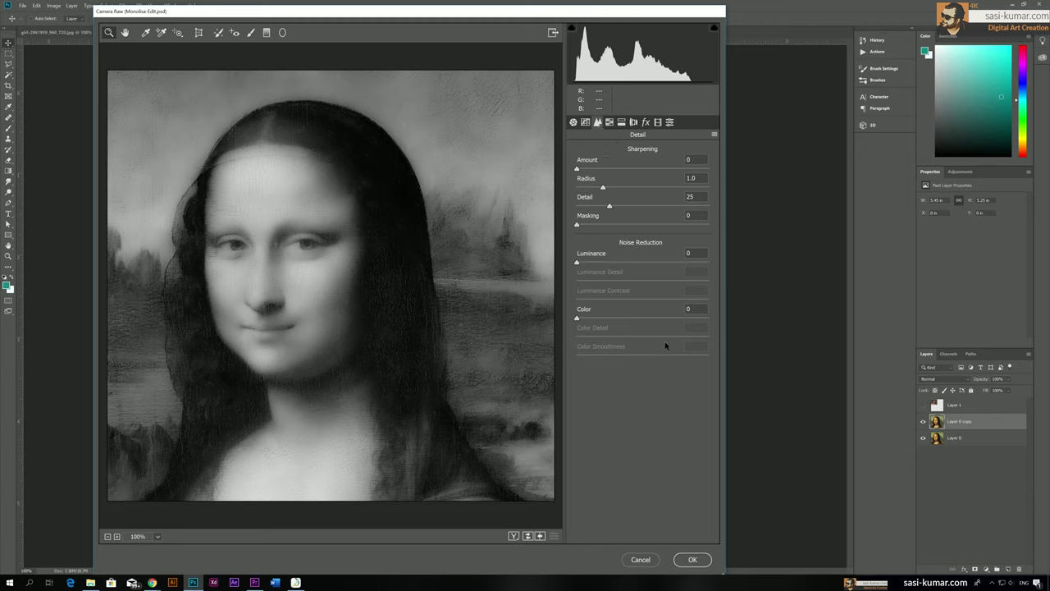
left_click_drag(584, 267, 667, 272)
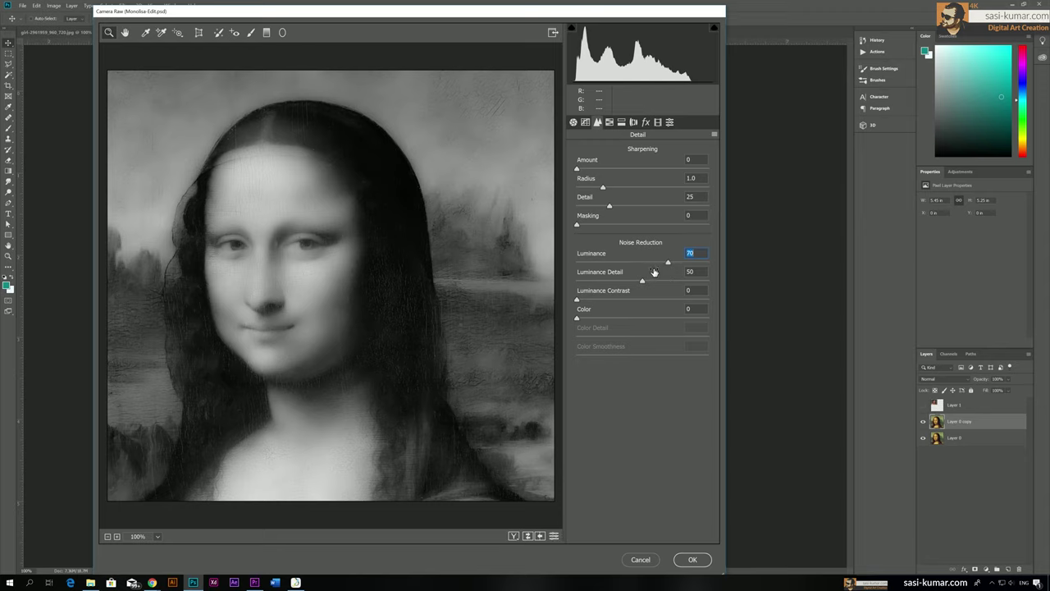
left_click_drag(669, 263, 748, 267)
left_click_drag(643, 281, 584, 282)
left_click_drag(576, 317, 569, 341)
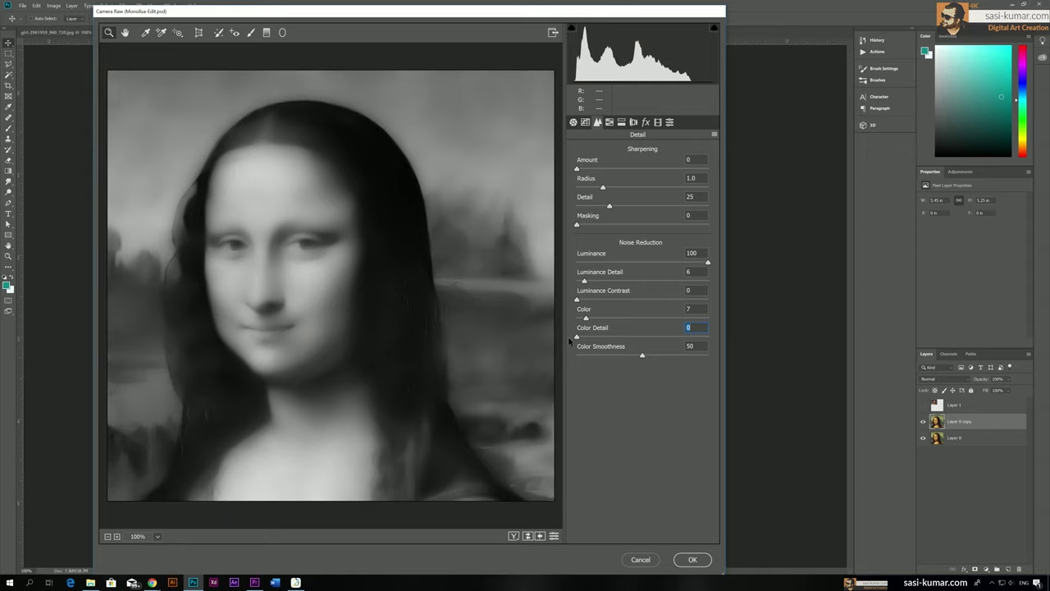
left_click(578, 338)
Step: Set Exposure to -0.15, Contrast -18, Highlights -7, Shadows -5, Whites +15, Blacks -11, Texture -86 and Clarity -39
left_click(573, 123)
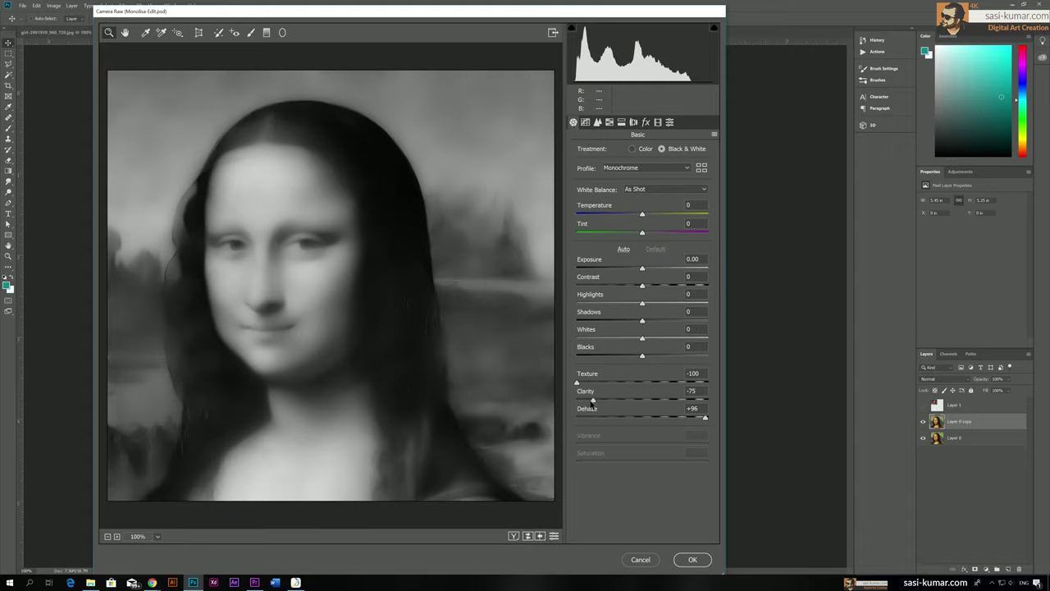
mouse_move(593, 401)
left_mouse_down()
mouse_move(605, 400)
mouse_move(584, 383)
mouse_move(615, 384)
mouse_move(589, 383)
mouse_move(617, 402)
mouse_move(585, 383)
left_mouse_up()
left_click_drag(614, 402, 617, 401)
left_click_drag(643, 358, 640, 271)
left_click(641, 269)
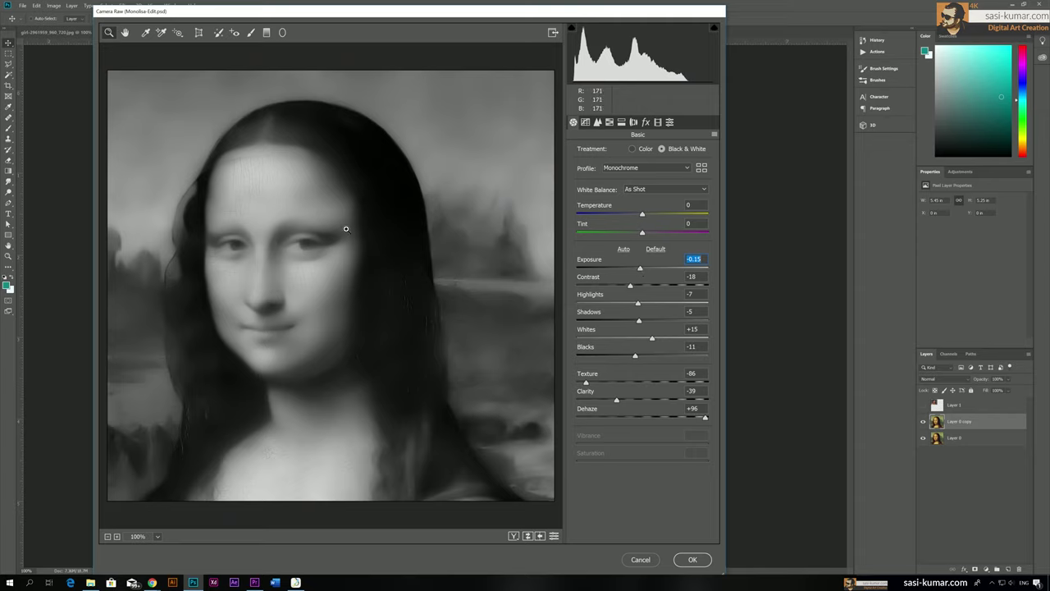
Step: Set Texture to -100, lower Clarity to near its minimum, and apply the Camera Raw filter
left_click_drag(616, 401, 561, 384)
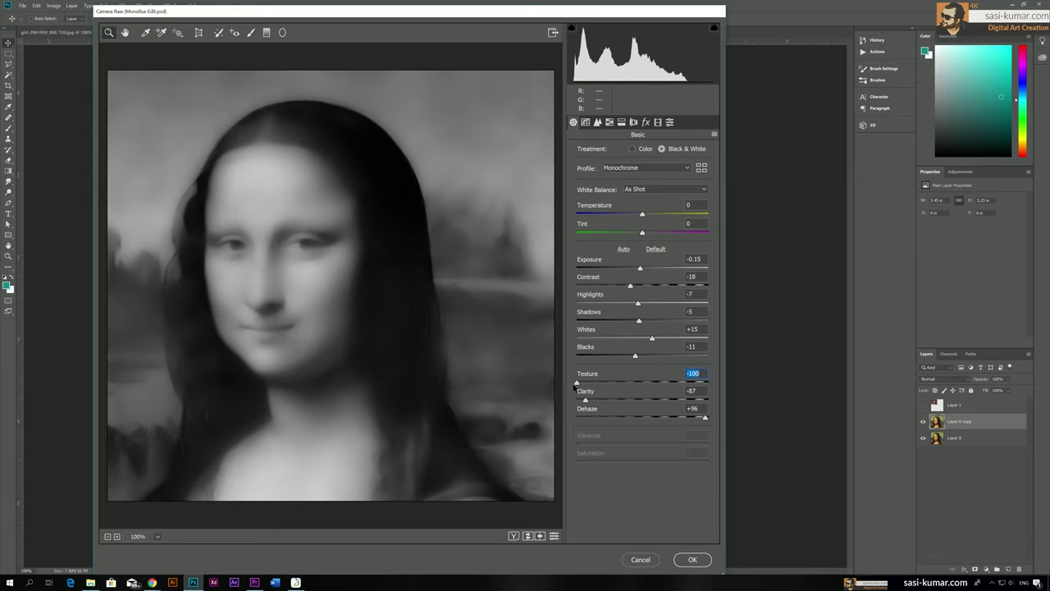
left_click_drag(585, 401, 565, 403)
left_click_drag(578, 401, 581, 403)
left_click(694, 560)
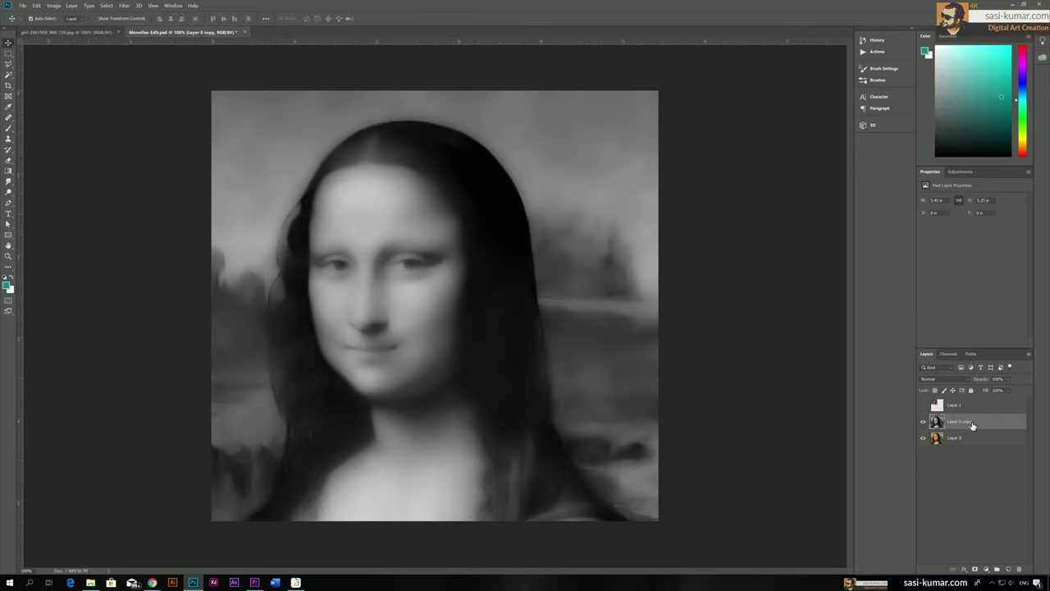
Step: Darken the highlights of the monochrome copy with Curves, mapping input 204 to output 187 and anchoring the shadows
key("ctrl+m")
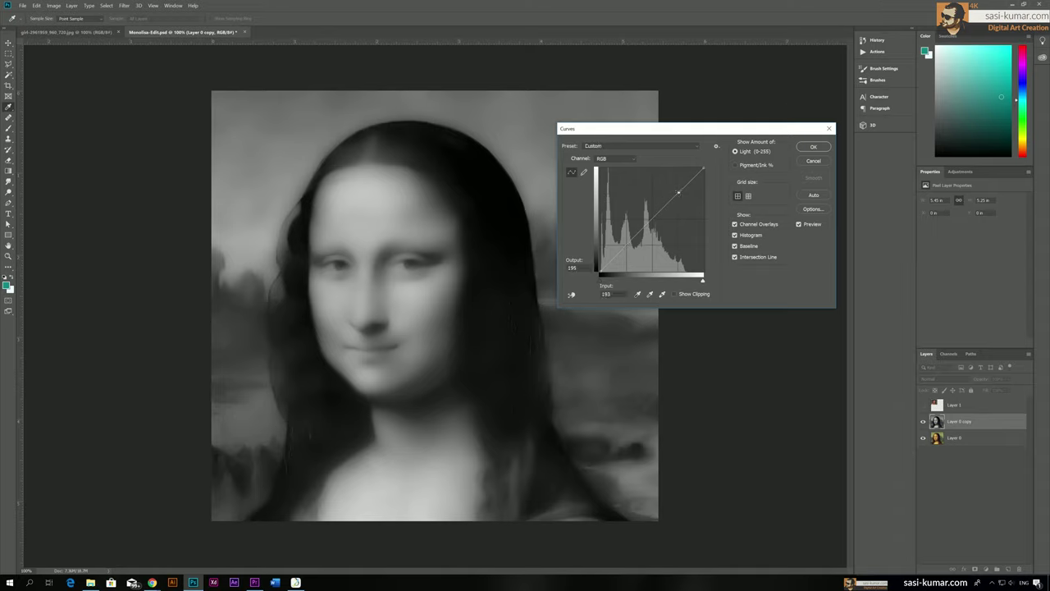
left_click_drag(677, 192, 682, 194)
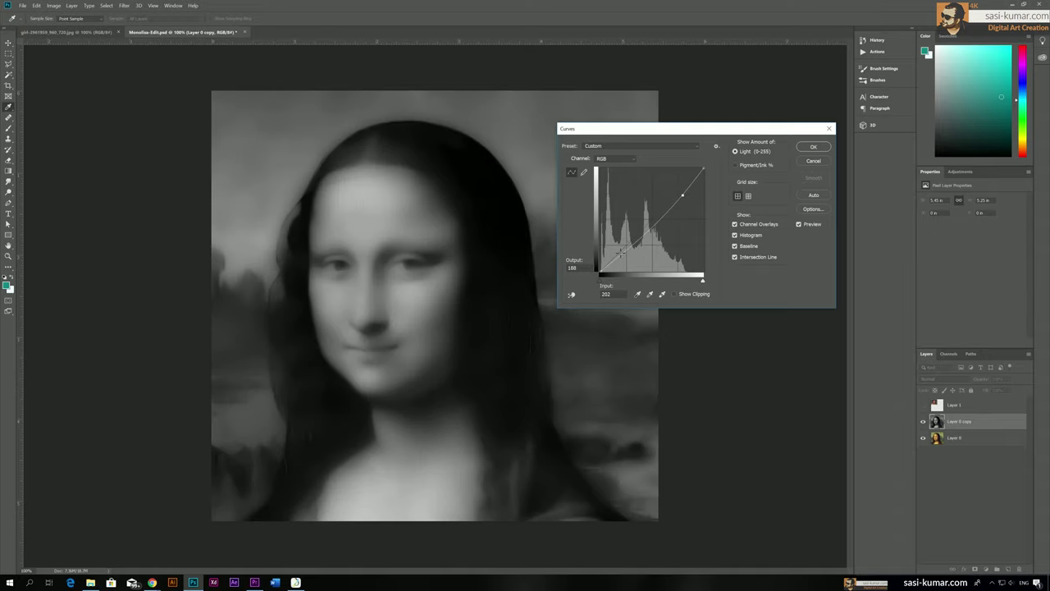
left_click(623, 251)
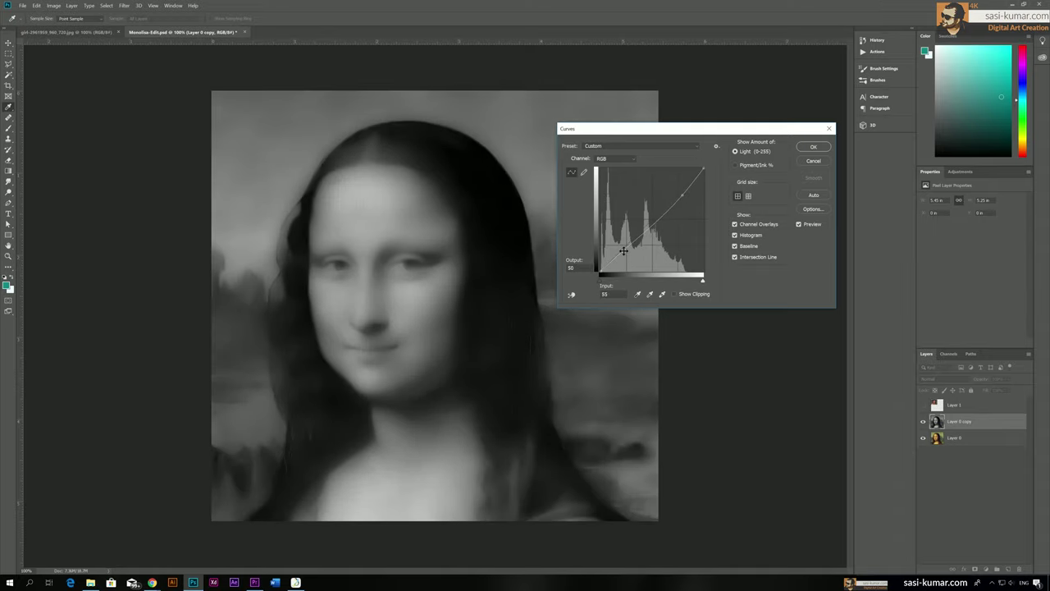
left_click(683, 196)
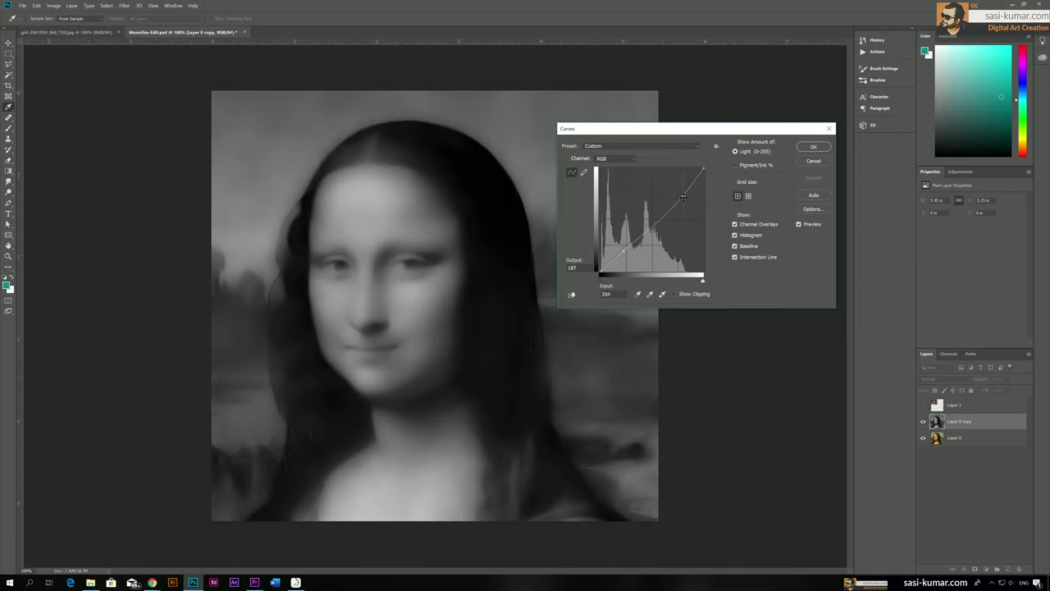
left_click(813, 147)
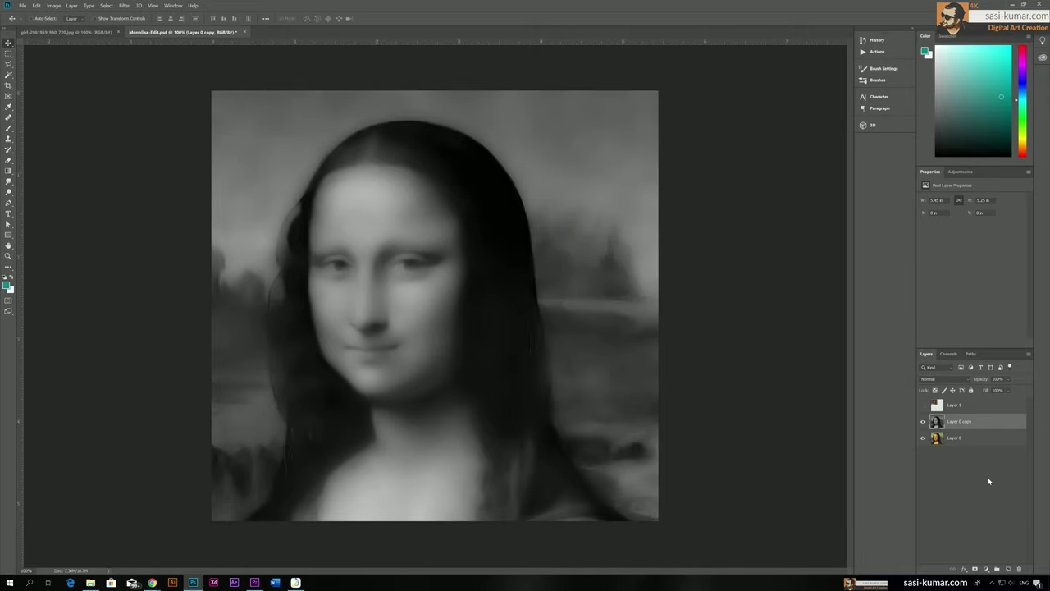
Step: Set the monochrome copy's blend mode to Luminosity so the painting's colour comes through
left_click(954, 379)
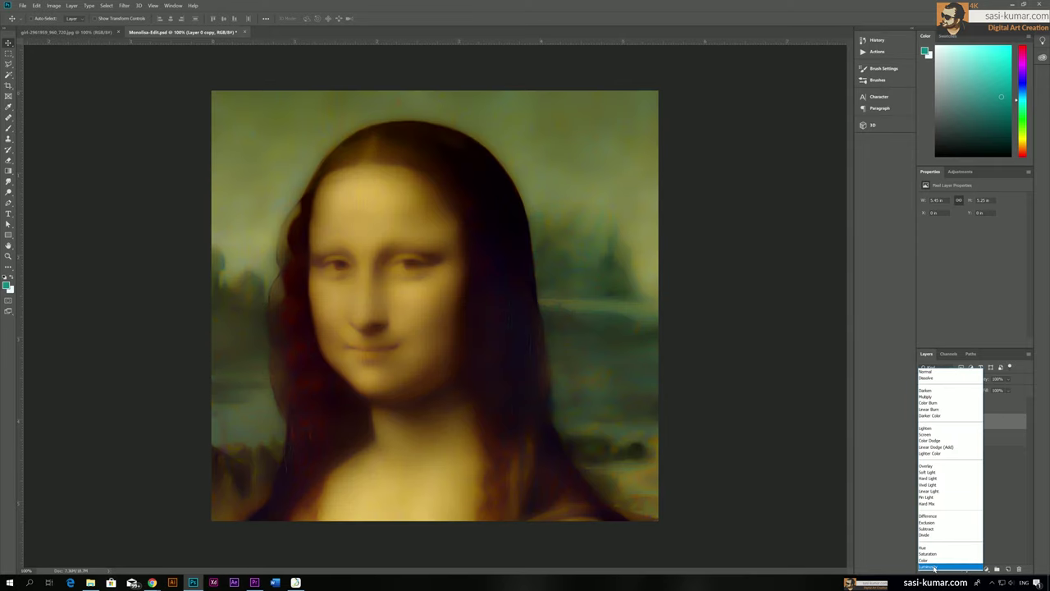
left_click(926, 567)
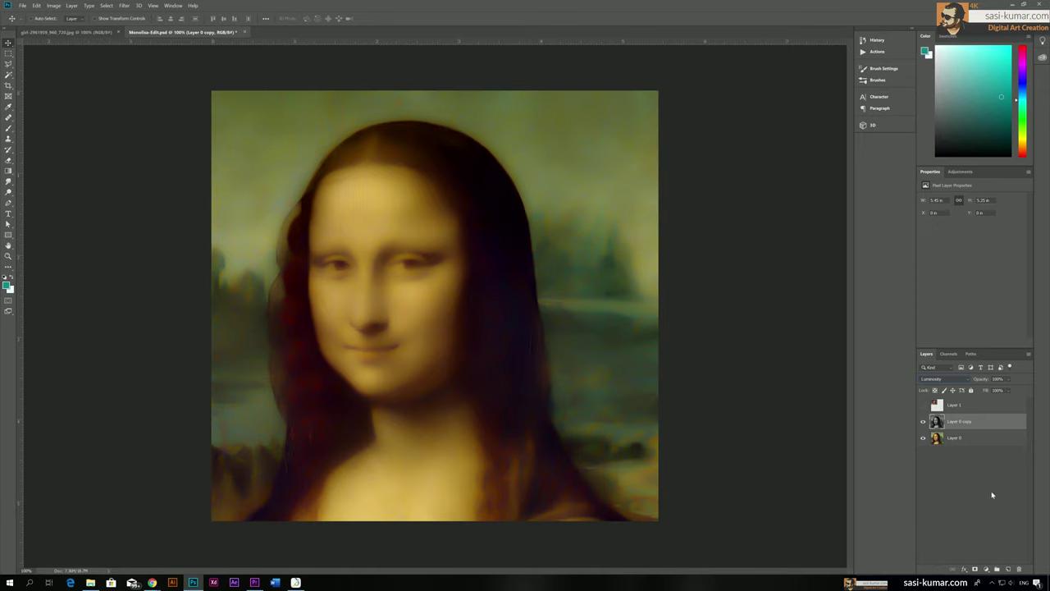
key("ctrl+m")
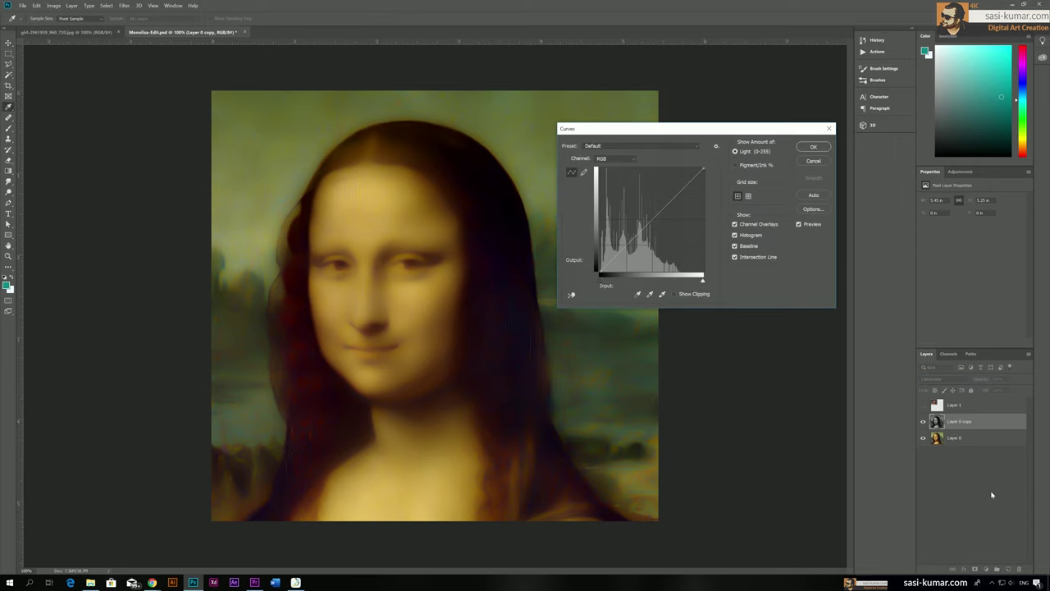
left_click(815, 163)
Step: Brighten the colour painting on Layer 0 with Curves by raising the highlights and the shadows
left_click(960, 443)
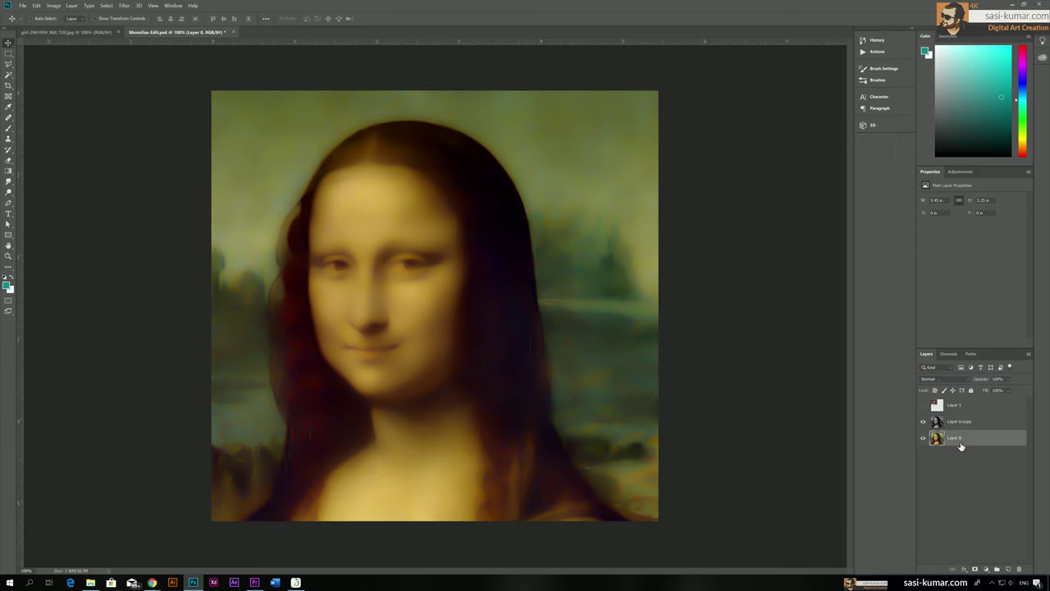
key("ctrl+m")
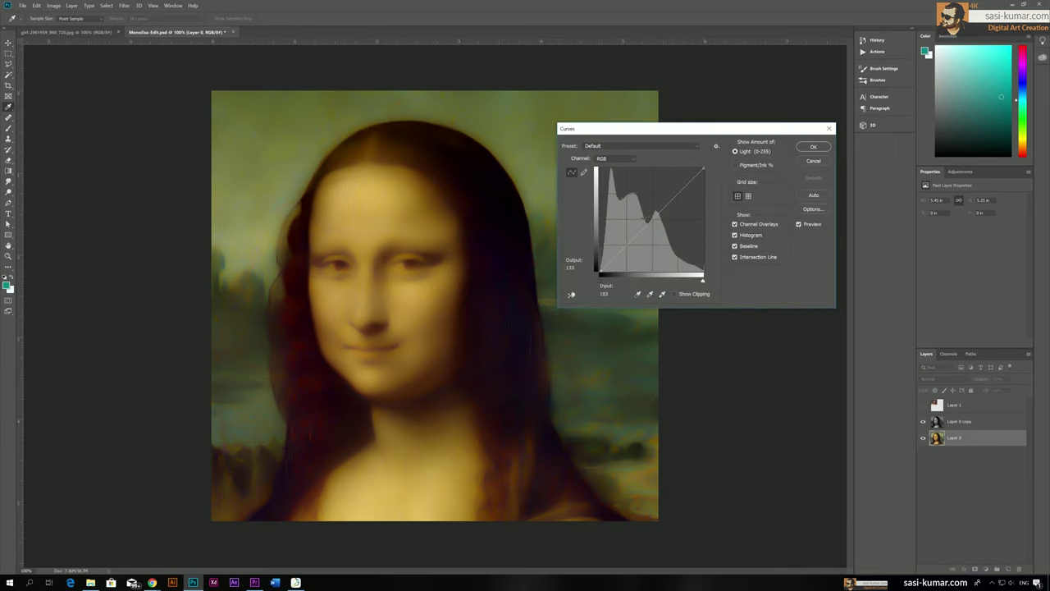
left_click_drag(677, 192, 673, 185)
left_click_drag(621, 247, 625, 245)
left_click_drag(674, 187, 680, 187)
mouse_move(625, 246)
left_mouse_down()
mouse_move(615, 230)
mouse_move(623, 238)
left_mouse_up()
left_click(828, 128)
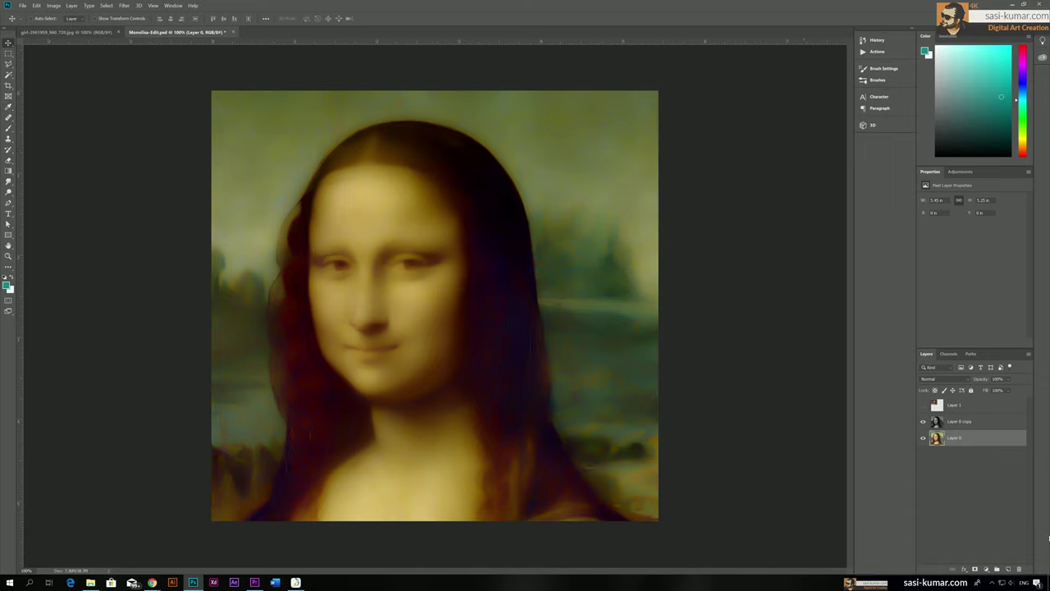
Step: Duplicate the monochrome Luminosity layer and select the upper copy
left_click(973, 422)
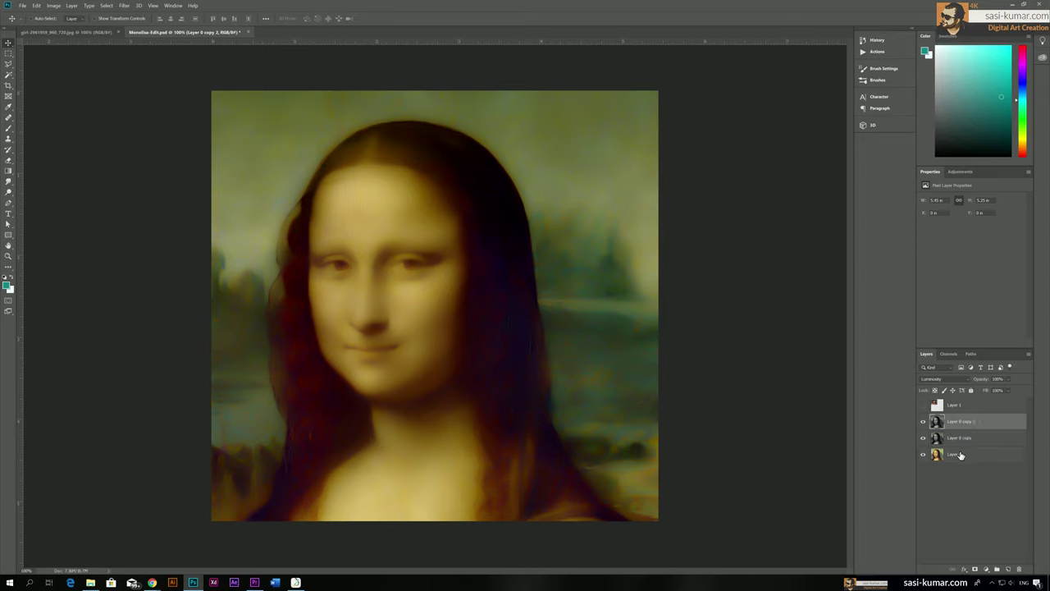
key("ctrl+j")
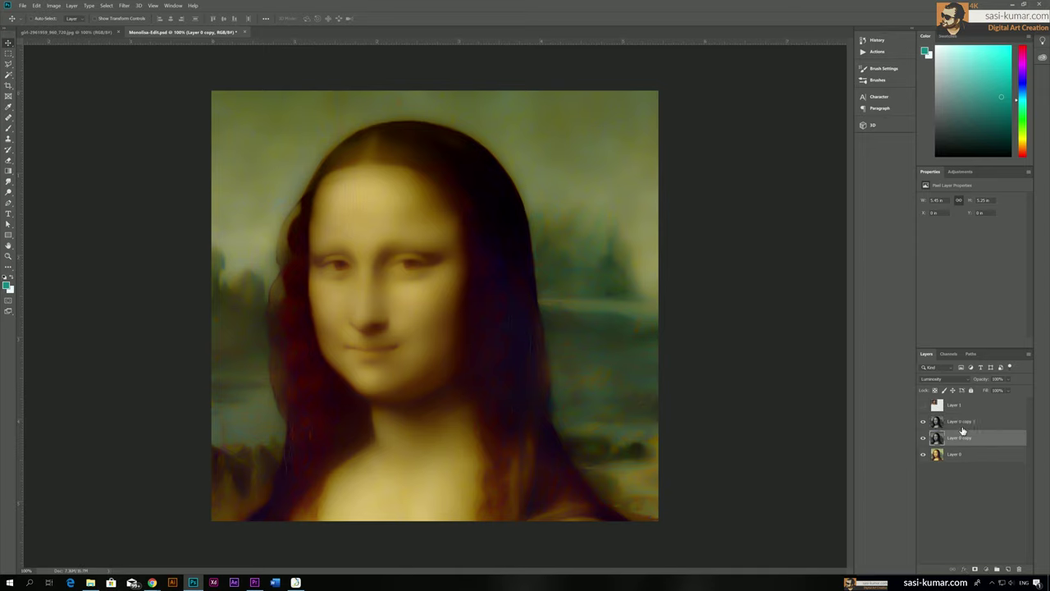
left_click(961, 424)
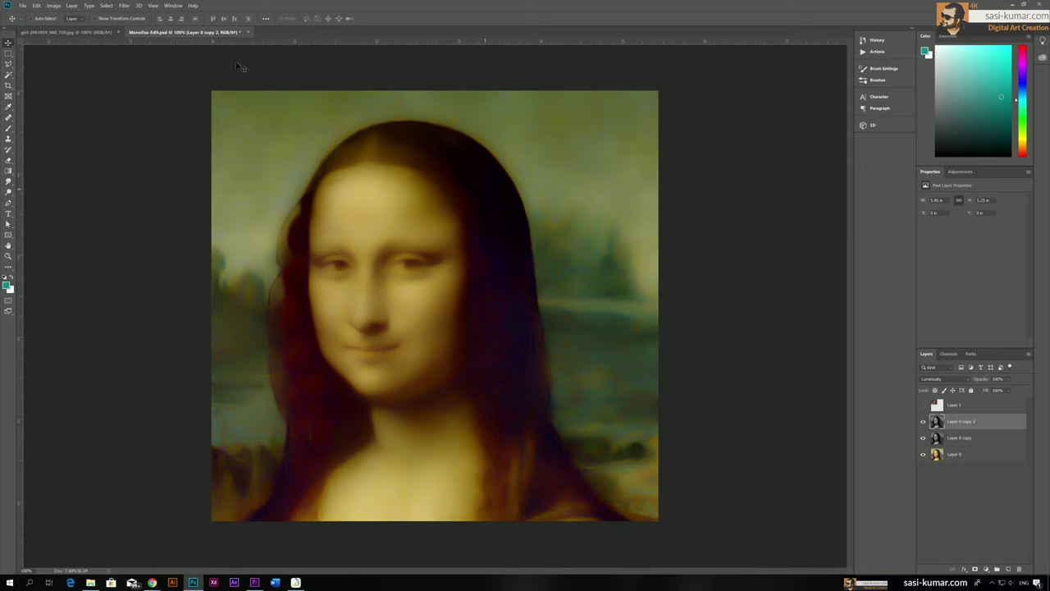
Step: Apply a Gaussian Blur to the upper monochrome copy with a radius that softens the cracks
left_click(124, 5)
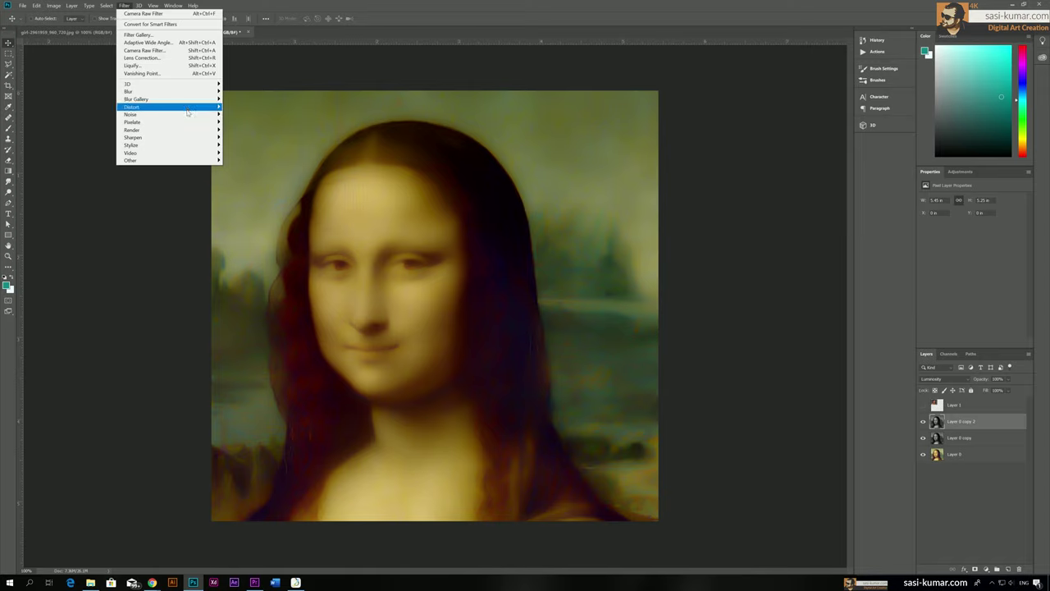
mouse_move(193, 94)
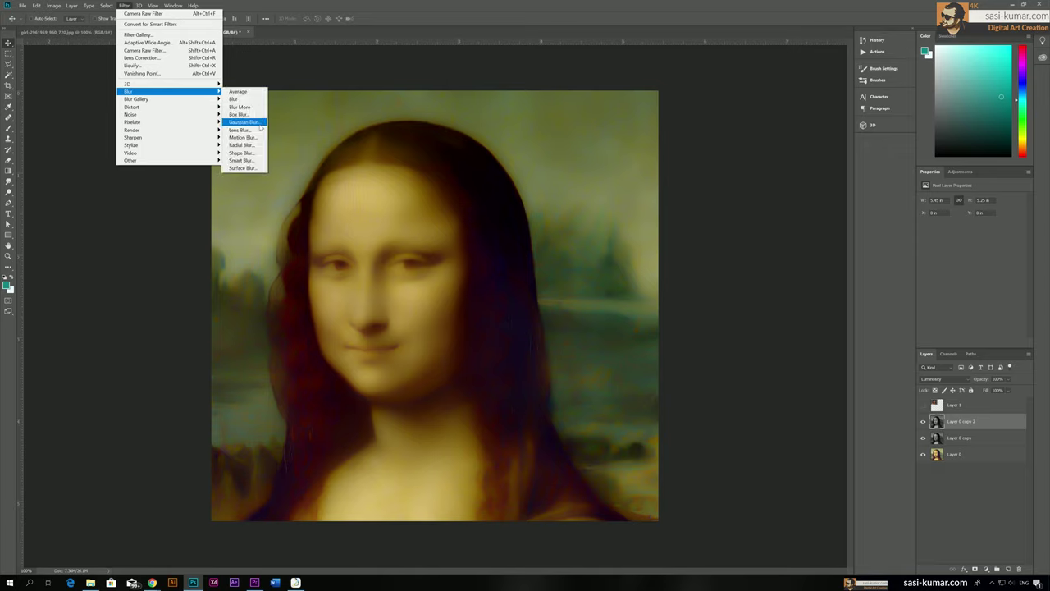
left_click(260, 125)
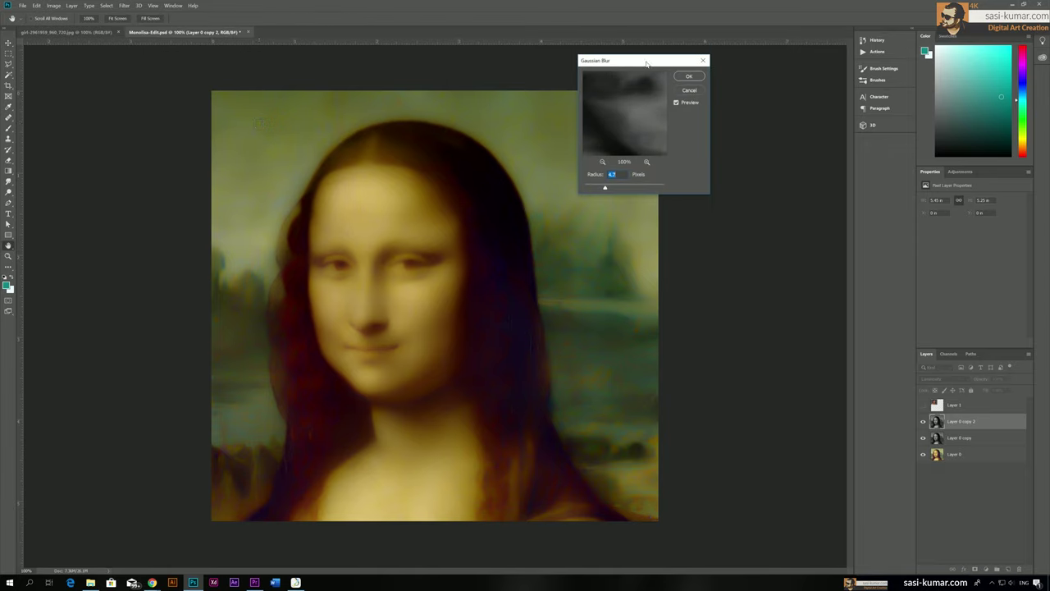
left_click_drag(647, 64, 405, 103)
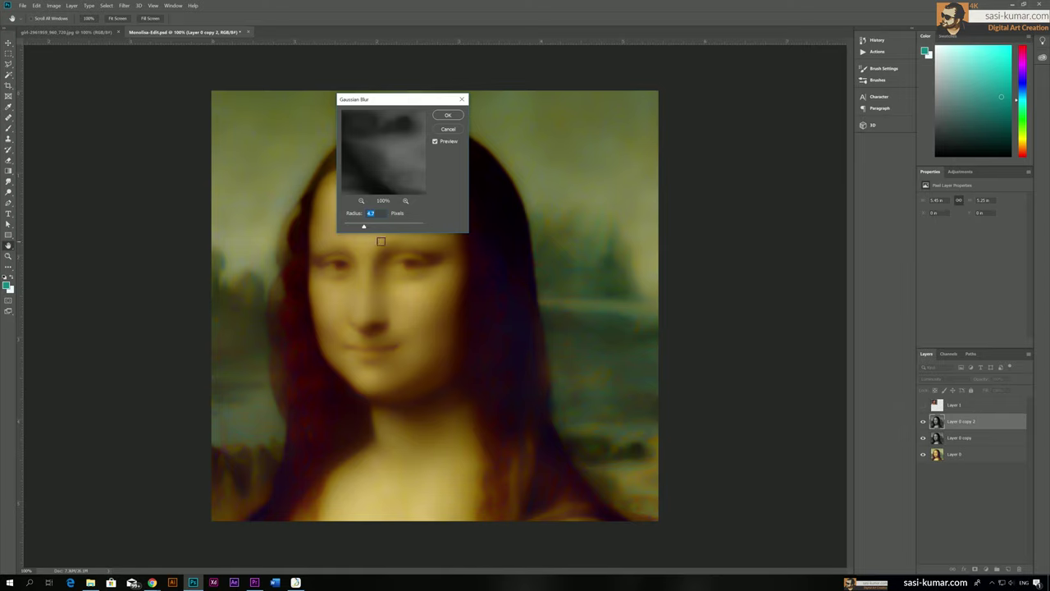
left_click_drag(365, 230, 365, 229)
left_click_drag(408, 104, 456, 96)
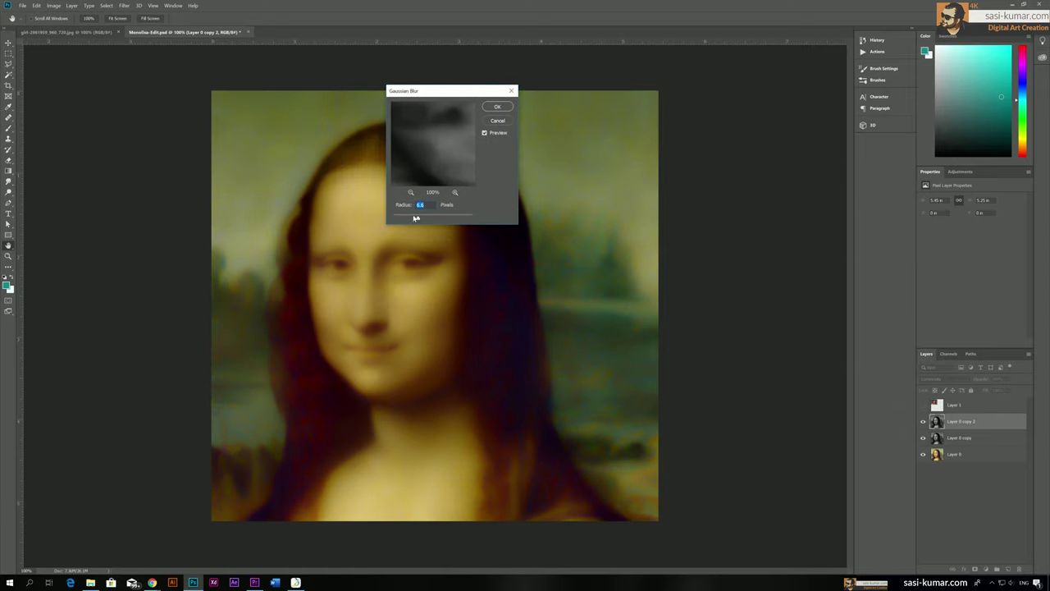
left_click_drag(406, 217, 409, 217)
left_click_drag(403, 219, 413, 220)
left_click(498, 108)
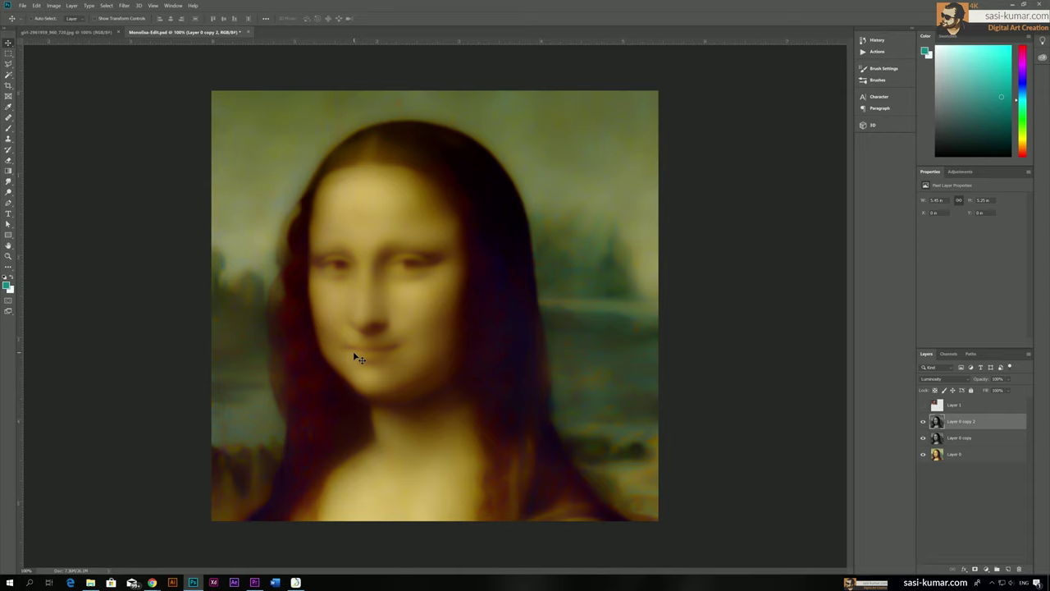
Step: Add a layer mask to the blurred copy, invert it to black, and ready a soft round brush with 0% hardness
left_click(974, 569)
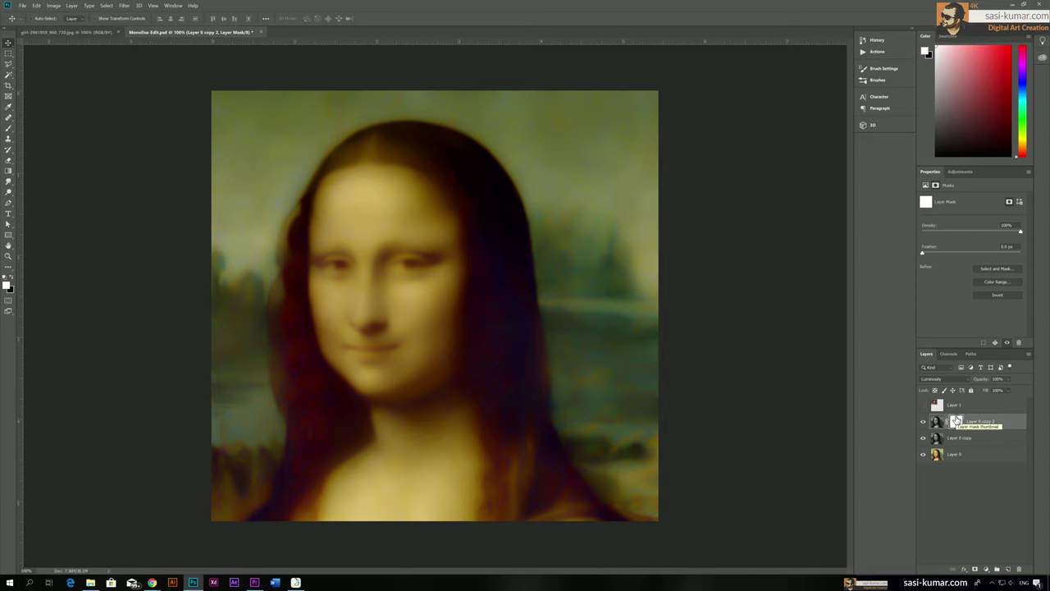
key("ctrl+i")
left_click(9, 128)
right_click(437, 213)
double_click(491, 304)
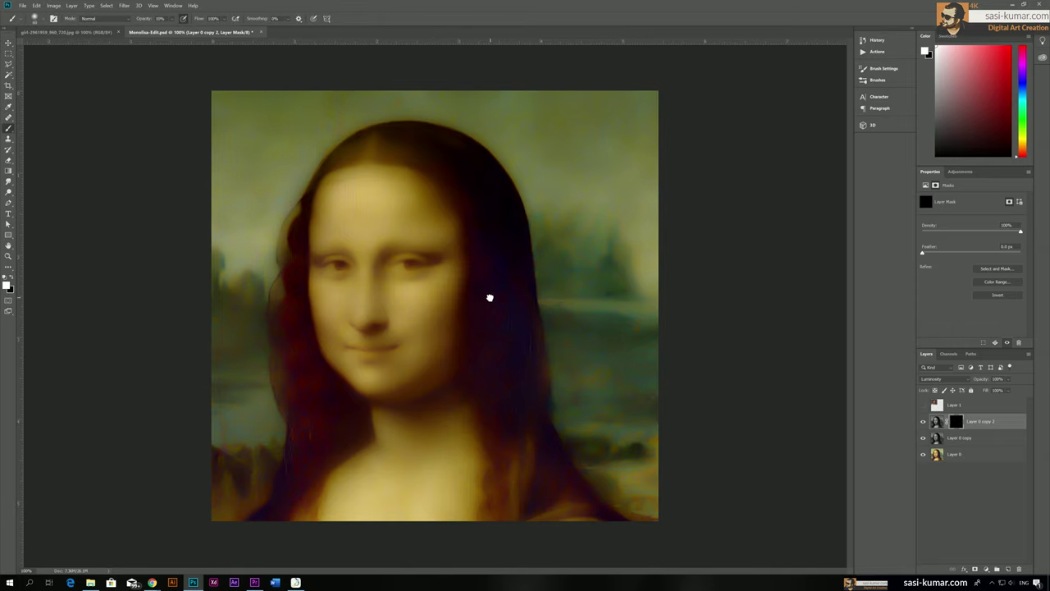
right_click(493, 248)
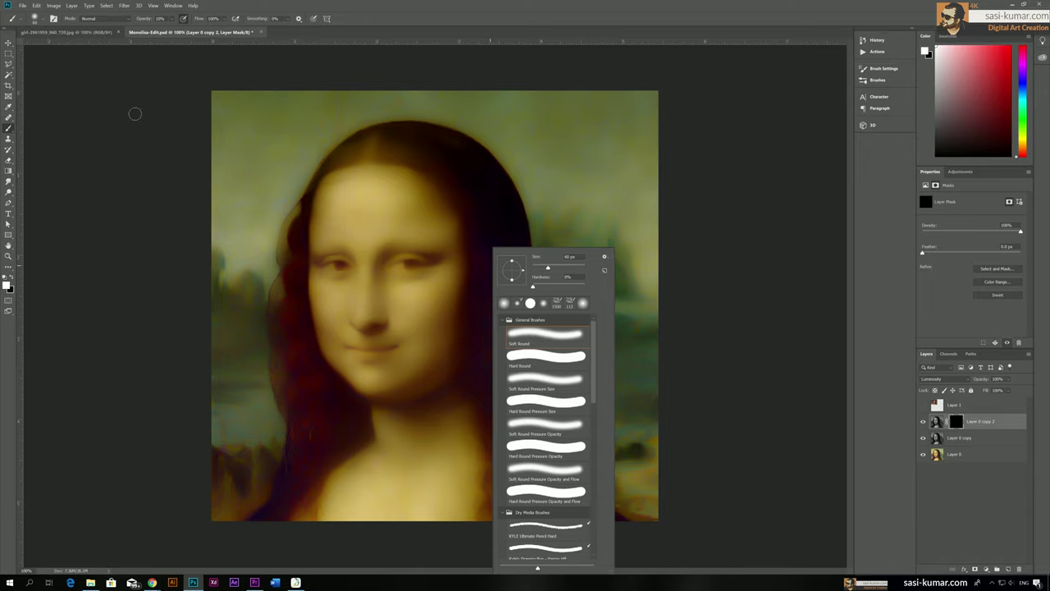
left_click(135, 81)
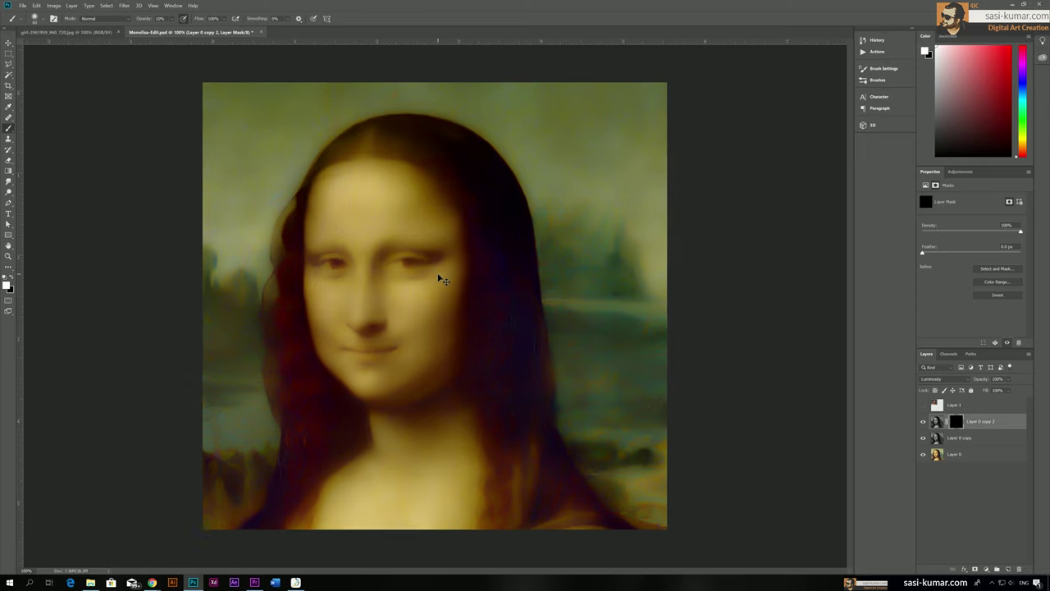
Step: Set the brush opacity to 61% and paint white on the mask over the cracks on the forehead and cheeks
scroll(417, 312, "up", 2)
left_click_drag(333, 110, 452, 334)
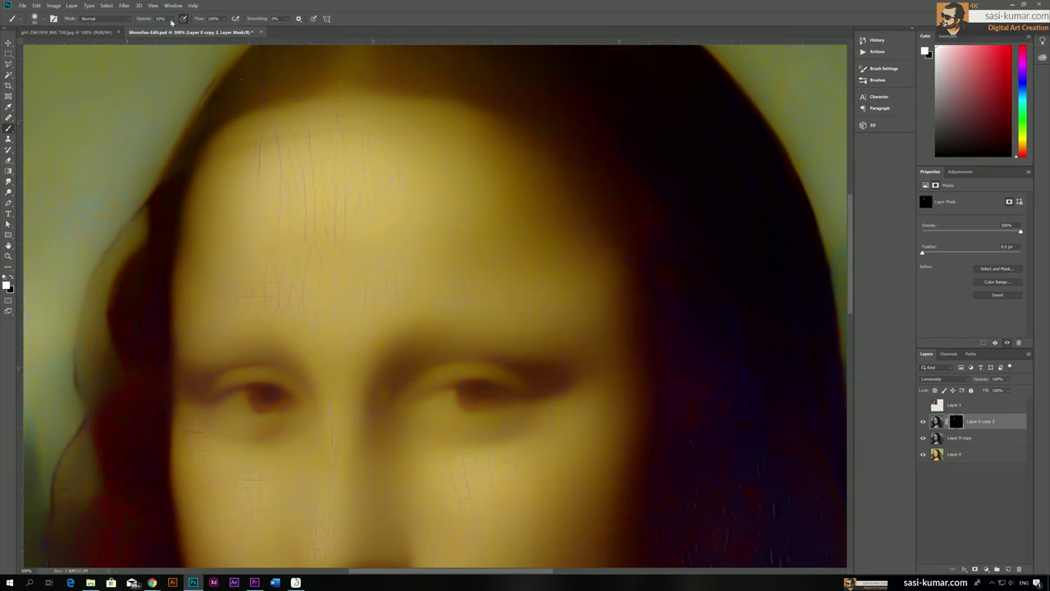
key("1")
key("2")
key("6")
key("1")
left_click_drag(322, 528, 228, 275)
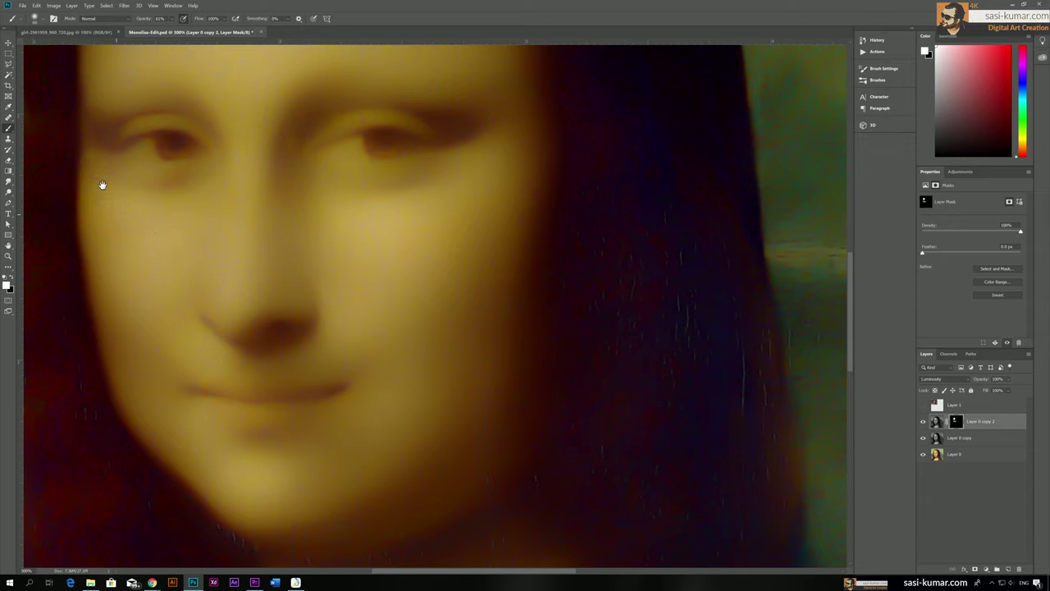
scroll(454, 506, "up", 5)
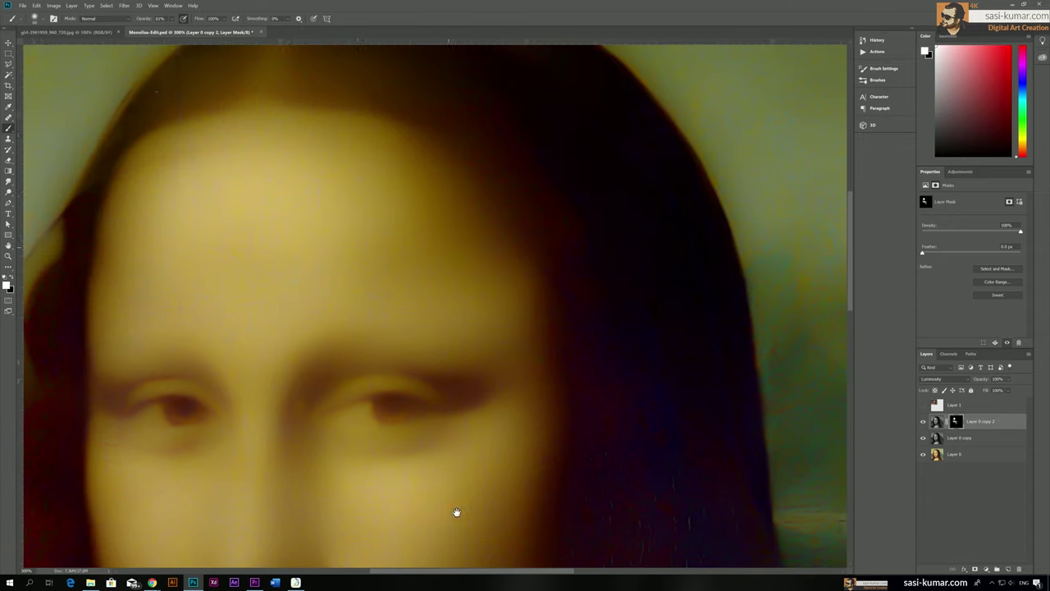
Step: Paint white on the mask over the cracks in the hair right of the face and under the chin
left_click_drag(468, 260, 429, 230)
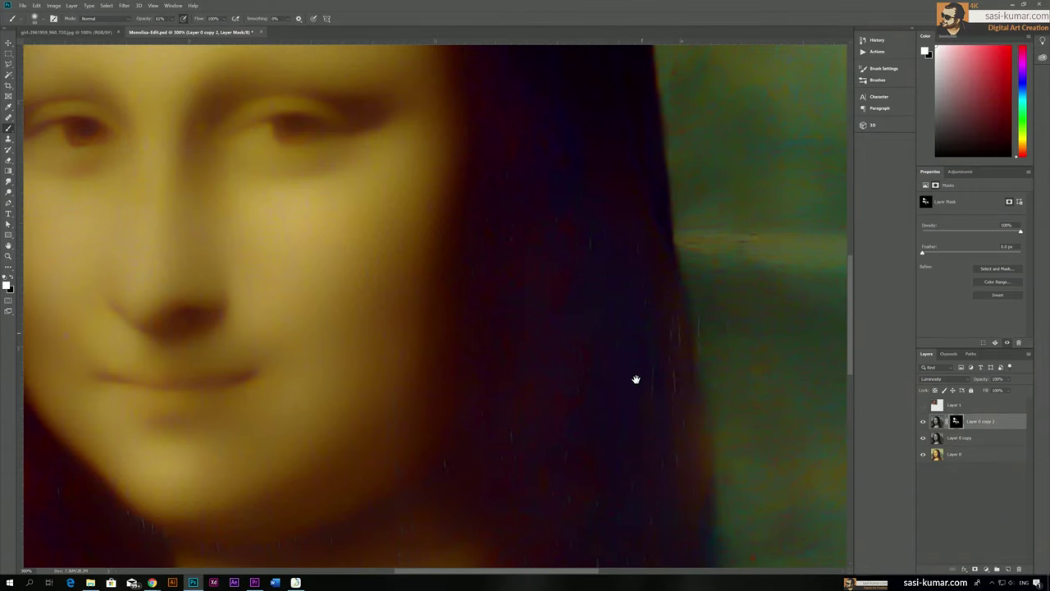
scroll(589, 344, "down", 2)
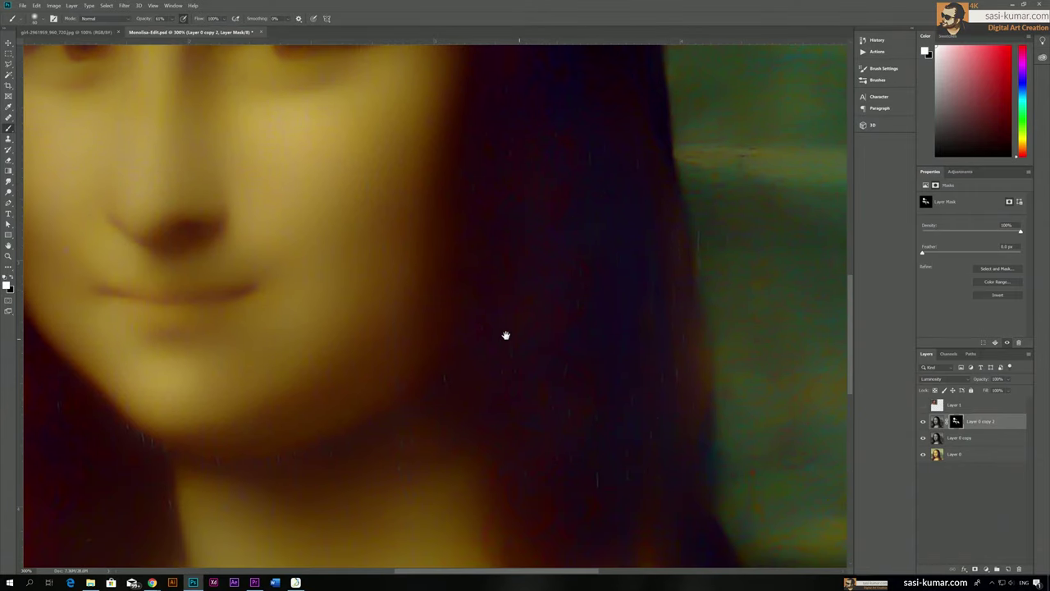
scroll(574, 342, "down", 2)
scroll(483, 186, "up", 2)
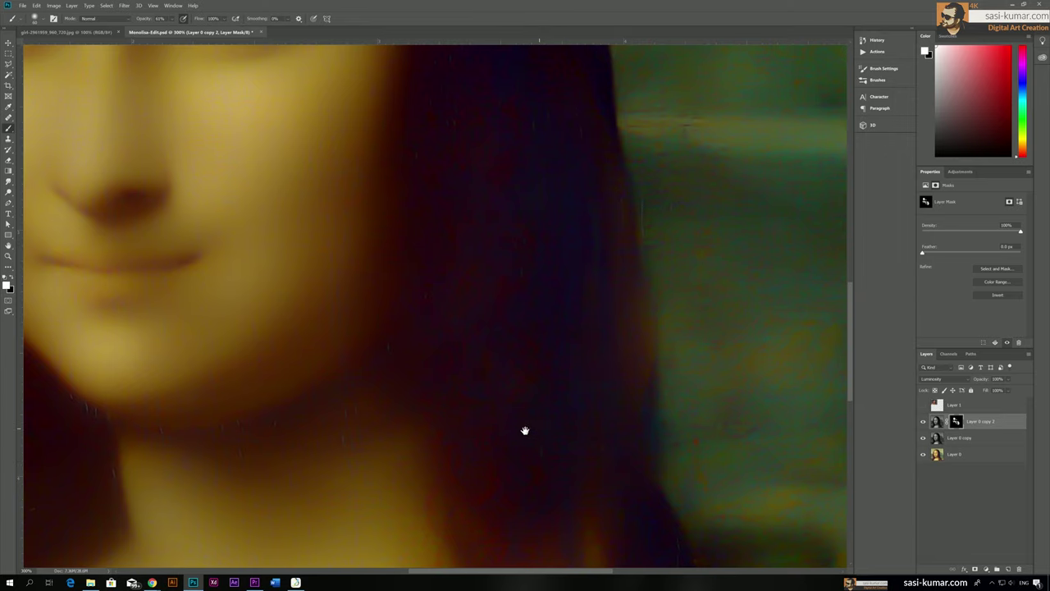
left_click_drag(511, 362, 539, 336)
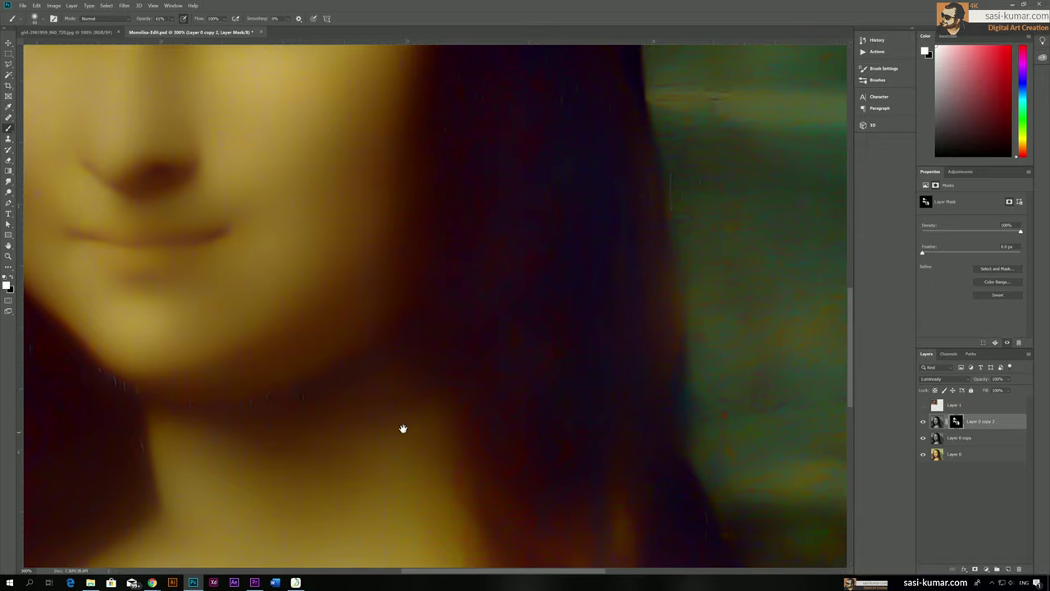
left_click_drag(403, 428, 387, 361)
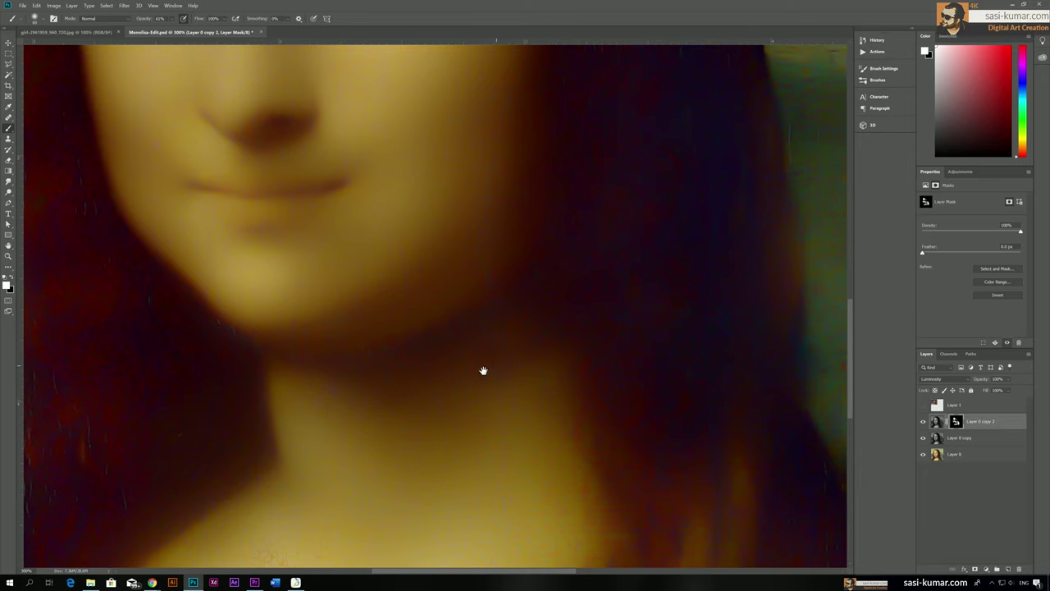
Step: Paint white on the mask over the remaining cracks in the hair left of the face and on the neck and chest
scroll(319, 293, "left", 5)
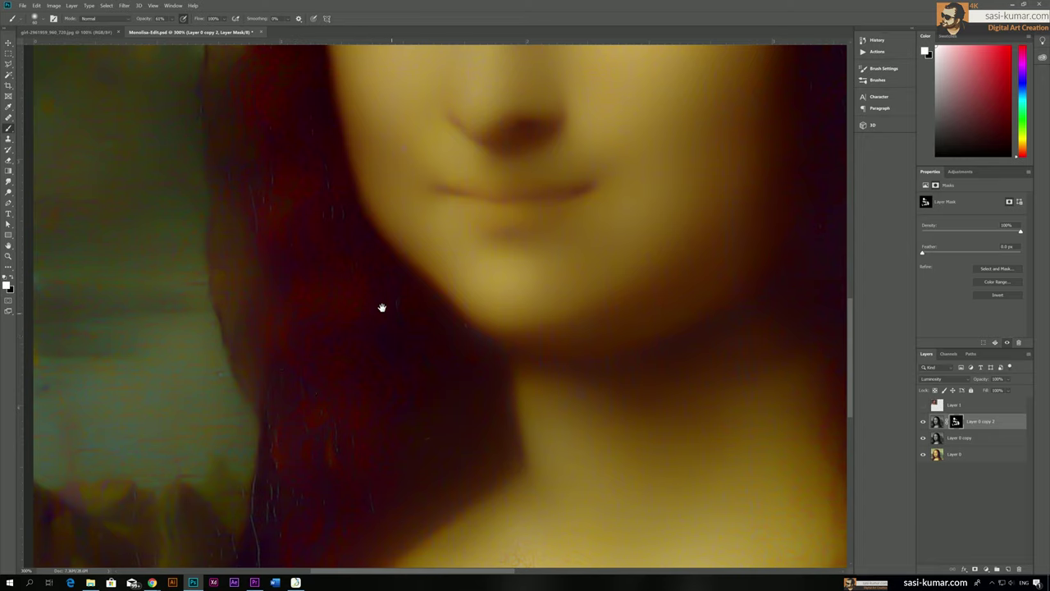
scroll(328, 230, "up", 3)
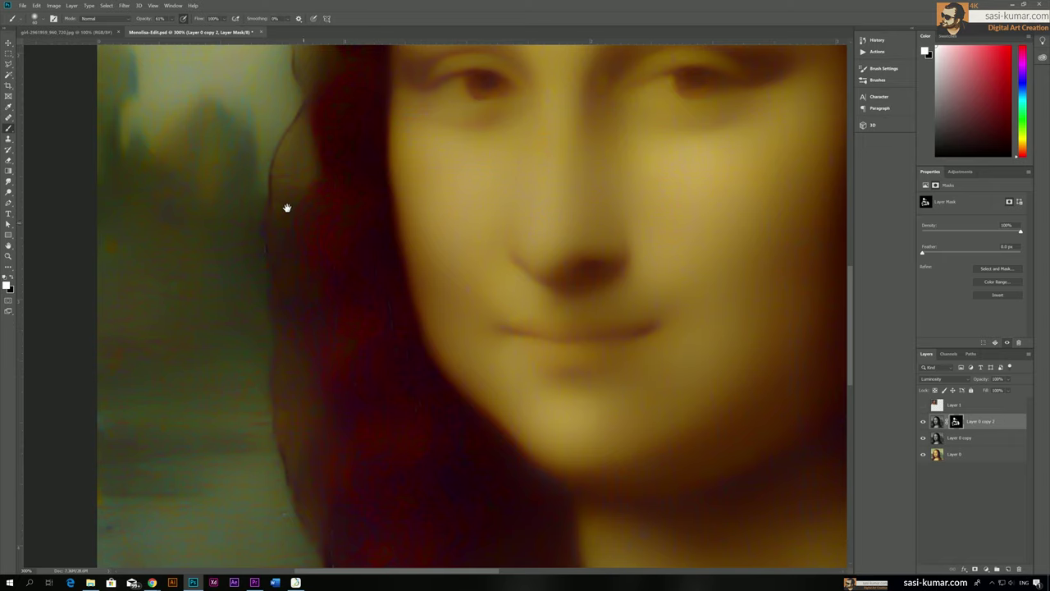
scroll(328, 287, "down", 5)
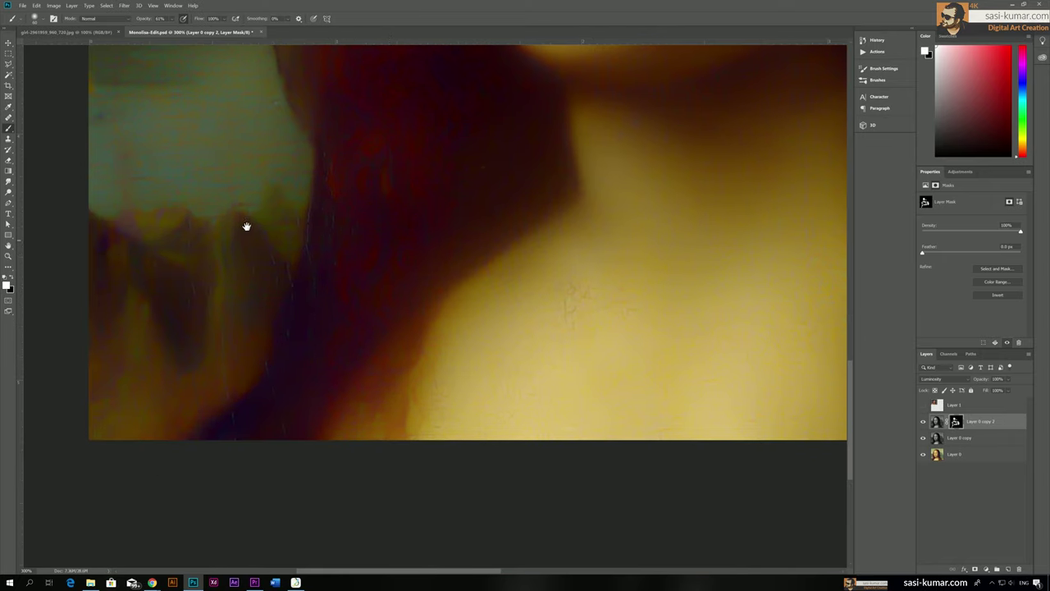
left_click_drag(471, 161, 375, 75)
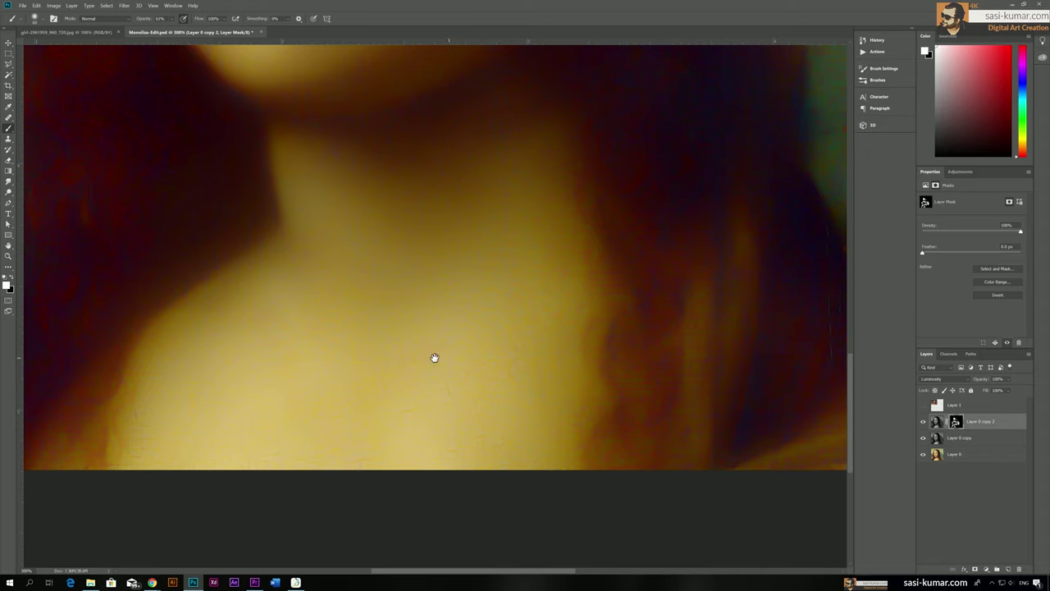
left_click_drag(424, 363, 439, 472)
scroll(438, 555, "up", 10)
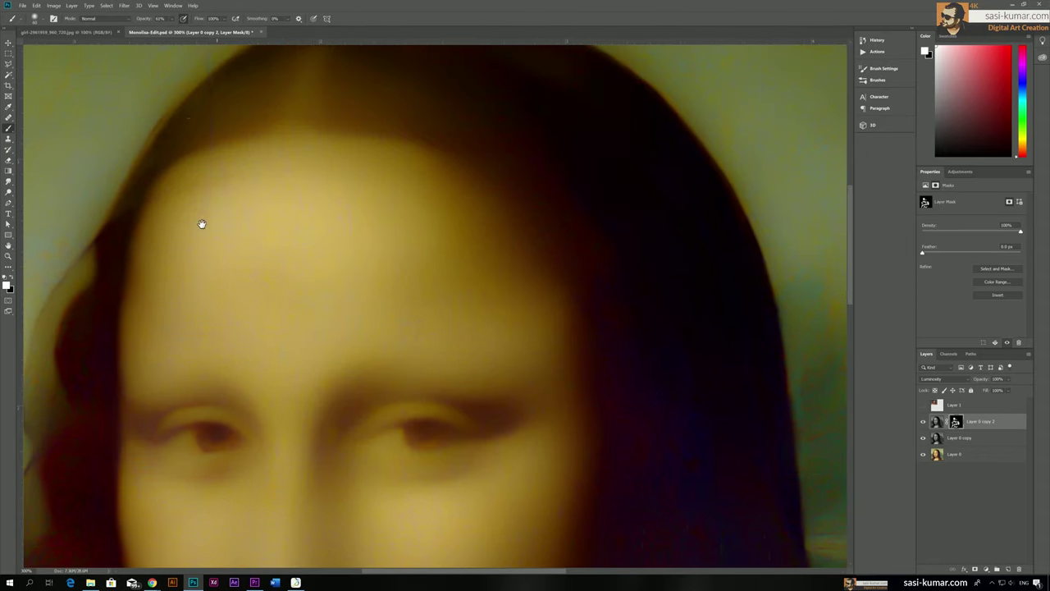
scroll(311, 157, "down", 5)
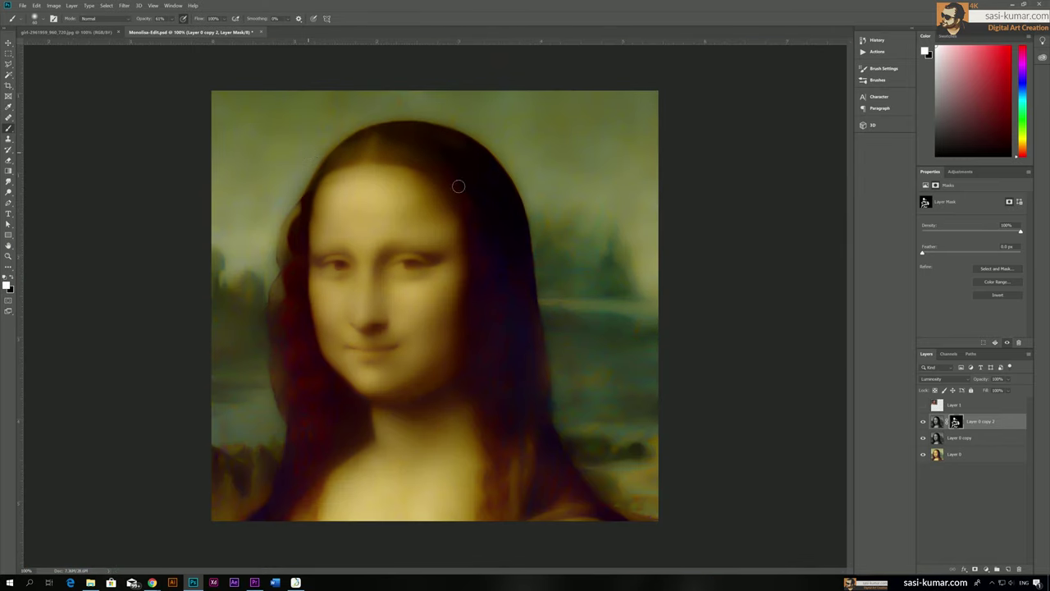
Step: Duplicate the bottom colour layer, rename the lower one Orig, and hide it
left_click(983, 456)
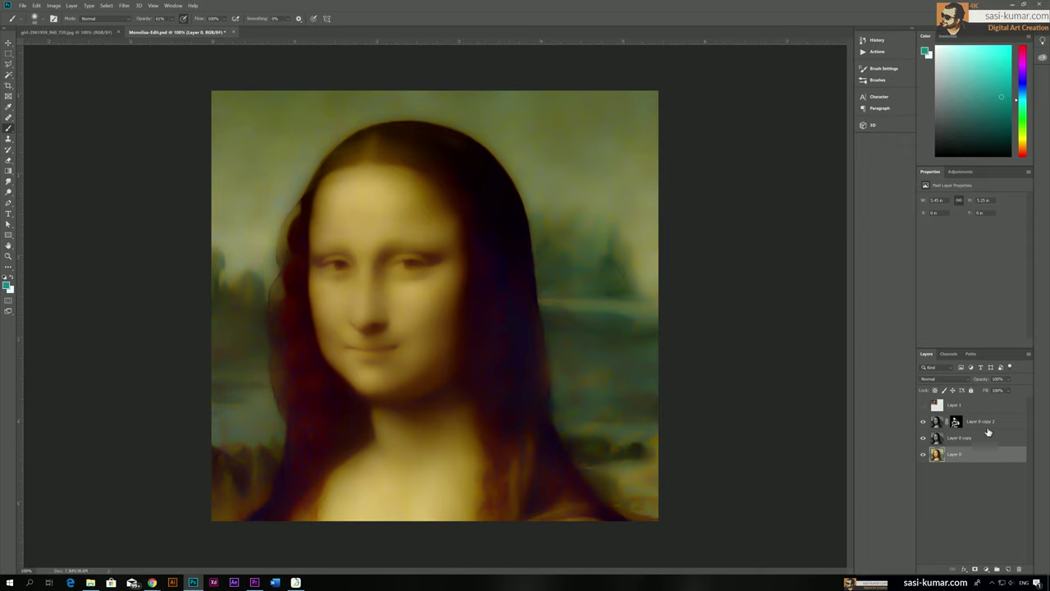
left_click(979, 468)
left_click(978, 460)
key("ctrl+j")
double_click(958, 471)
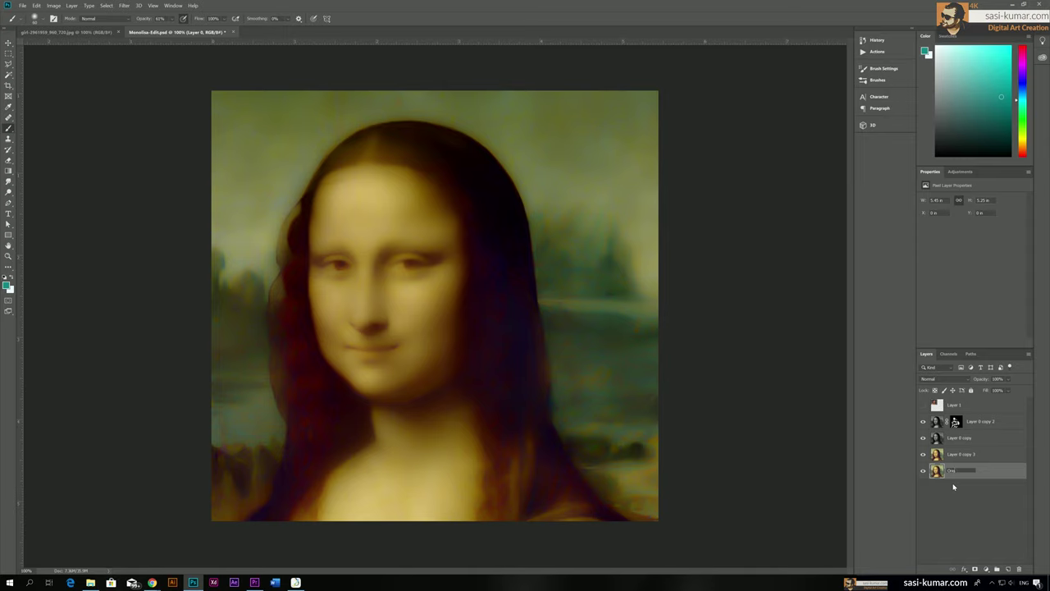
key("Return")
left_click(923, 471)
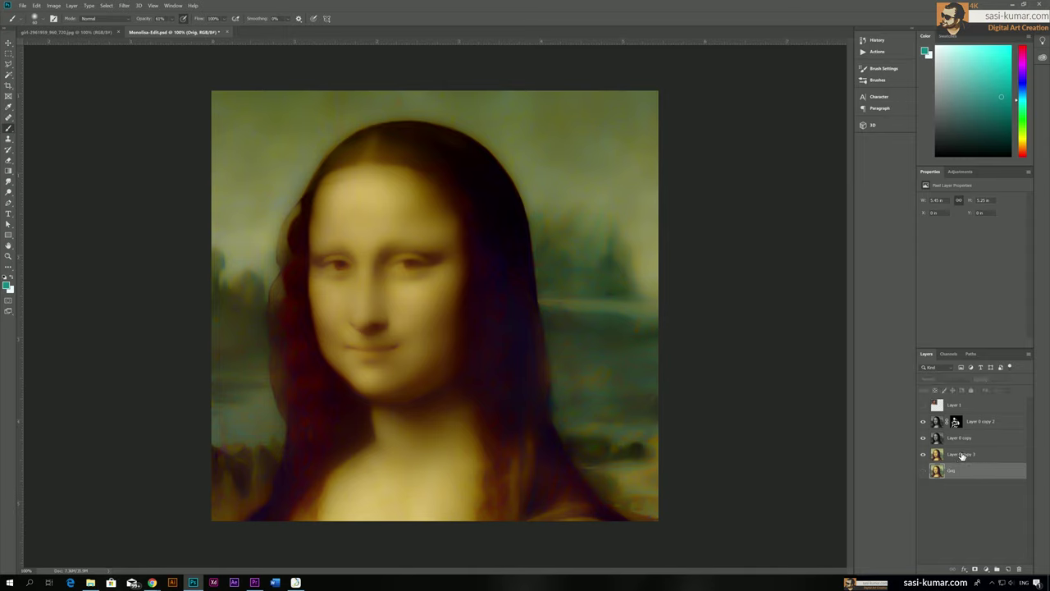
Step: Convert the colour copy and the two luminosity layers above it into one smart object and compare it hidden and shown
left_click(962, 456)
left_click(1001, 422, "shift")
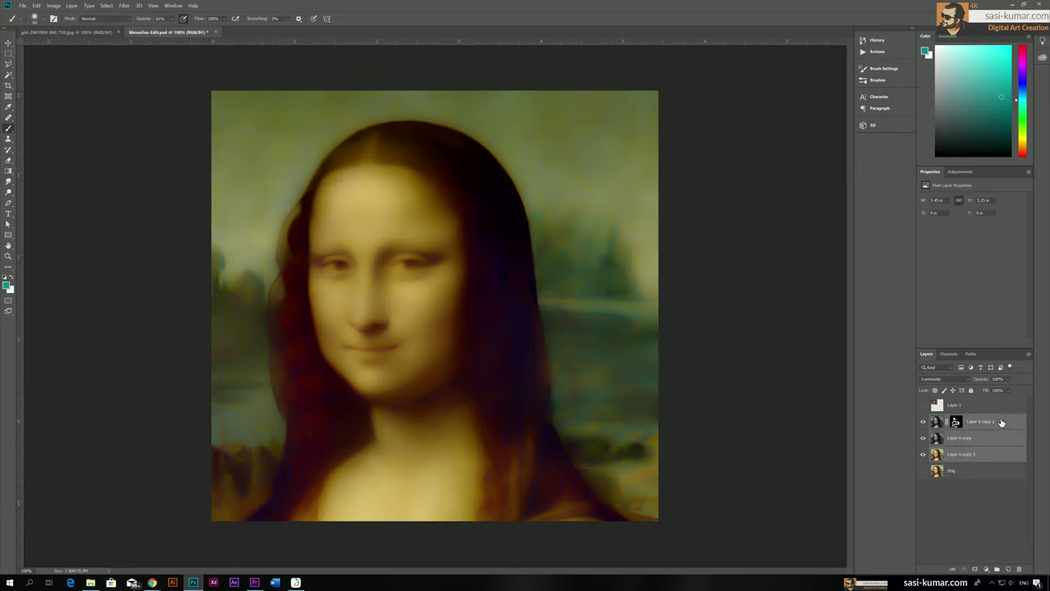
right_click(1001, 422)
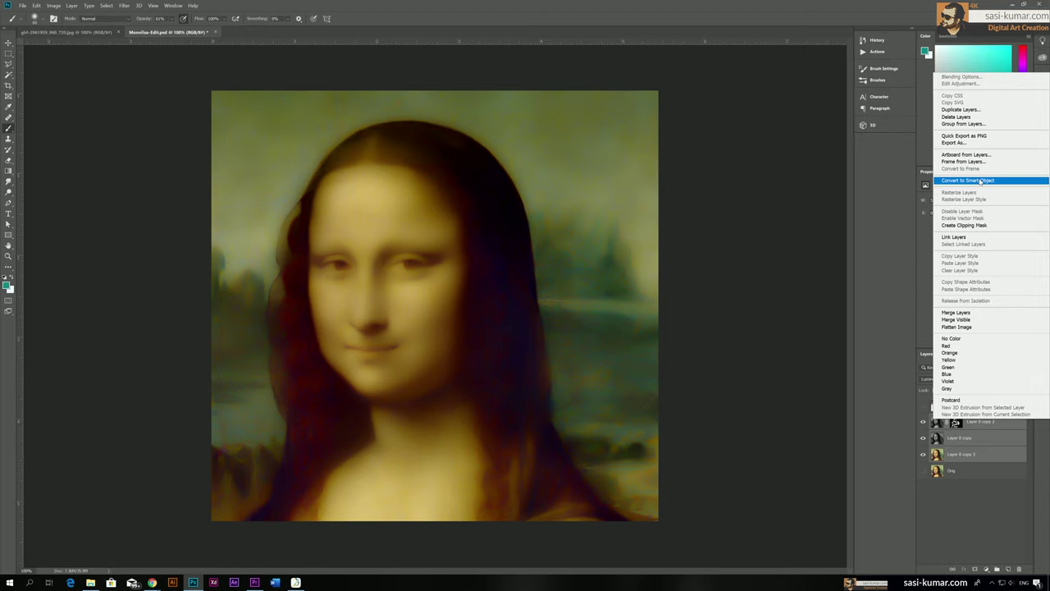
left_click(982, 180)
left_click(924, 423)
left_click(924, 423)
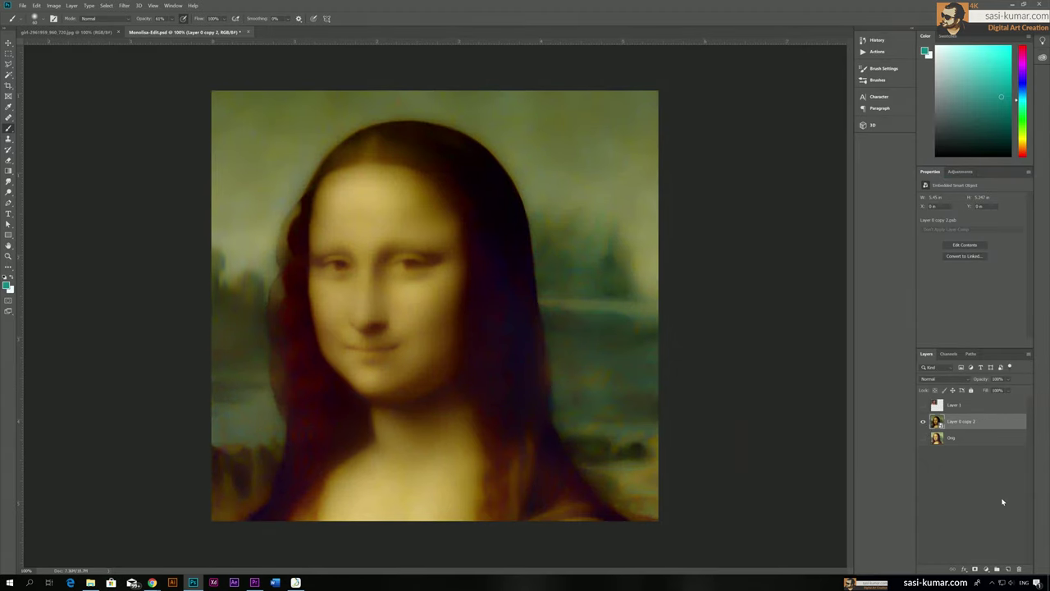
Step: Apply Curves to the smart object, raising highlights from input 181 to output 210 and setting the shadow point from 61 to 63
key("ctrl+m")
left_click_drag(588, 138, 588, 130)
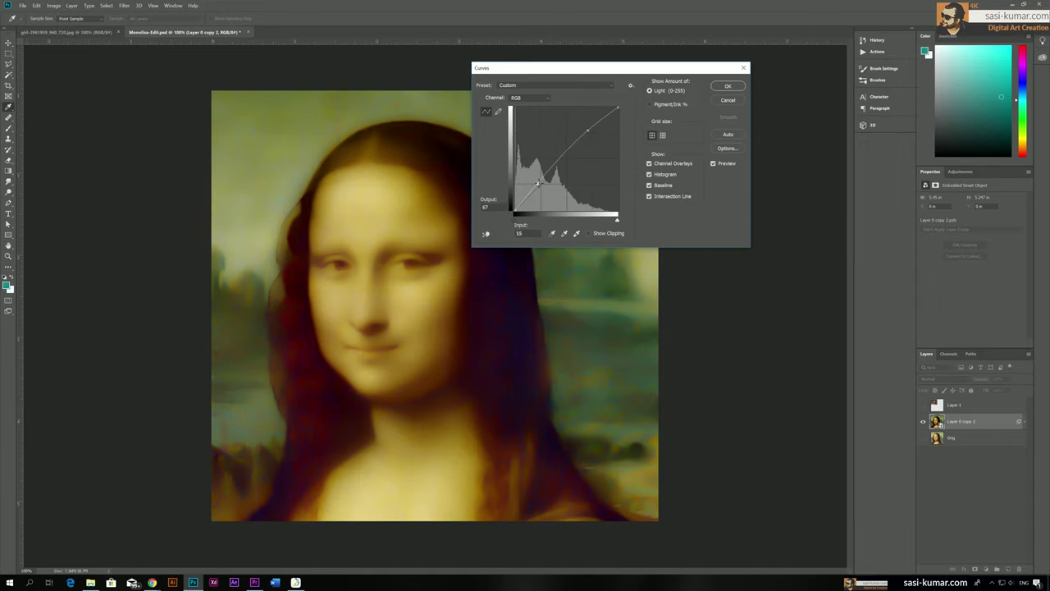
left_click_drag(537, 182, 539, 187)
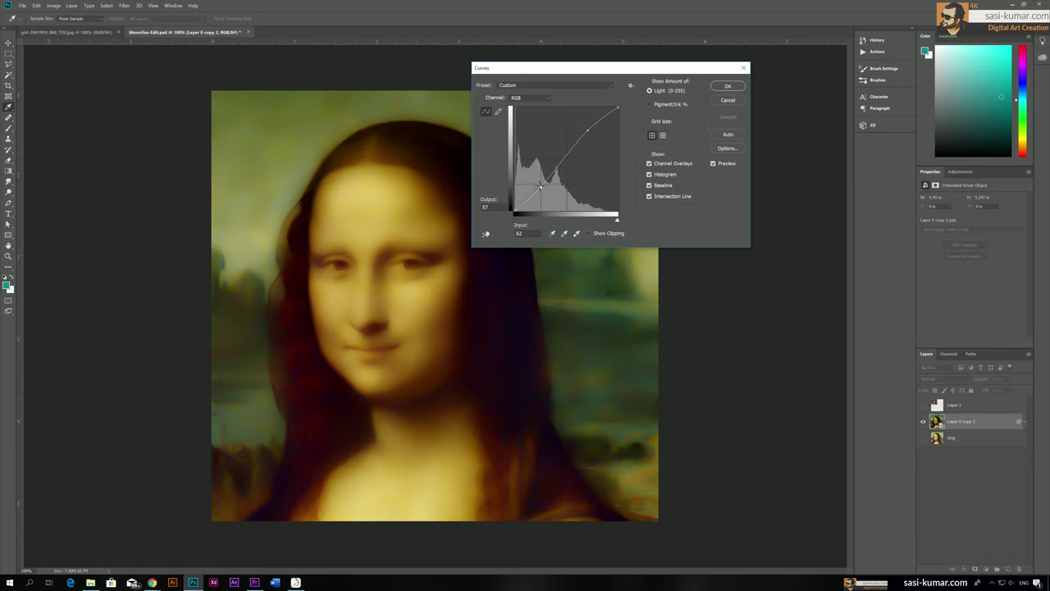
left_click_drag(588, 130, 587, 125)
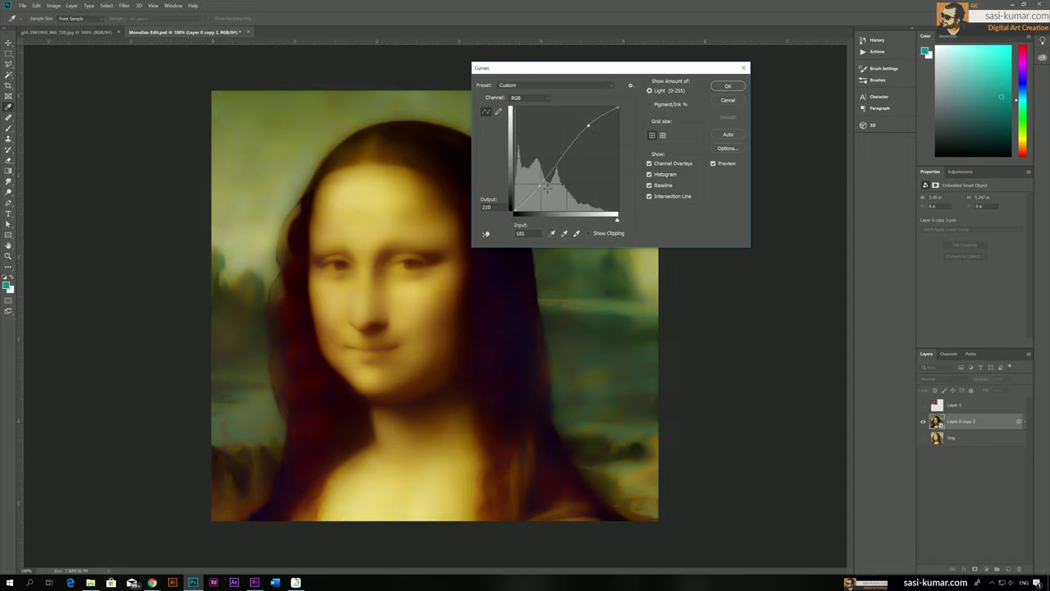
left_click_drag(539, 188, 540, 185)
key("x")
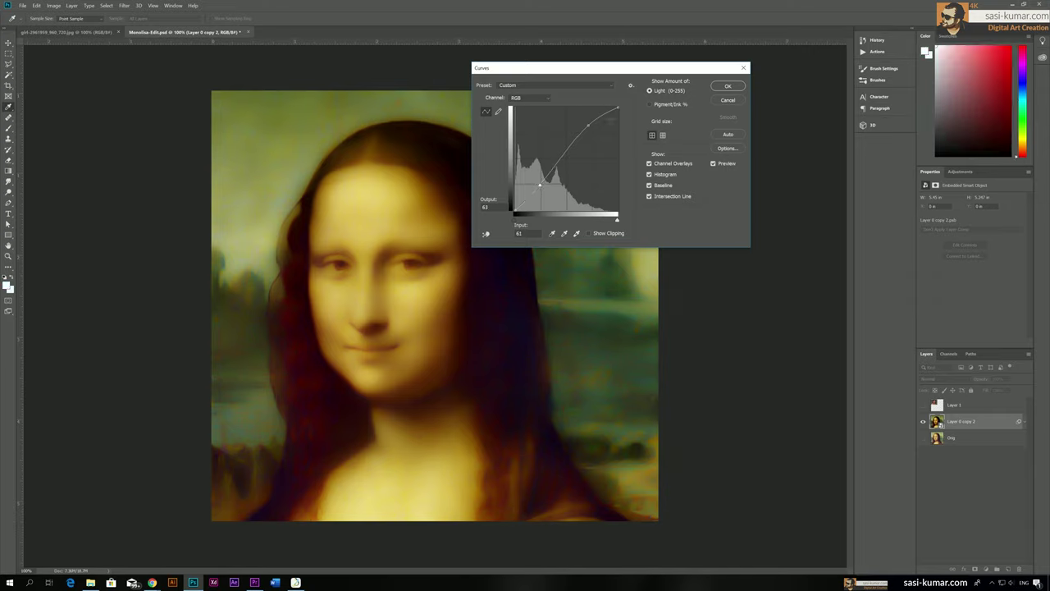
left_click(729, 86)
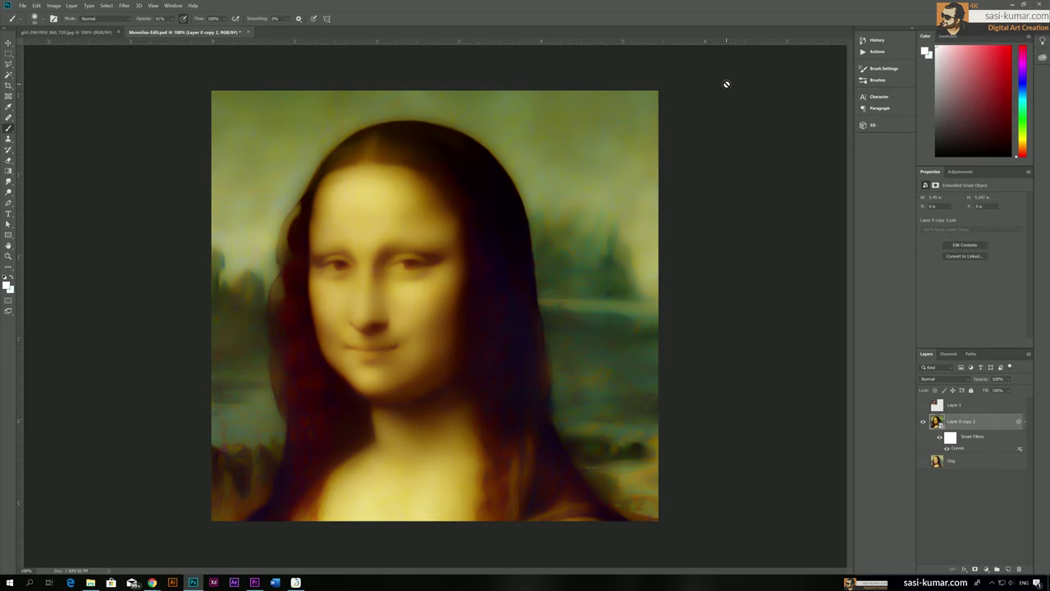
Step: Open the Unsharp Mask filter for the smart object and reduce its preview to 19% so the whole painting fits
key("ctrl+plus")
key("ctrl+minus")
left_click(124, 5)
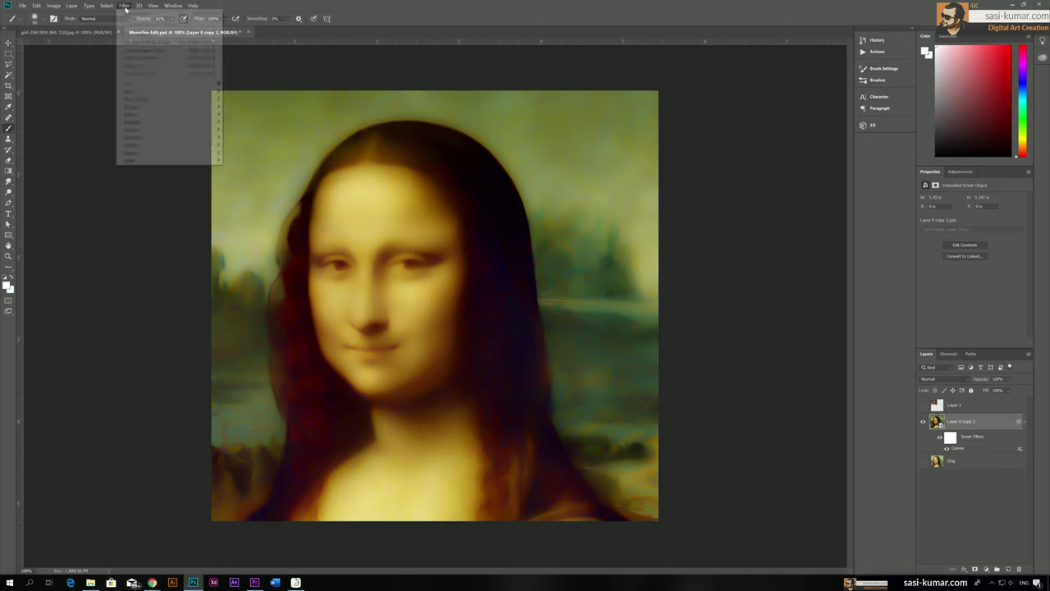
mouse_move(198, 139)
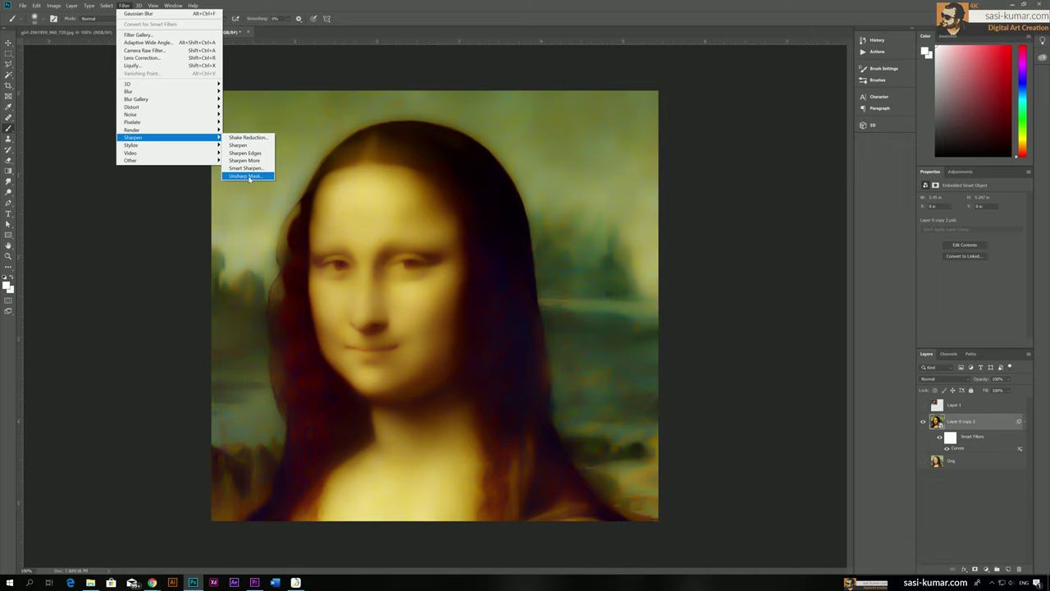
left_click(246, 177)
left_click_drag(495, 182, 526, 178)
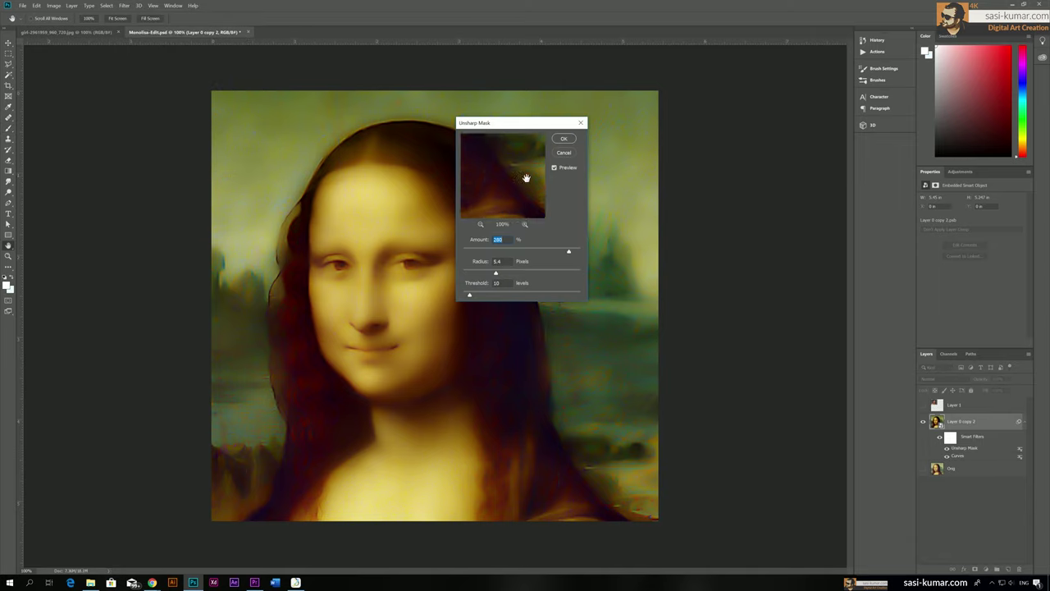
left_click(480, 224)
left_click(481, 223)
left_click(480, 224)
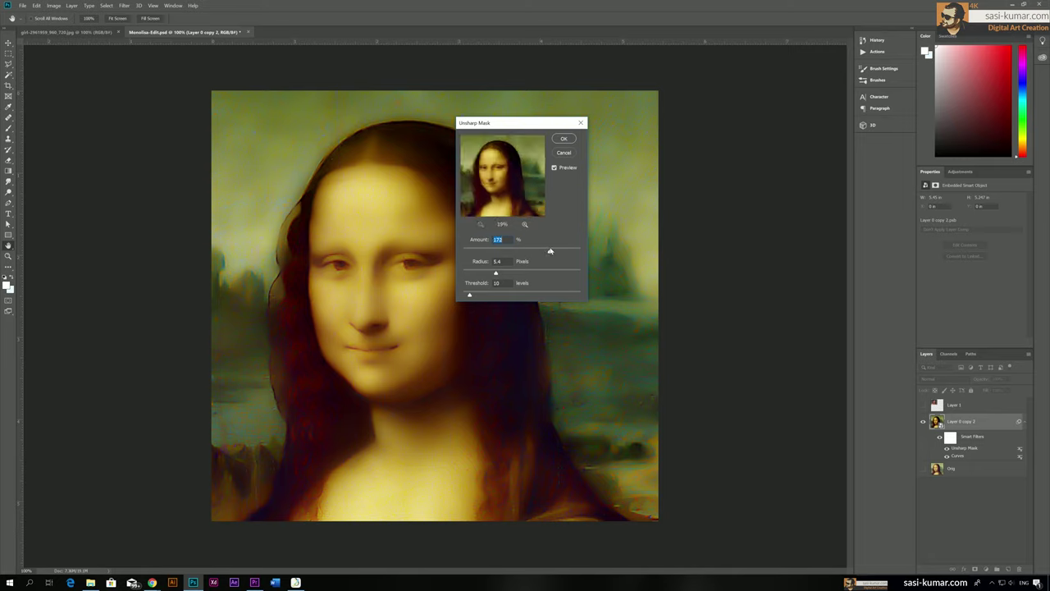
Step: Apply Unsharp Mask with amount 271%, radius 15.2 pixels and threshold 1, and collapse the layer's smart filter list
left_click_drag(561, 253, 570, 253)
left_click(521, 271)
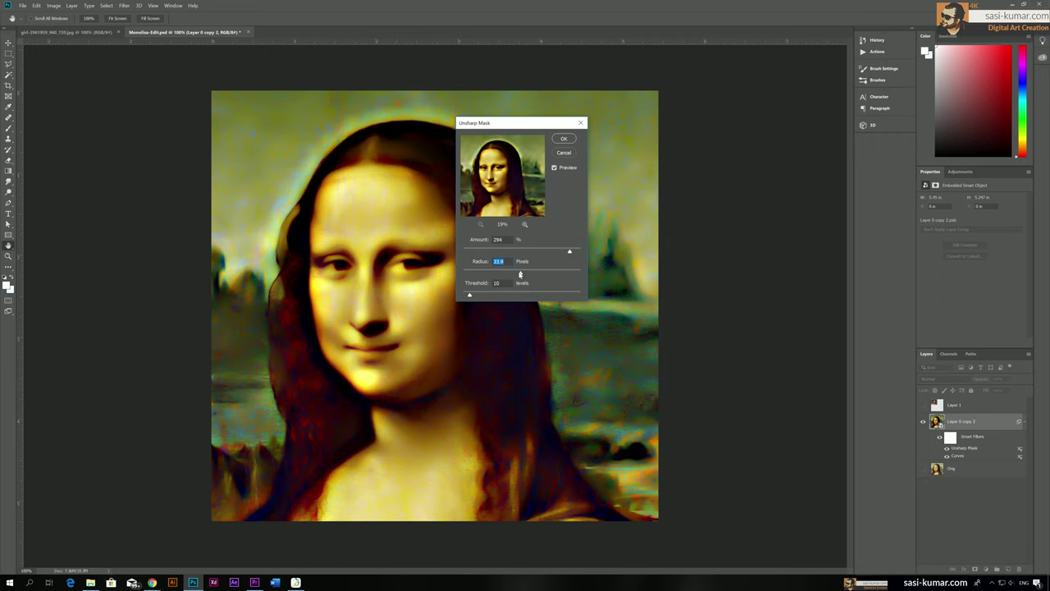
left_click_drag(520, 274, 517, 274)
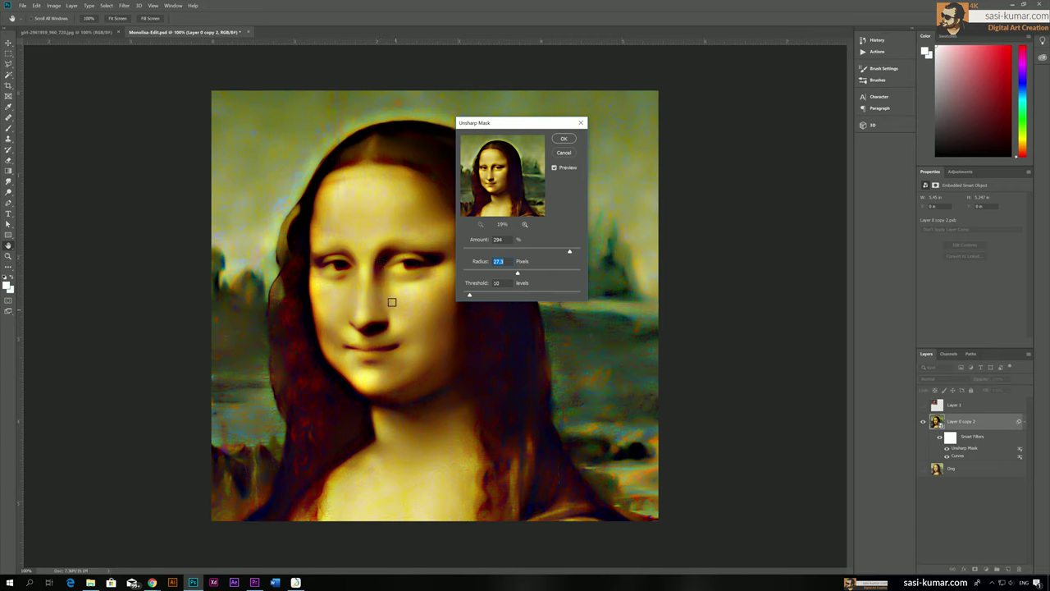
left_click_drag(518, 274, 470, 296)
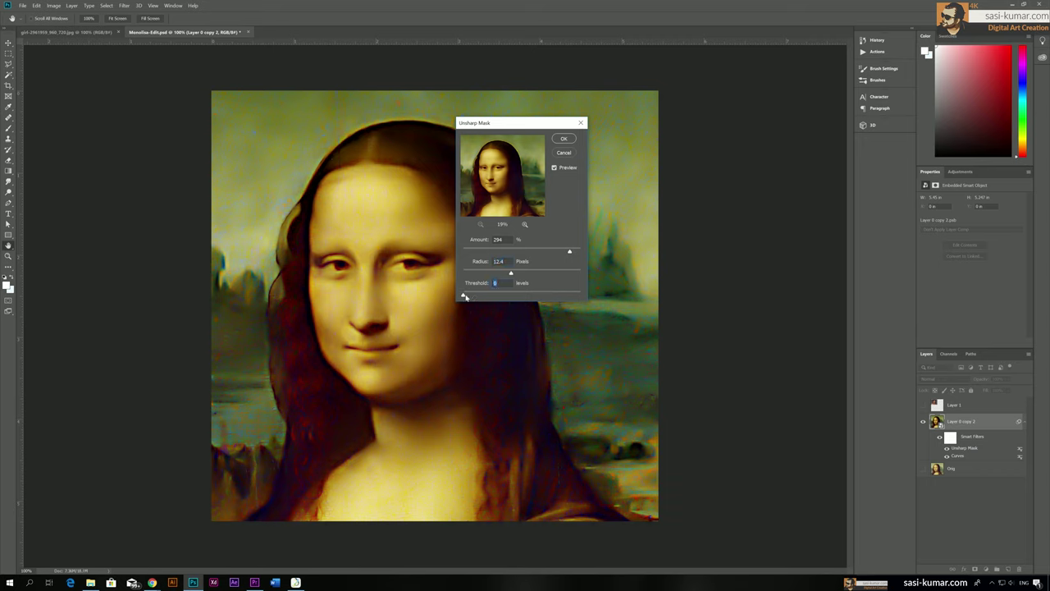
left_click_drag(569, 250, 565, 254)
left_click_drag(511, 275, 513, 276)
left_click_drag(567, 254, 568, 251)
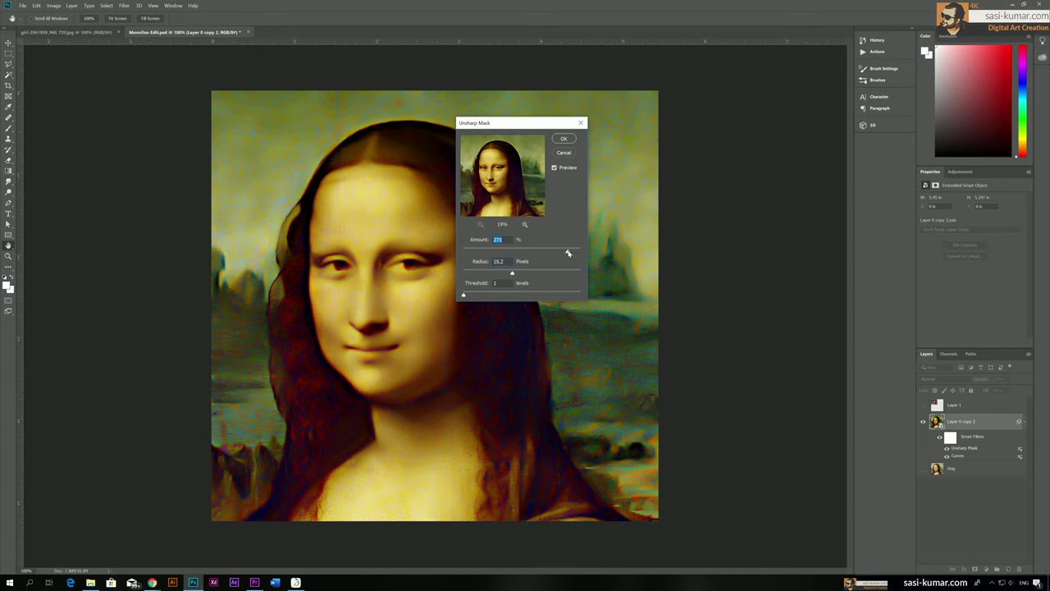
left_click(563, 138)
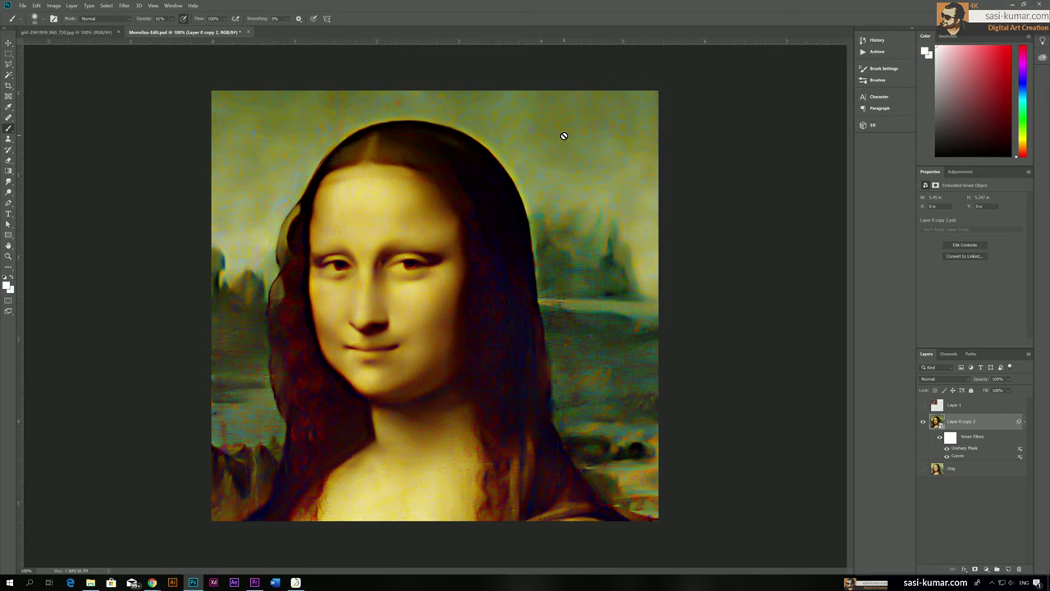
left_click(1023, 421)
key("ctrl+u")
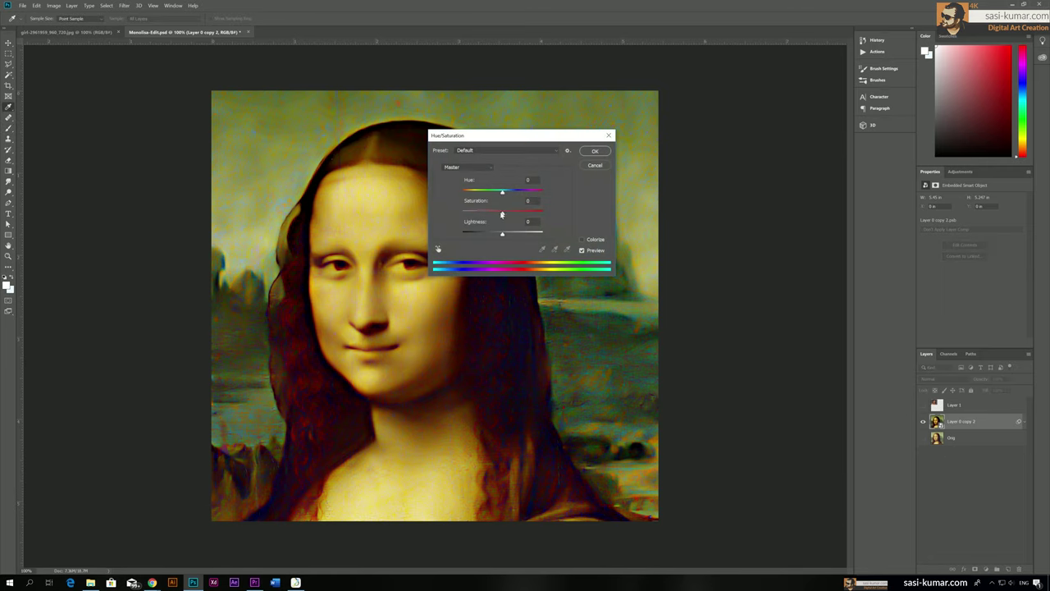
left_click_drag(502, 215, 461, 214)
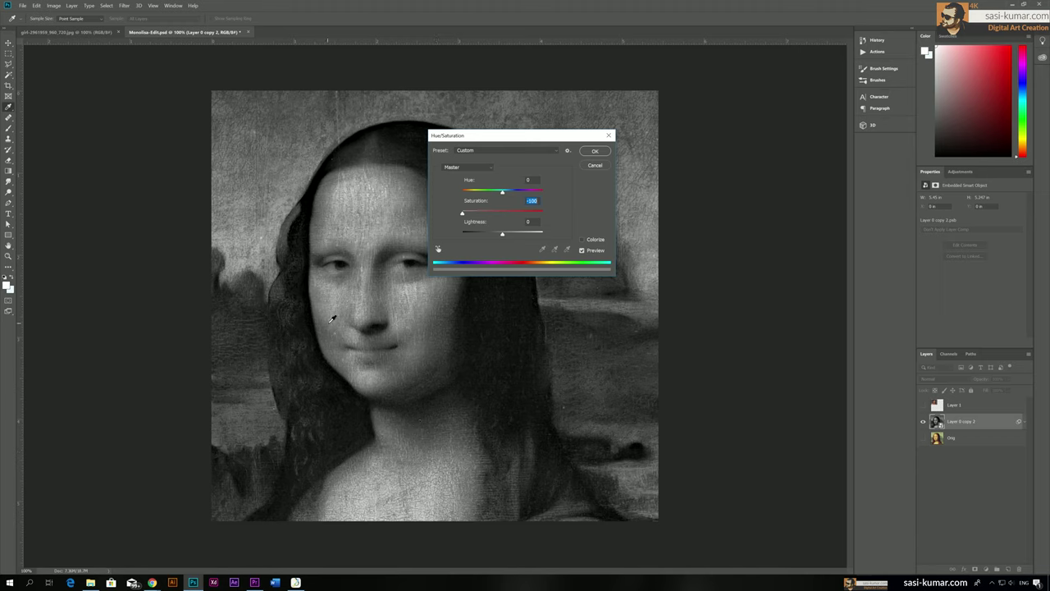
left_click(594, 166)
key("b")
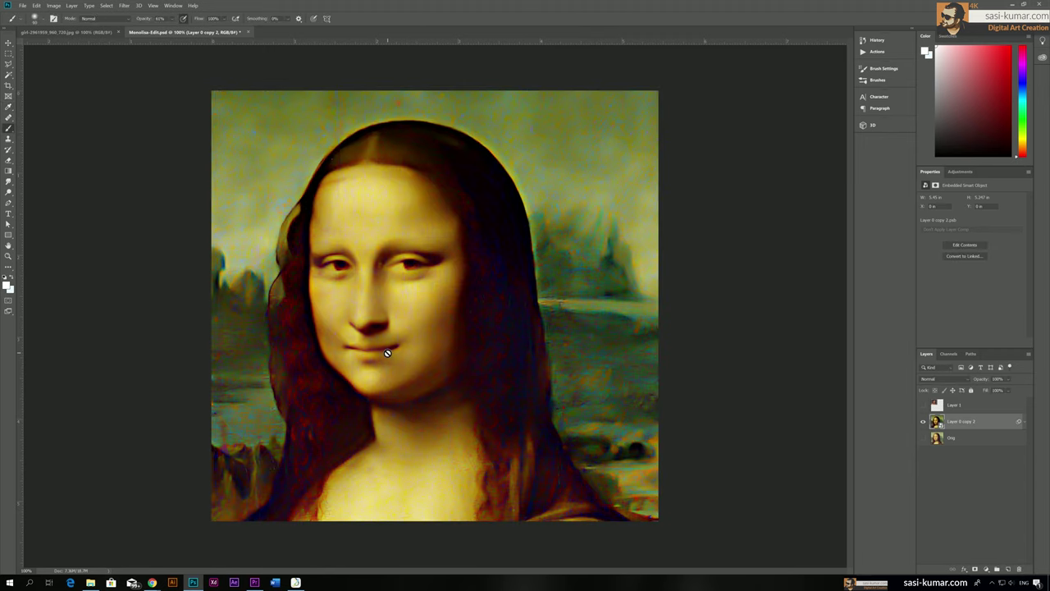
Step: Open the Camera Raw Filter for the smart object and use the Black & White treatment with texture +11 and clarity about +32
left_click(124, 6)
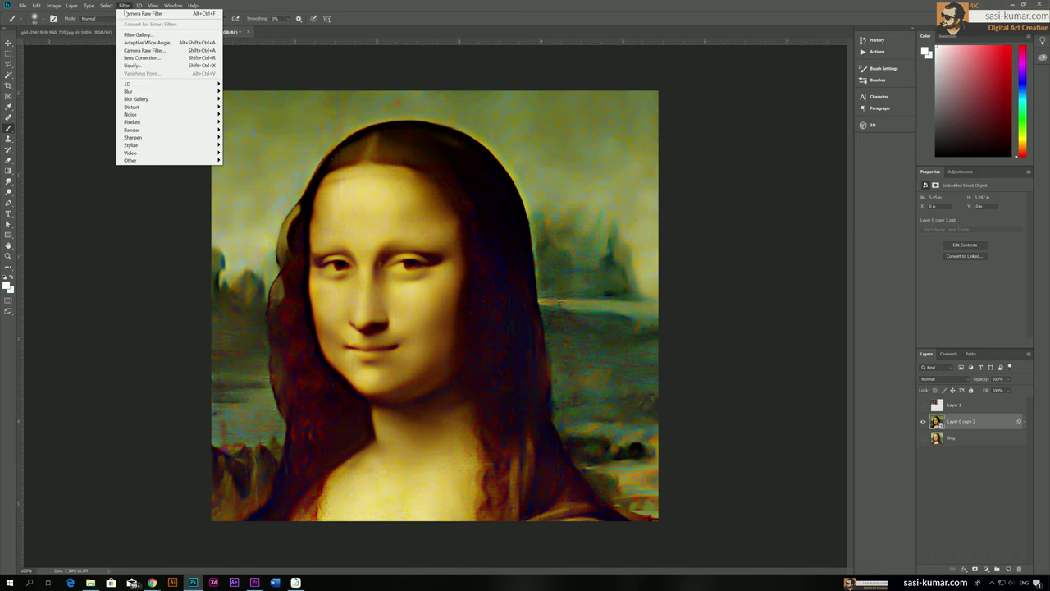
left_click(181, 51)
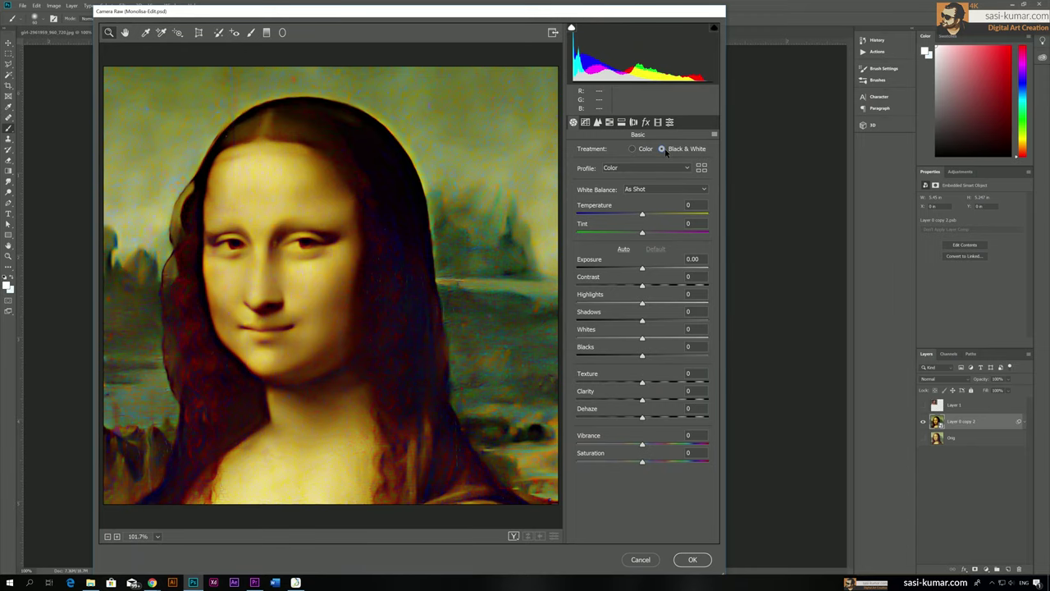
left_click(662, 148)
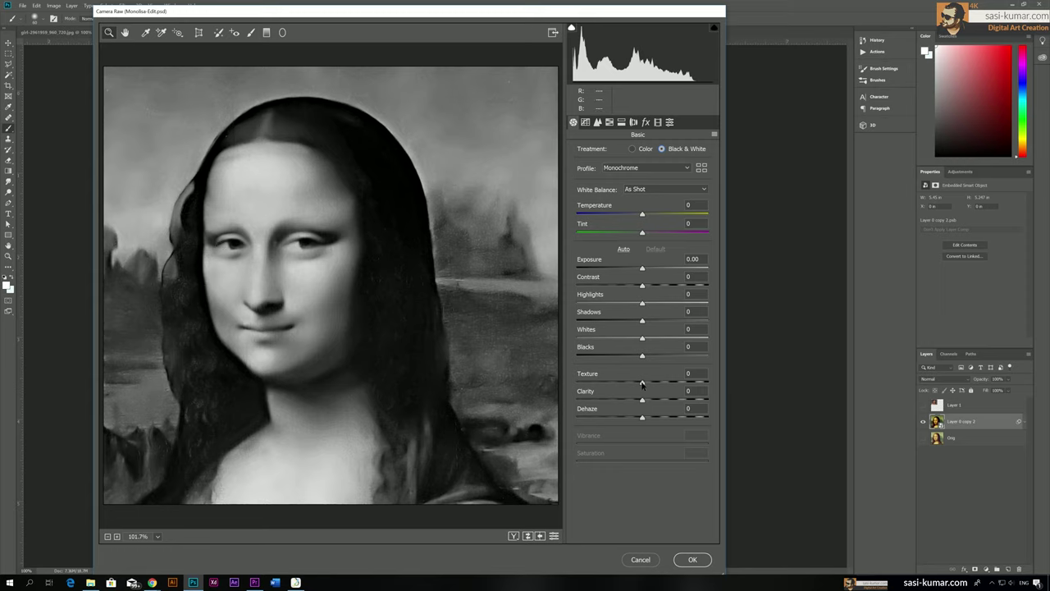
left_click_drag(643, 383, 659, 402)
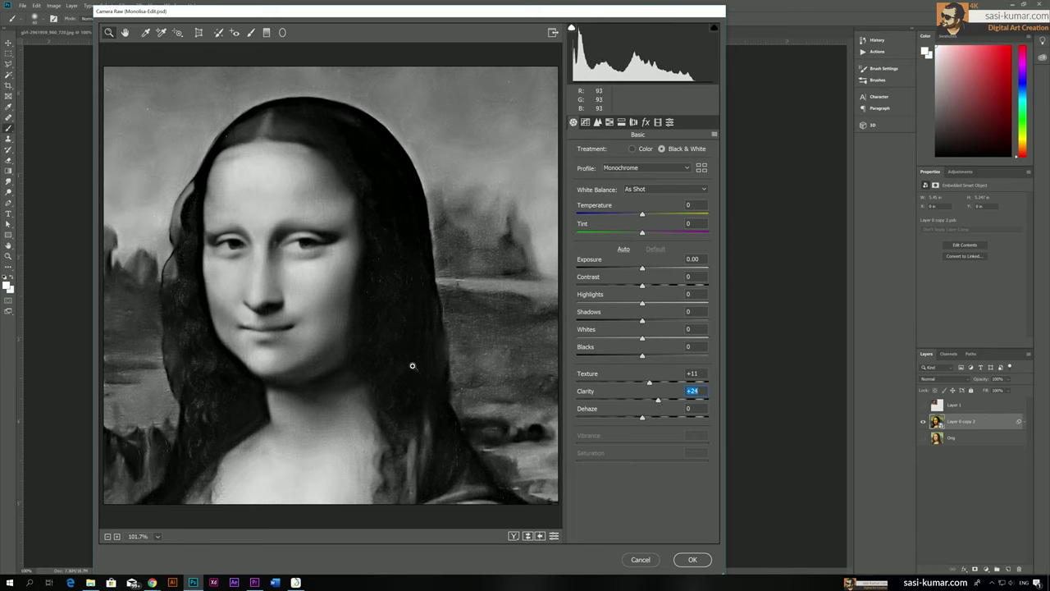
mouse_move(660, 402)
left_mouse_down()
mouse_move(679, 403)
mouse_move(653, 406)
mouse_move(680, 403)
mouse_move(657, 405)
mouse_move(666, 405)
left_mouse_up()
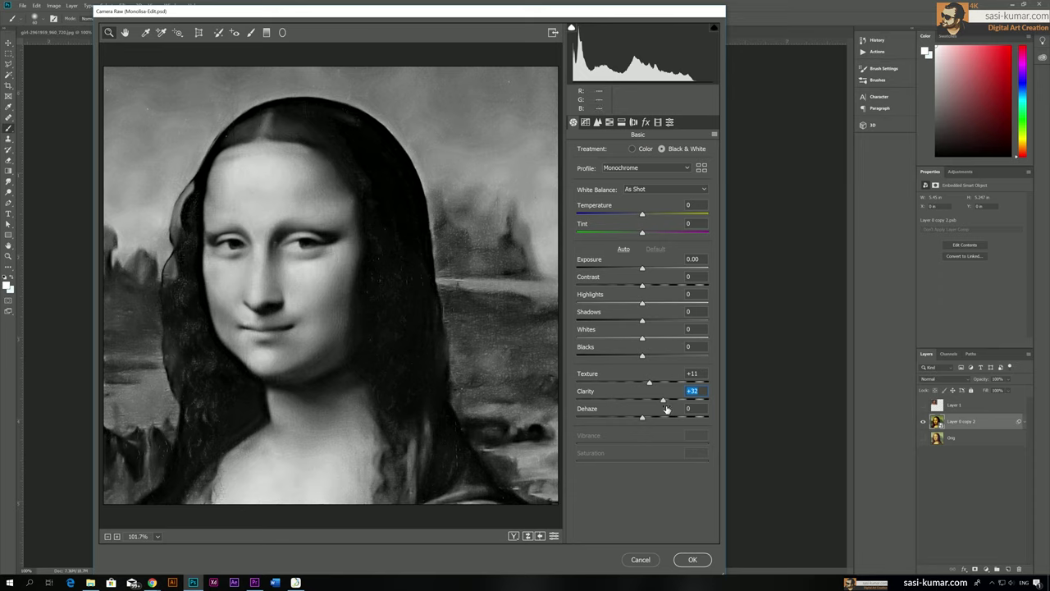
left_click_drag(663, 400, 661, 400)
Step: Add grain with amount 7, judging it on the enlarged face, and apply the Camera Raw filter
left_click(654, 125)
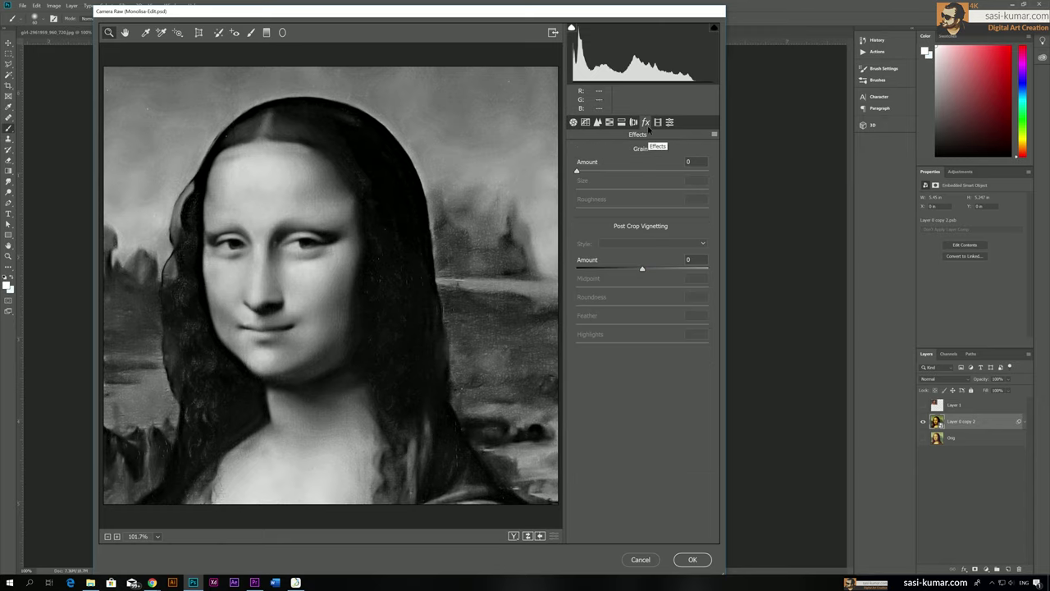
left_click(645, 123)
mouse_move(577, 172)
left_mouse_down()
mouse_move(614, 171)
mouse_move(590, 173)
left_mouse_up()
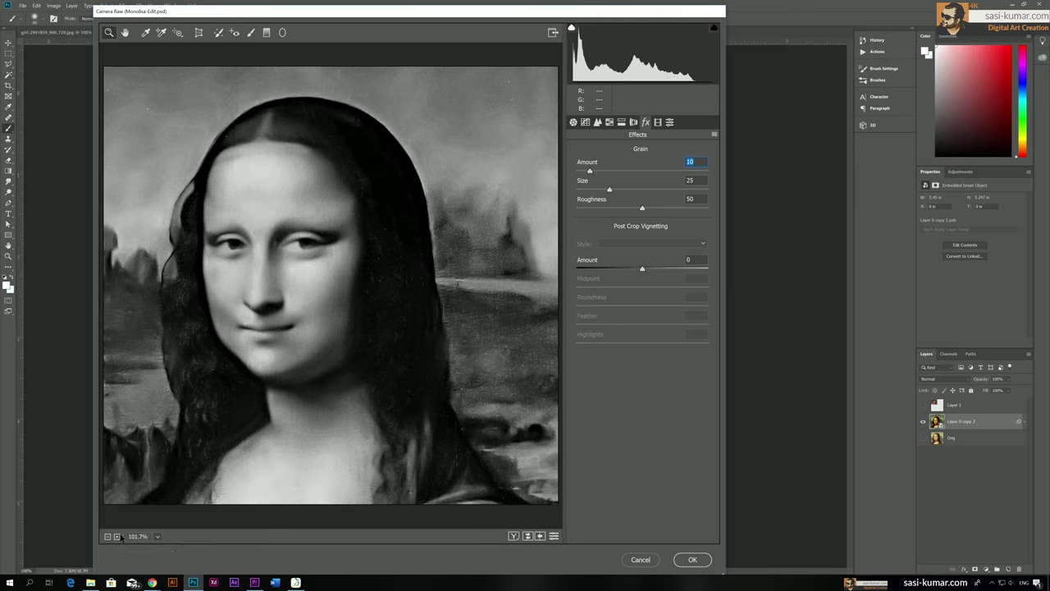
left_click(118, 536)
left_click(117, 536)
left_click(117, 536)
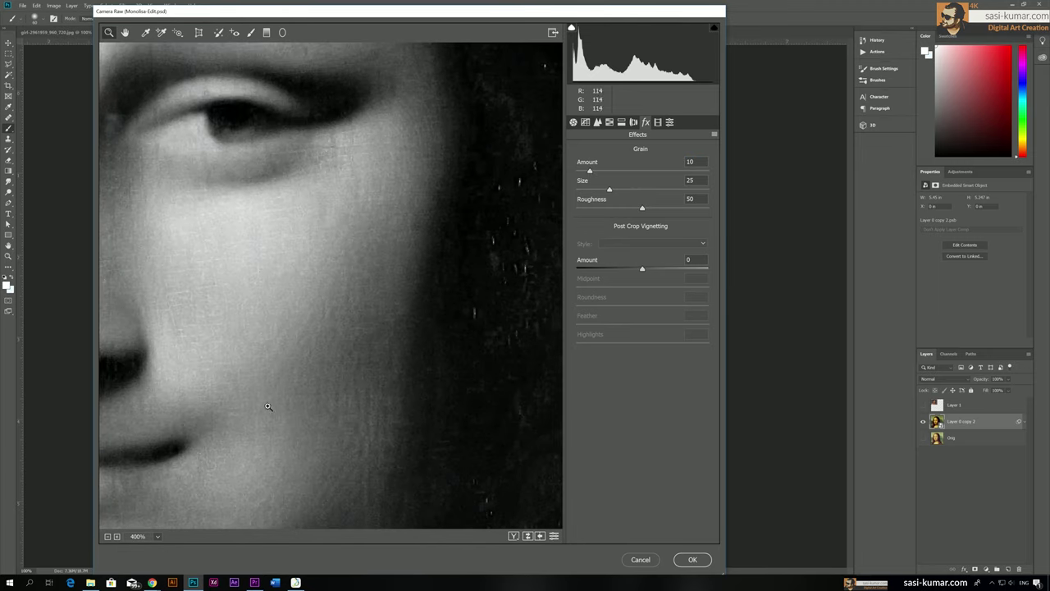
left_click_drag(589, 172, 594, 171)
left_click_drag(594, 171, 585, 173)
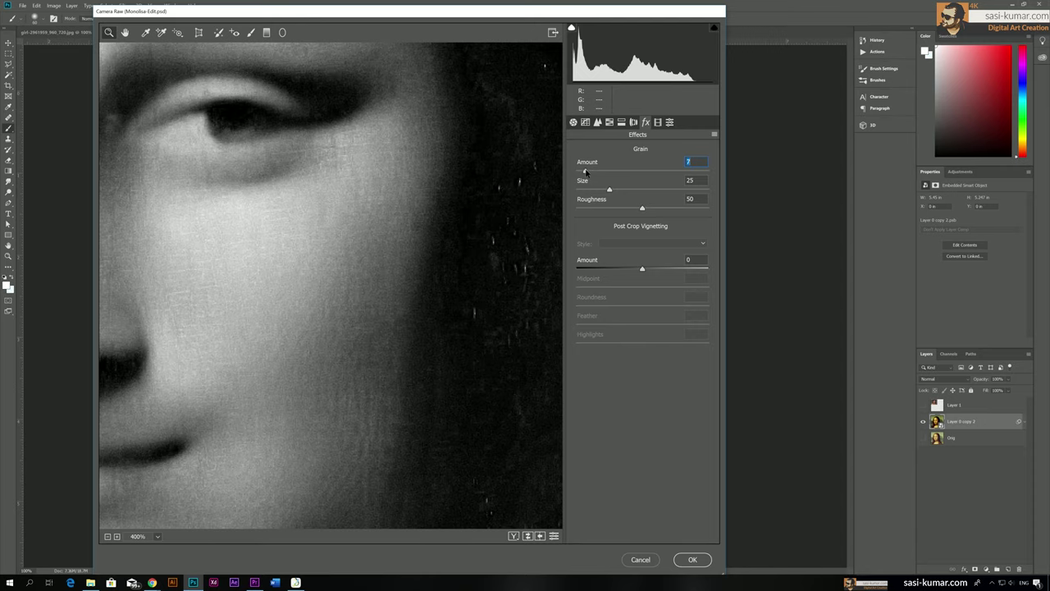
left_click(692, 560)
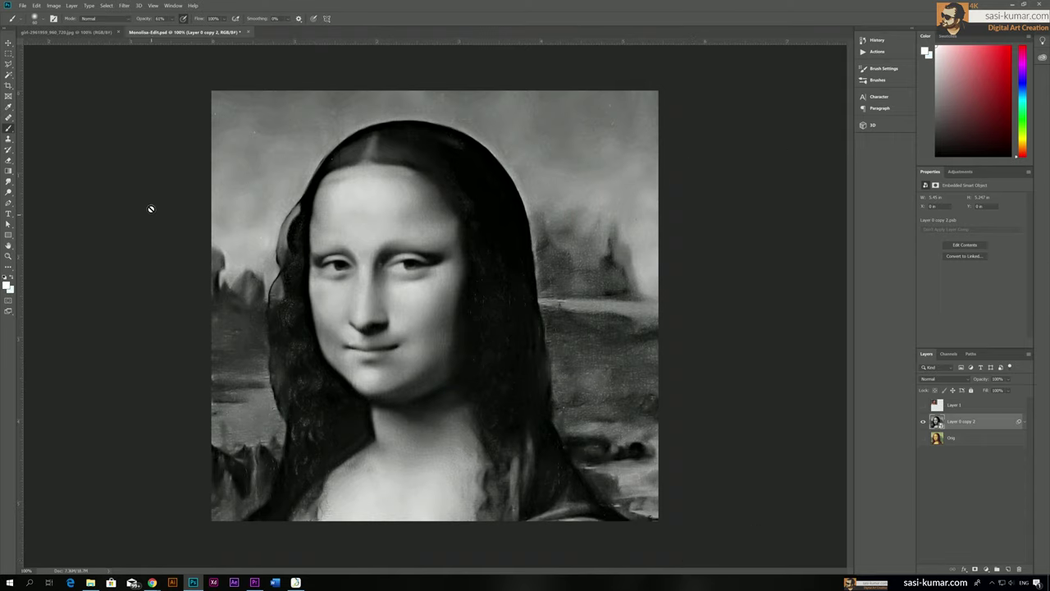
Step: Compare the black-and-white smart object hidden and shown
left_click(8, 43)
left_click(951, 456)
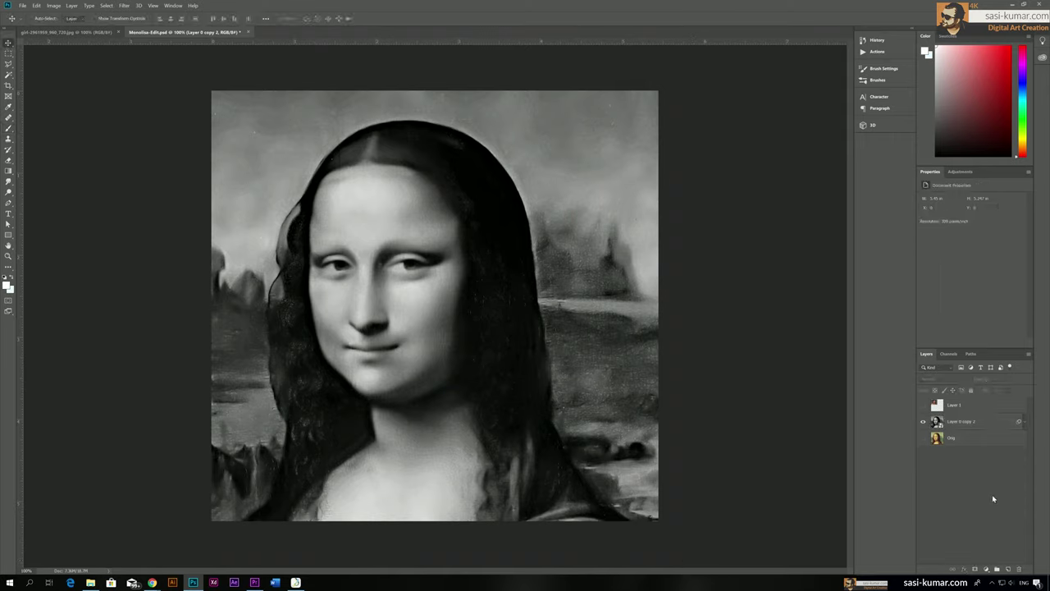
left_click(989, 423)
left_click(924, 424)
left_click(924, 423)
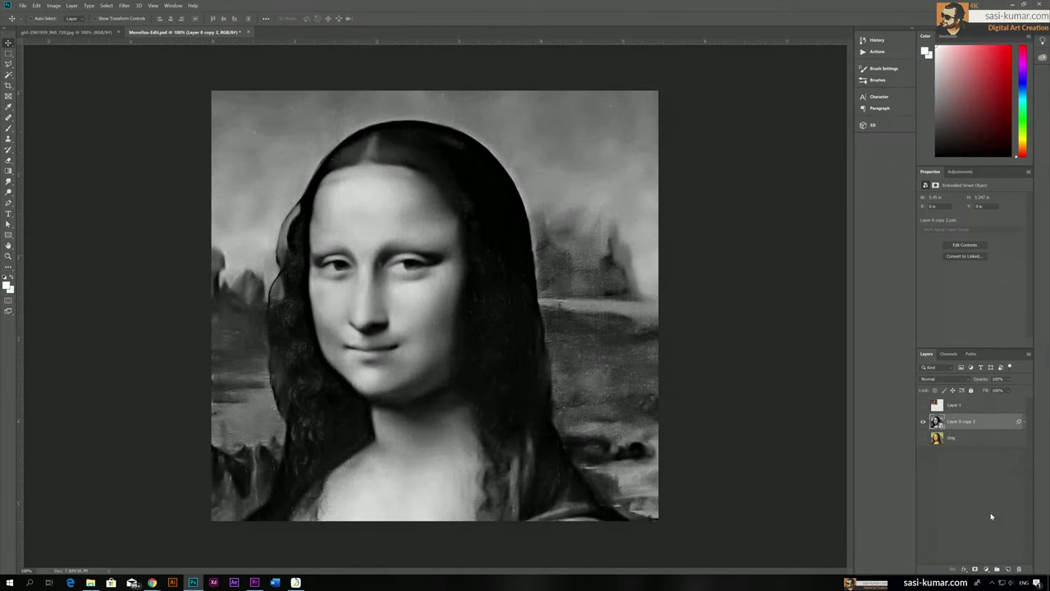
key("ctrl+minus")
key("ctrl+plus")
Step: Show the reference portrait layer and move it to the lower-left corner of the painting
left_click(923, 405)
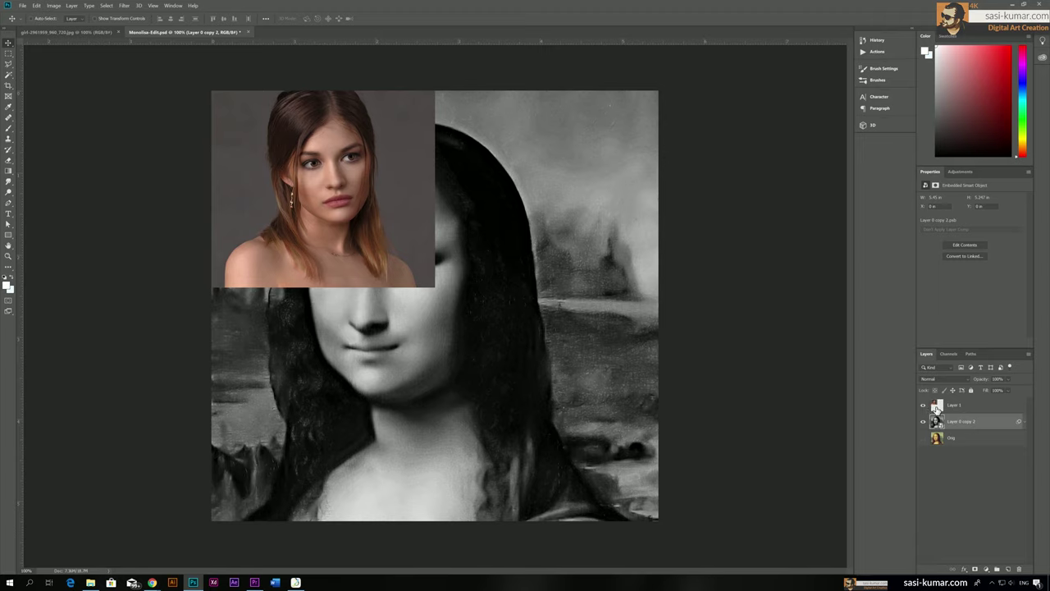
left_click(965, 407)
left_click_drag(367, 186, 238, 507)
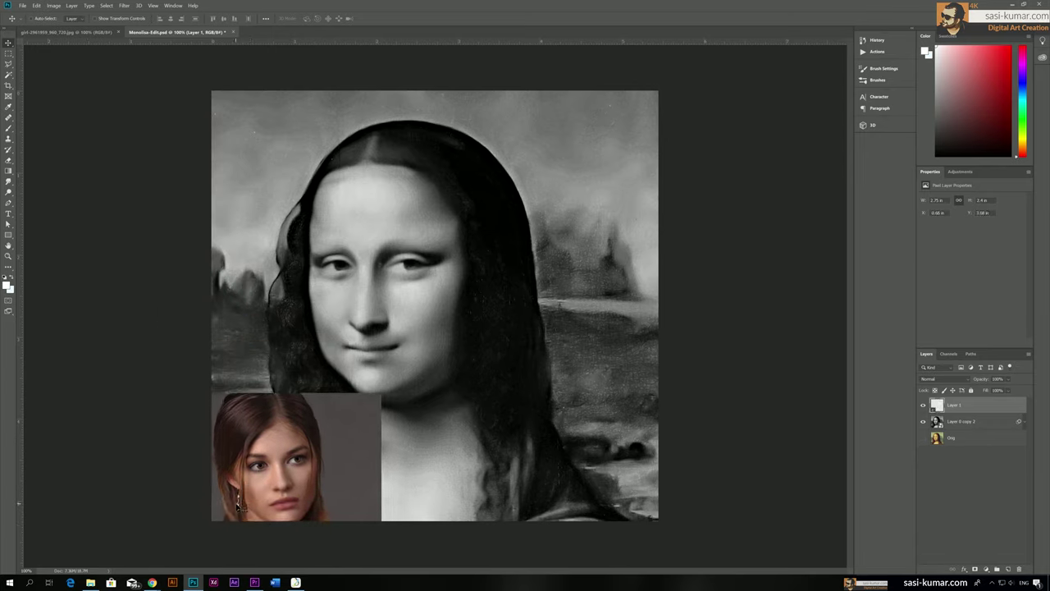
Step: Add a Gradient Map adjustment layer directly above the smart object and set its blend mode to Color
left_click(996, 426)
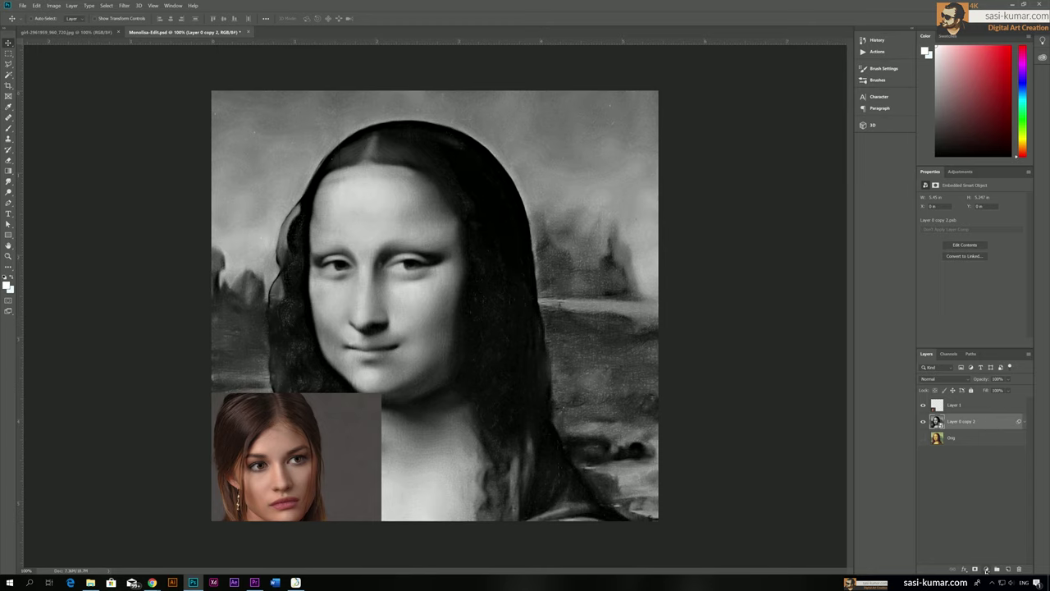
left_click(978, 568)
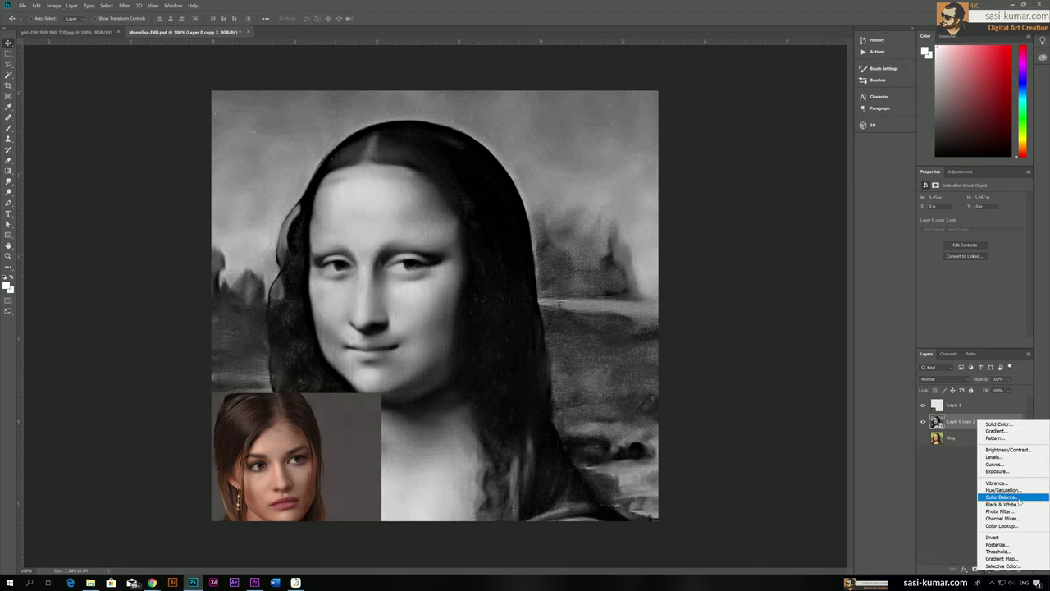
left_click(1014, 558)
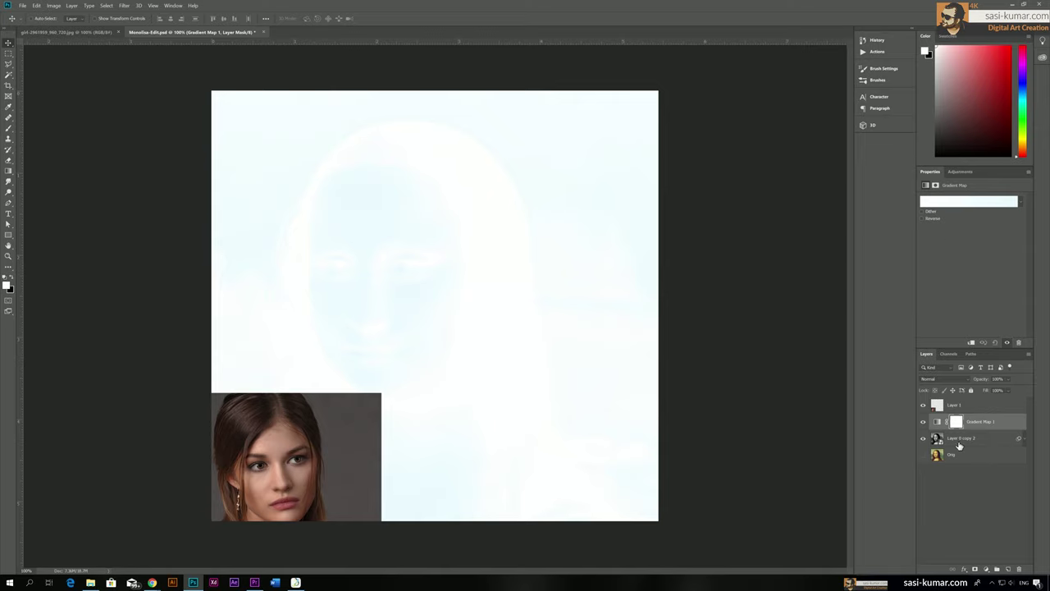
left_click(937, 422)
left_click(939, 423)
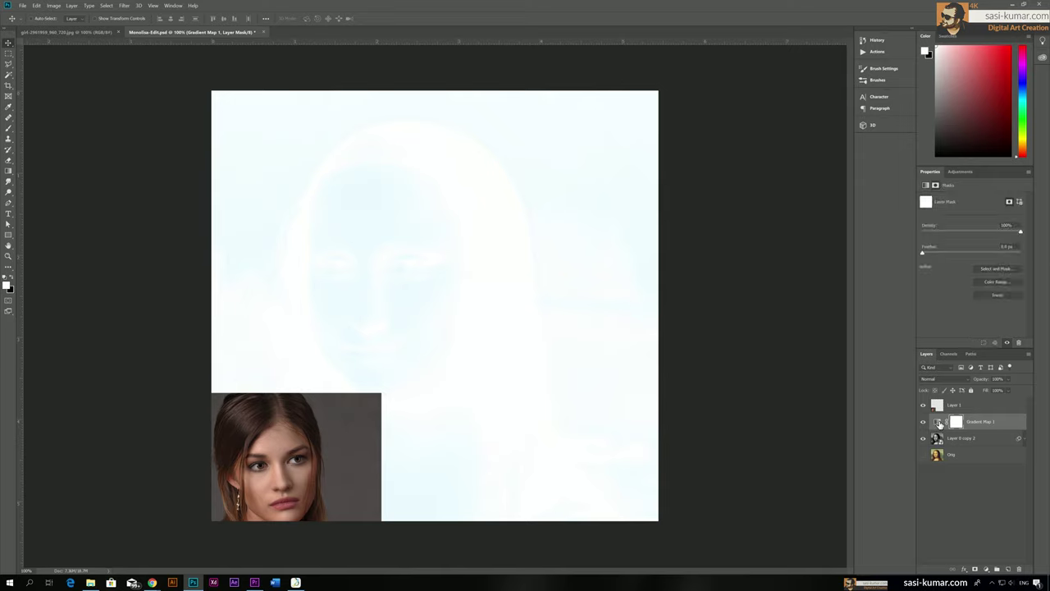
left_click(938, 423)
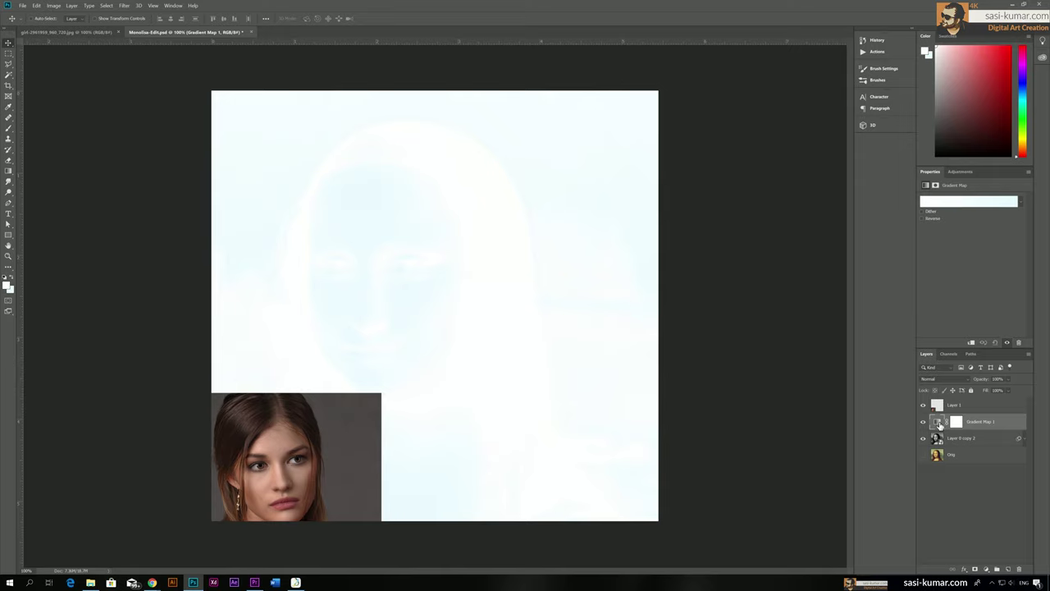
left_click(945, 380)
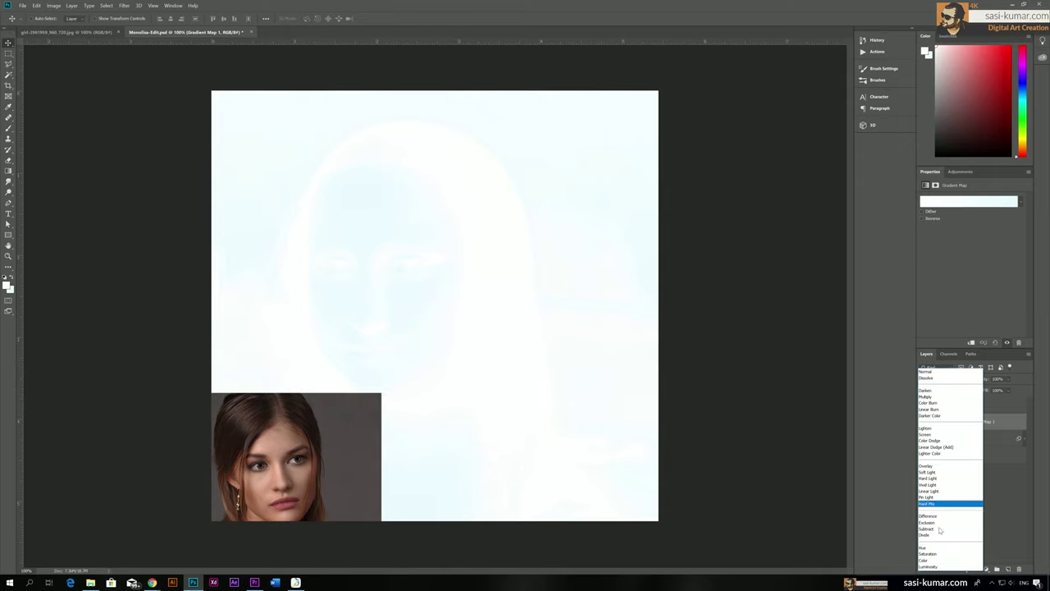
left_click(934, 561)
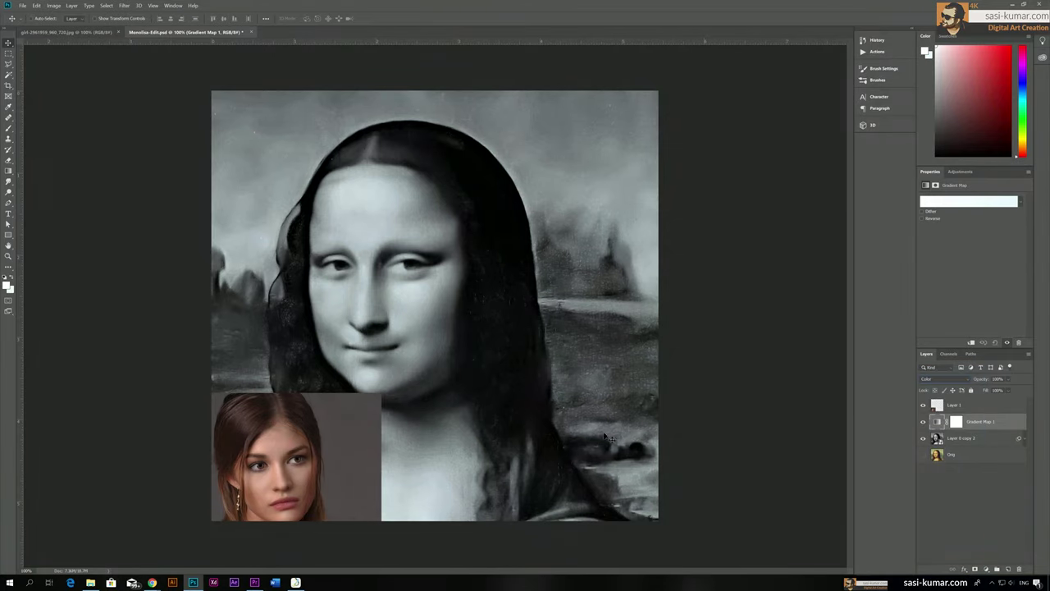
Step: Move the reference portrait to the upper-right corner of the painting, clear of the face
left_click(958, 405)
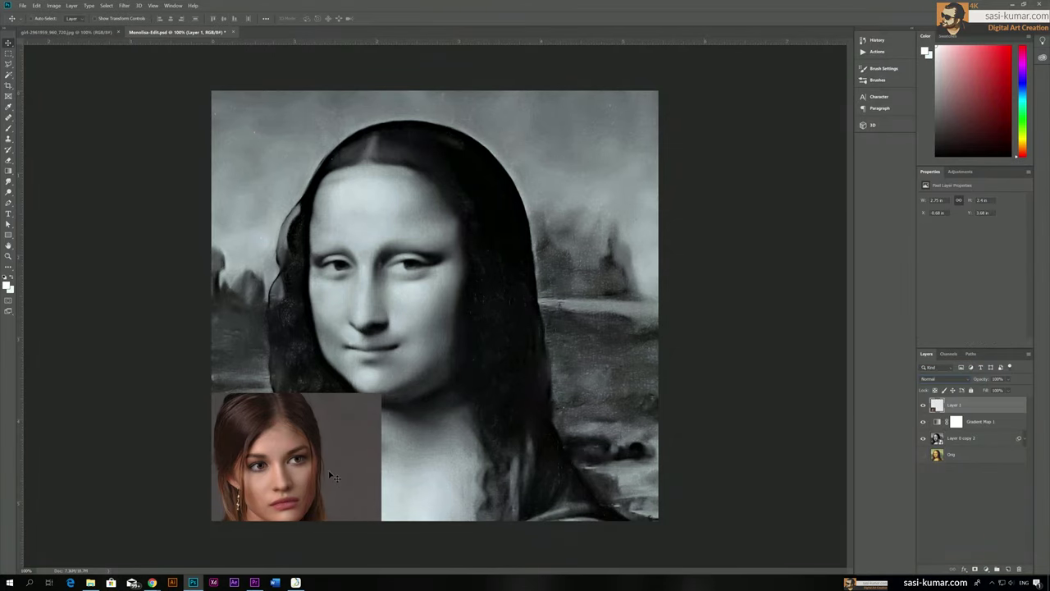
left_click_drag(369, 447, 648, 143)
left_click_drag(609, 179, 615, 179)
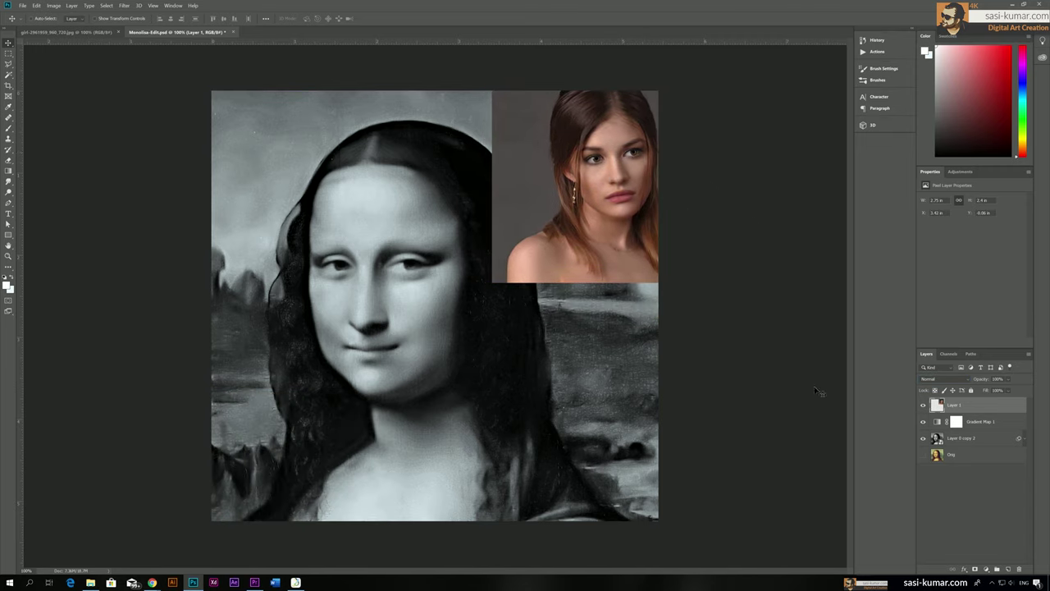
Step: Compare the portrait's skin tones with the painting by hiding and showing each of the two layers in turn
left_click(922, 441)
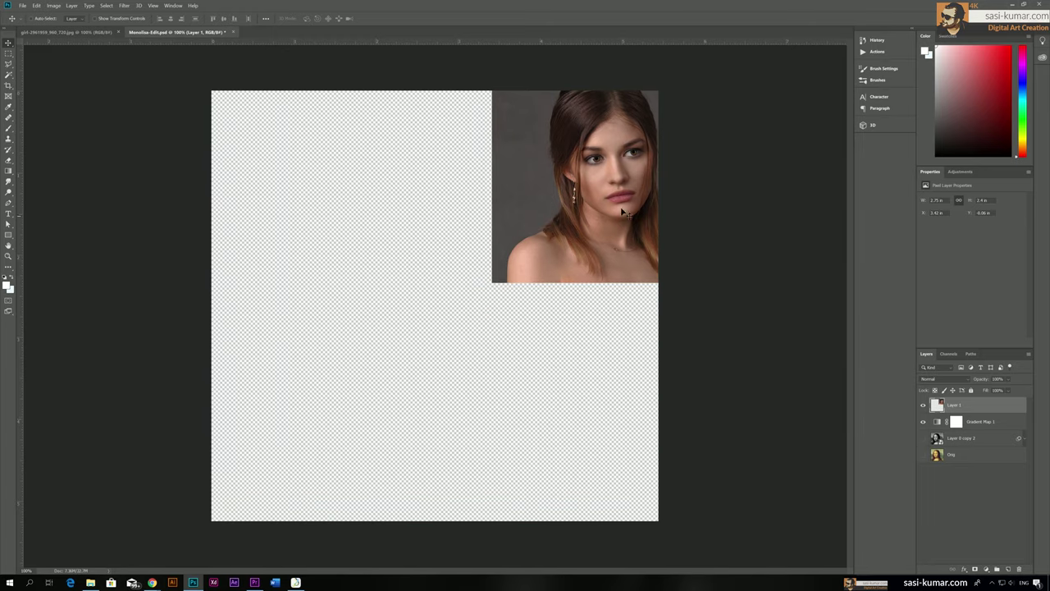
left_click(923, 439)
left_click(923, 406)
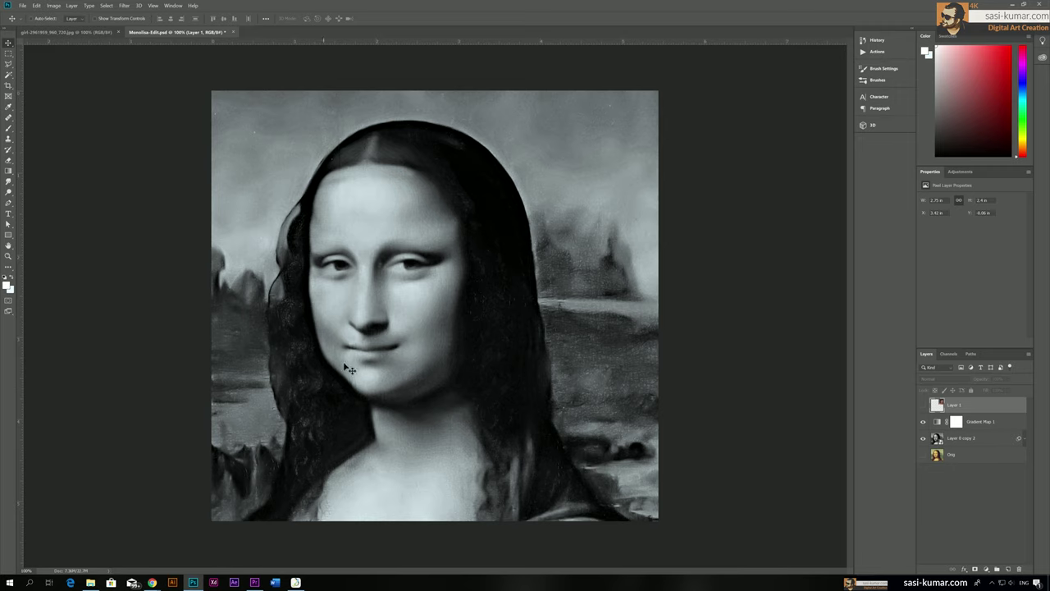
left_click(923, 406)
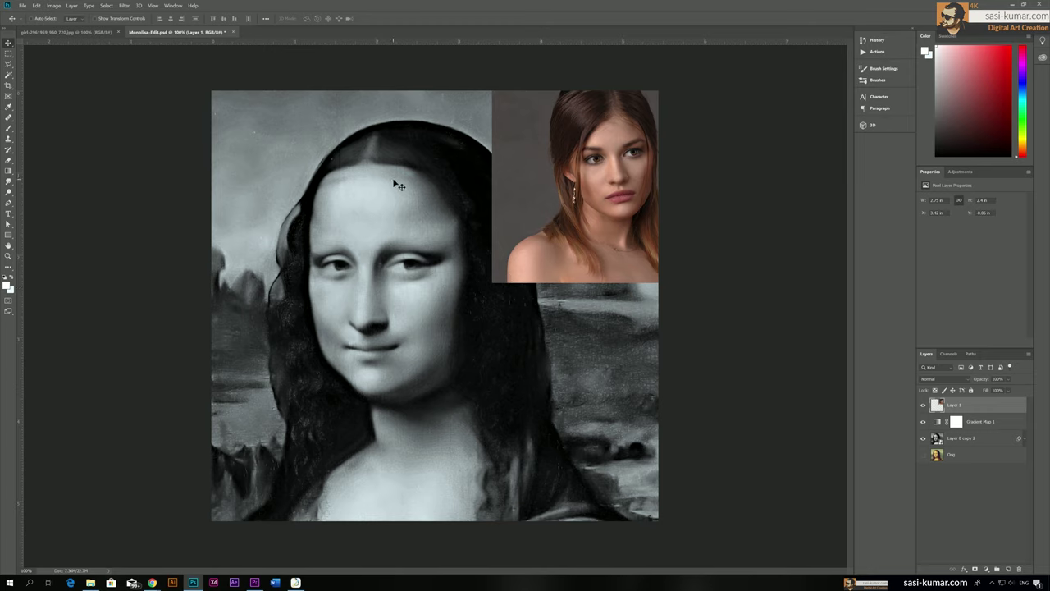
Step: Recolour the Gradient Map's 0% stop to a pale pink skin tone by sampling the portrait's face and lightening the sampled colour
left_click(970, 440)
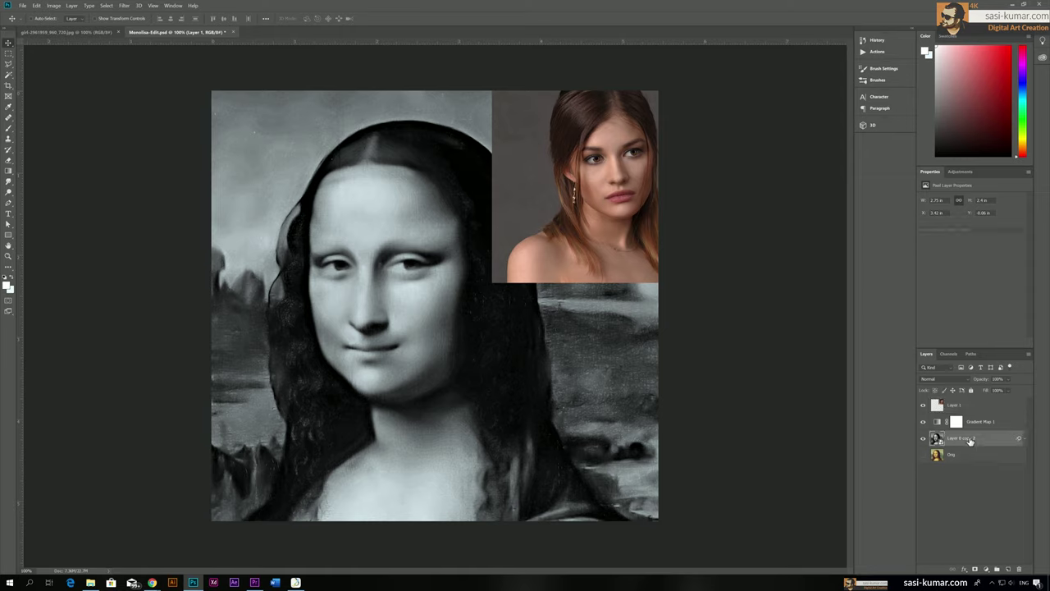
left_click(980, 423)
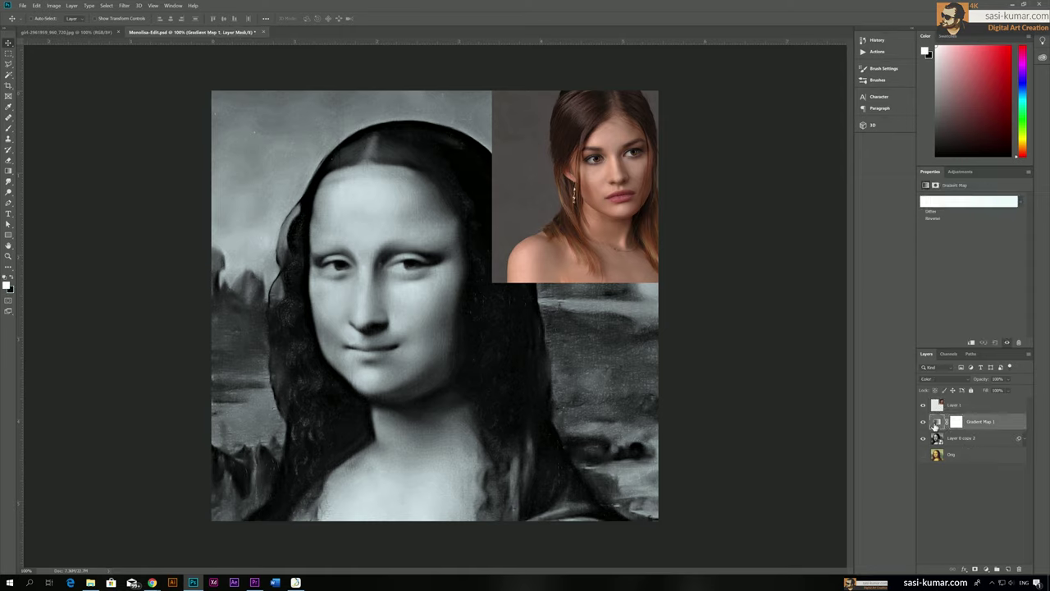
left_click(936, 423)
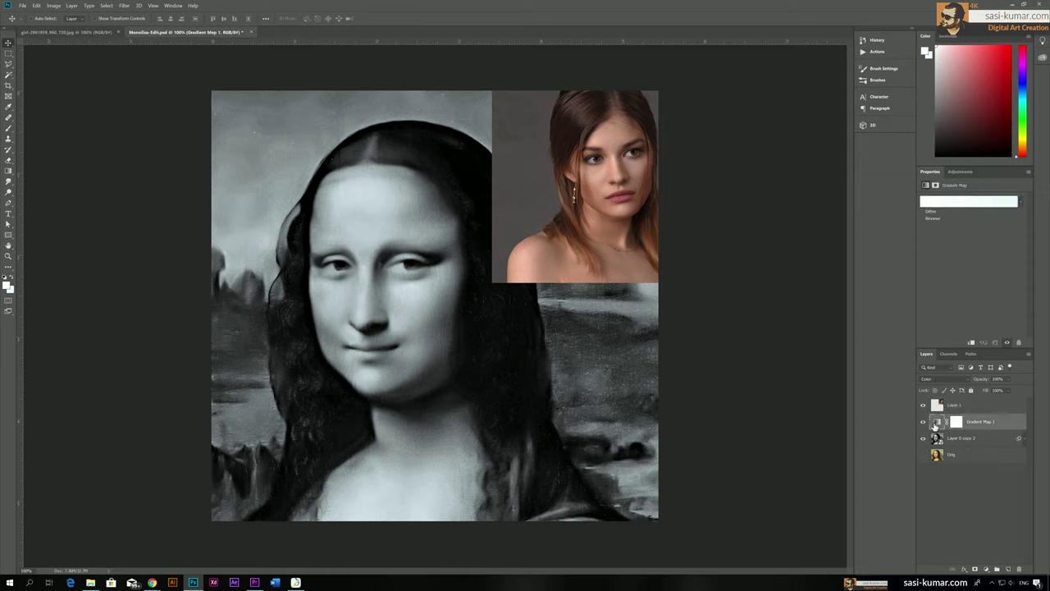
left_click(953, 198)
left_click_drag(670, 10, 890, 83)
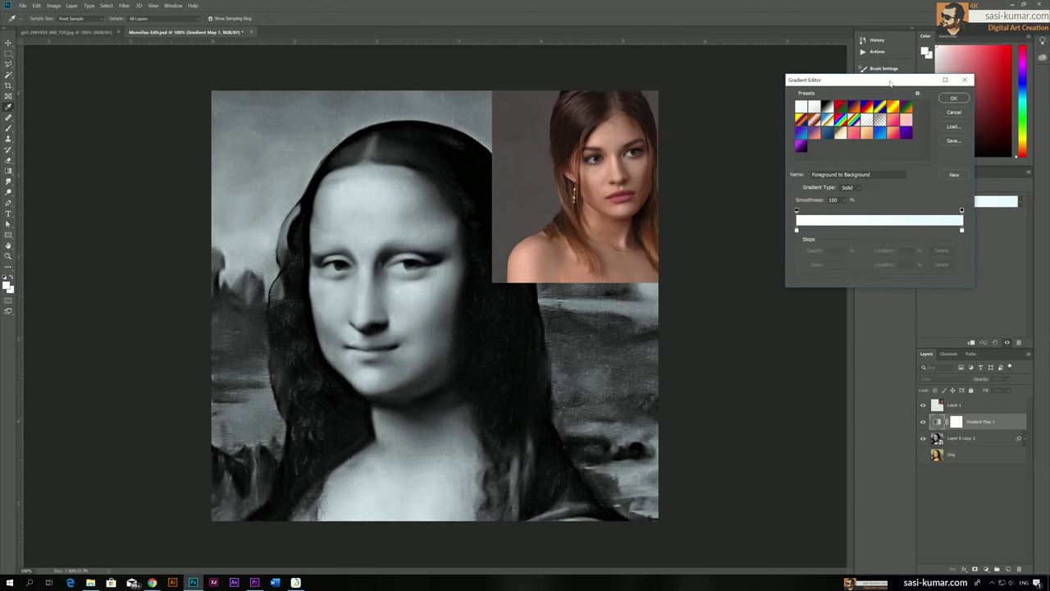
left_click(797, 231)
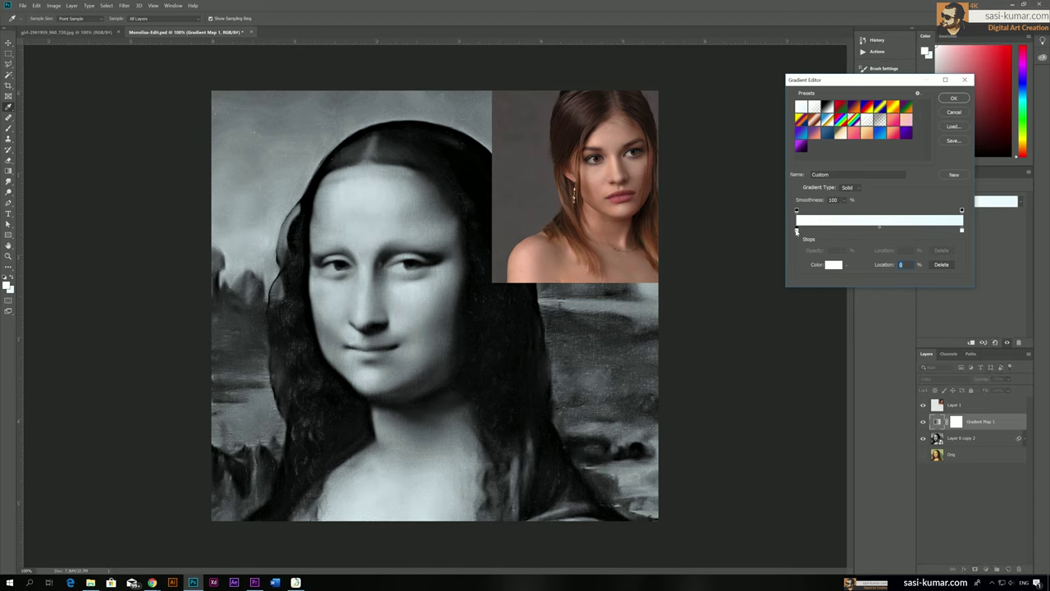
left_click(833, 264)
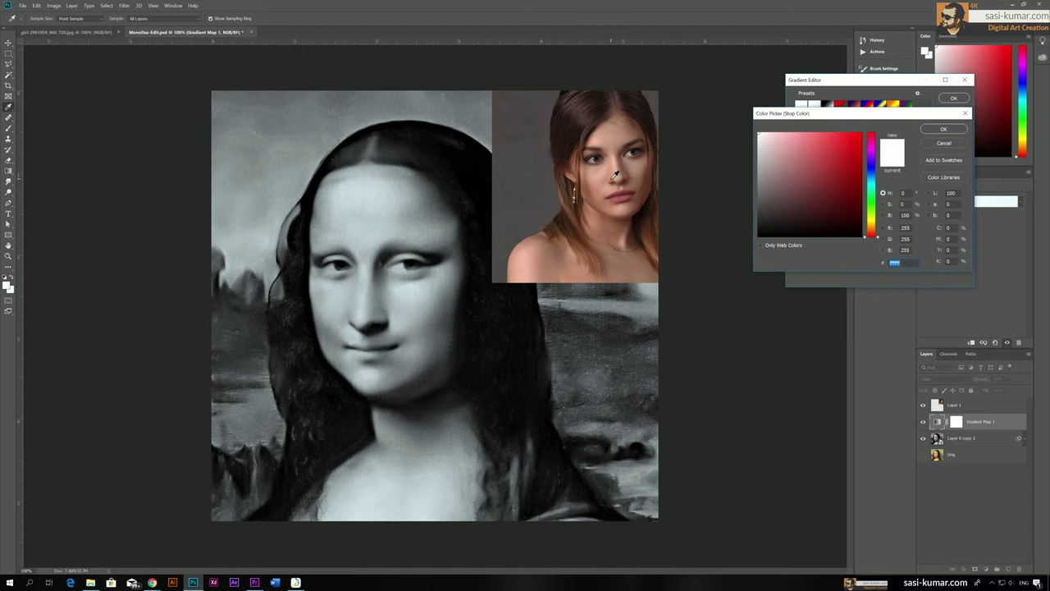
left_click(522, 278)
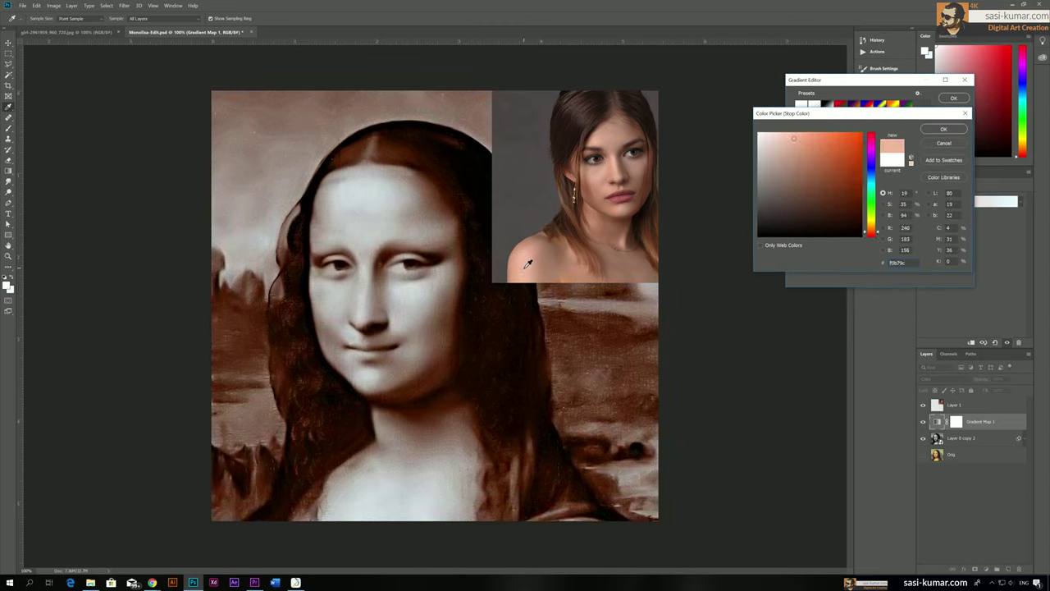
left_click(526, 250)
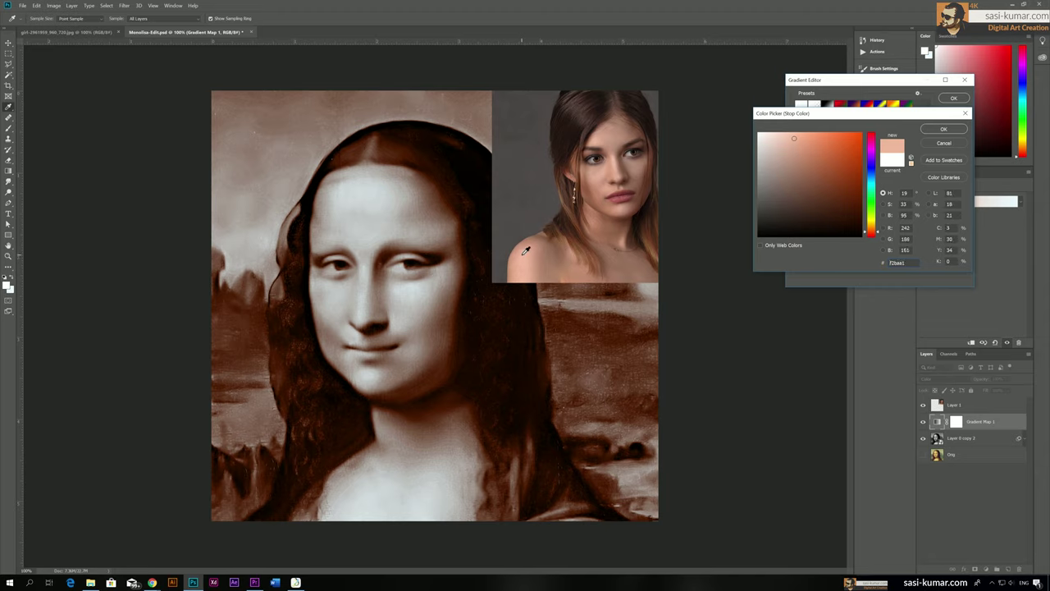
left_click(622, 175)
left_click_drag(792, 145, 780, 138)
left_click(931, 130)
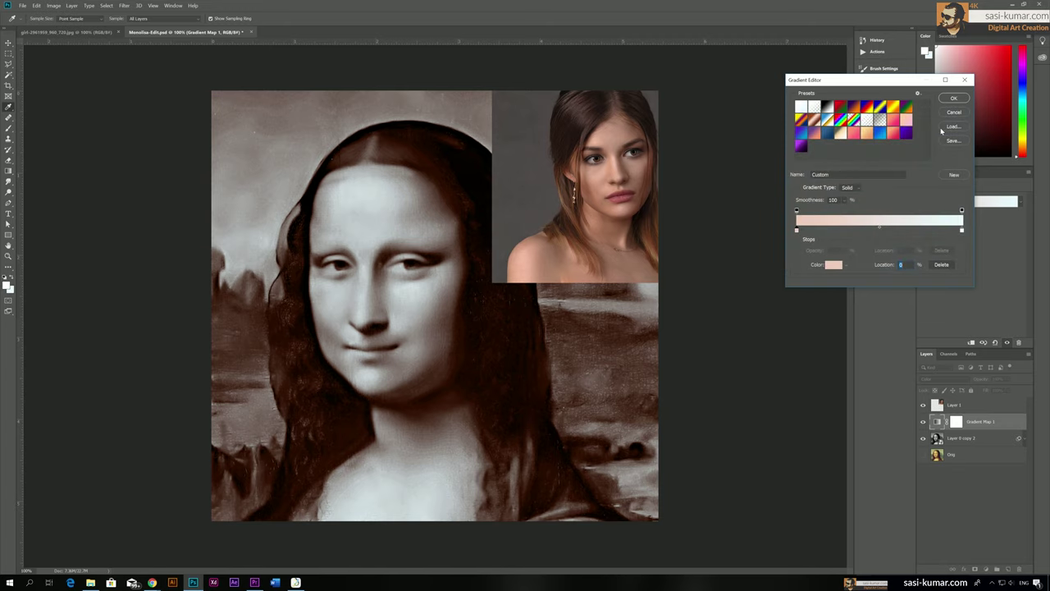
Step: Add a brown stop sampled from the portrait near the gradient's dark end and recolour the 100% stop to darker brown 664233
left_click(962, 230)
left_click(587, 199)
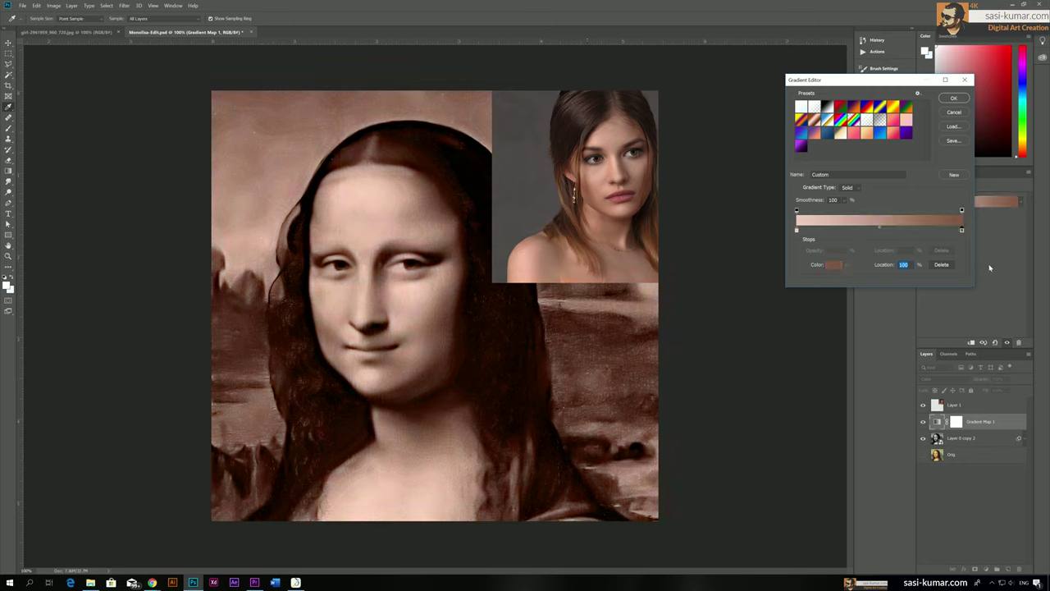
left_click(949, 230)
left_click(962, 230)
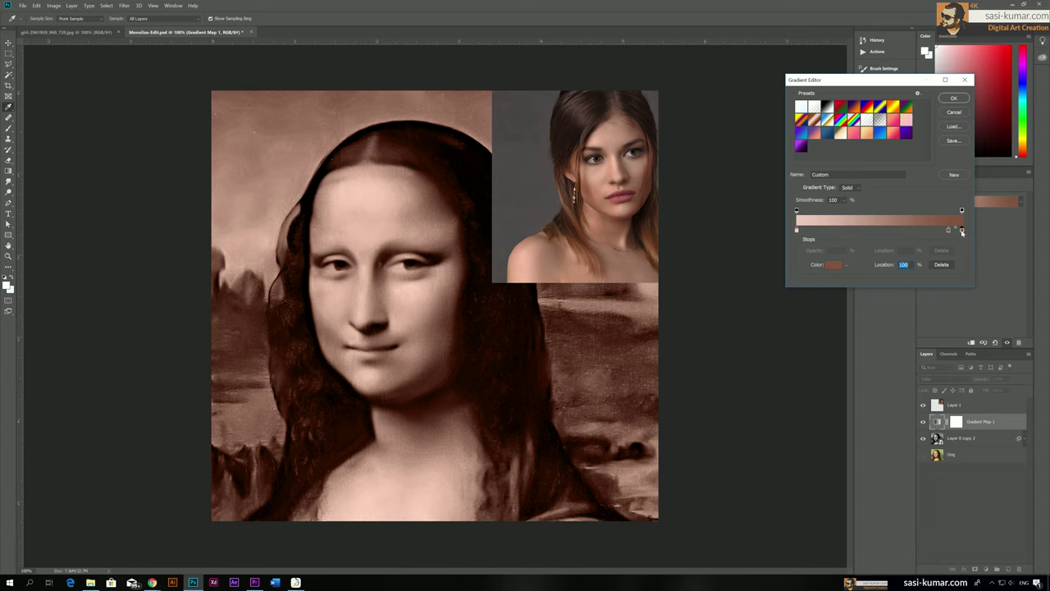
double_click(962, 231)
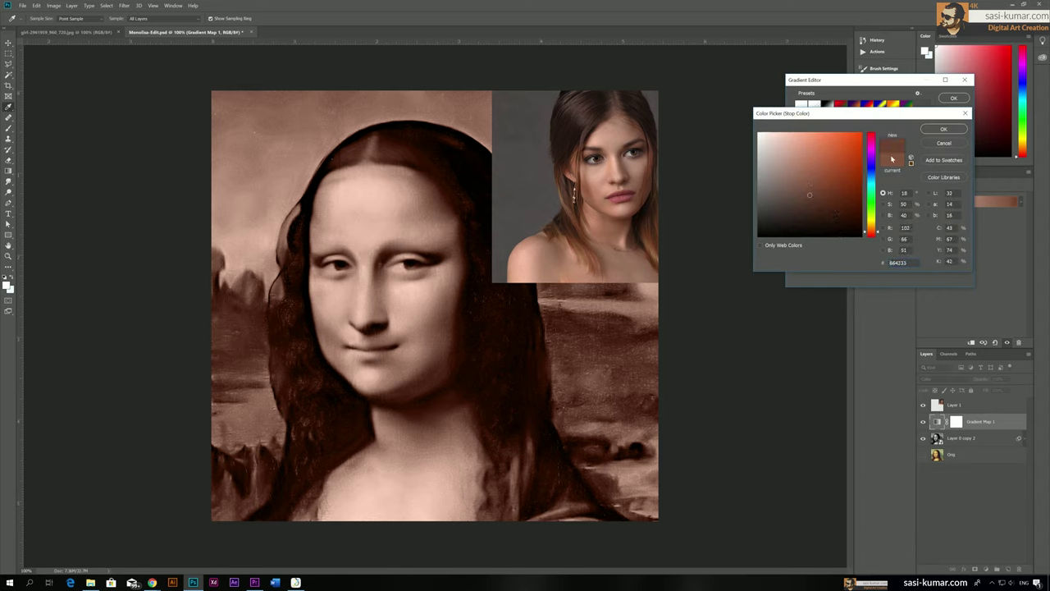
left_click(933, 131)
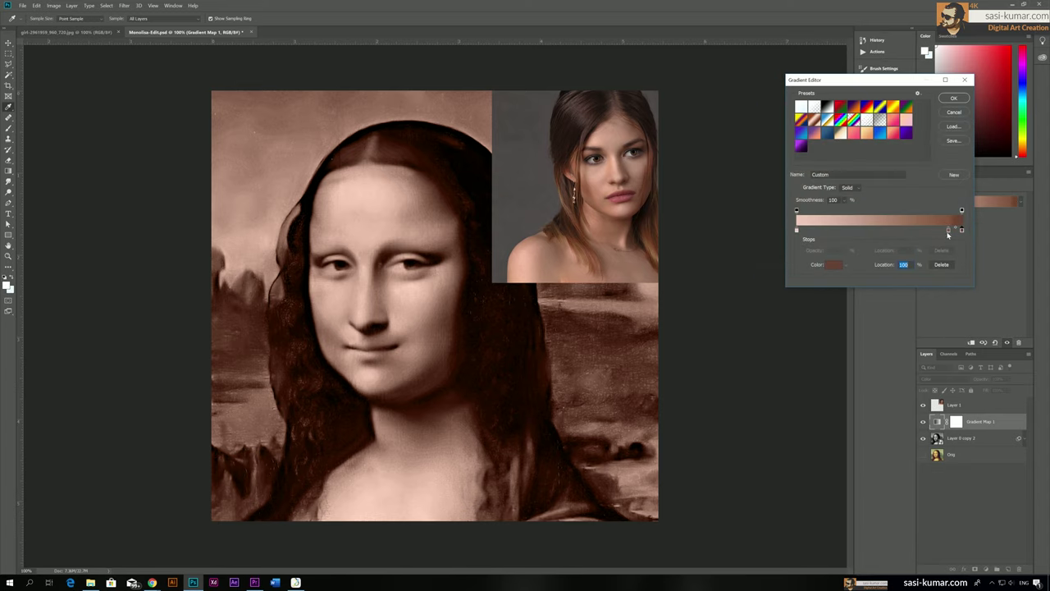
left_click_drag(949, 233, 944, 232)
Step: Add stops at about 14%, 32% and 58%, sampling progressively darker skin tones from the portrait's face
left_click(796, 231)
left_click(815, 231)
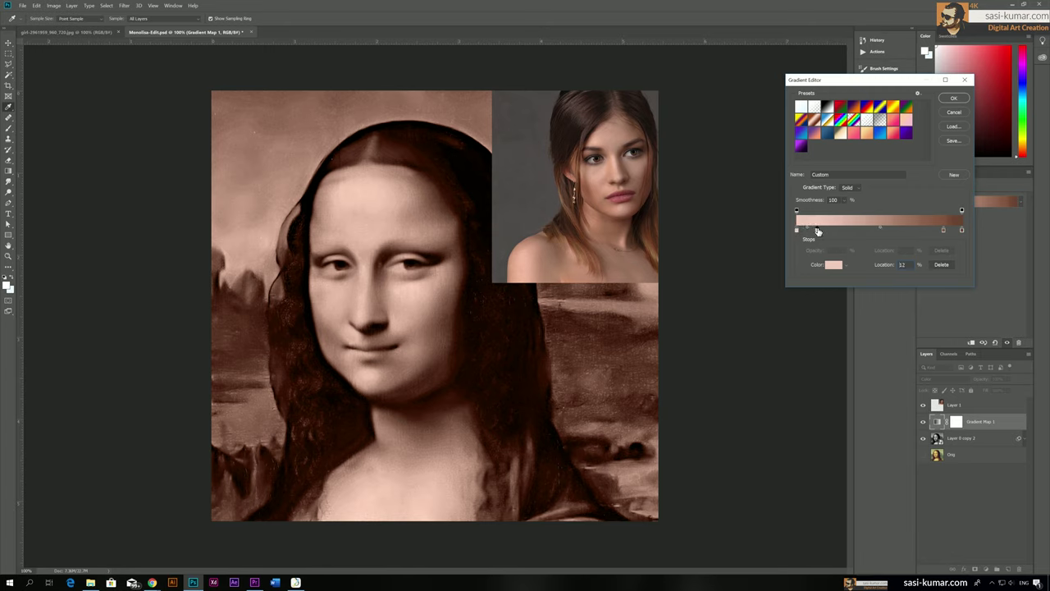
left_click(611, 164)
left_click(849, 230)
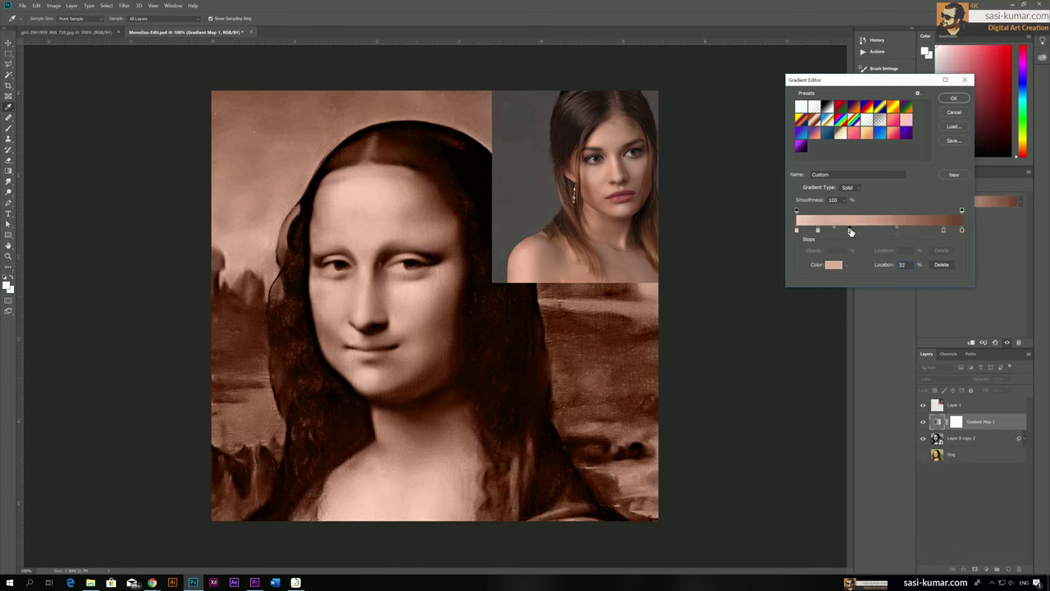
left_click(612, 173)
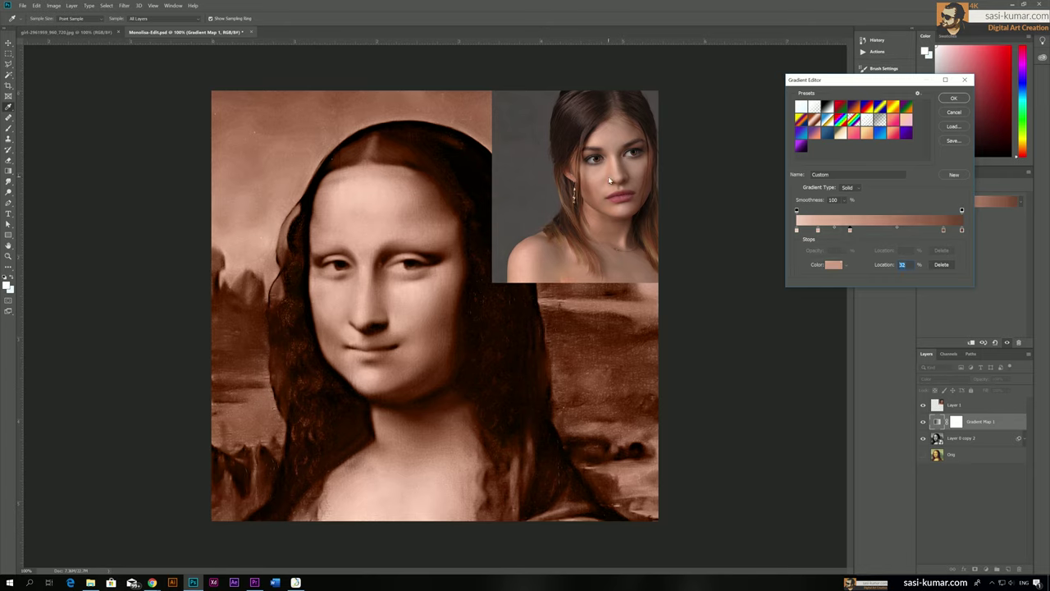
left_click_drag(850, 231, 820, 232)
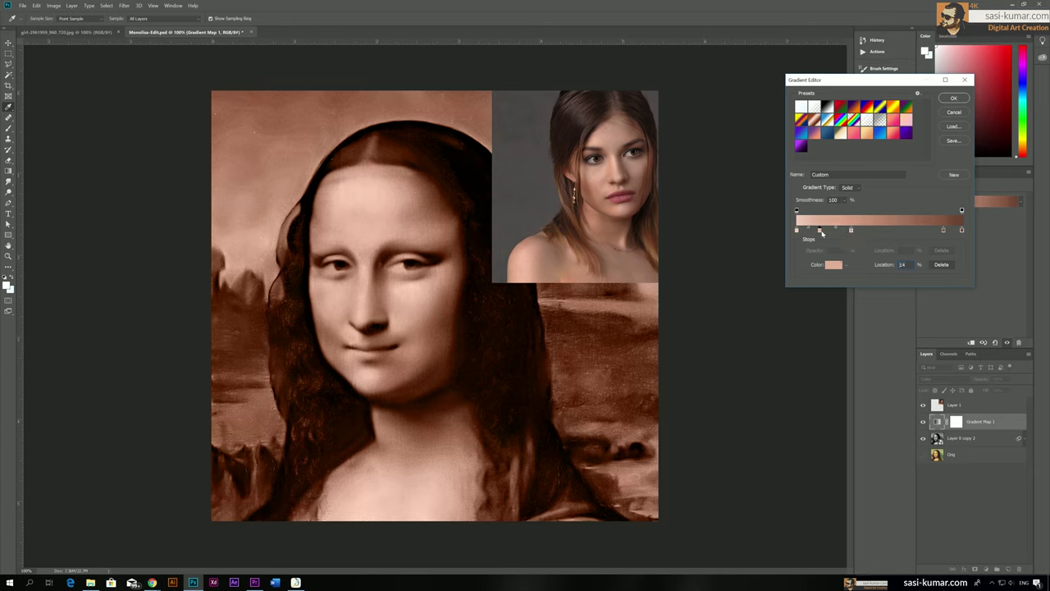
left_click(891, 231)
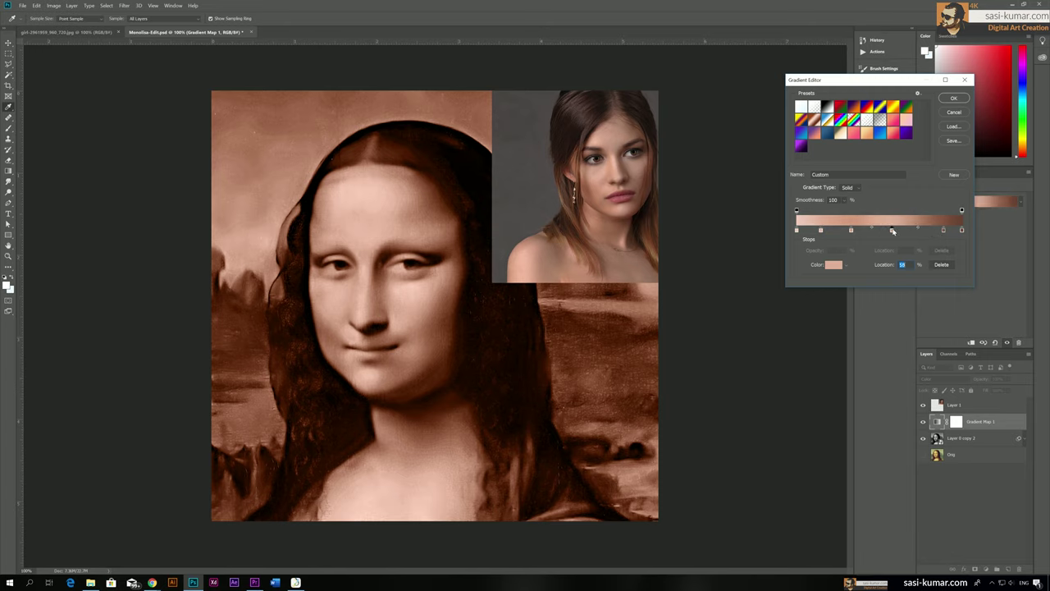
left_click(595, 193)
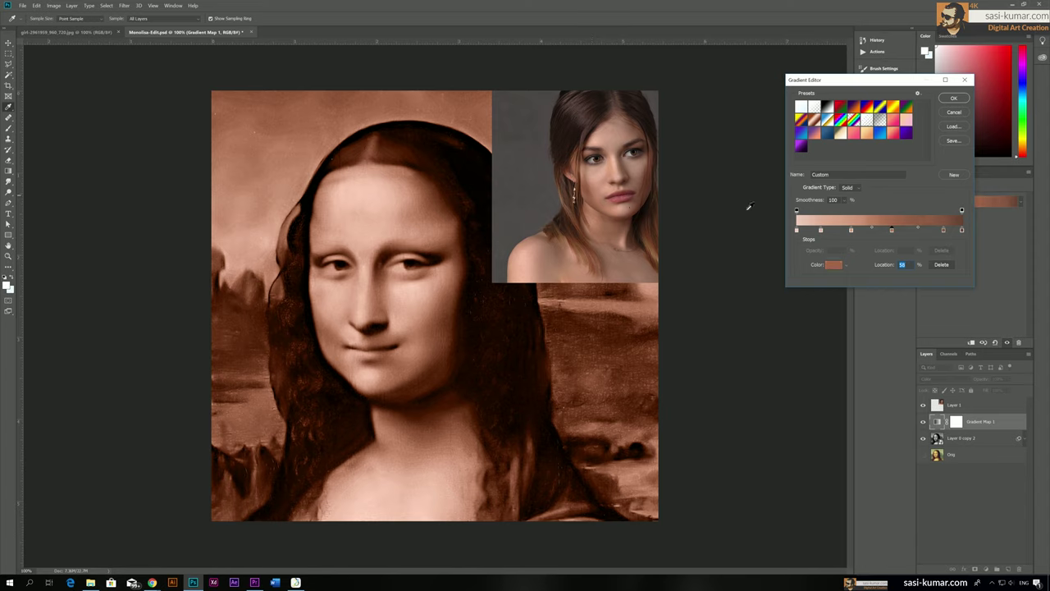
Step: Recolour the gradient's darkest stop with a very dark brown sampled from the portrait's hair and shift the neighbouring stops
left_click_drag(892, 232, 919, 233)
left_click(962, 231)
left_click(636, 243)
left_click_drag(820, 231, 957, 232)
left_click(949, 233)
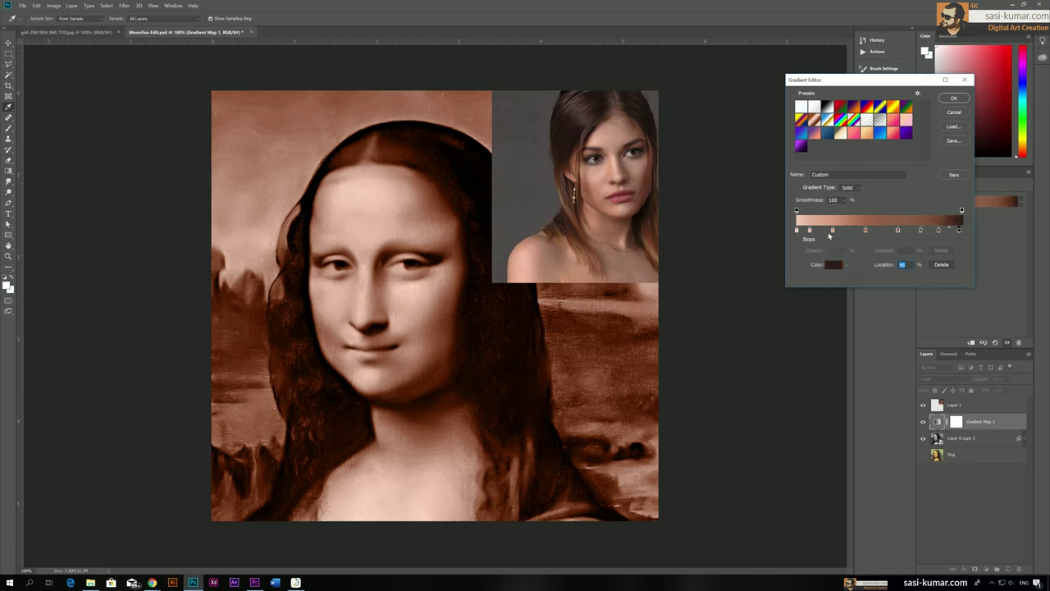
Step: Space the gradient's colour stops more evenly from pale pink to dark brown and accept the gradient
left_click_drag(809, 232, 829, 232)
left_click_drag(864, 233, 936, 232)
left_click_drag(807, 232, 809, 231)
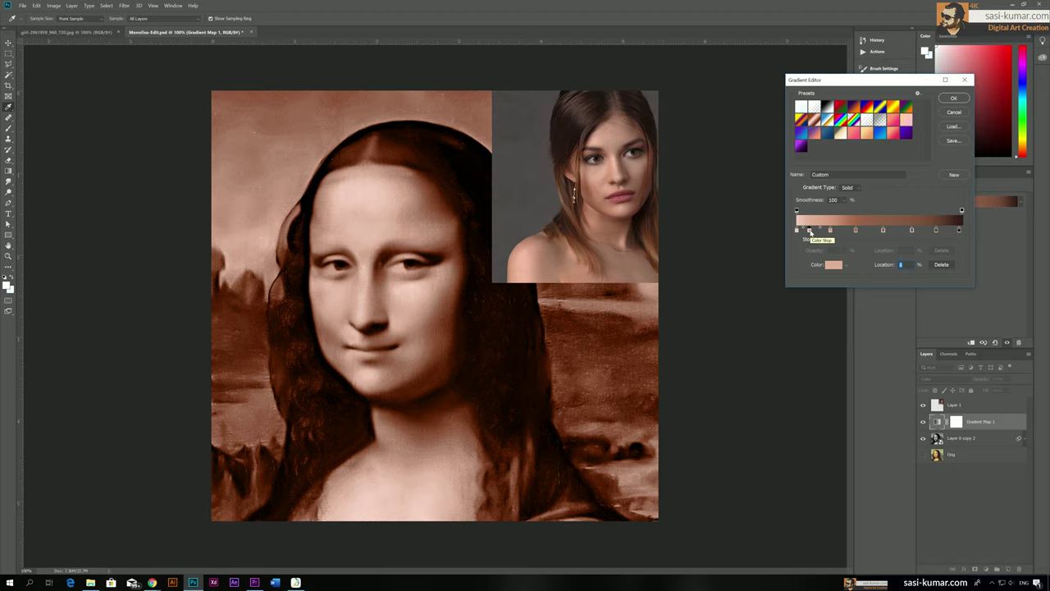
left_click(963, 100)
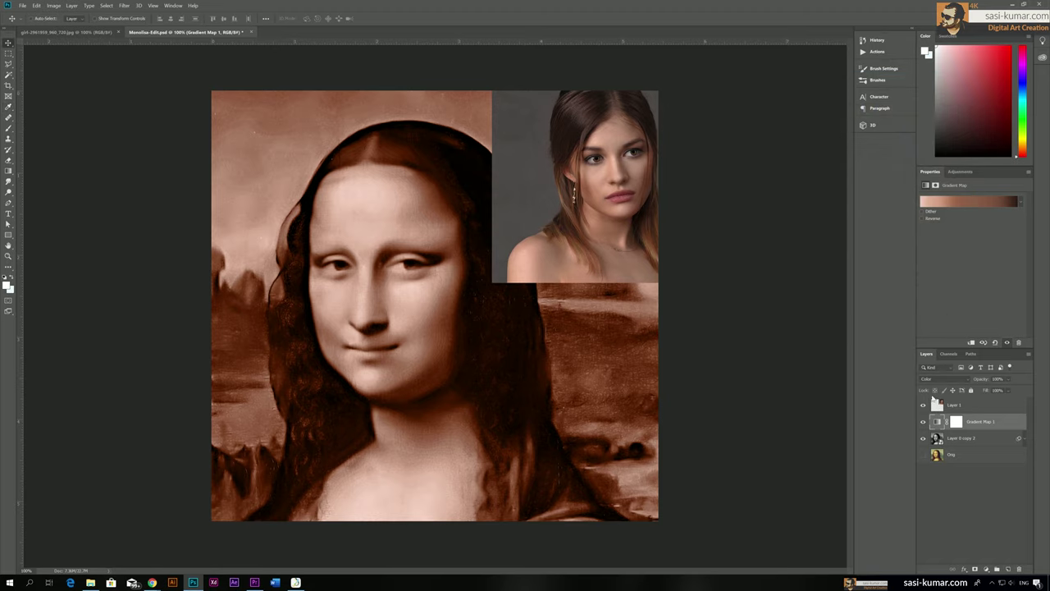
Step: Hide the reference portrait layer and invert the Gradient Map's mask to black
left_click(922, 405)
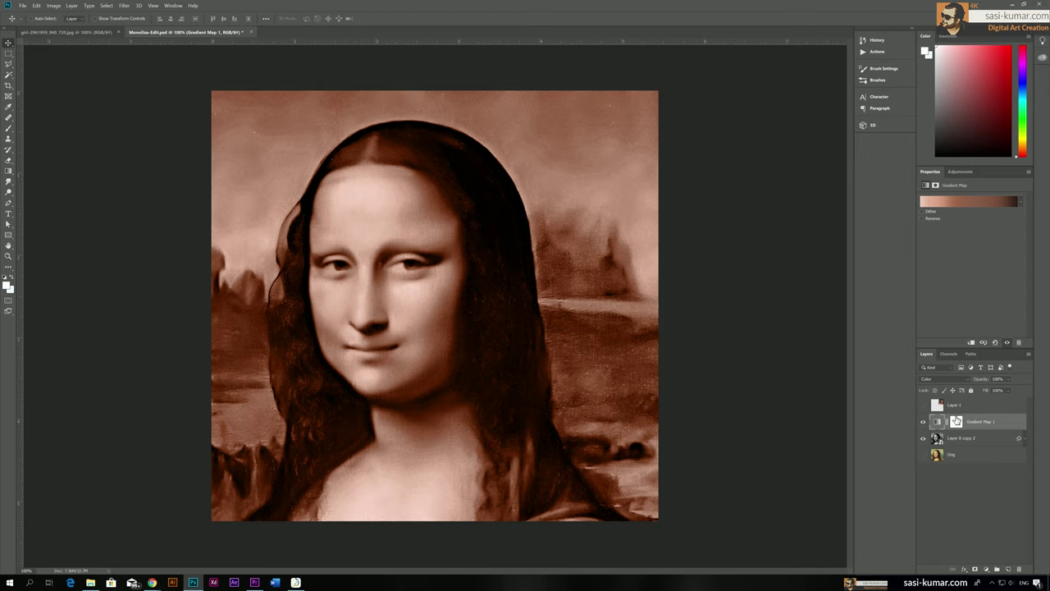
left_click(957, 422)
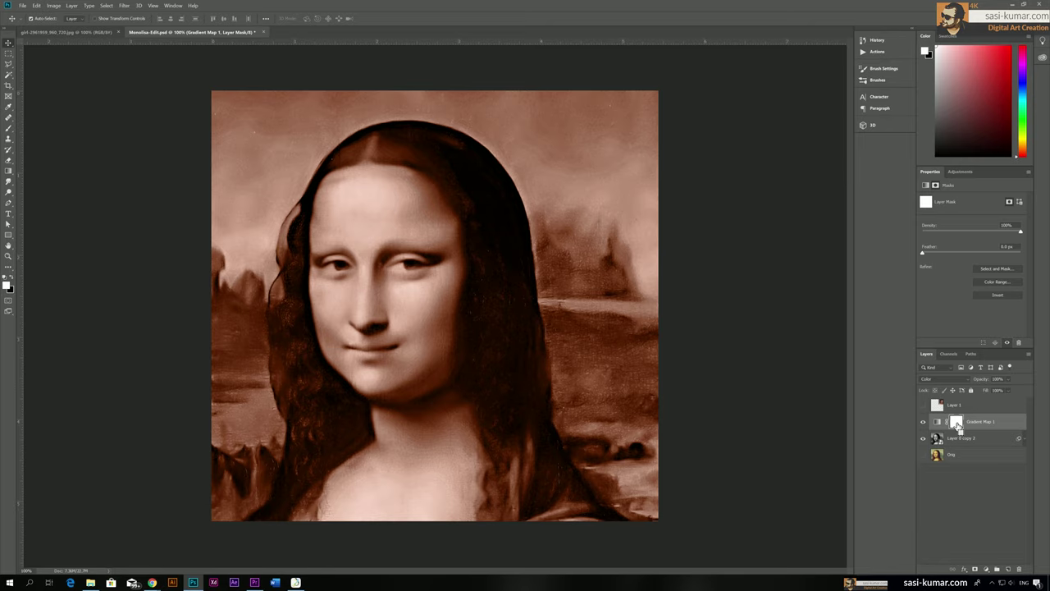
key("ctrl+i")
key("ctrl+plus")
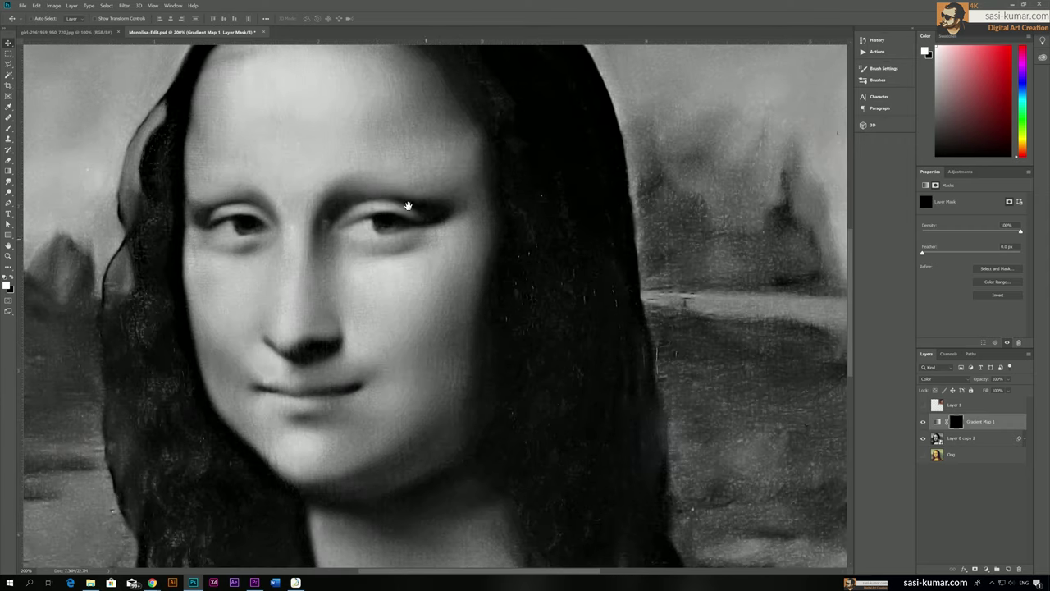
Step: Paint white on the Gradient Map's mask over the face, avoiding the eyes, with a soft round brush at 52% opacity
left_click_drag(433, 204, 438, 231)
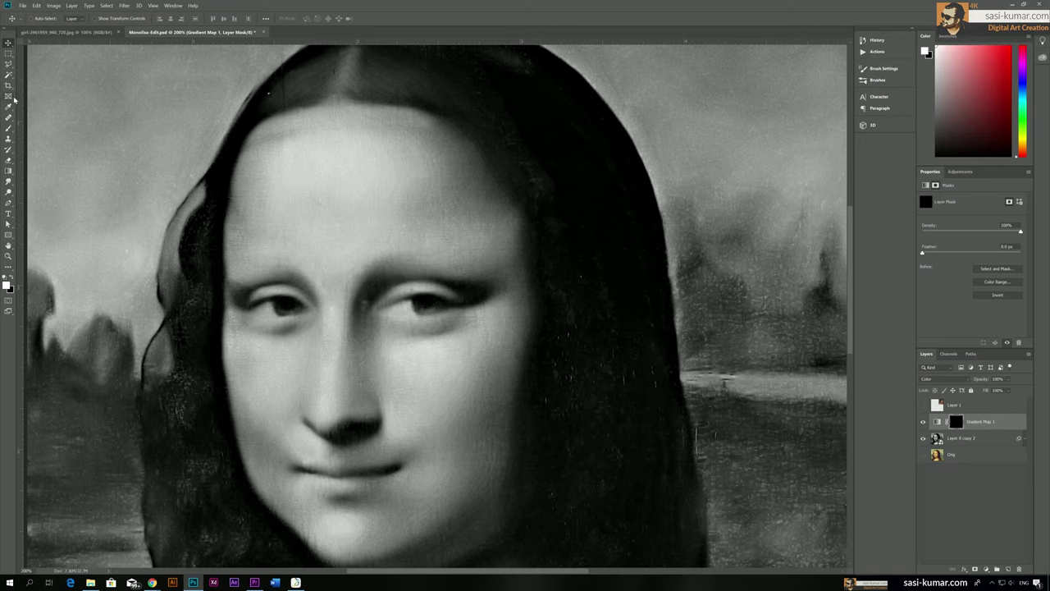
left_click(8, 129)
right_click(385, 162)
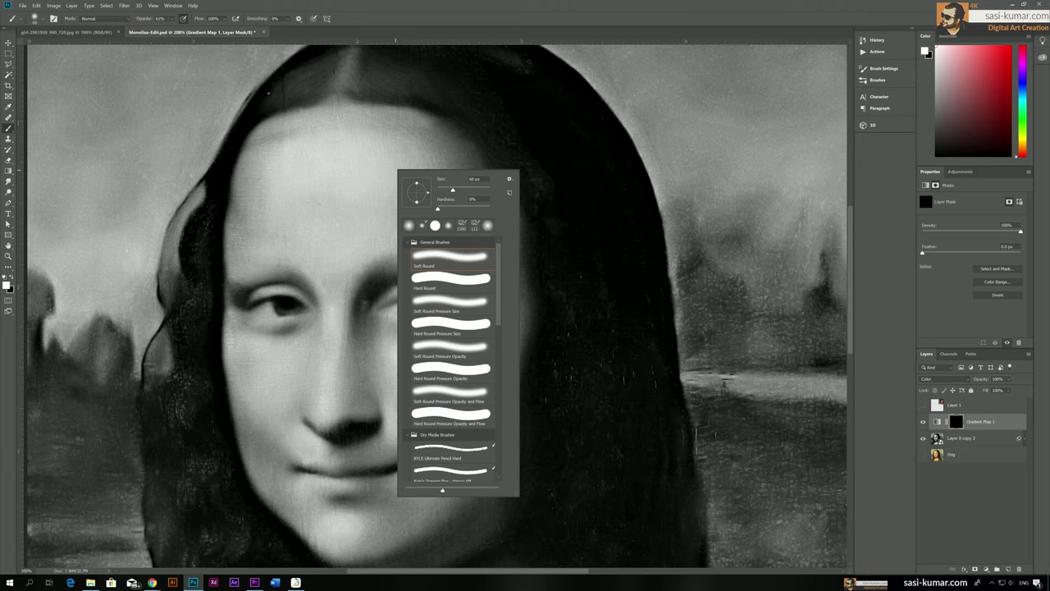
left_click(158, 18)
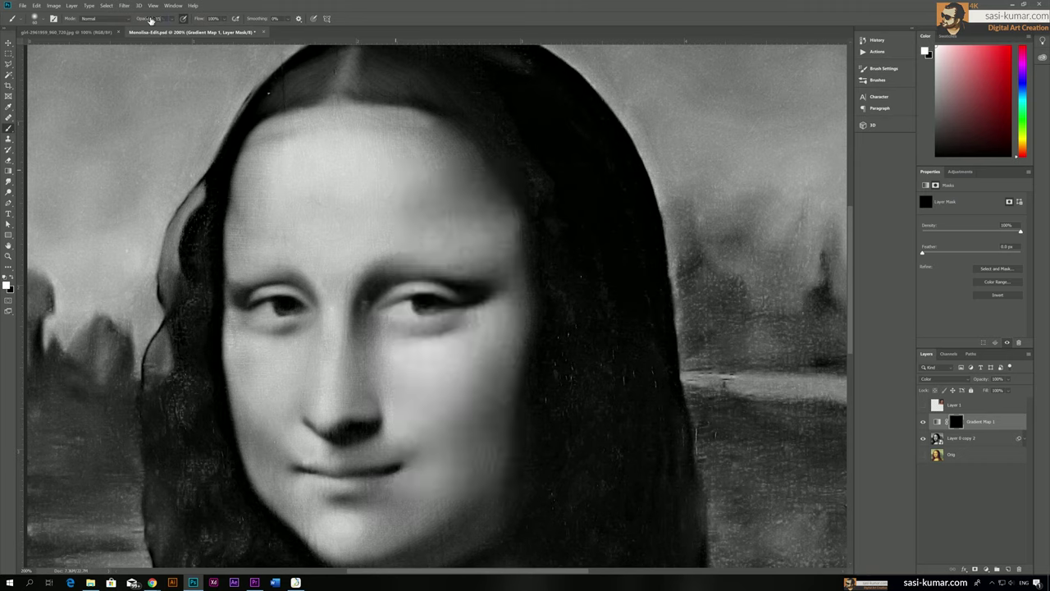
type("15")
mouse_move(337, 126)
left_mouse_down()
mouse_move(350, 193)
mouse_move(338, 238)
mouse_move(320, 231)
mouse_move(379, 196)
left_mouse_up()
left_click_drag(323, 258, 330, 353)
left_click_drag(248, 476, 293, 340)
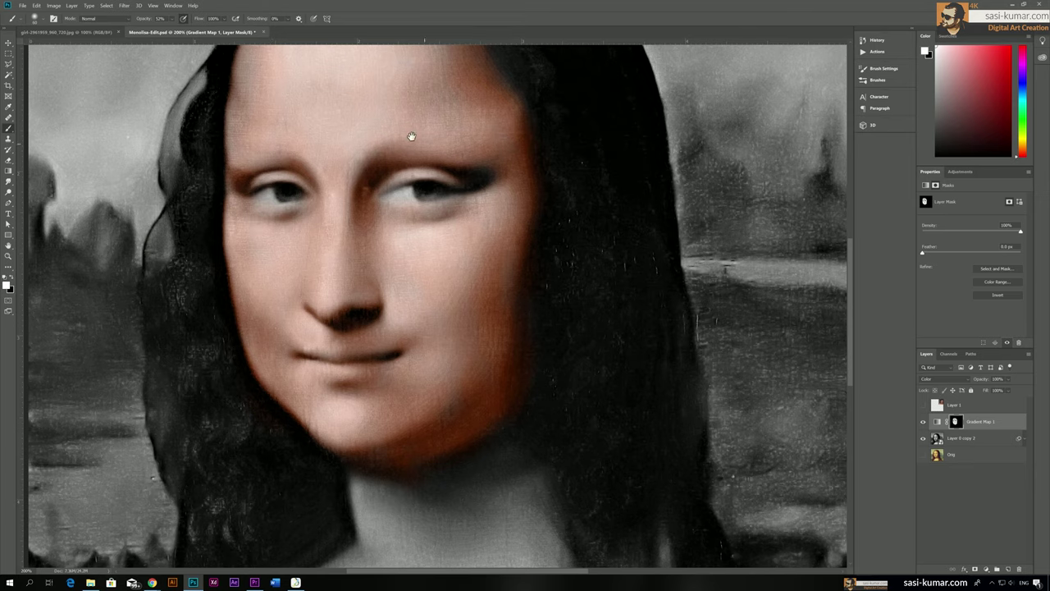
Step: Extend the mask painting over the hair parting, neck and chest, and lightly tint the hair beside the face
left_click_drag(276, 143, 298, 213)
left_click_drag(270, 81, 401, 142)
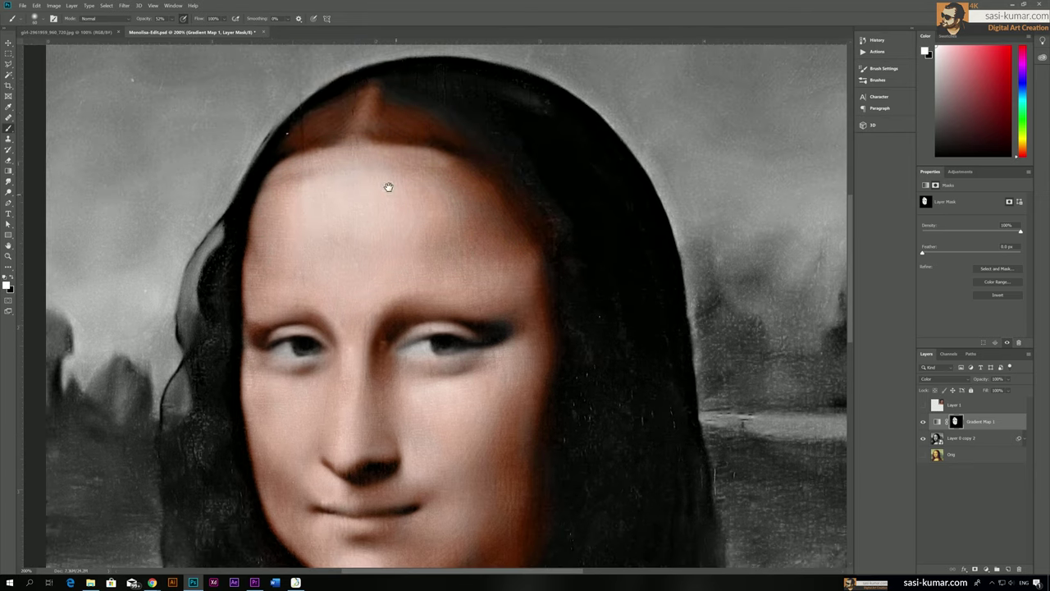
left_click_drag(391, 361, 386, 189)
scroll(445, 296, "down", 5)
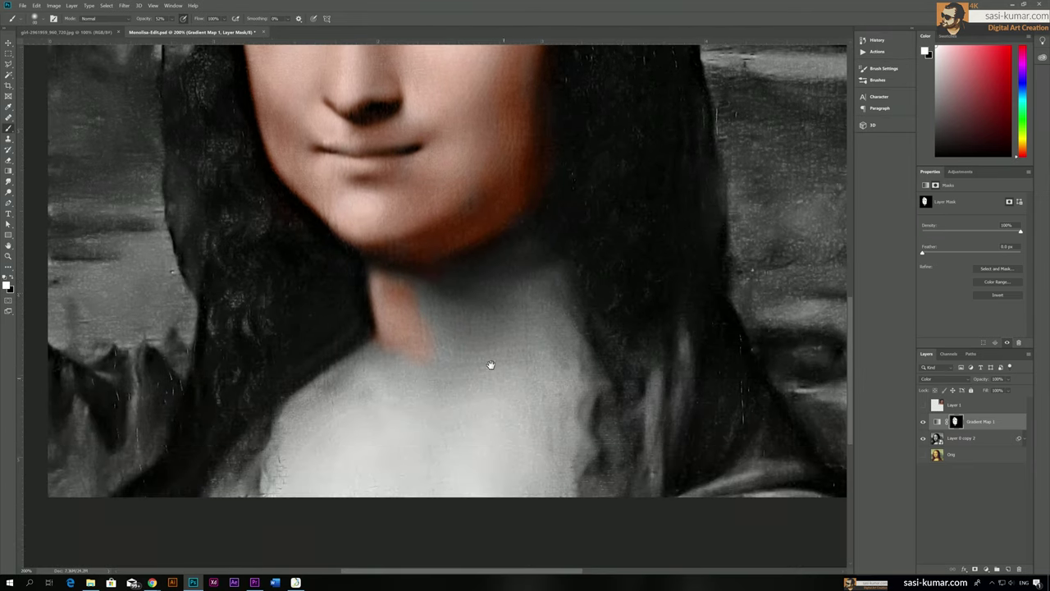
key("ctrl+minus")
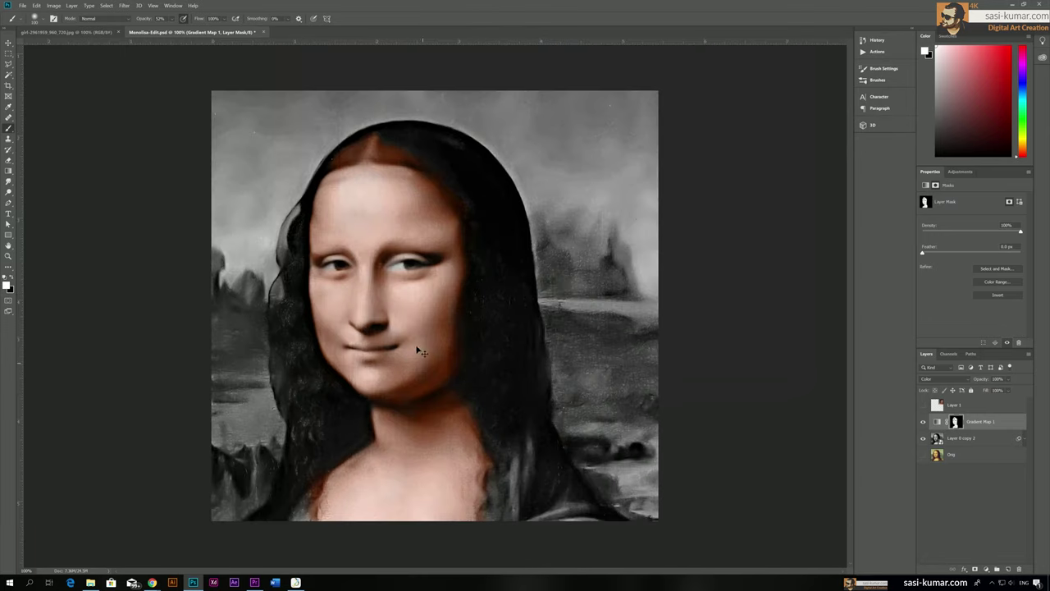
key("ctrl+plus")
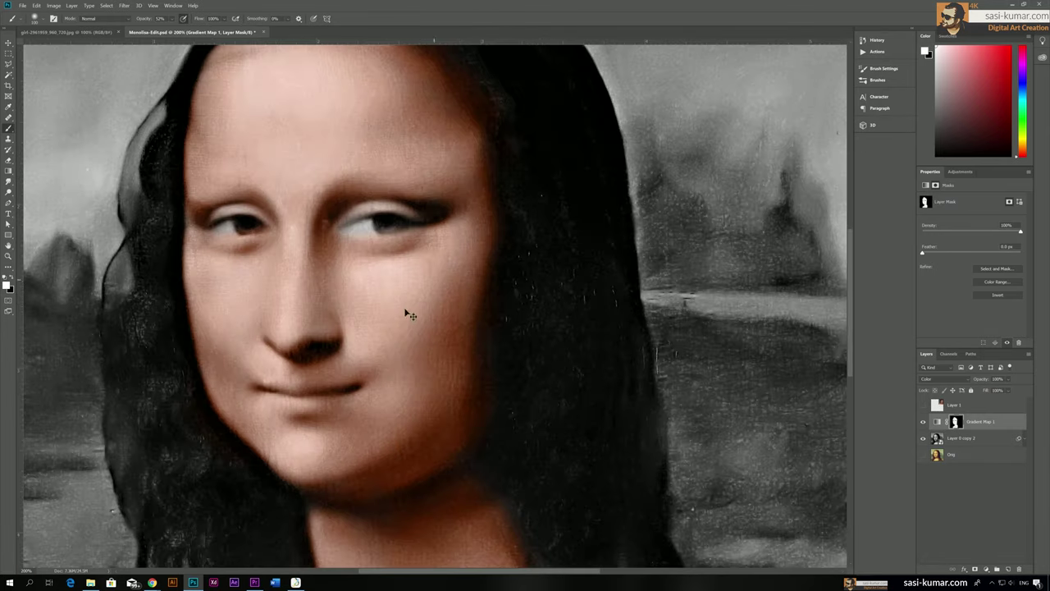
key("ctrl+minus")
left_click(938, 421)
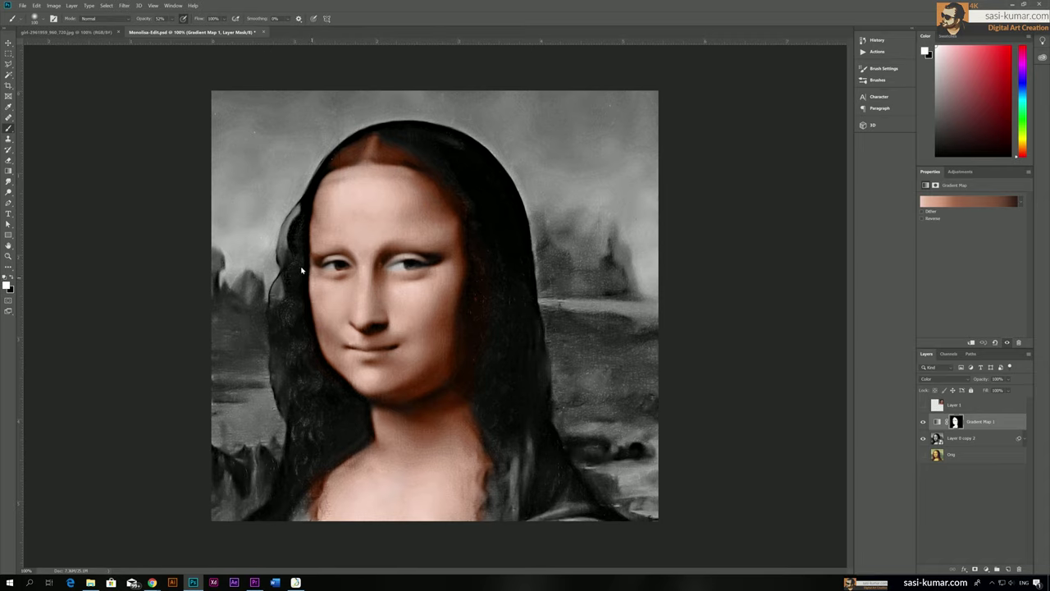
key("ctrl+plus")
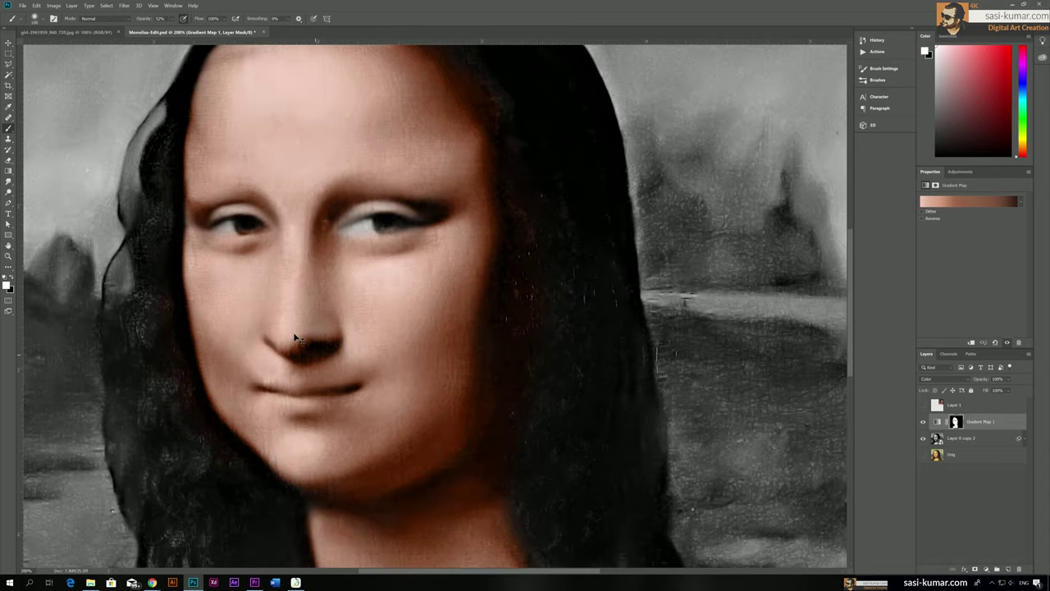
key("ctrl+minus")
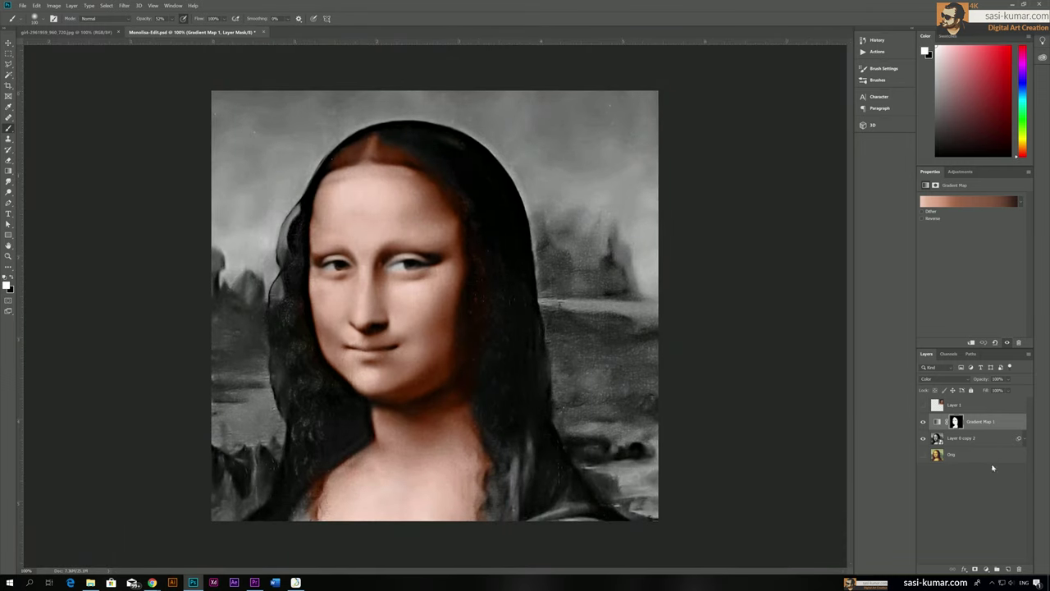
Step: Add a Levels adjustment directly above the smart object with midtones 1.10, white input 242 and a slightly raised black input
left_click(964, 438)
left_click(986, 569)
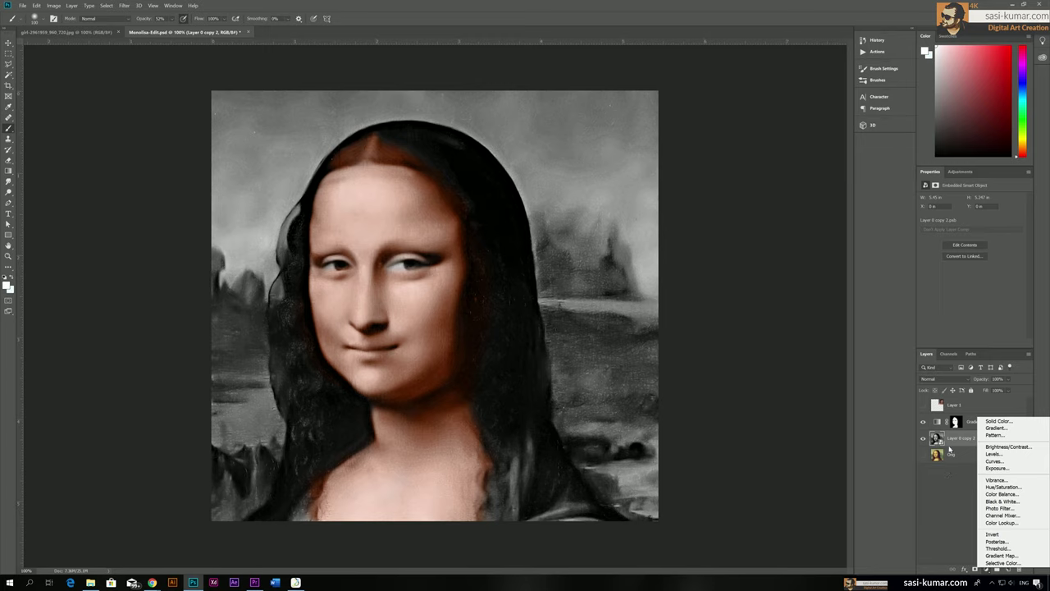
left_click(1021, 454)
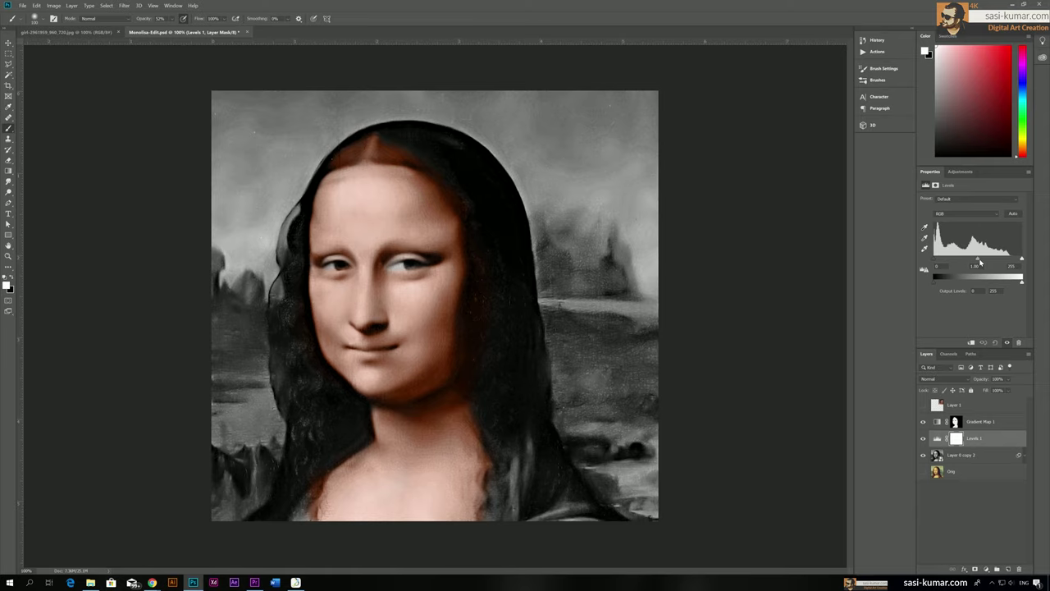
left_click_drag(978, 261, 1018, 259)
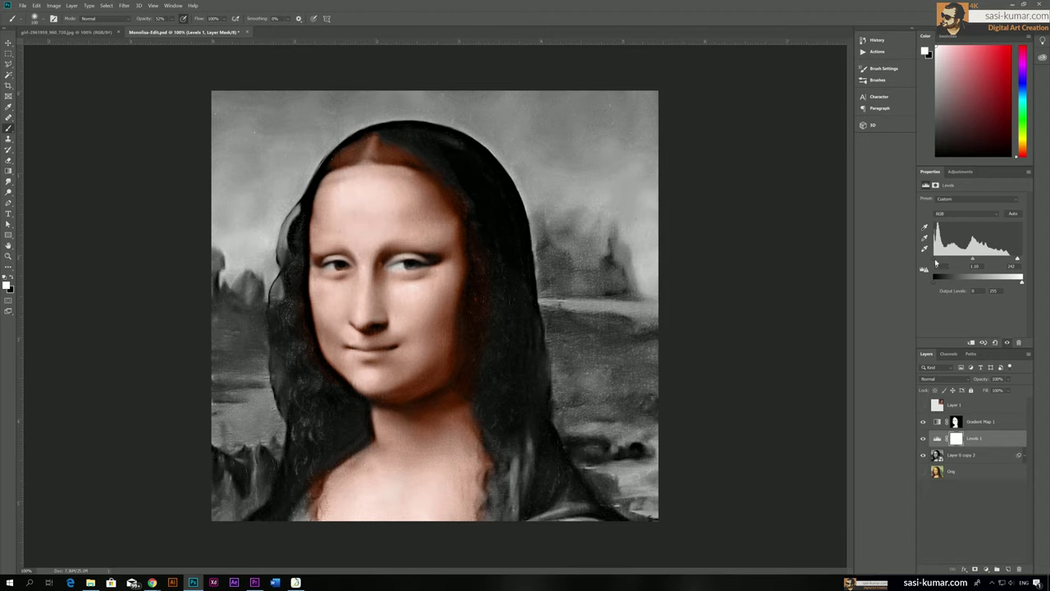
left_click_drag(934, 258, 937, 262)
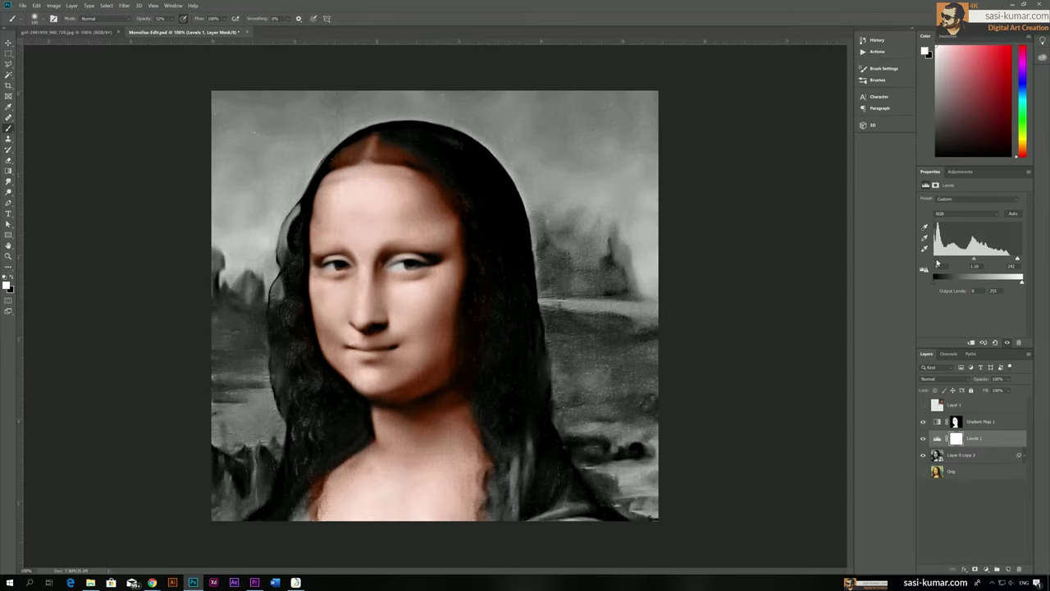
key("ctrl+minus")
key("ctrl+plus")
Step: Show the Orig layer beneath the smart object and leave no layer selected
left_click(984, 426)
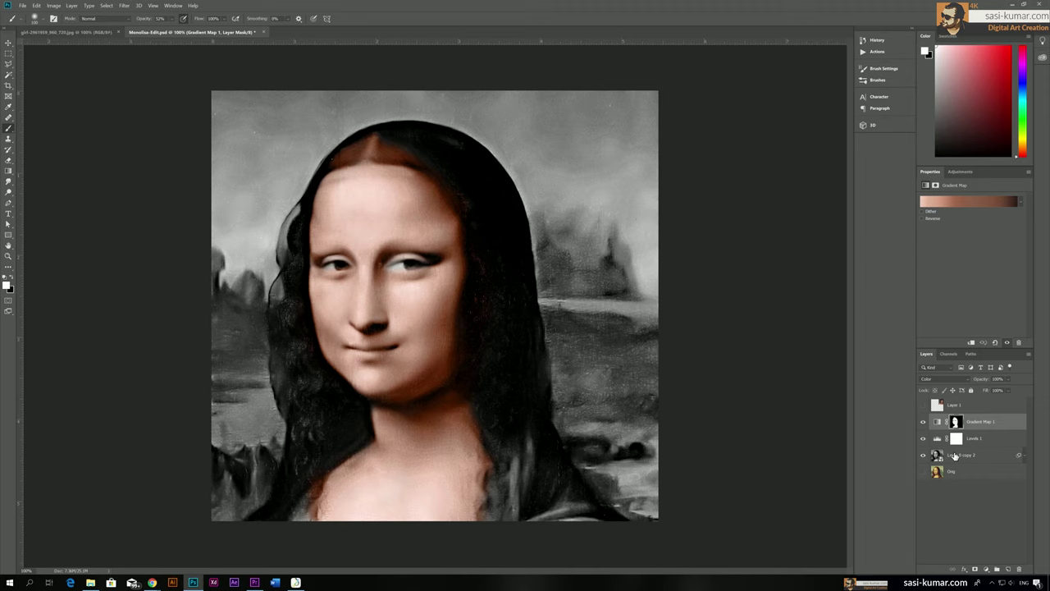
key("ctrl+plus")
key("ctrl+minus")
left_click(954, 456)
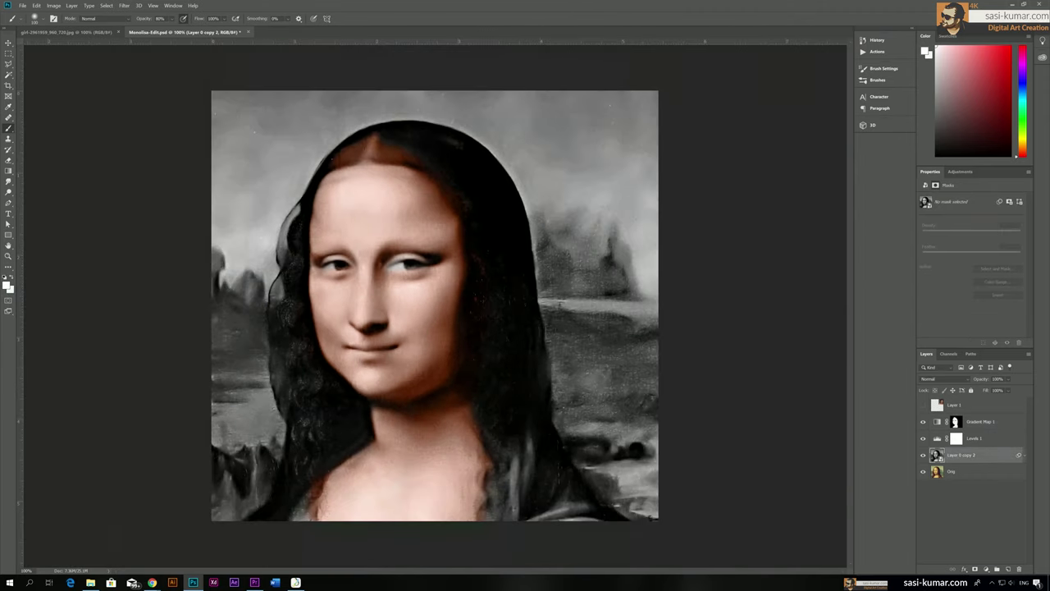
left_click(990, 457)
key("ctrl+plus")
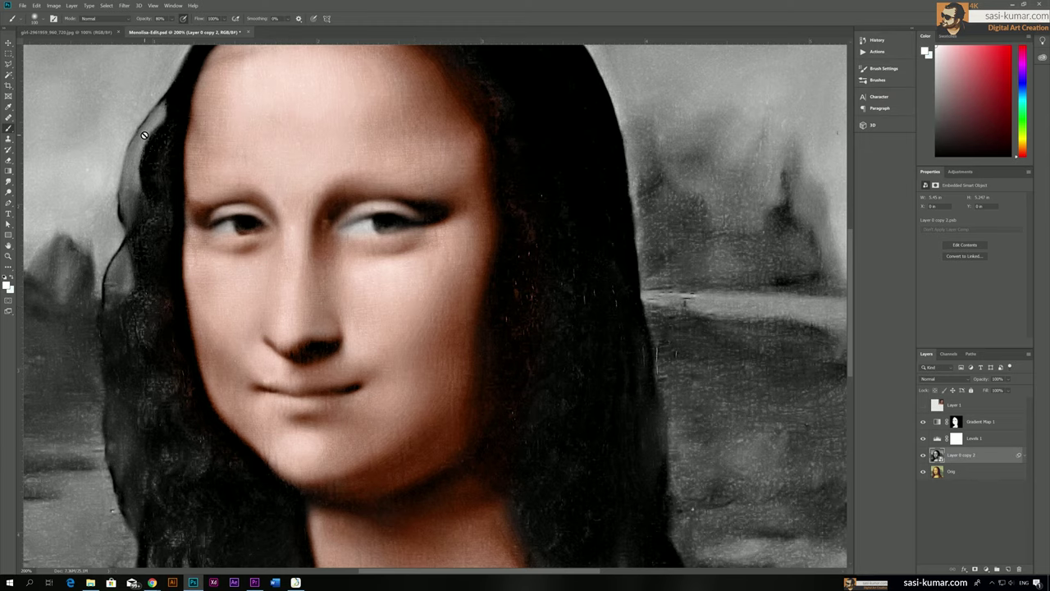
key("ctrl+minus")
left_click(946, 496)
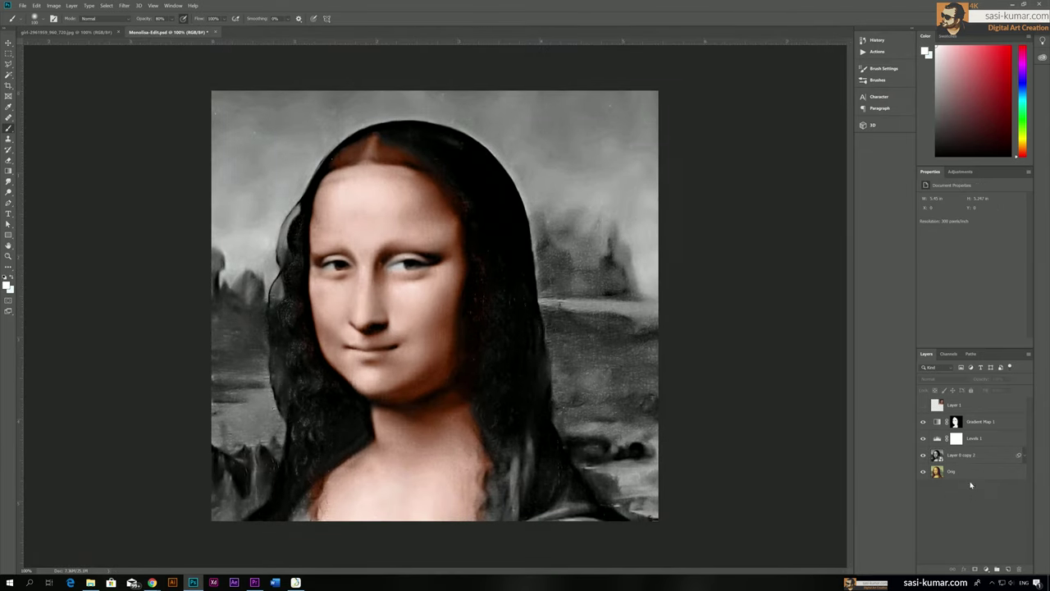
Step: Duplicate the black-and-white smart object and apply a slight Gaussian Blur to the copy
left_click(978, 460)
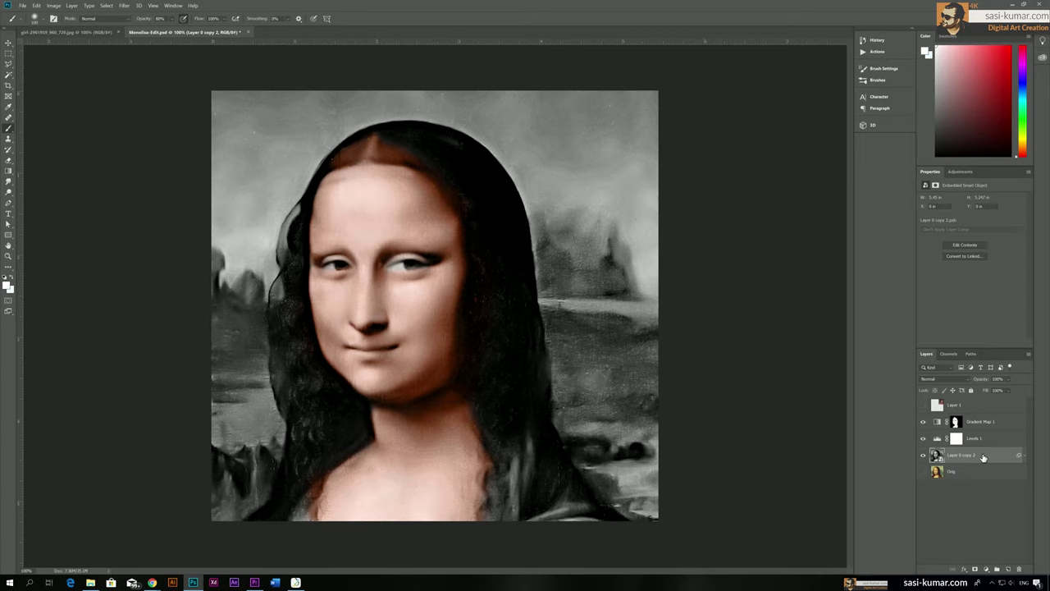
key("ctrl+j")
left_click(122, 5)
mouse_move(170, 95)
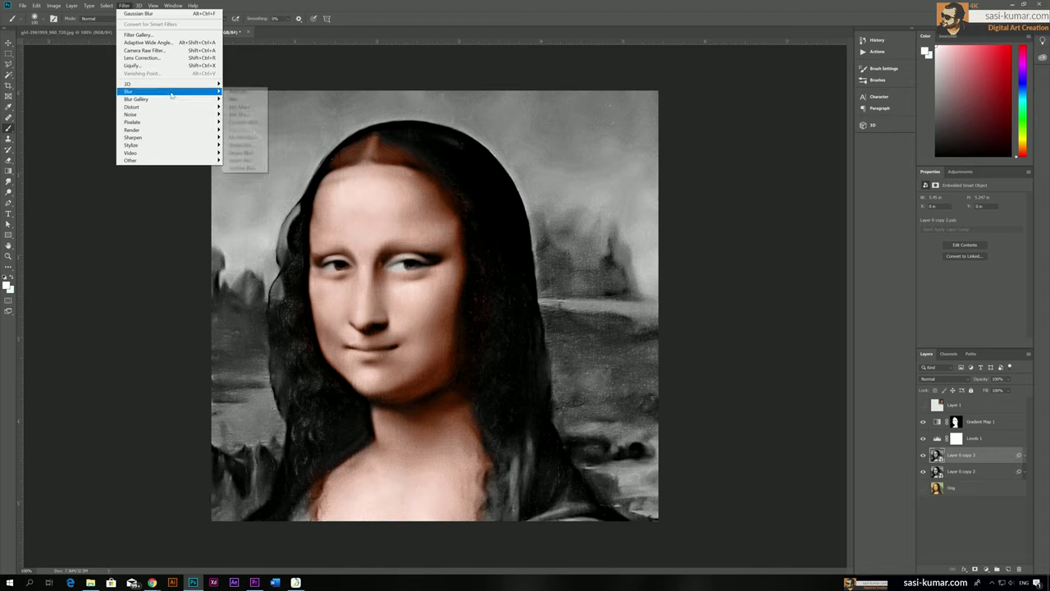
left_click(256, 124)
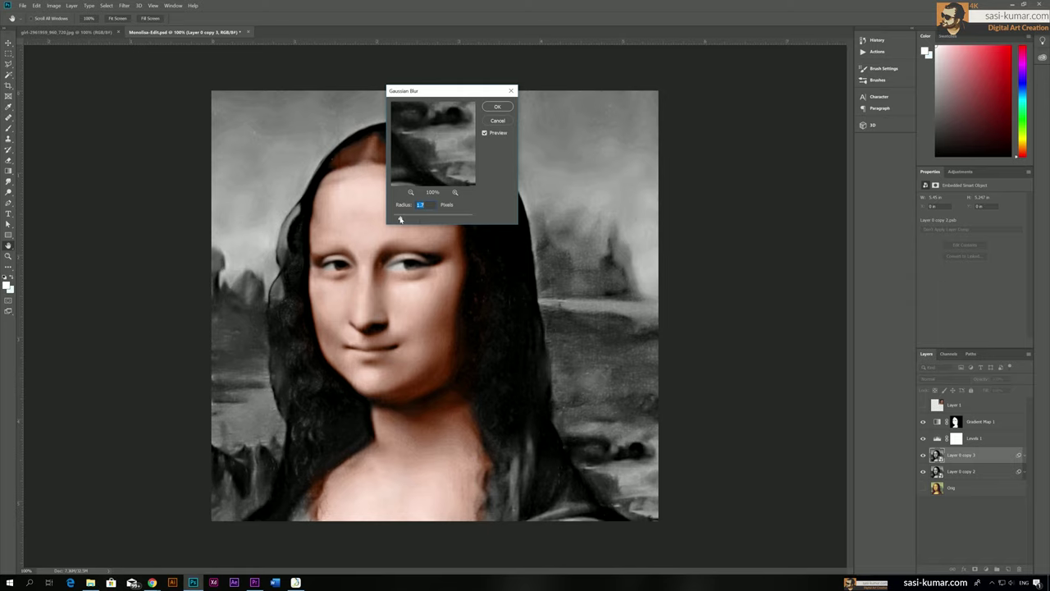
left_click_drag(400, 219, 402, 219)
left_click(401, 219)
left_click(497, 107)
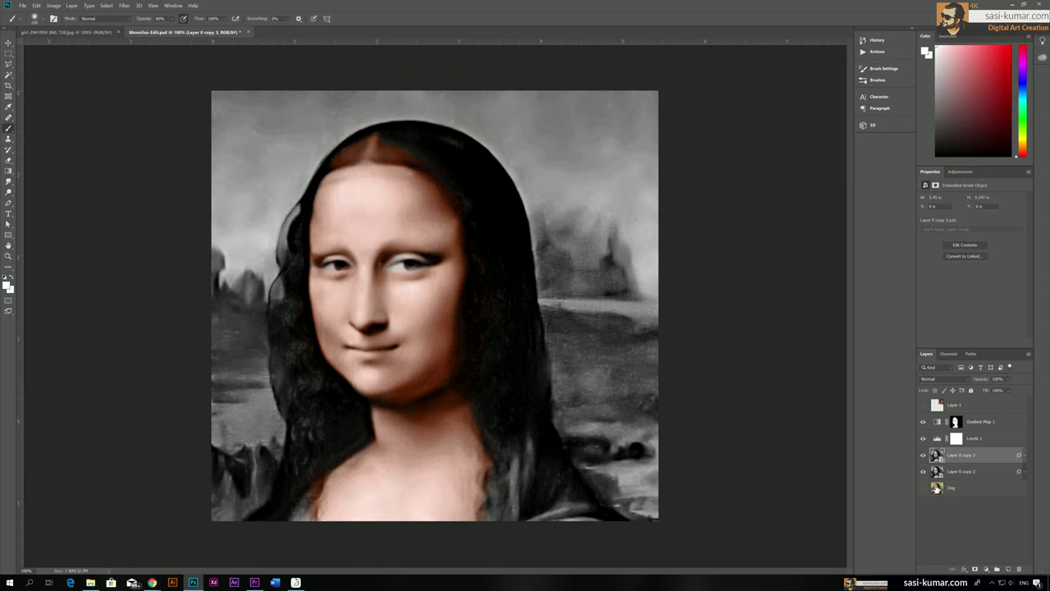
Step: Set the blurred copy's blend mode to Luminosity and add a white layer mask to it
left_click(950, 379)
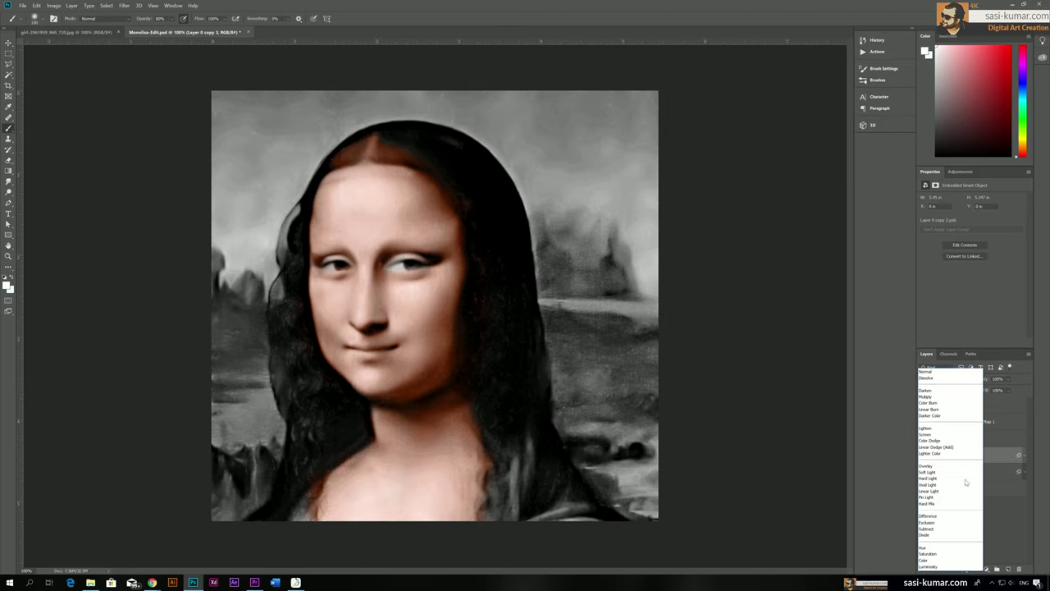
left_click(947, 567)
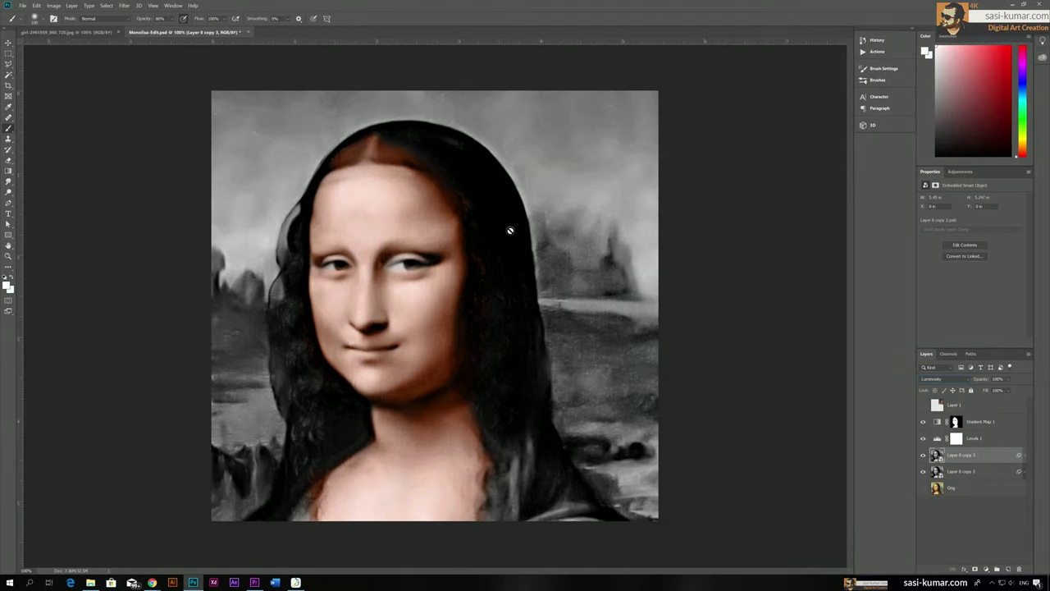
key("ctrl+plus")
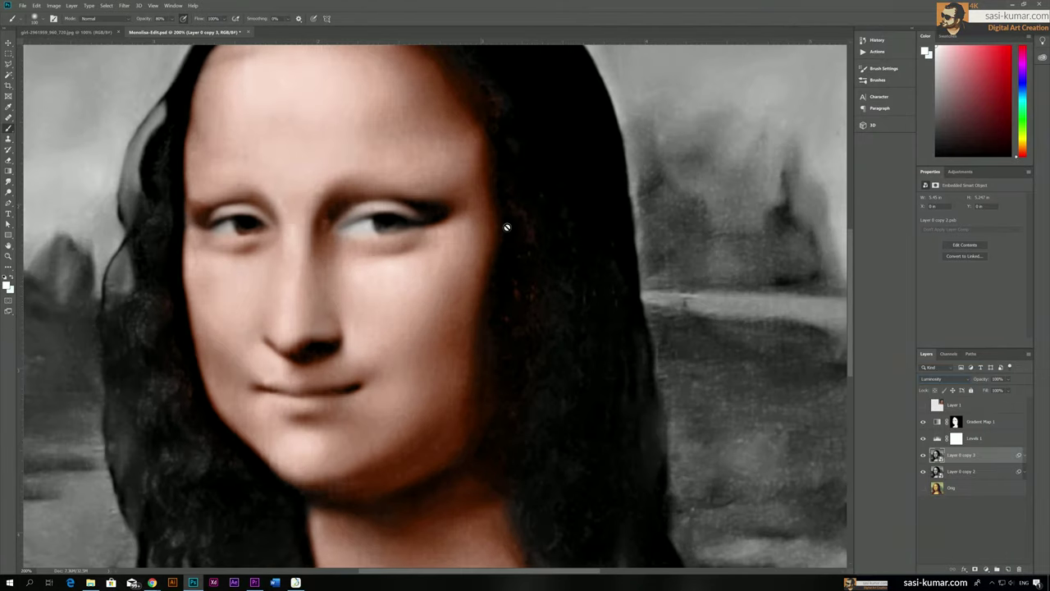
left_click(974, 568)
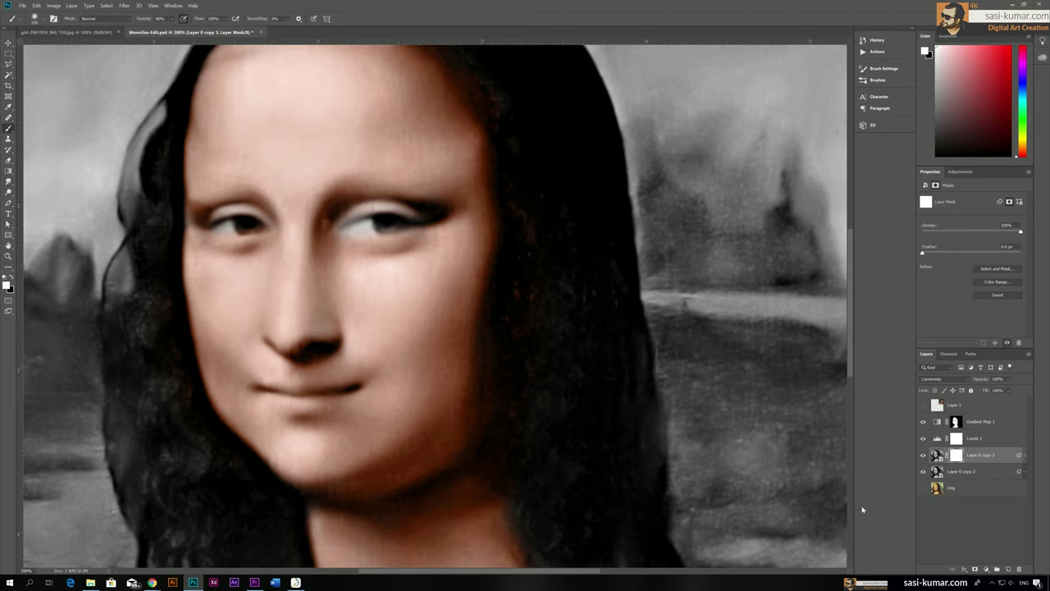
Step: Paint black at 25% opacity on the blurred copy's mask to restore sharp detail in the hair and facial features
left_click(11, 280)
key("Return")
left_click_drag(183, 403, 159, 172)
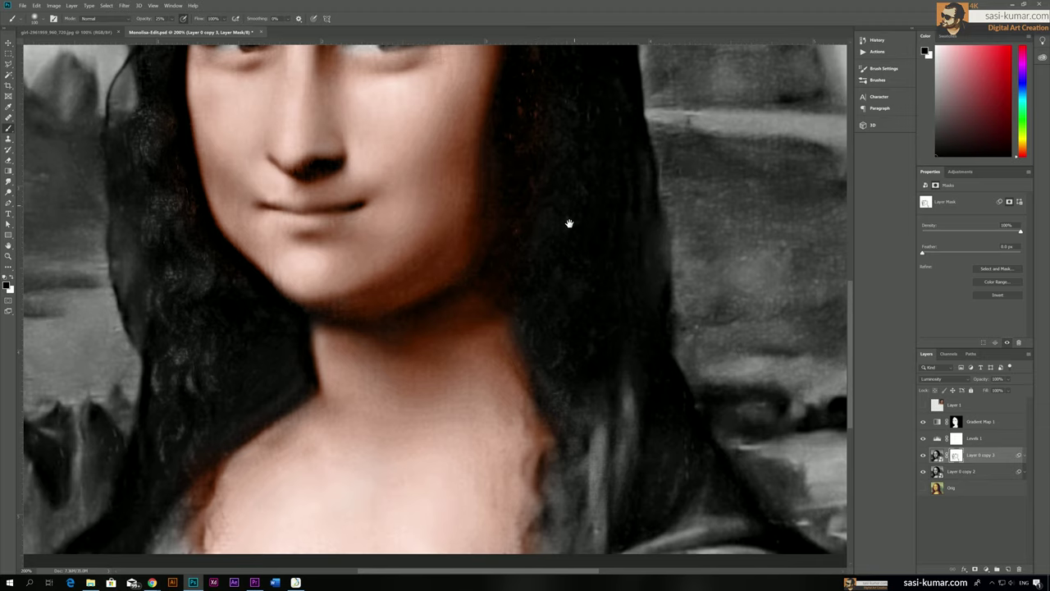
scroll(591, 340, "up", 5)
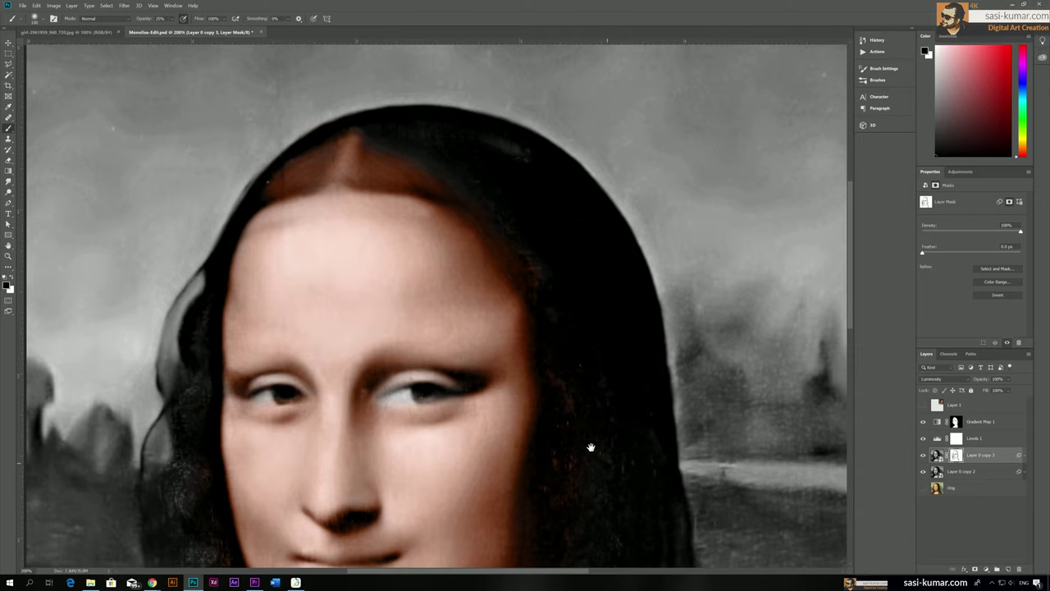
key("ctrl+minus")
key("ctrl+minus")
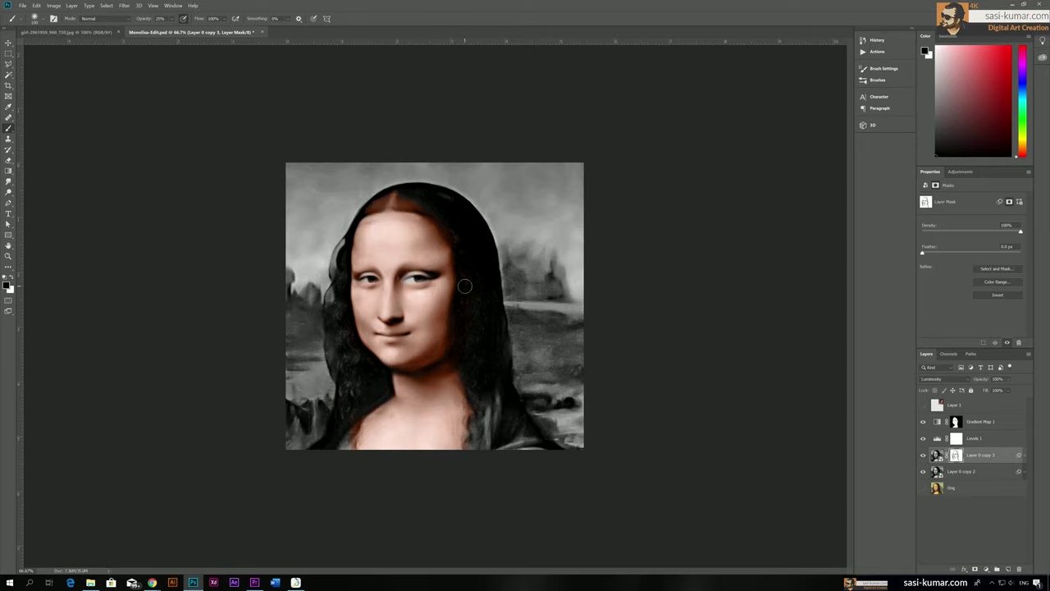
Step: Compare the skin texture on the forehead and eyes with the blurred copy hidden and shown, and leave no layer selected
scroll(464, 285, "up", 4)
left_click_drag(434, 254, 547, 364)
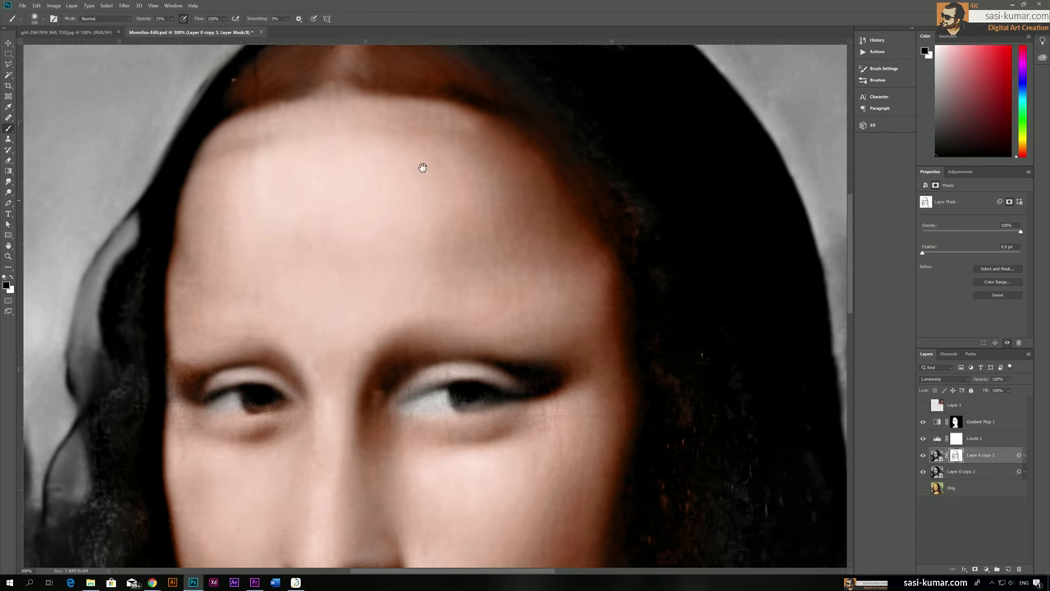
left_click(922, 456)
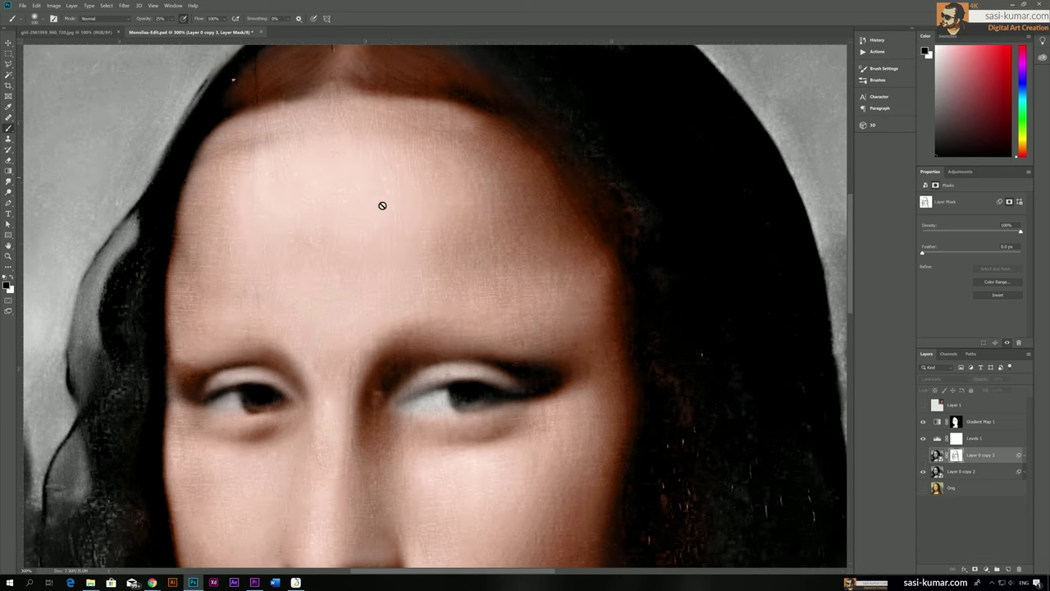
scroll(311, 398, "up", 1)
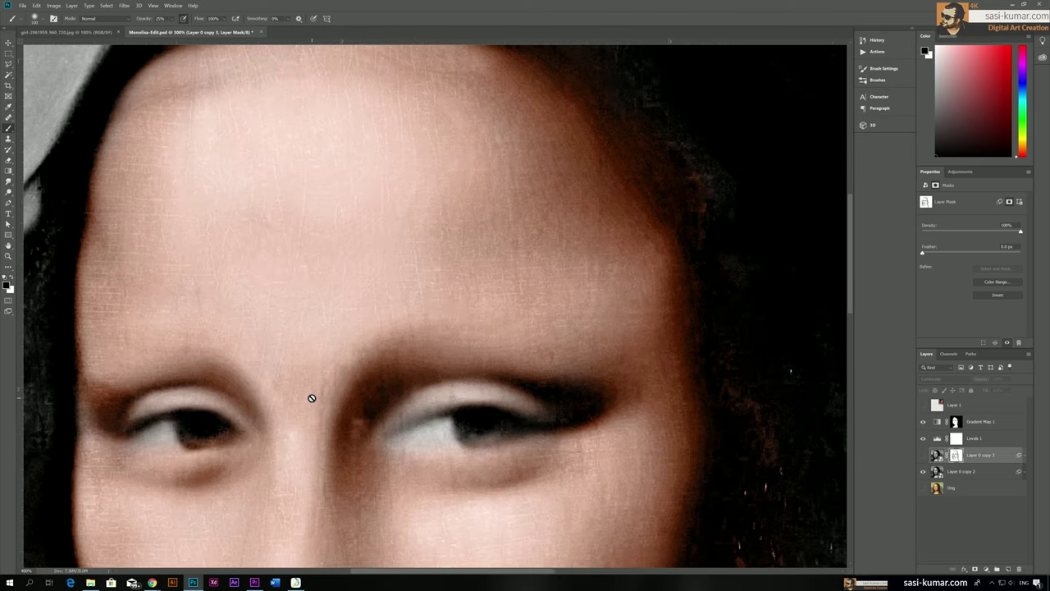
scroll(312, 398, "up", 1)
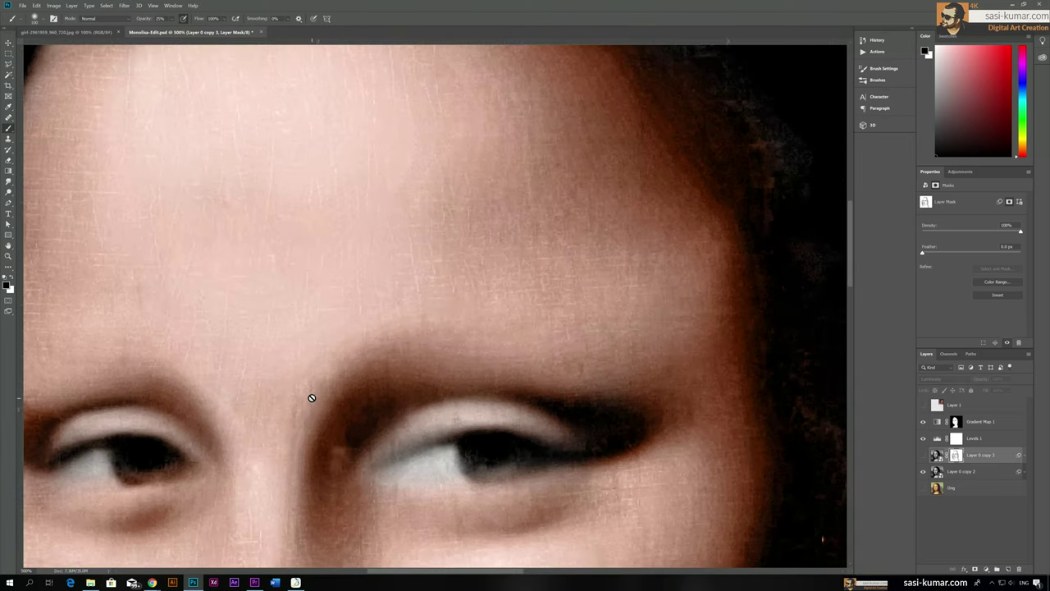
left_click(922, 455)
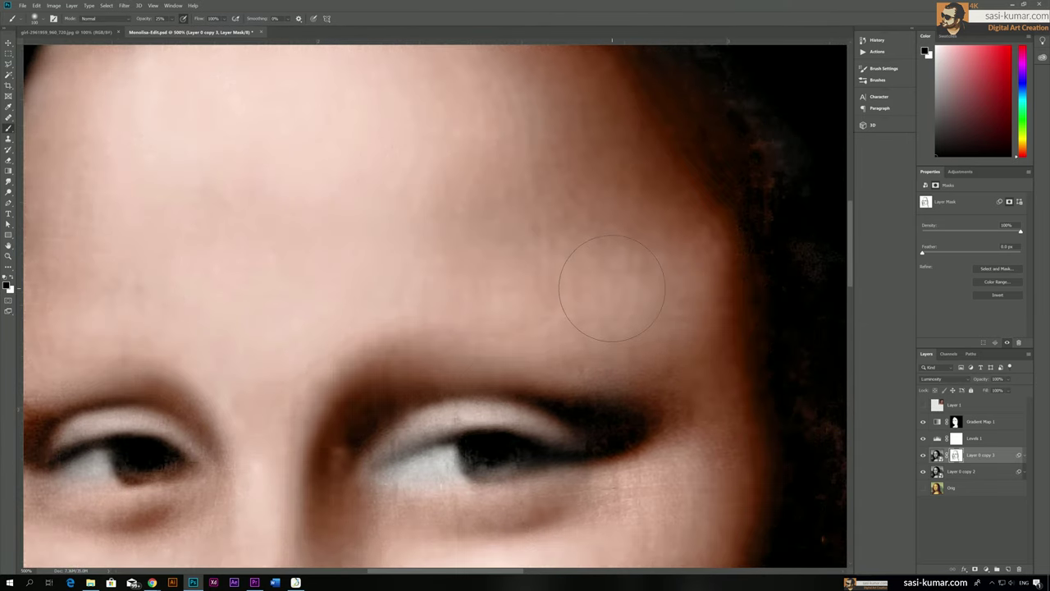
scroll(611, 288, "down", 5)
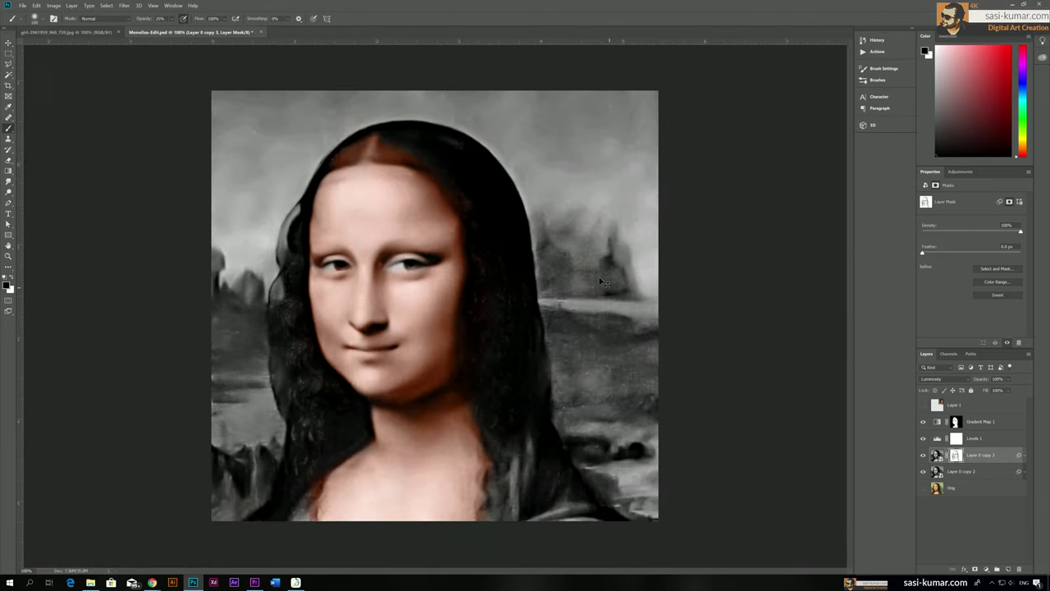
left_click(995, 529)
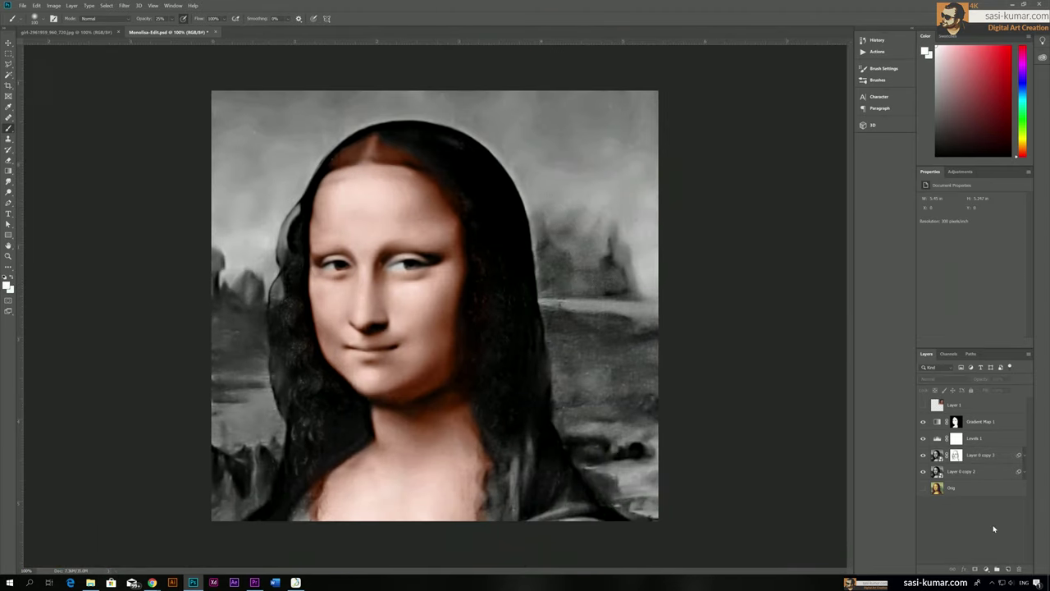
Step: Show the reference portrait layer and sample its lip colour as the foreground colour
left_click(987, 425)
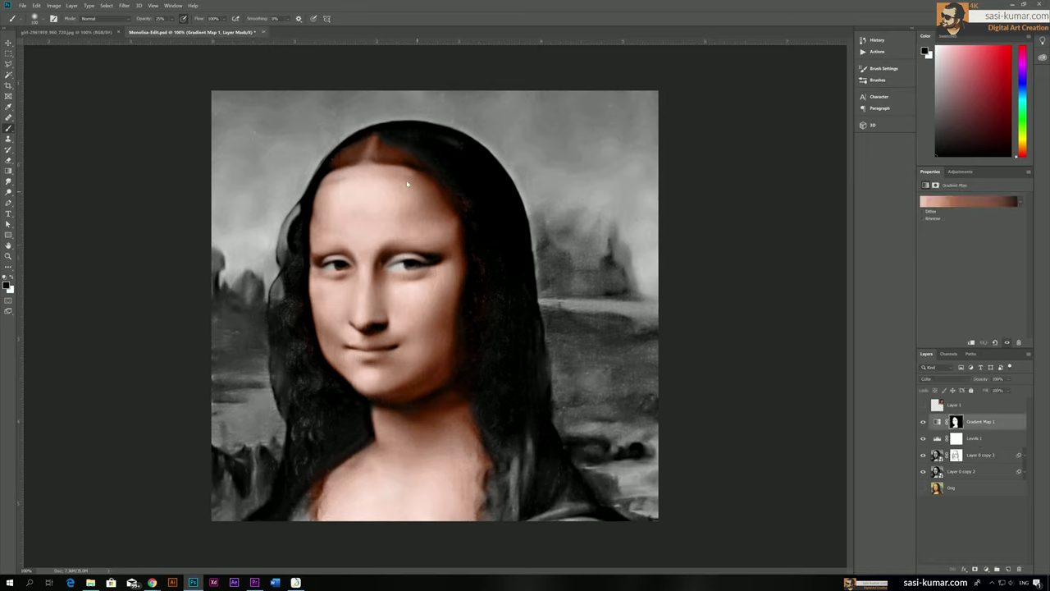
left_click(922, 406)
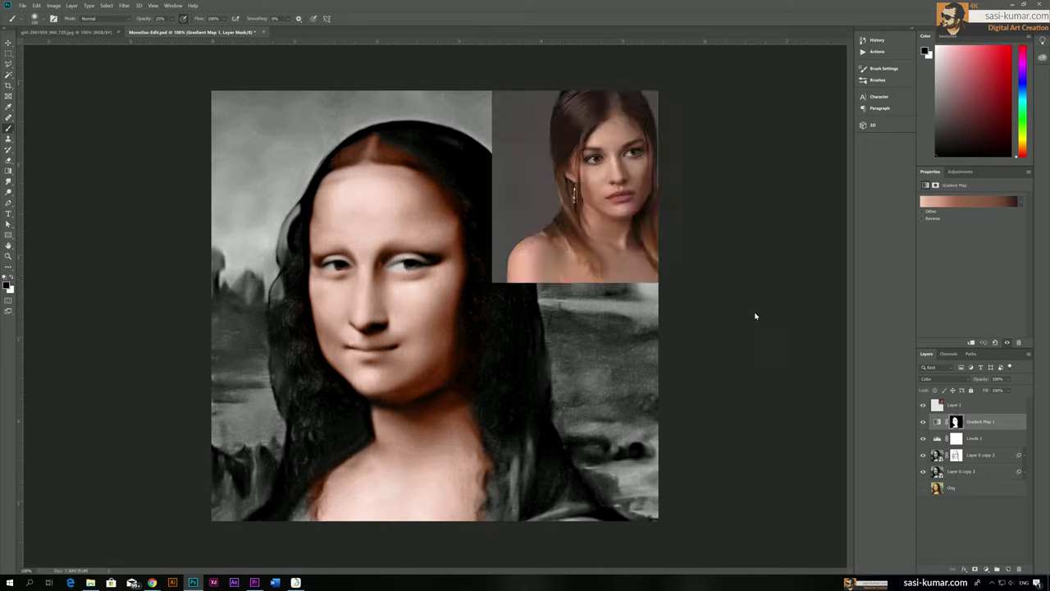
left_click(9, 285)
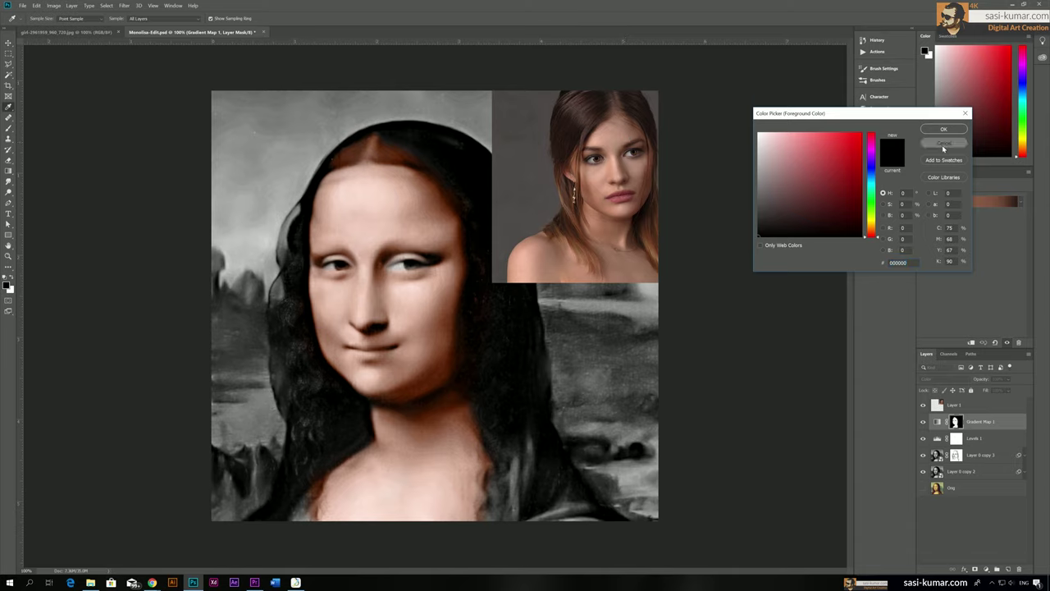
left_click(944, 144)
left_click(976, 404)
key("x")
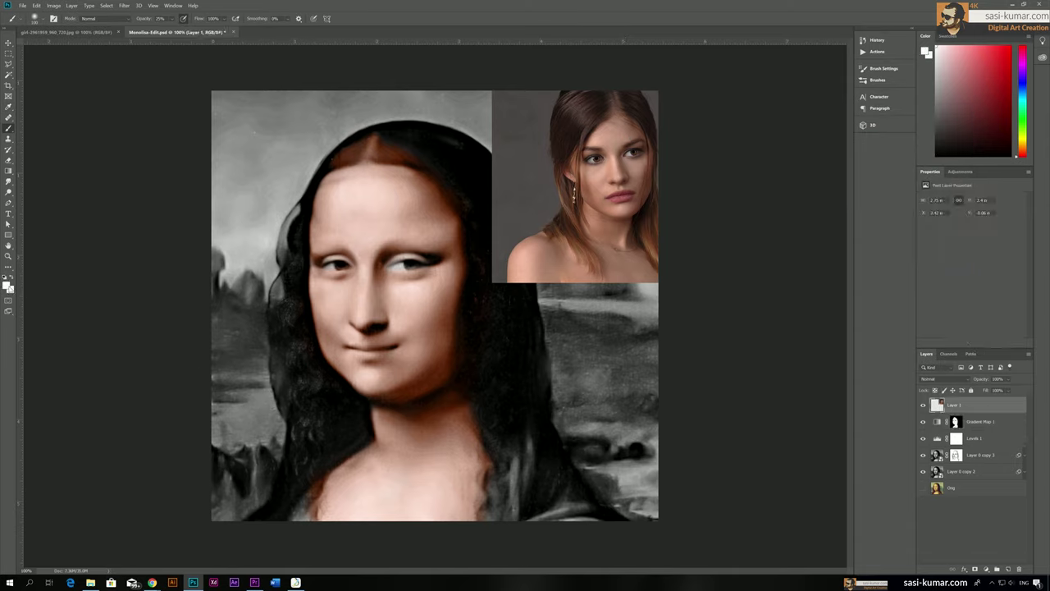
left_click(6, 282)
left_click(628, 189)
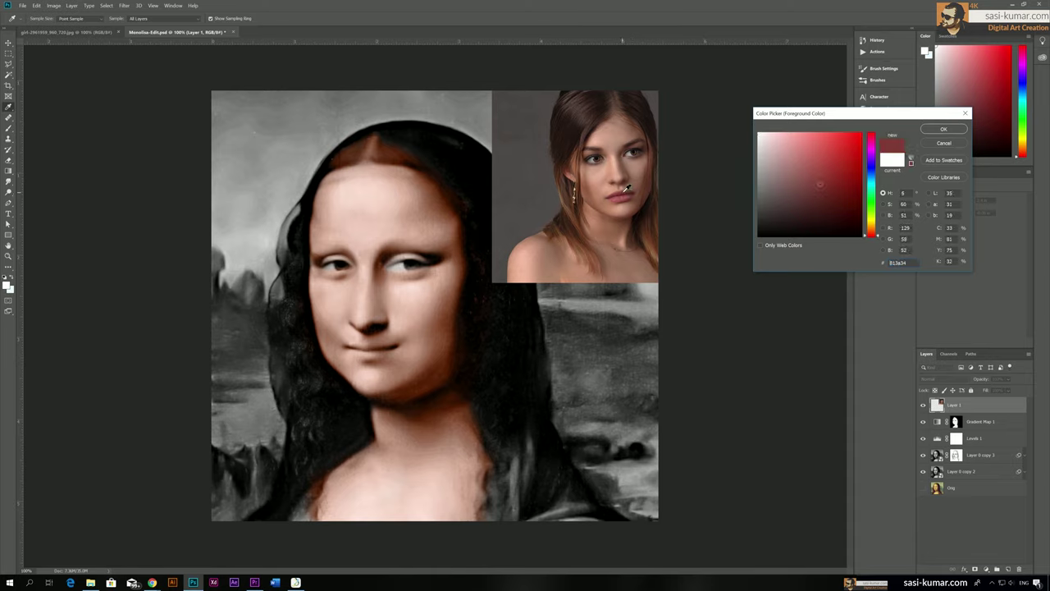
left_click(628, 190)
left_click(943, 129)
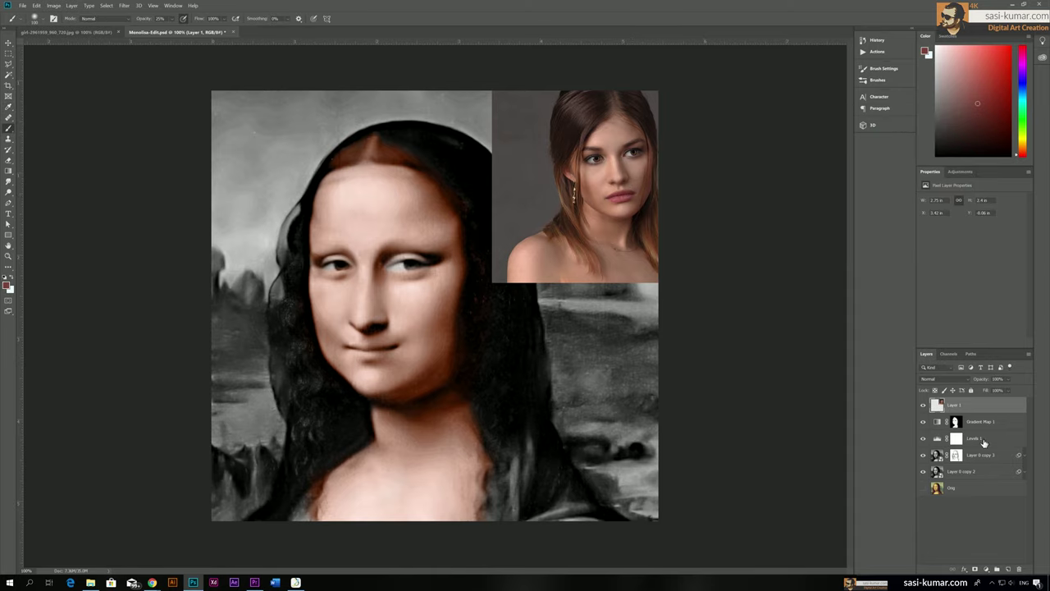
Step: Add a new layer above the Gradient Map, set its blend mode to Color, and hide the reference portrait layer
left_click(988, 424)
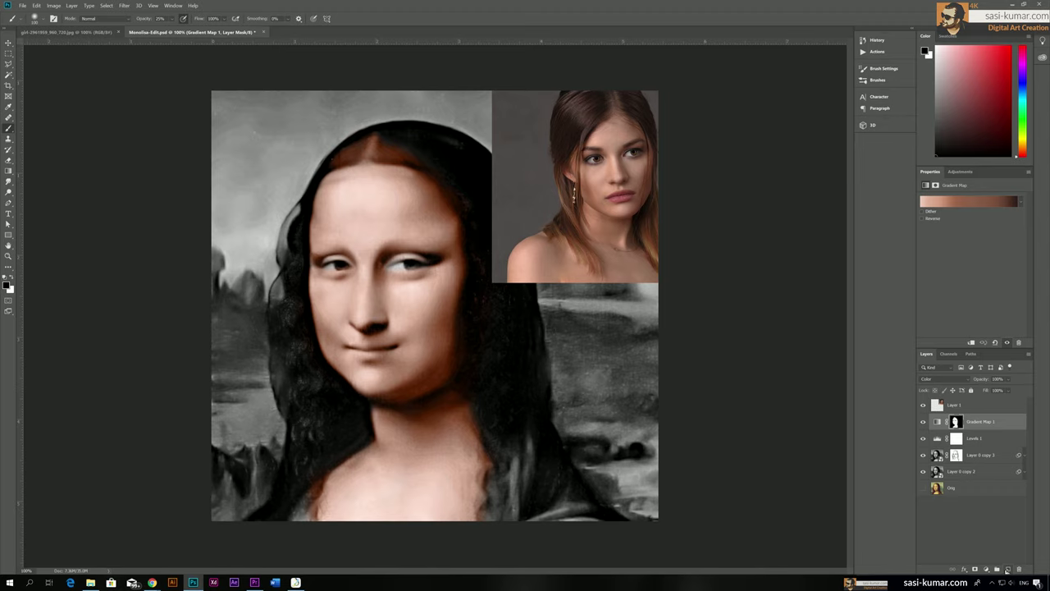
left_click(1007, 570)
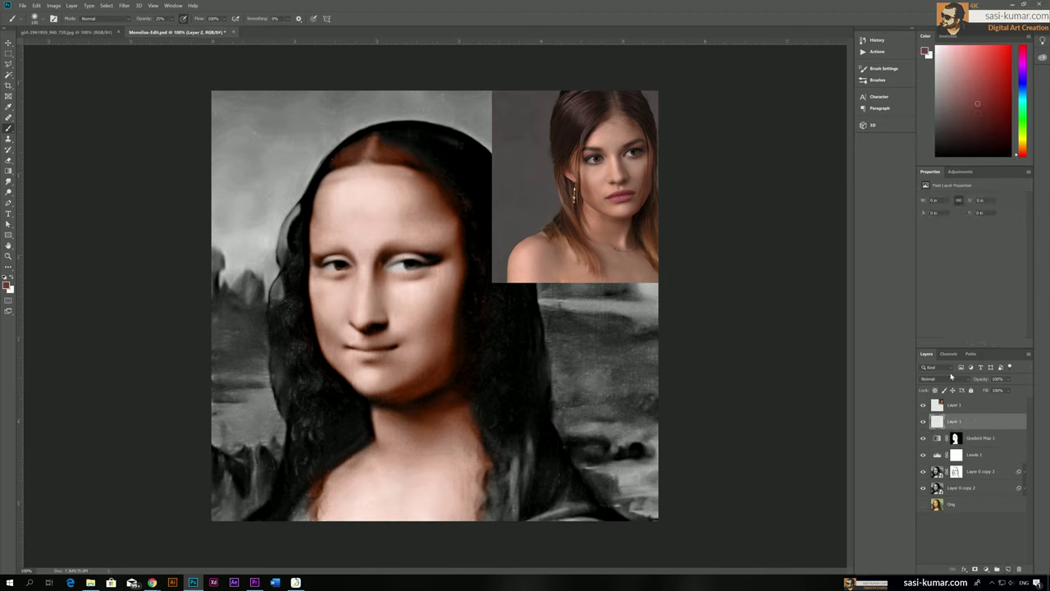
left_click(947, 378)
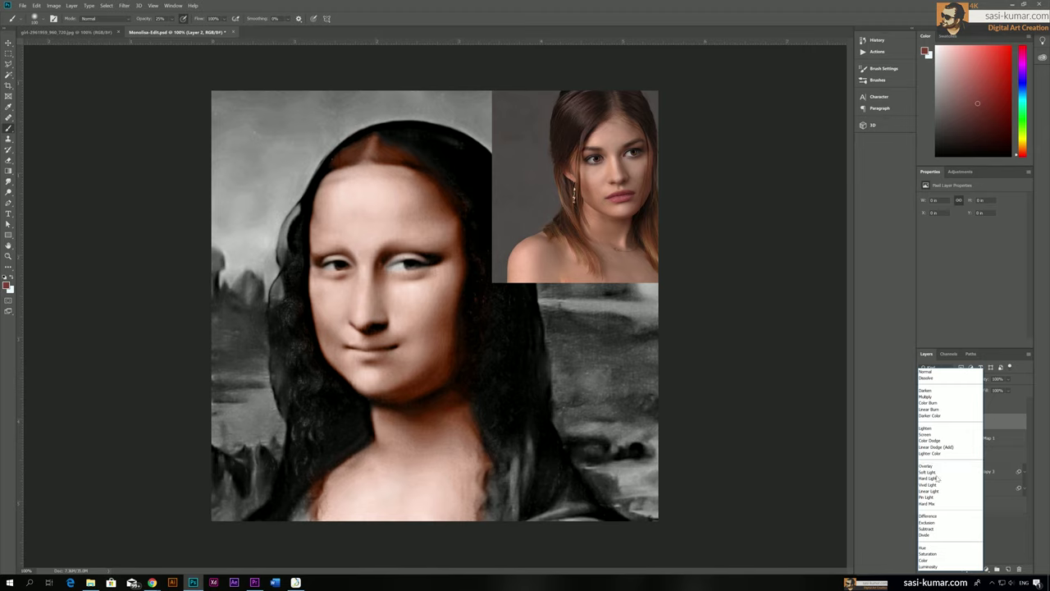
left_click(931, 561)
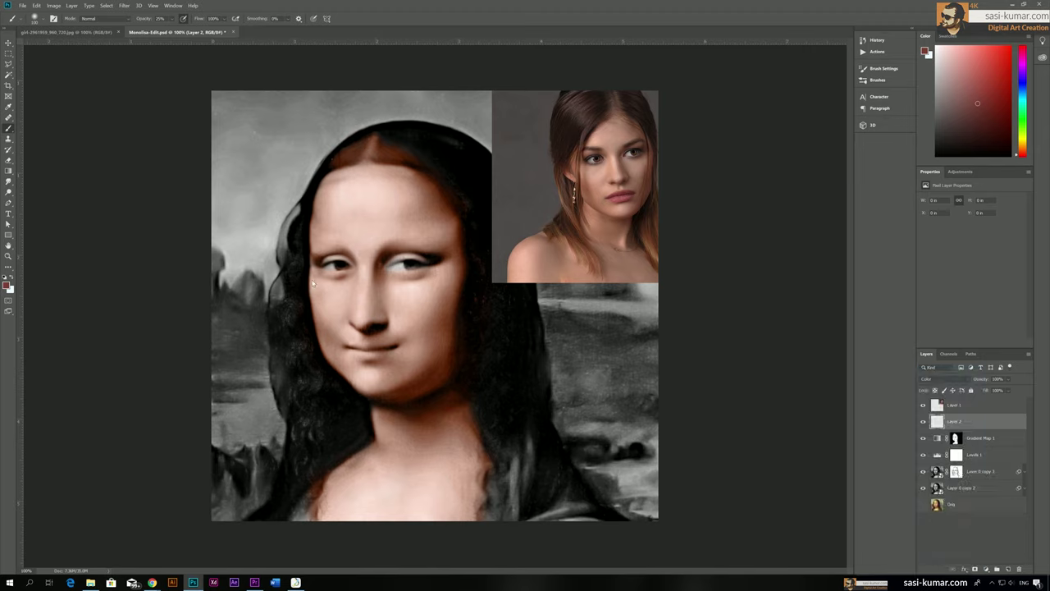
left_click(923, 406)
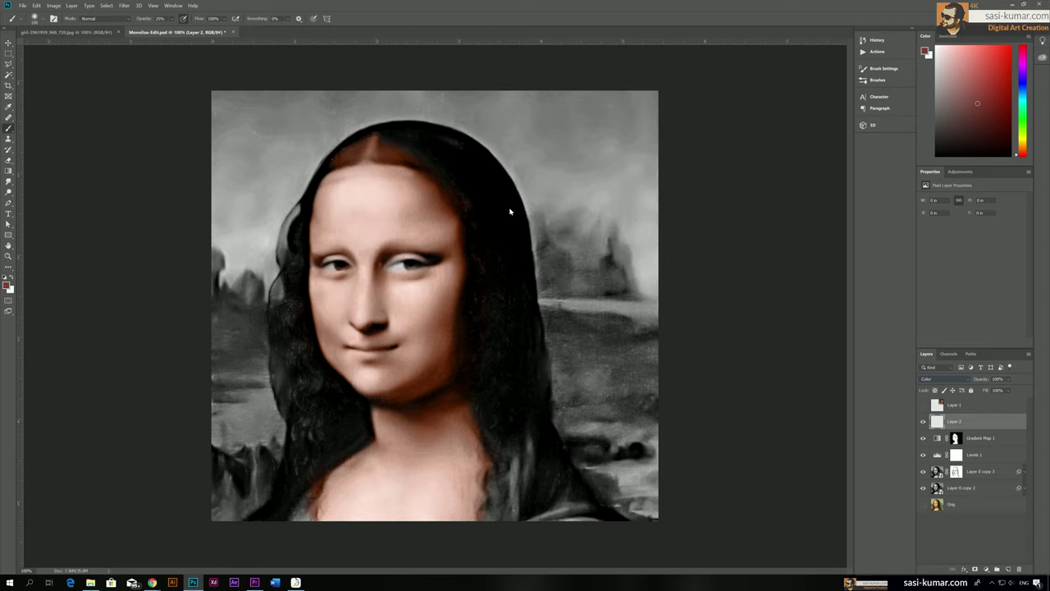
Step: Paint the Mona Lisa's lips on the Color layer with the sampled red at 25% brush opacity
key("ctrl+plus")
key("ctrl+plus")
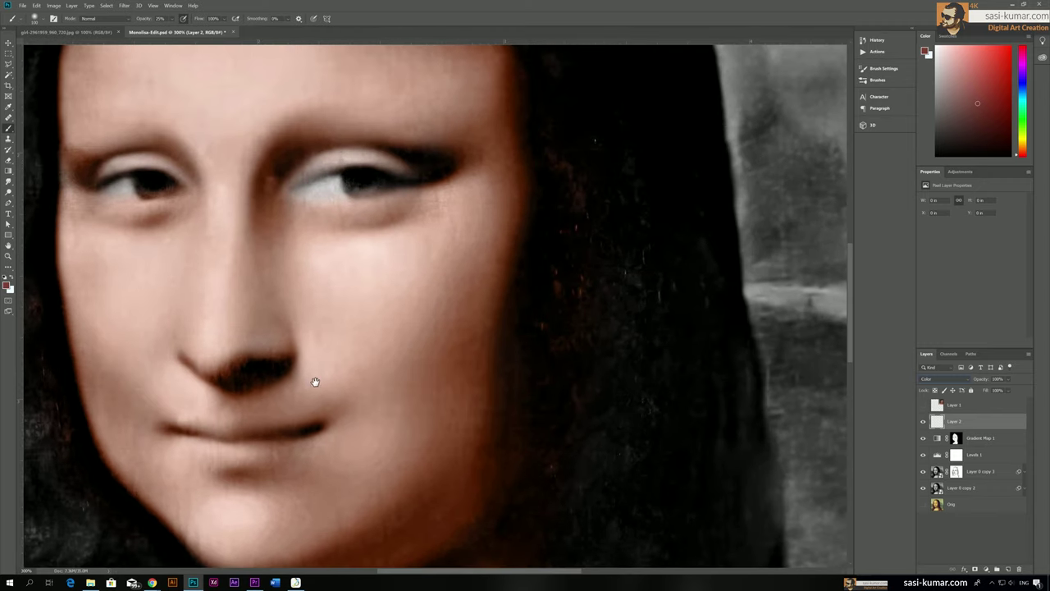
left_click_drag(311, 382, 352, 294)
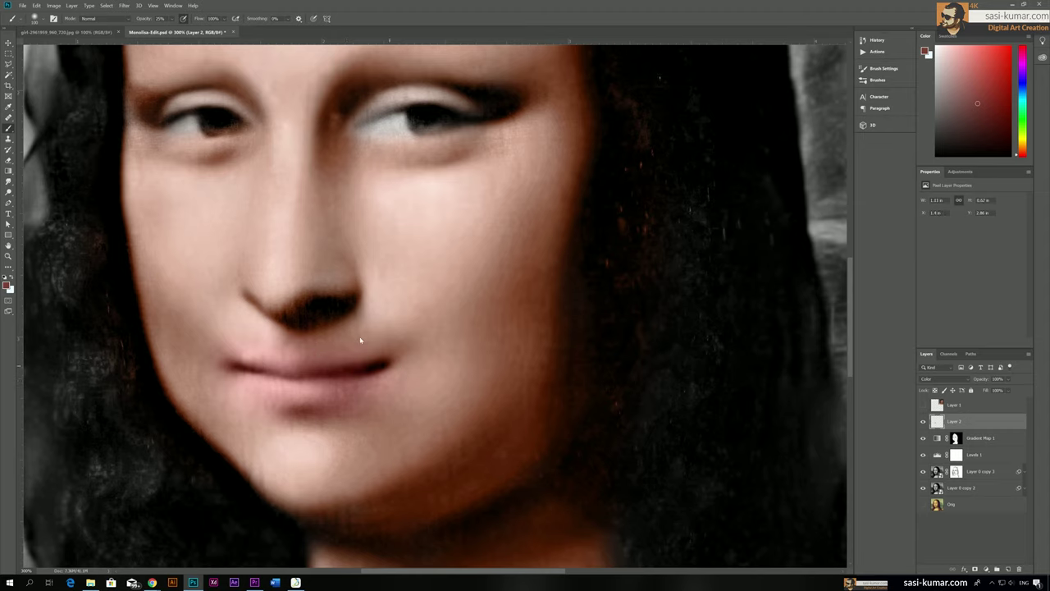
key("ctrl+1")
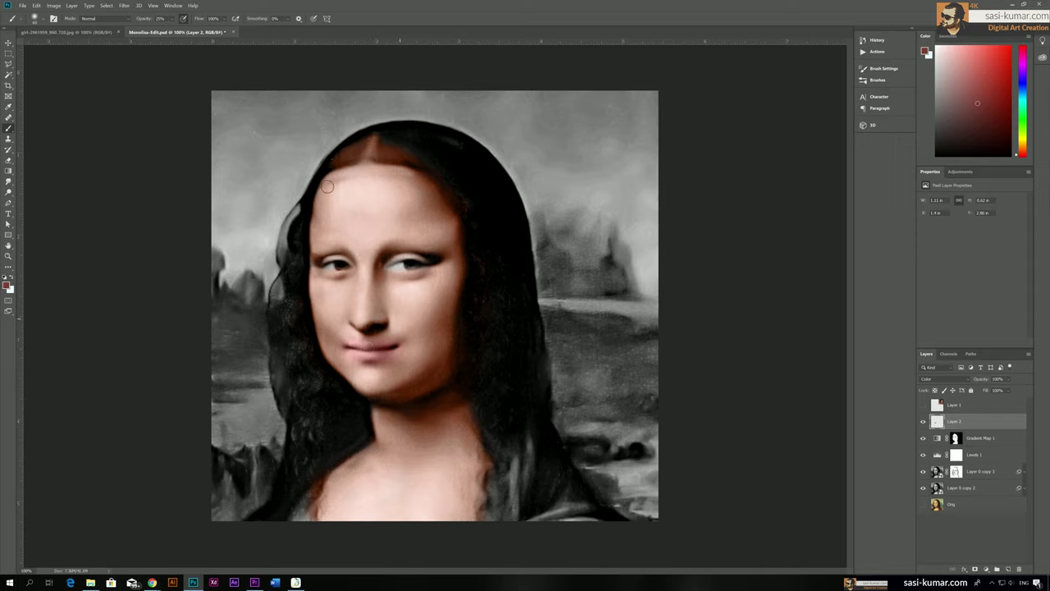
Step: Study the lips and cheeks in the original reference photo, and lightly tint the Mona Lisa's cheek area with the same red
left_click(77, 33)
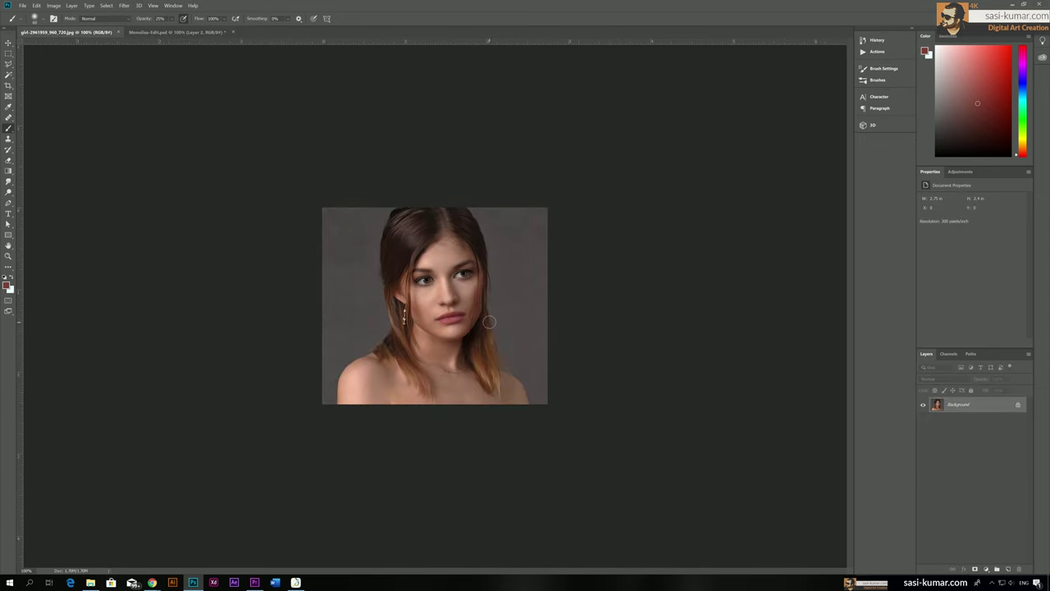
key("ctrl+plus")
key("ctrl+plus")
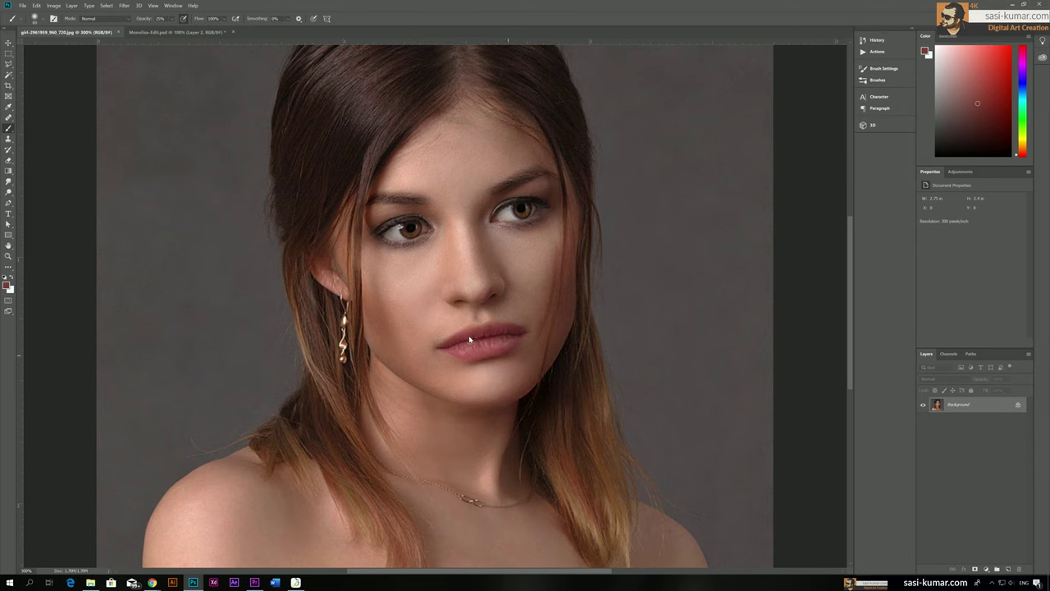
left_click(175, 33)
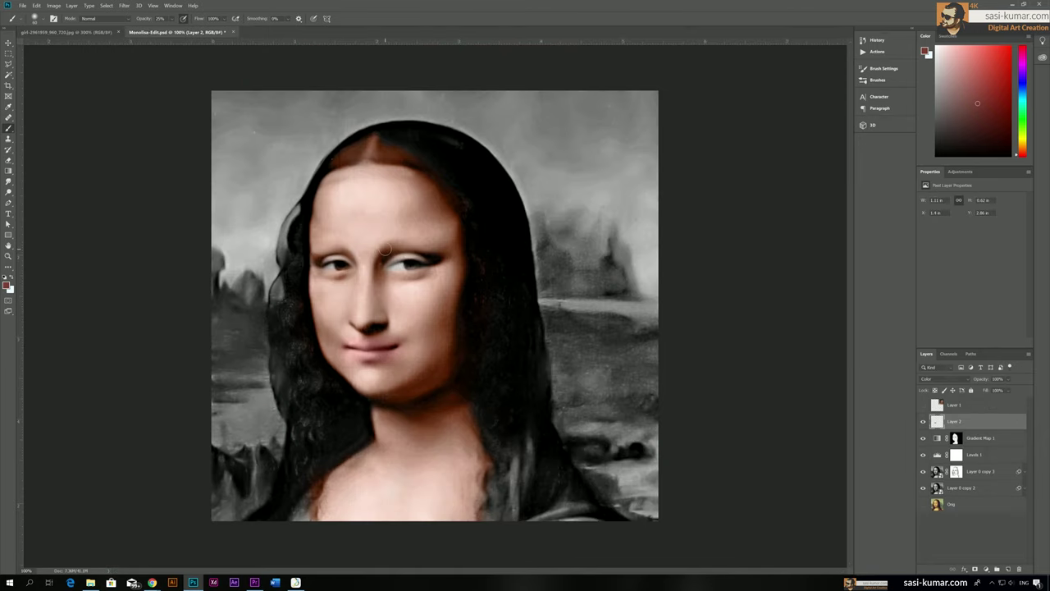
key("ctrl+plus")
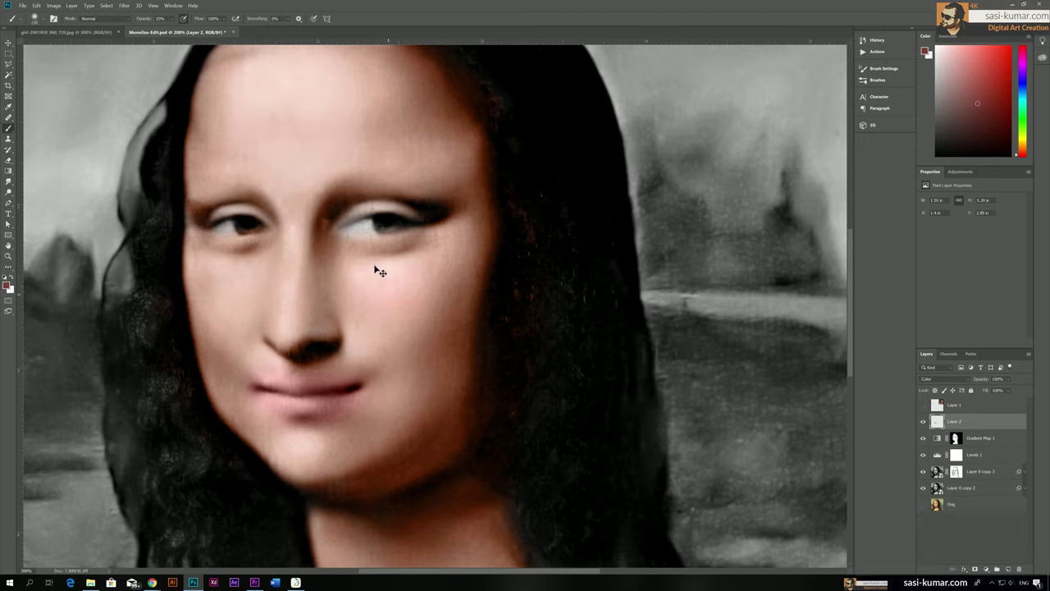
Step: Paint a soft reddish skin tint over the forehead, cheeks, nose and chin on Layer 2 with the Brush at 25% opacity
mouse_move(205, 266)
left_mouse_down()
mouse_move(237, 347)
mouse_move(368, 309)
mouse_move(370, 408)
mouse_move(389, 405)
left_mouse_up()
key("ctrl+z")
left_click_drag(335, 103, 370, 127)
mouse_move(297, 133)
left_mouse_down()
mouse_move(198, 123)
mouse_move(244, 95)
mouse_move(230, 67)
mouse_move(399, 64)
mouse_move(326, 91)
left_mouse_up()
mouse_move(441, 105)
left_mouse_down()
mouse_move(190, 122)
mouse_move(170, 151)
mouse_move(259, 203)
mouse_move(358, 232)
mouse_move(452, 221)
mouse_move(276, 265)
mouse_move(363, 284)
mouse_move(279, 276)
left_mouse_up()
key("ctrl+minus")
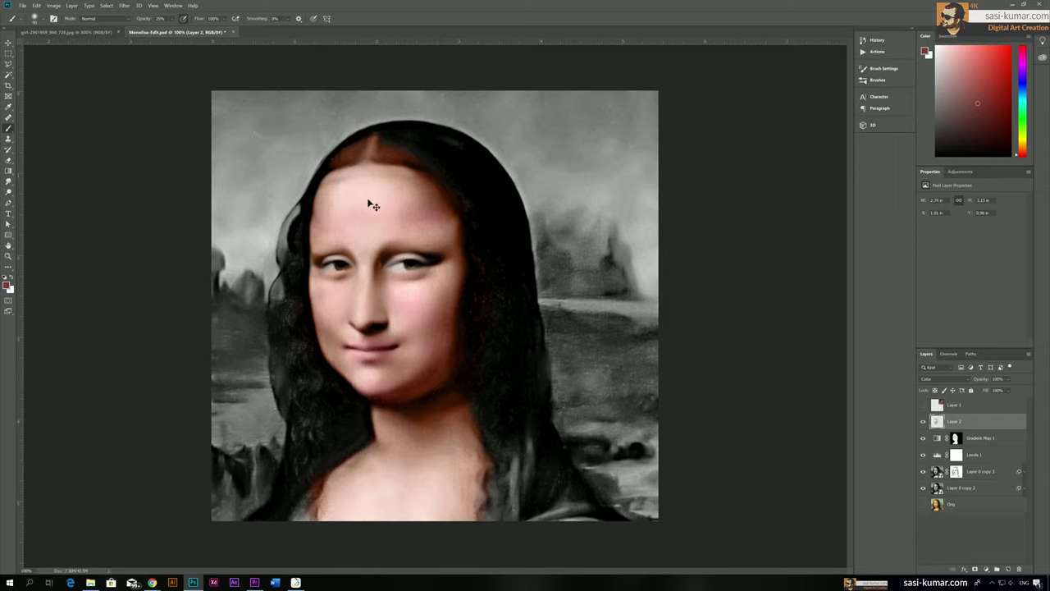
left_click_drag(392, 168, 213, 176)
left_click_drag(425, 385, 457, 327)
left_click_drag(356, 304, 359, 287)
Step: Add a new layer above Layer 2 and set its blend mode to Color
left_click(1008, 568)
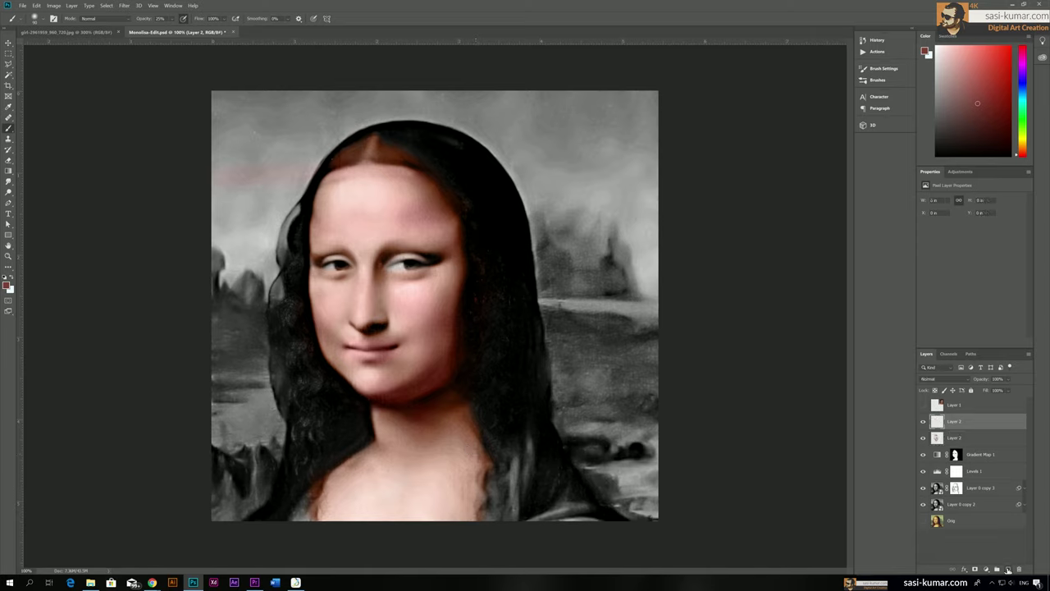
left_click(955, 379)
left_click(947, 563)
Step: Sample a dark reddish brown from the shaded edge of the face and shade around the eyes and nose bridge at 15% brush opacity
left_click(10, 289)
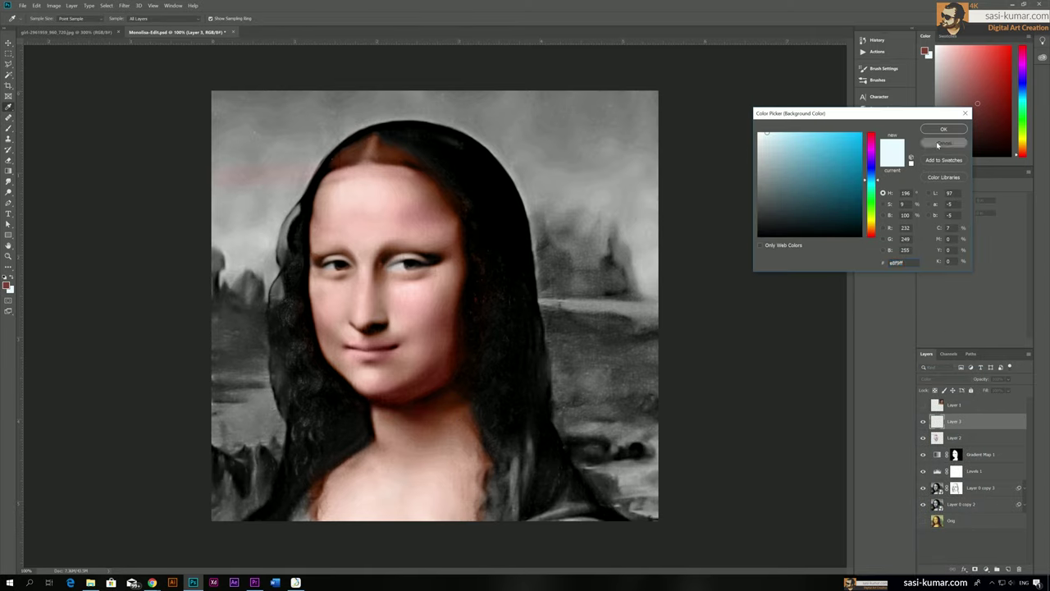
left_click(944, 143)
left_click(7, 285)
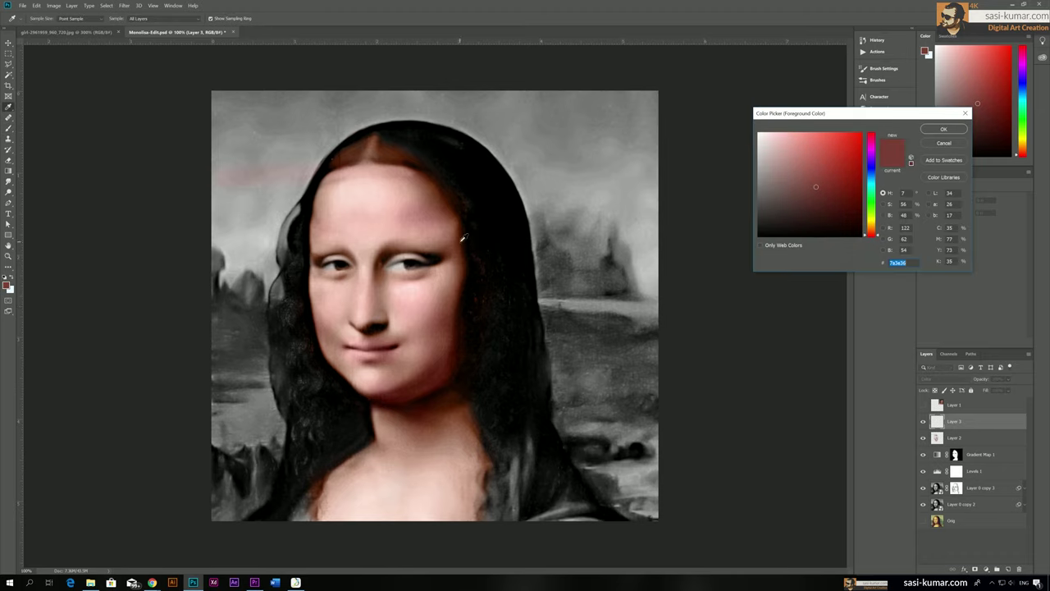
left_click(464, 238)
left_click(955, 131)
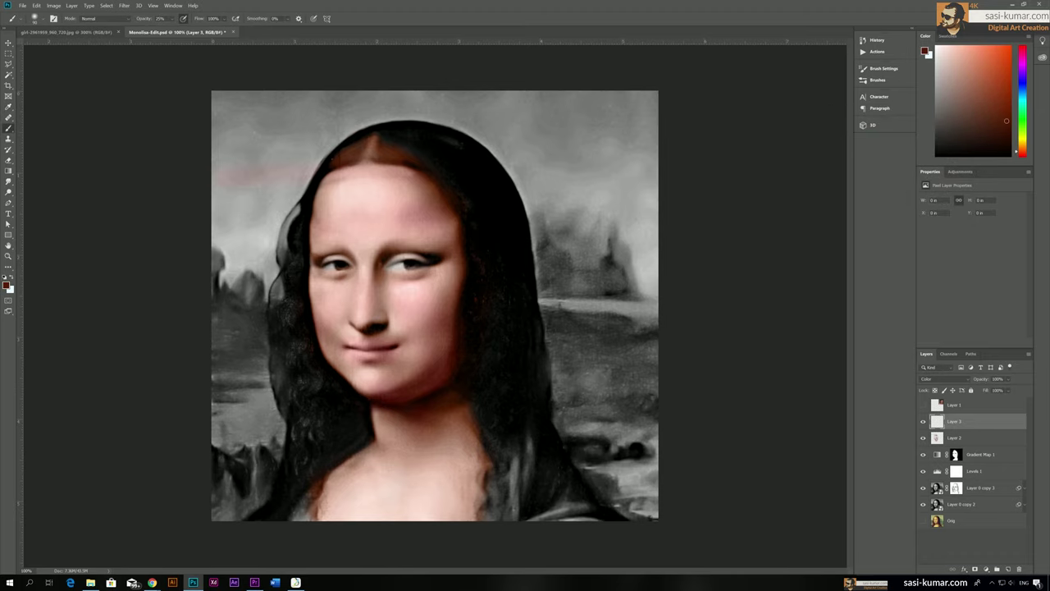
left_click(146, 20)
left_click_drag(368, 266, 386, 241)
left_click_drag(368, 253, 377, 260)
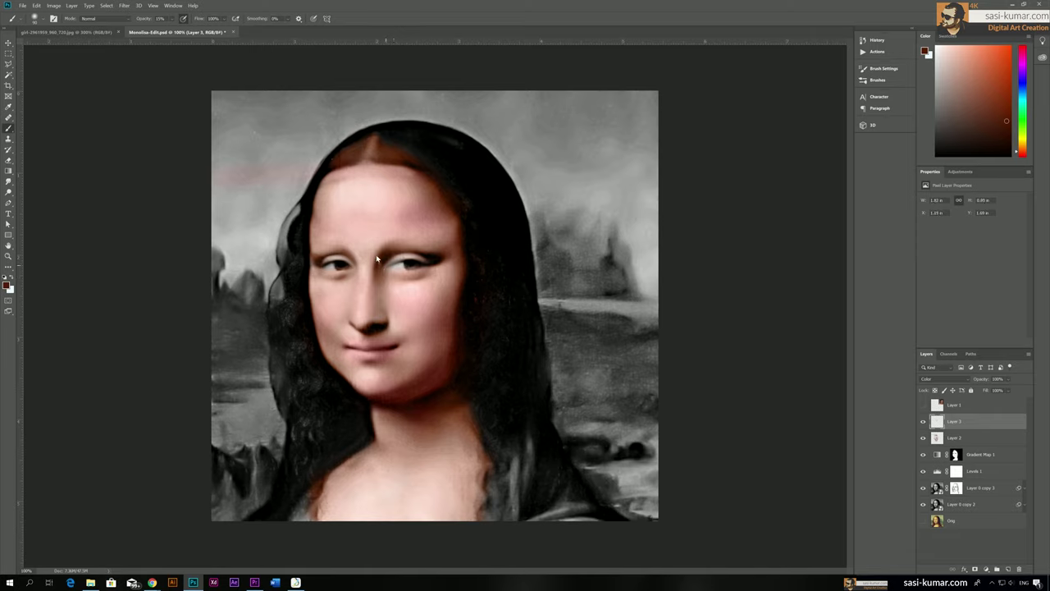
Step: Check the reference photo on Layer 1 and deepen the brown shading on the jaw, temple and brows at a higher brush opacity
left_click(922, 406)
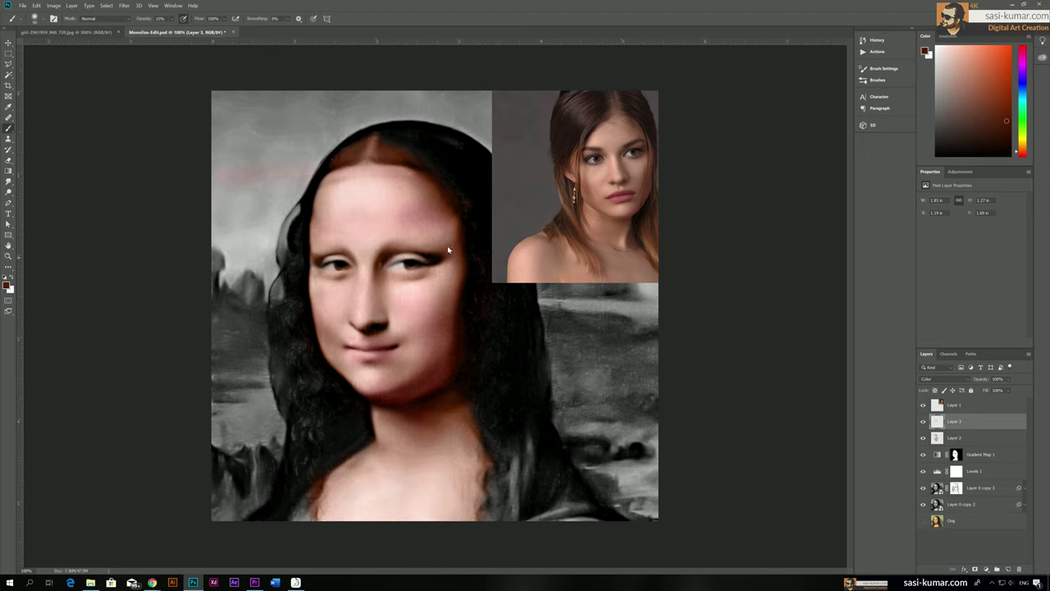
left_click(922, 404)
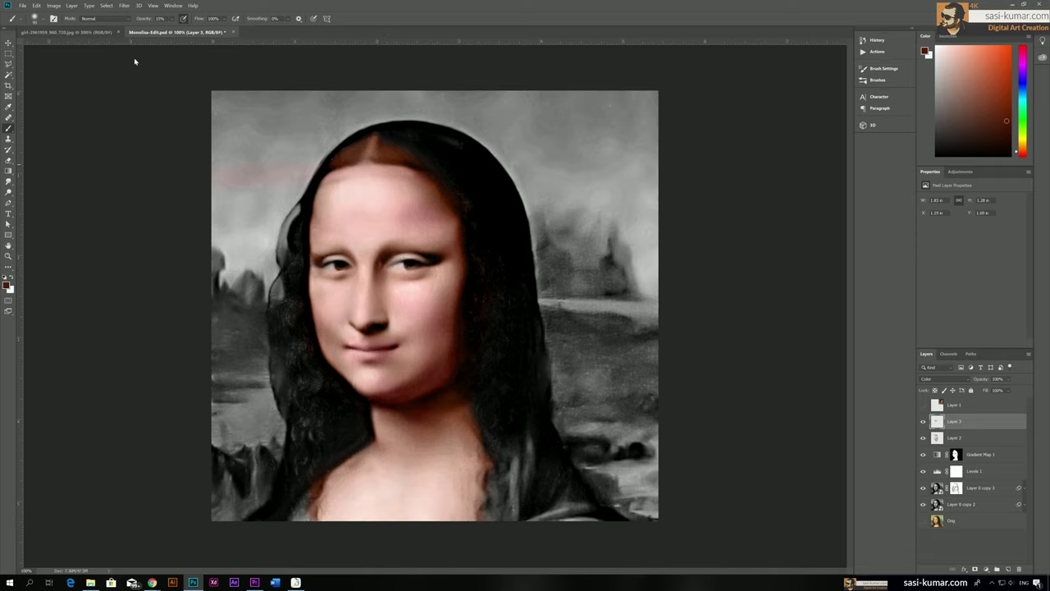
left_click_drag(170, 24, 182, 30)
left_click(368, 289)
key("ctrl+plus")
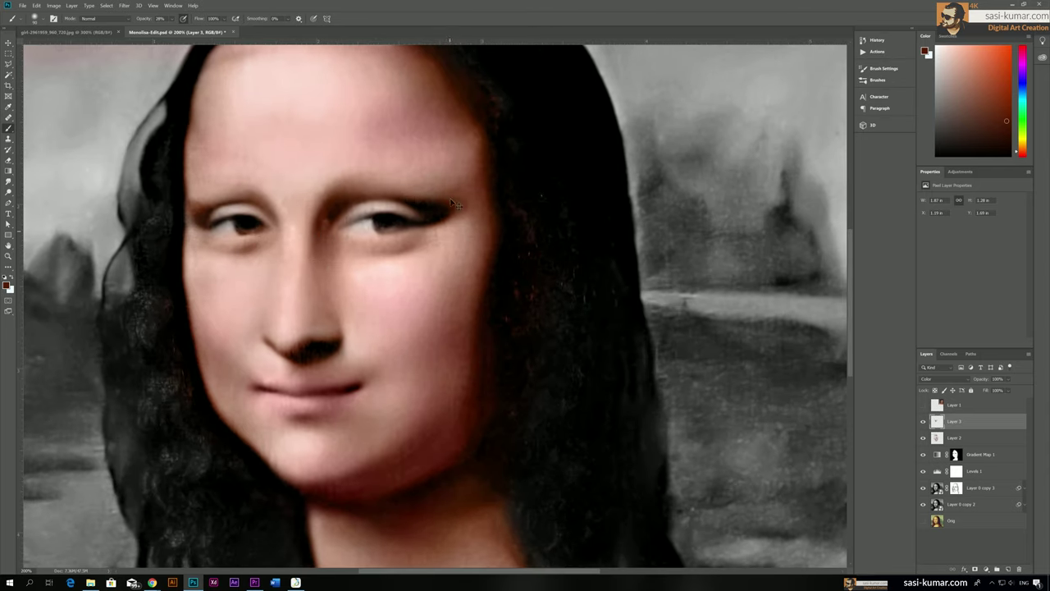
mouse_move(425, 475)
left_mouse_down()
mouse_move(318, 505)
mouse_move(444, 476)
left_mouse_up()
left_click_drag(183, 171, 182, 225)
mouse_move(199, 185)
left_mouse_down()
mouse_move(261, 196)
mouse_move(242, 192)
mouse_move(394, 193)
mouse_move(326, 206)
mouse_move(346, 186)
mouse_move(430, 203)
left_mouse_up()
key("ctrl+minus")
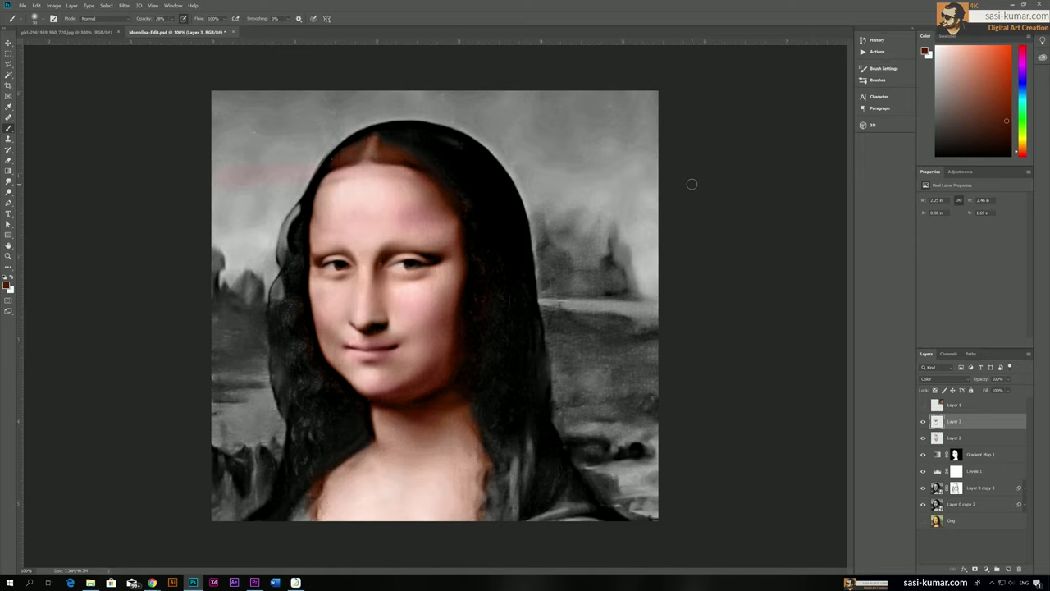
Step: Add a new layer above Layer 3 for the eye color and set its blend mode to Color
key("ctrl+plus")
key("ctrl+plus")
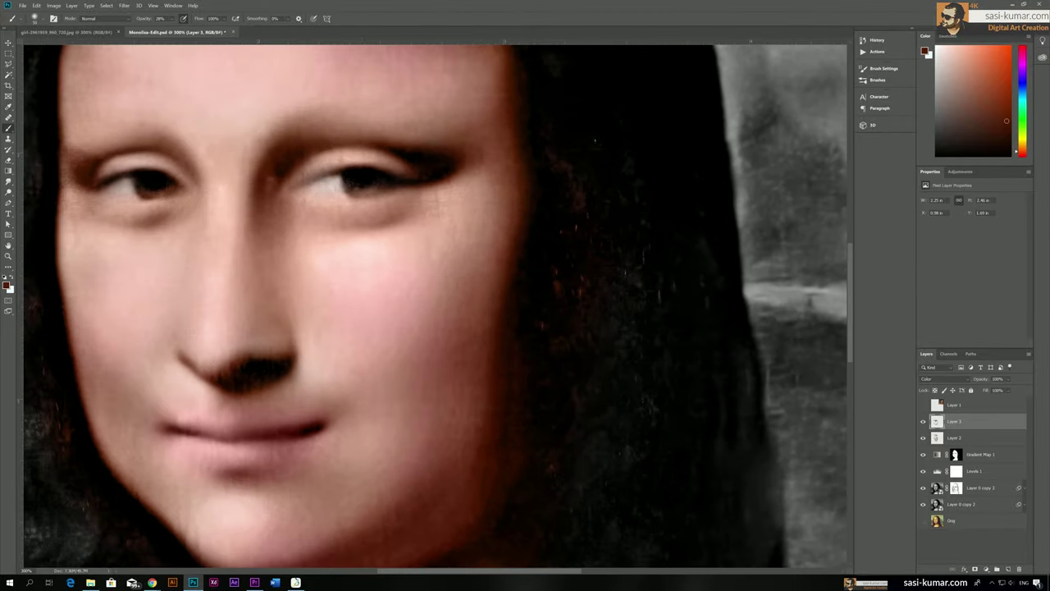
left_click(1008, 569)
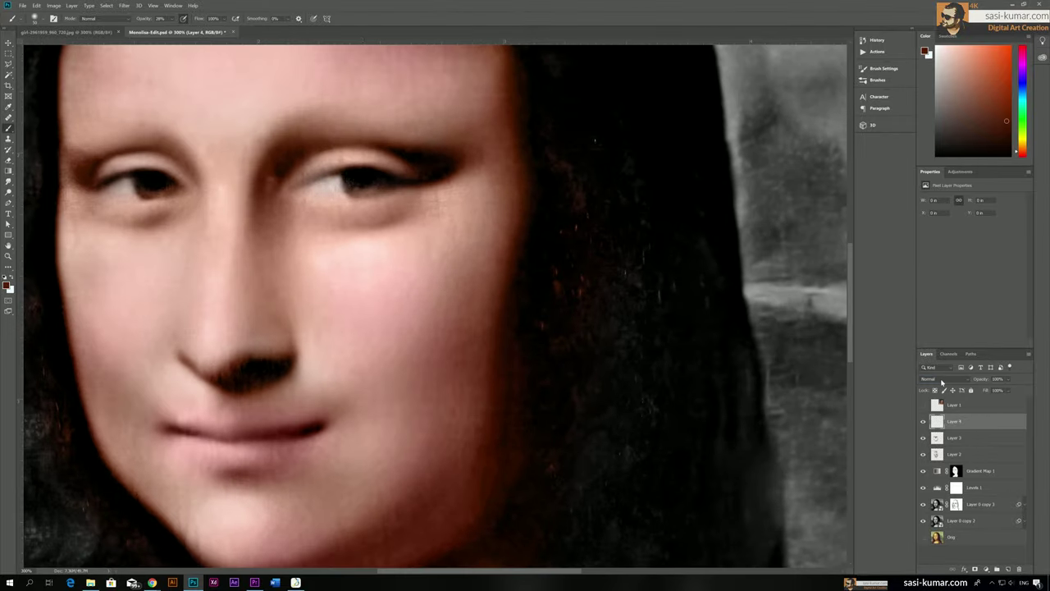
left_click(940, 379)
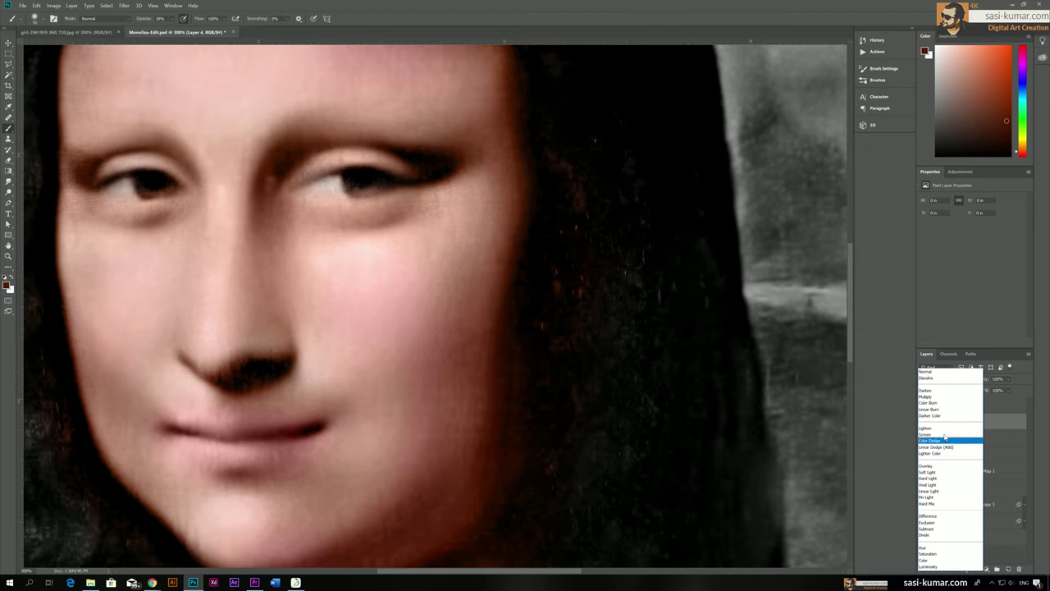
left_click(931, 560)
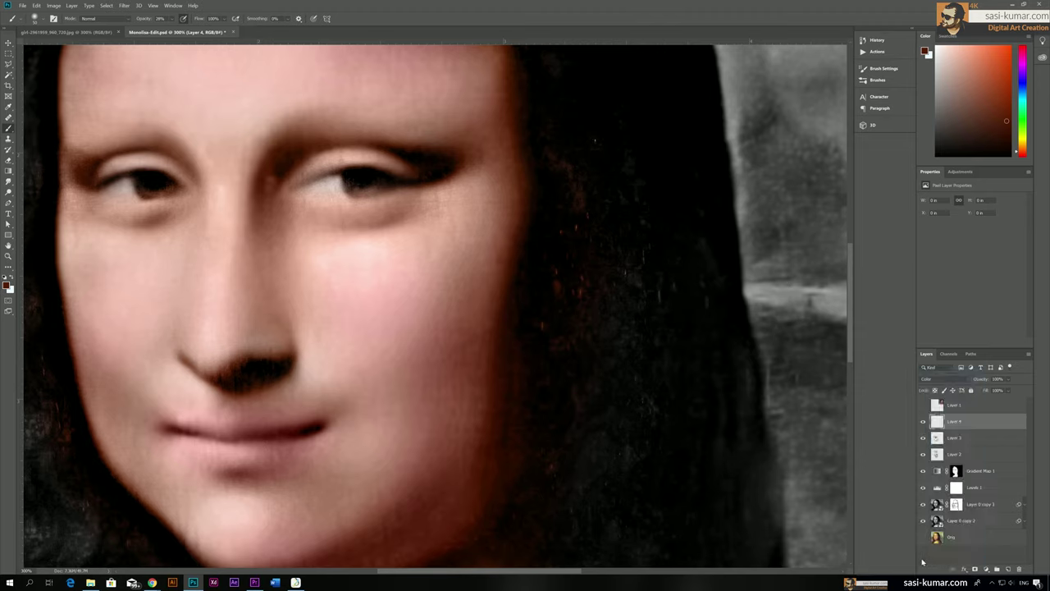
Step: Set the foreground color to teal blue #3aa3c1 and paint the irises of both eyes on Layer 4
left_click(10, 285)
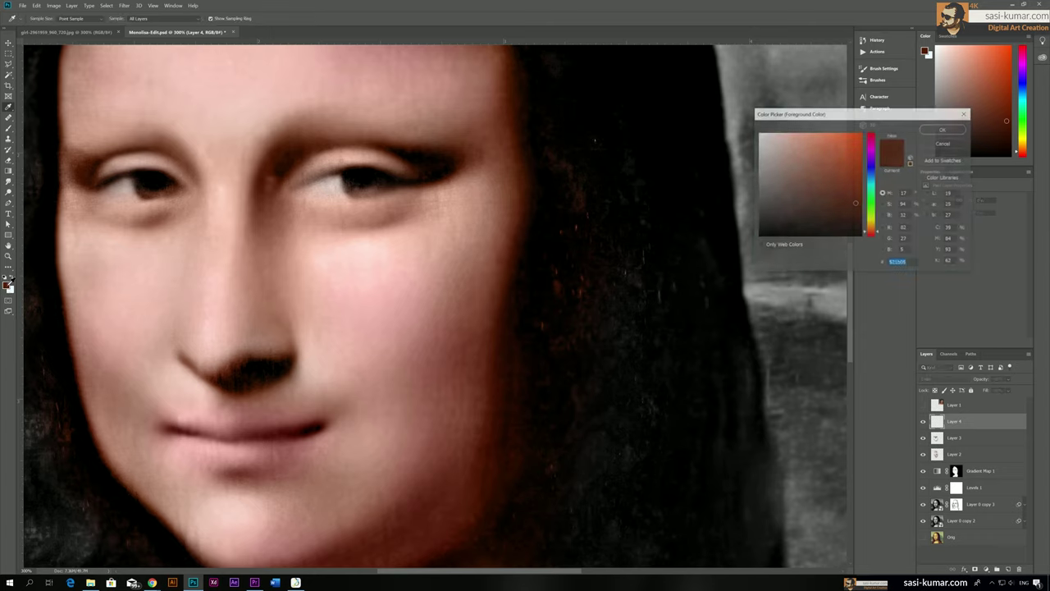
left_click(872, 200)
left_click_drag(876, 187, 830, 157)
left_click(859, 196)
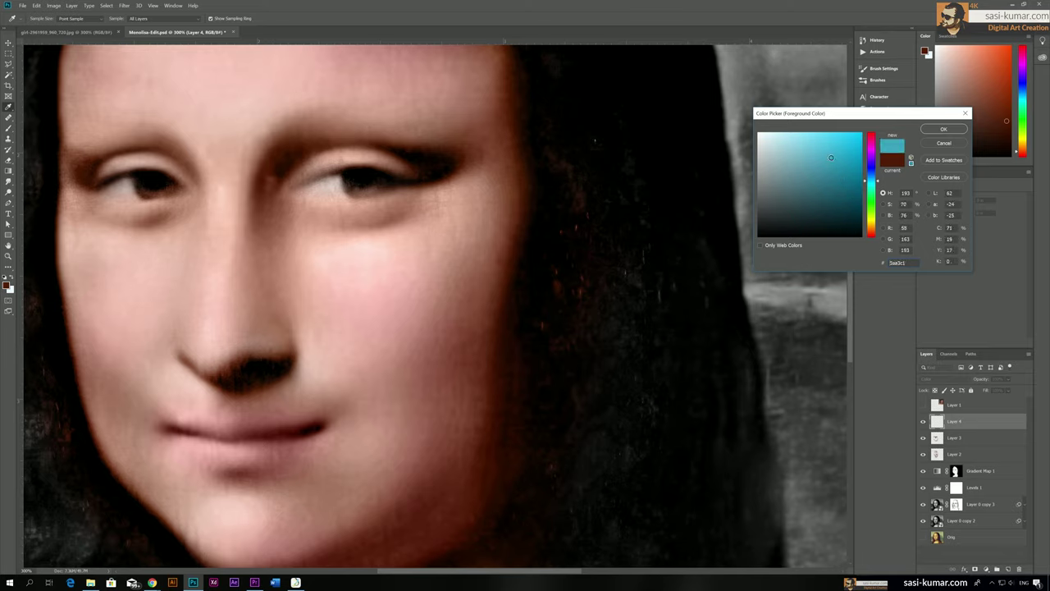
left_click(943, 128)
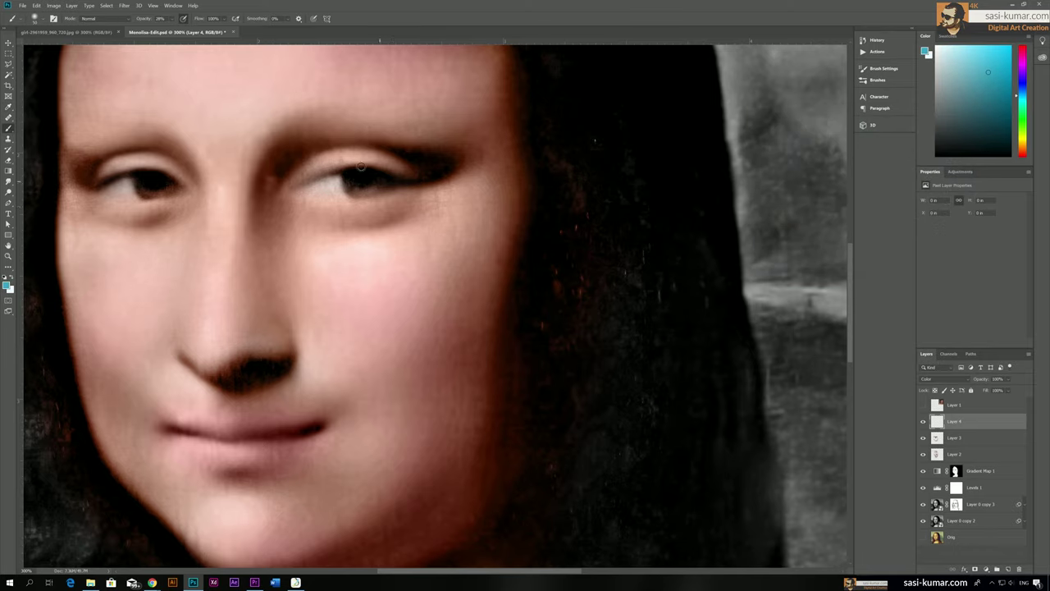
key("b")
left_click_drag(343, 169, 347, 170)
left_click_drag(134, 177, 143, 171)
Step: Darken the blue eye color on Layer 4 with a Curves adjustment on the RGB channel
key("ctrl+m")
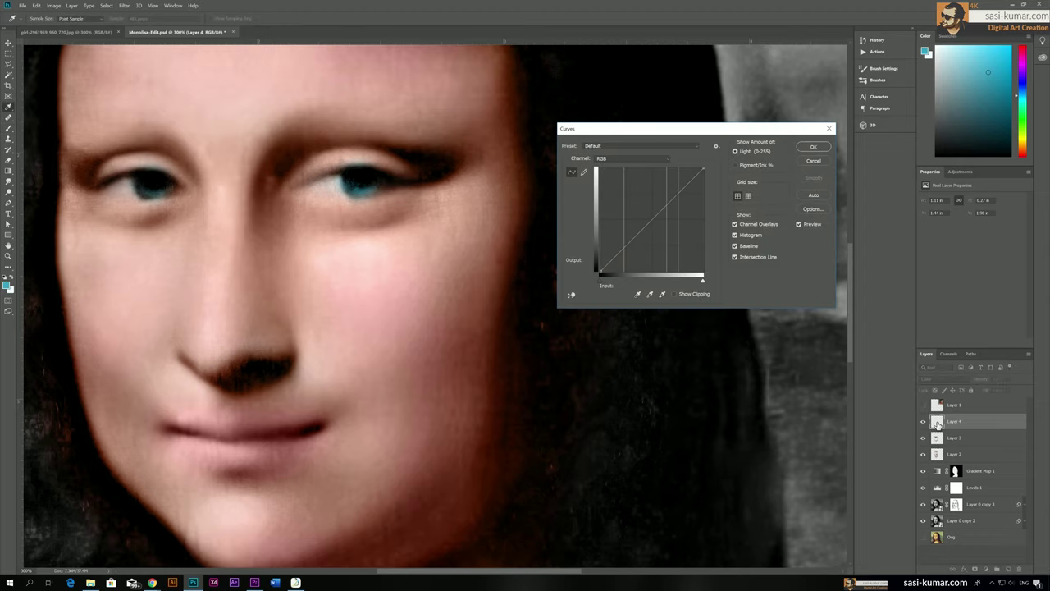
left_click_drag(668, 195, 689, 193)
left_click(812, 148)
key("b")
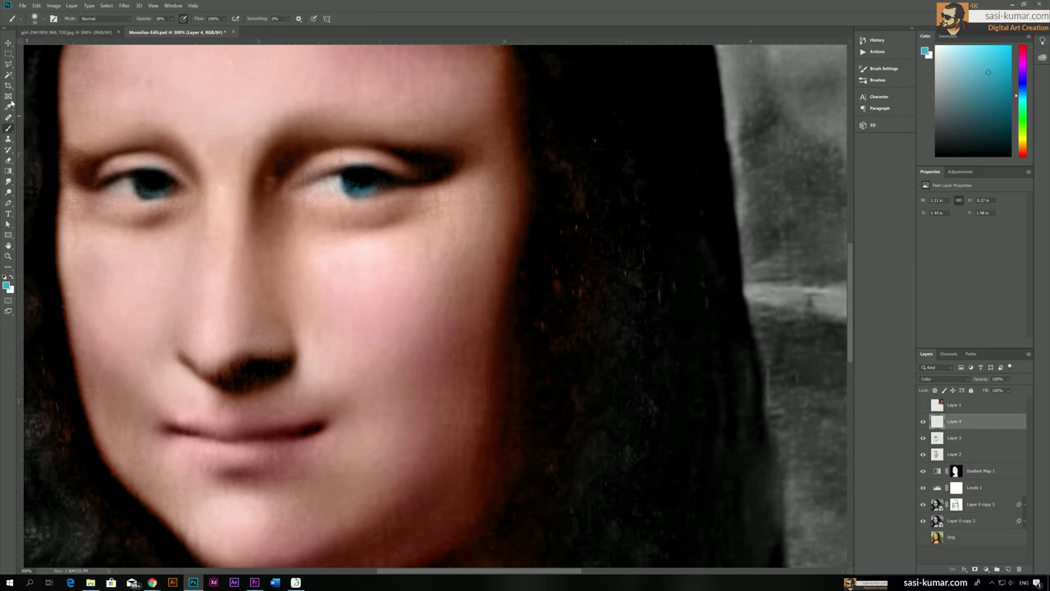
Step: Erase the excess blue around the irises with a smaller Eraser
key("e")
key("bracketleft")
key("bracketleft")
key("bracketleft")
key("bracketleft")
key("bracketleft")
key("bracketleft")
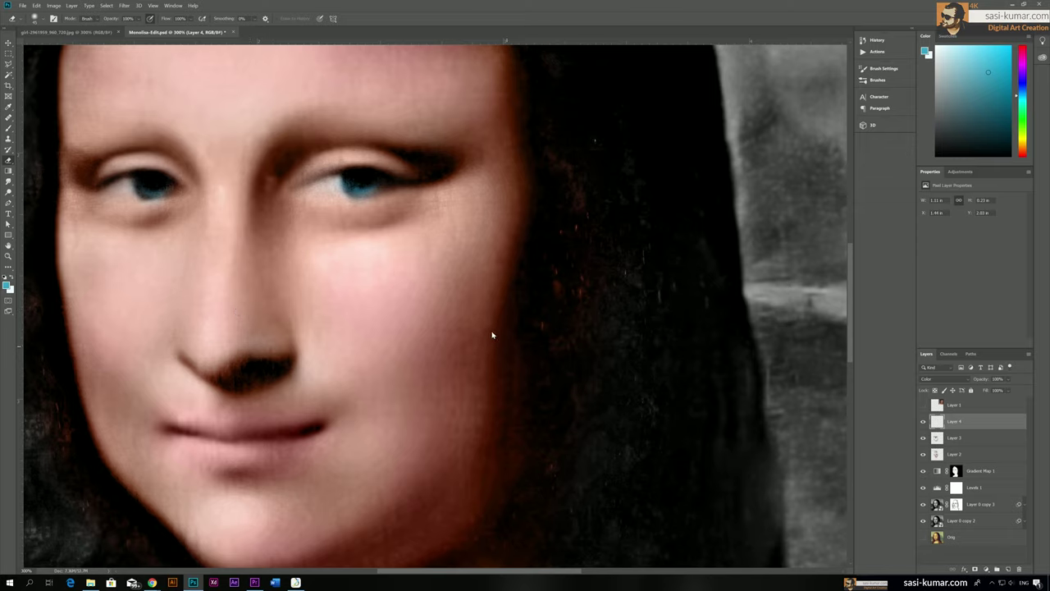
Step: Select Layer 2 and set the foreground color to red #9f200c, starting from a color sampled on the lips
left_click(943, 455)
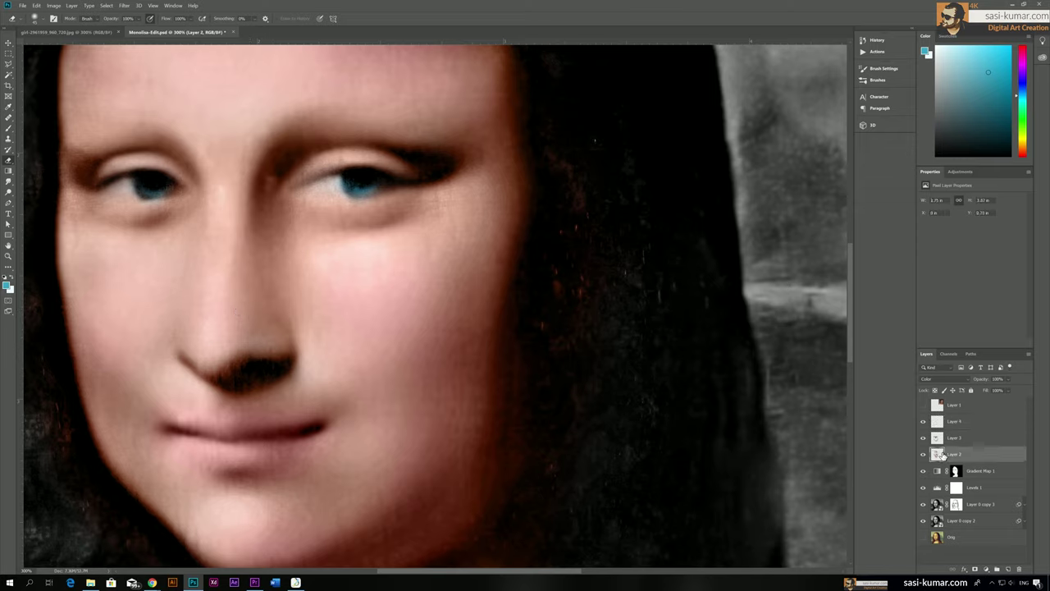
left_click(8, 283)
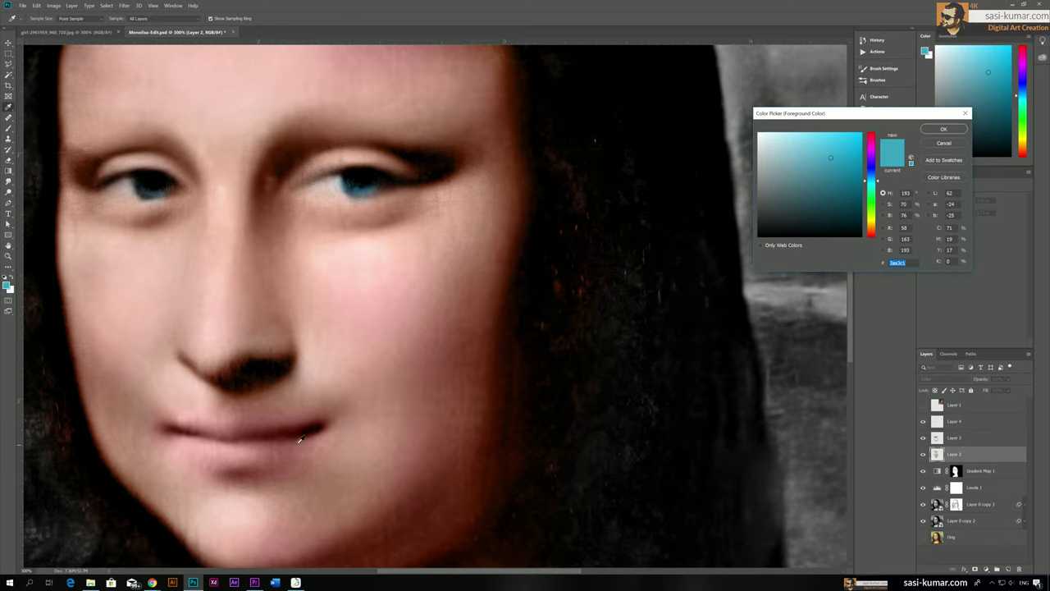
left_click(293, 429)
left_click(939, 130)
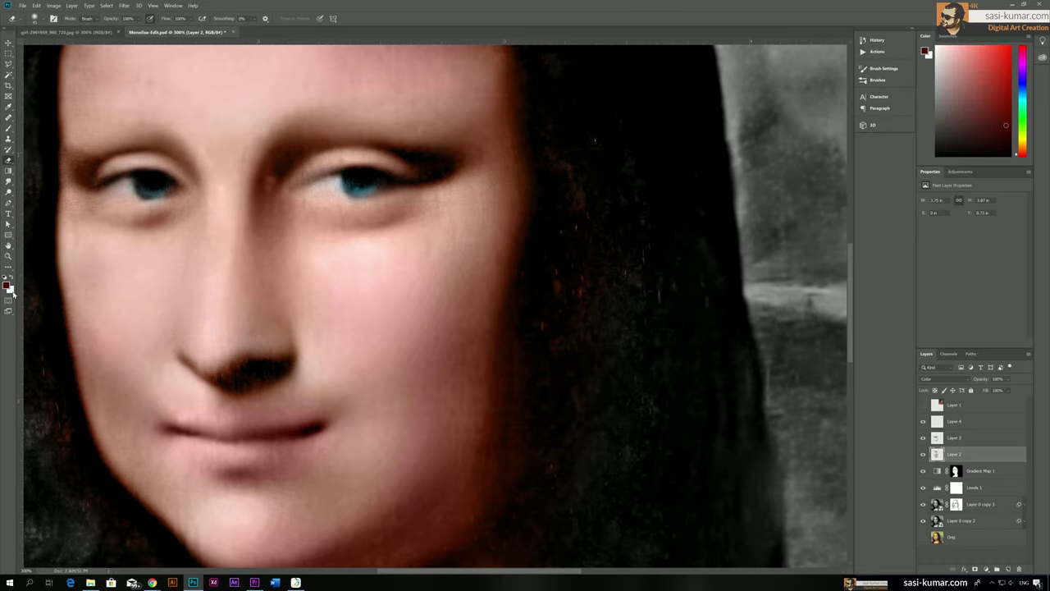
left_click(925, 52)
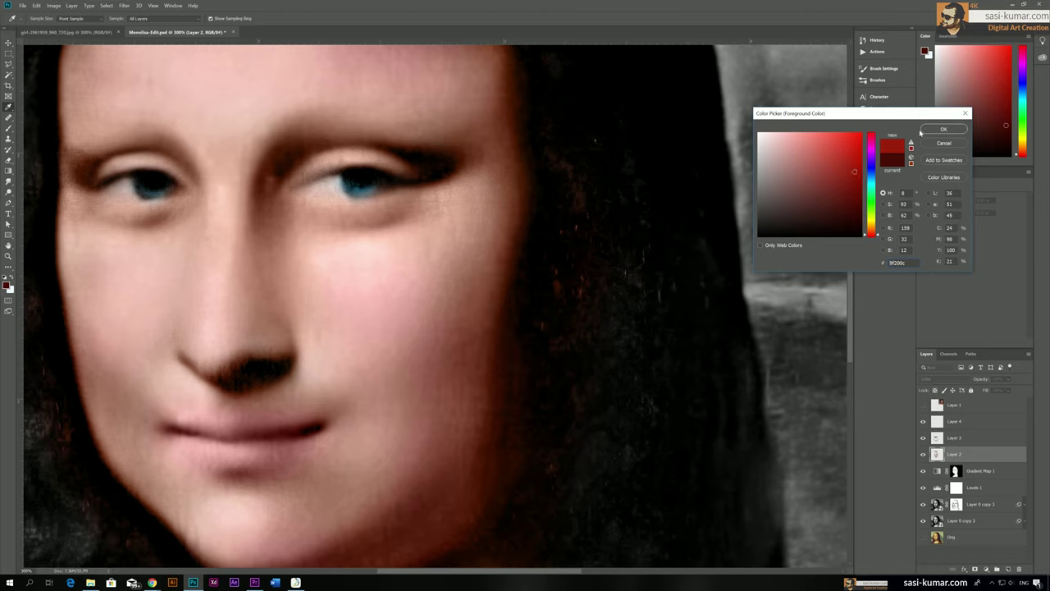
left_click(943, 129)
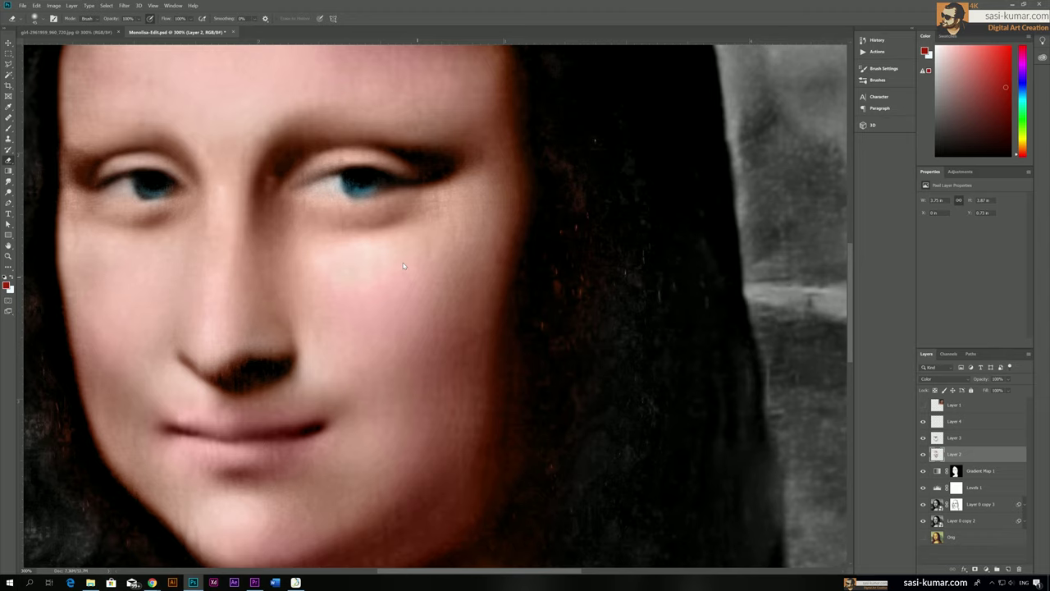
Step: Add a new layer above Layer 4 for the hair color and set its blend mode to Color
scroll(403, 265, "down", 5)
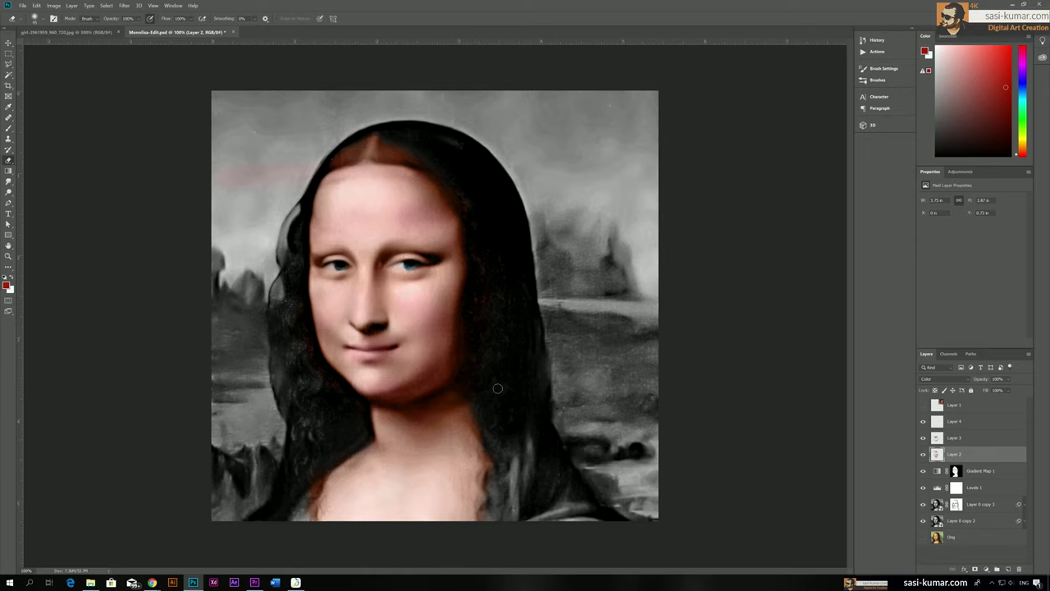
key("ctrl+minus")
key("ctrl+plus")
left_click(971, 422)
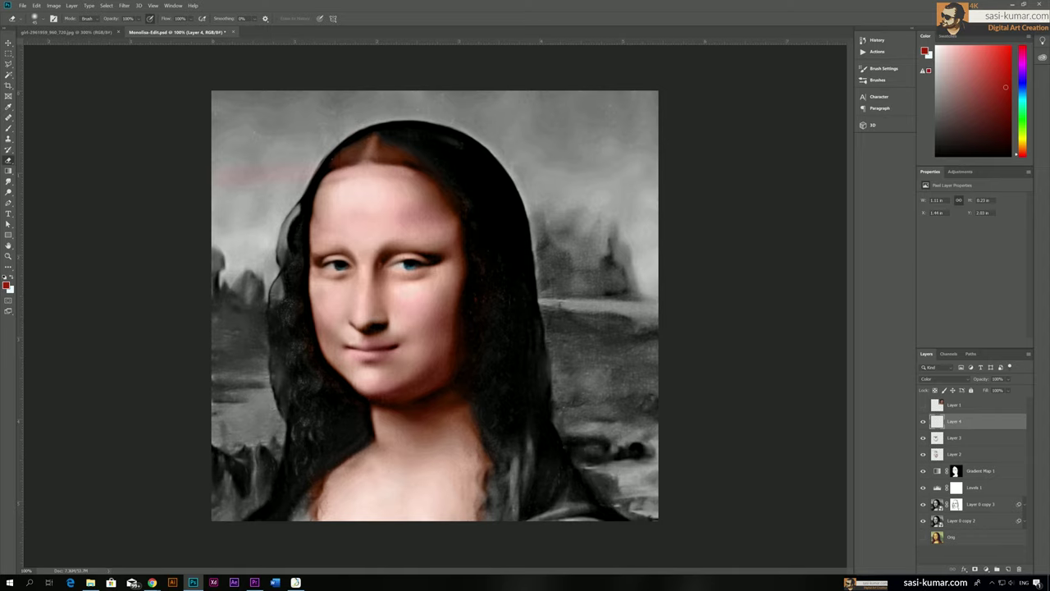
left_click(1008, 569)
left_click(932, 378)
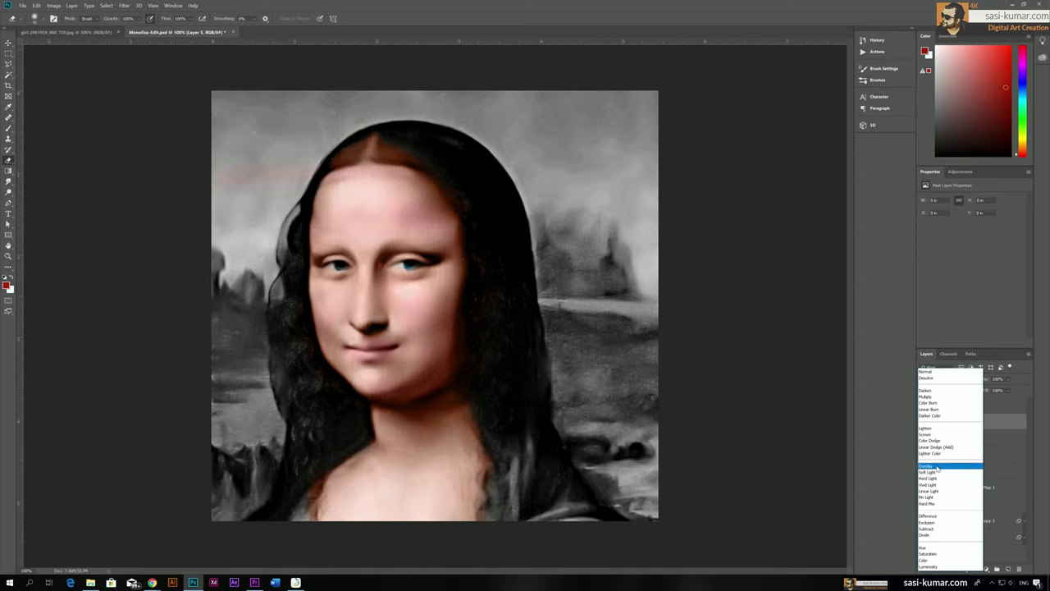
left_click(929, 560)
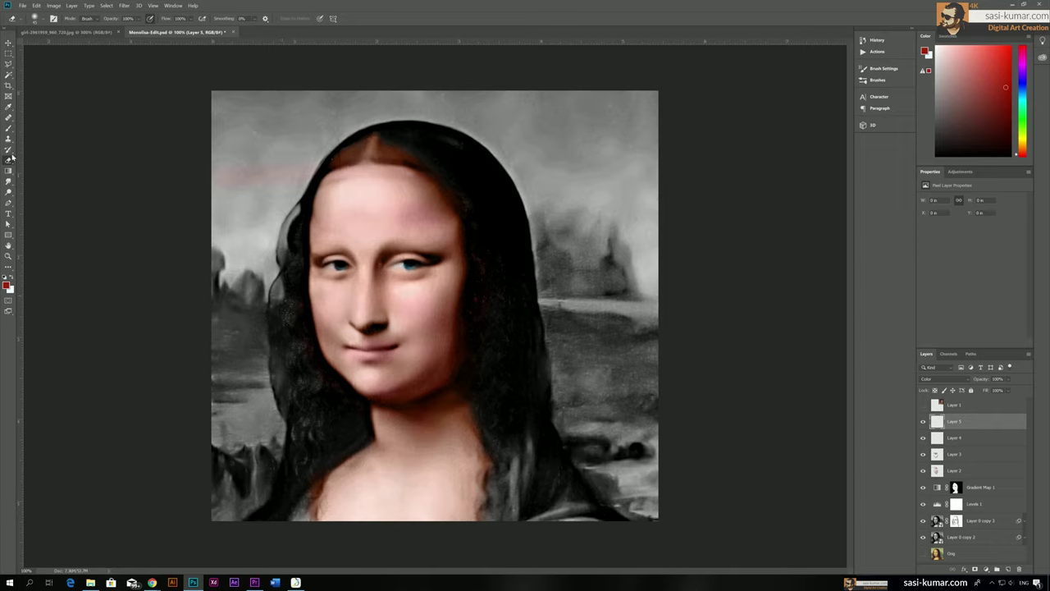
Step: Set the brush opacity to 40% and paint red strokes onto the hair at the parting and along the curls
left_click(8, 128)
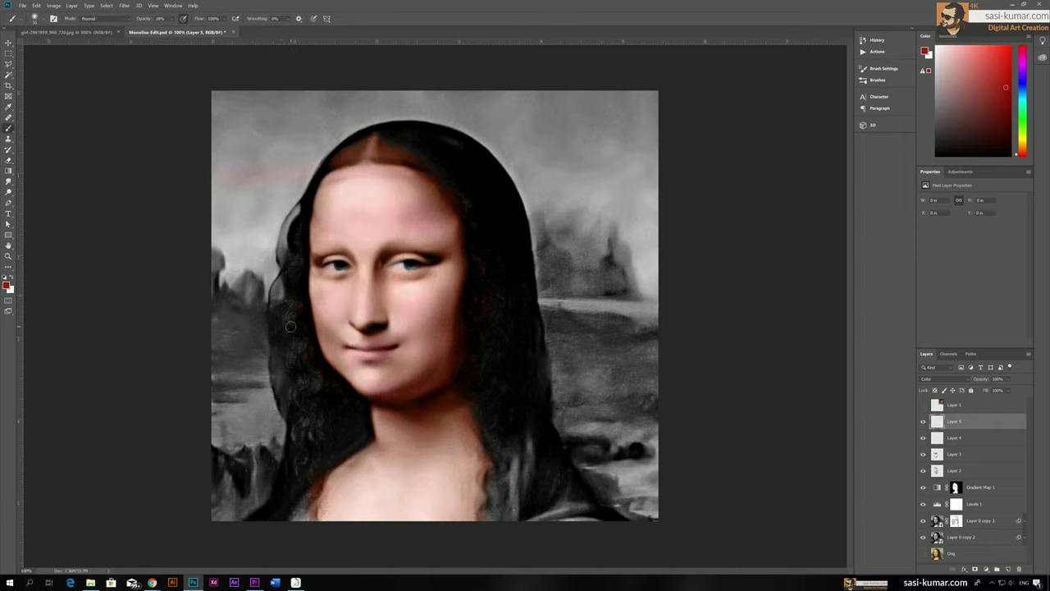
left_click(172, 19)
left_click_drag(185, 27, 181, 31)
left_click(139, 15)
left_click_drag(391, 149, 405, 145)
mouse_move(283, 275)
left_mouse_down()
mouse_move(283, 370)
mouse_move(294, 356)
mouse_move(307, 400)
mouse_move(312, 363)
mouse_move(306, 461)
left_mouse_up()
Step: Set the foreground color to a darker red and paint over the crown and the hair on both sides down to the shoulders
left_click(7, 285)
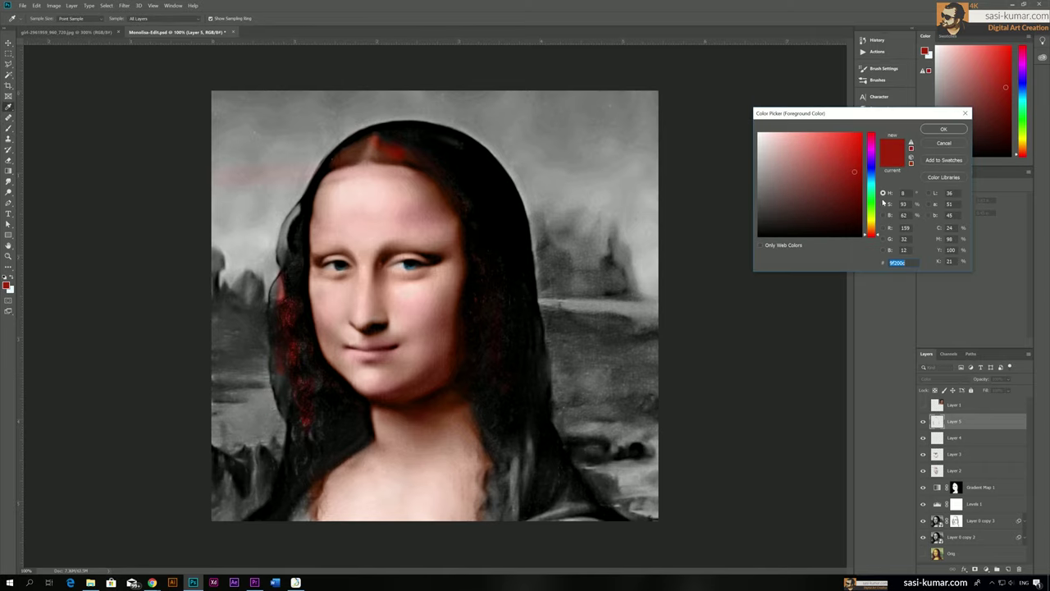
left_click(859, 200)
left_click(944, 129)
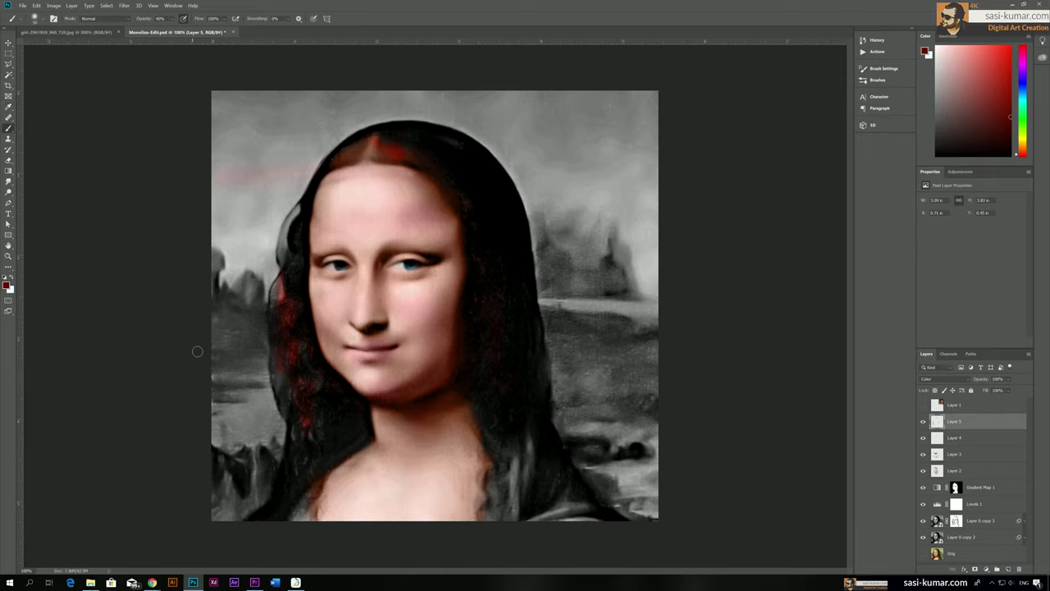
mouse_move(288, 307)
left_mouse_down()
mouse_move(278, 384)
mouse_move(299, 338)
mouse_move(316, 404)
mouse_move(317, 378)
left_mouse_up()
mouse_move(335, 433)
left_mouse_down()
mouse_move(332, 407)
mouse_move(353, 435)
mouse_move(329, 460)
mouse_move(323, 446)
mouse_move(249, 527)
mouse_move(302, 432)
mouse_move(295, 423)
mouse_move(292, 462)
mouse_move(292, 366)
mouse_move(274, 365)
mouse_move(291, 265)
mouse_move(290, 330)
mouse_move(291, 223)
mouse_move(279, 307)
mouse_move(292, 258)
mouse_move(291, 314)
left_mouse_up()
mouse_move(358, 156)
left_mouse_down()
mouse_move(348, 149)
mouse_move(382, 133)
mouse_move(459, 165)
left_mouse_up()
mouse_move(495, 324)
left_mouse_down()
mouse_move(521, 367)
mouse_move(530, 351)
mouse_move(511, 285)
mouse_move(525, 388)
mouse_move(482, 382)
mouse_move(484, 339)
mouse_move(507, 538)
mouse_move(498, 464)
mouse_move(488, 515)
mouse_move(519, 491)
mouse_move(539, 521)
mouse_move(538, 496)
mouse_move(554, 483)
mouse_move(545, 468)
mouse_move(600, 533)
left_mouse_up()
mouse_move(493, 350)
left_mouse_down()
mouse_move(503, 406)
mouse_move(523, 313)
mouse_move(516, 323)
mouse_move(559, 492)
mouse_move(525, 478)
mouse_move(524, 515)
left_mouse_up()
mouse_move(283, 254)
left_mouse_down()
mouse_move(283, 335)
mouse_move(304, 420)
mouse_move(267, 507)
mouse_move(317, 464)
left_mouse_up()
Step: Set the foreground color to dark green #00624a and paint the veil and garment along both sides of the hair
left_click(10, 287)
left_click(872, 210)
left_click_drag(868, 200, 870, 193)
left_click(860, 195)
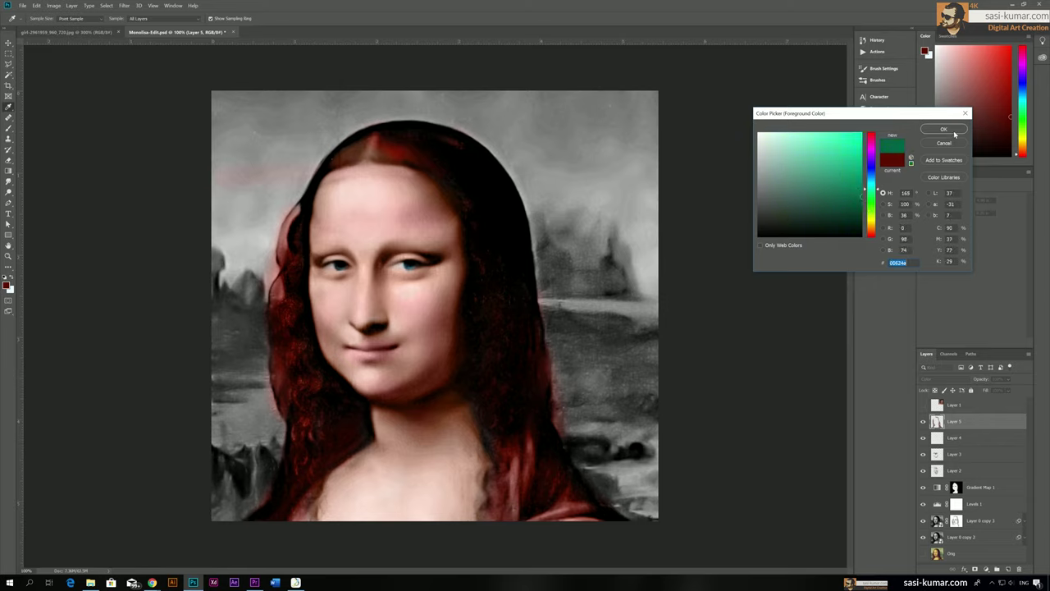
left_click(954, 133)
key("b")
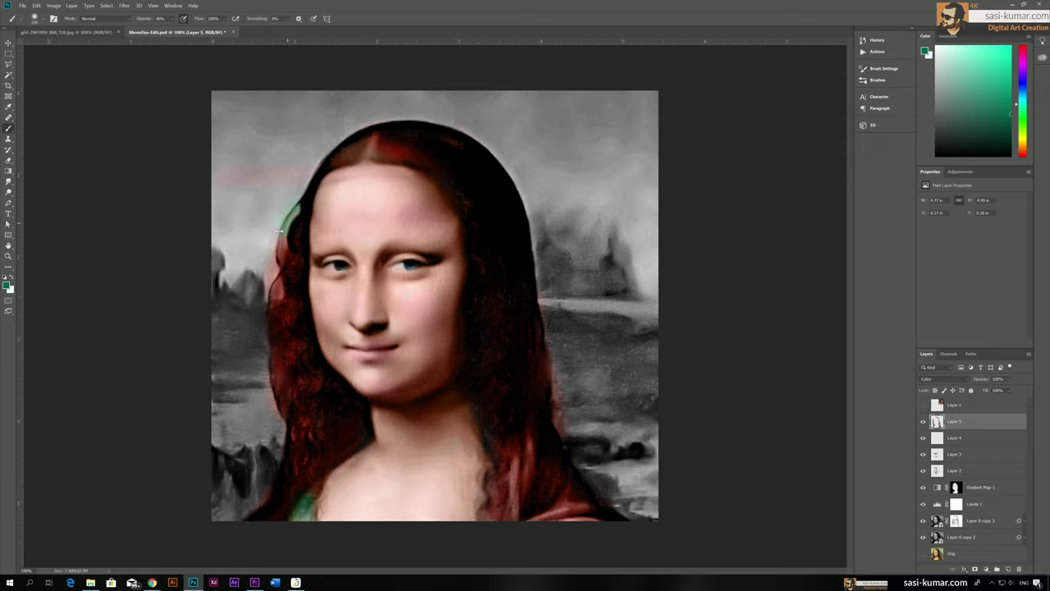
left_click_drag(280, 232, 276, 260)
mouse_move(539, 327)
left_mouse_down()
mouse_move(553, 445)
mouse_move(579, 476)
left_mouse_up()
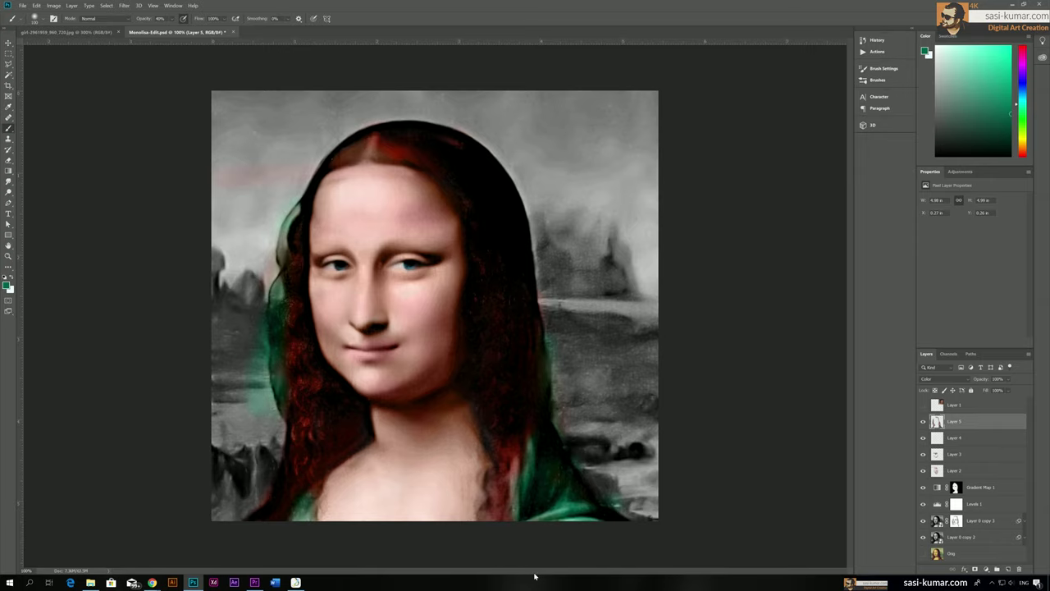
key("ctrl+minus")
key("ctrl+minus")
key("ctrl+minus")
key("ctrl+plus")
key("ctrl+plus")
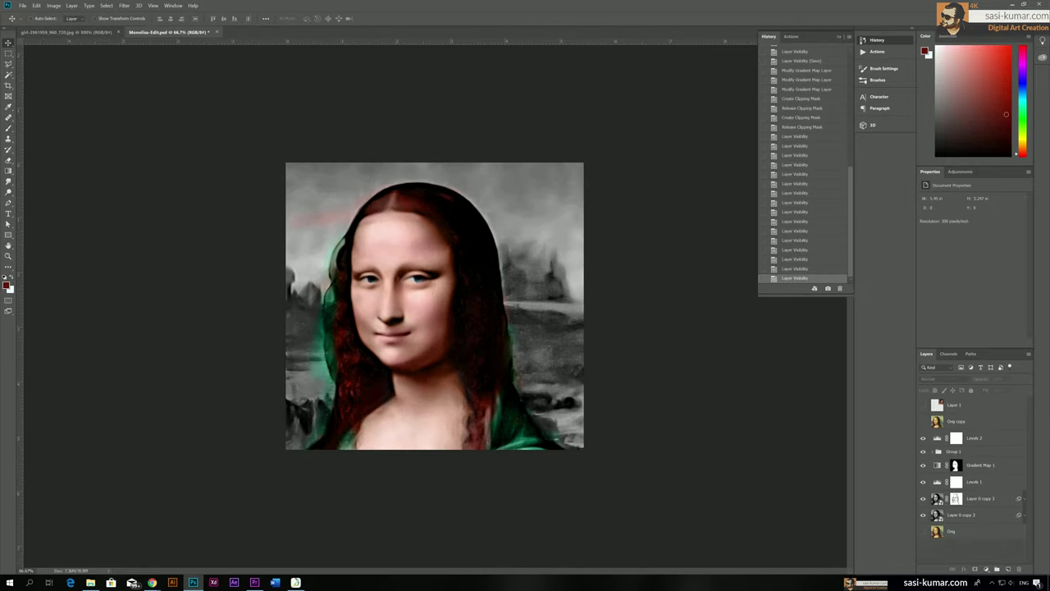
Step: Group the Levels 2, Group 1, Gradient Map 1 and Levels 1 layers together
left_click(999, 516)
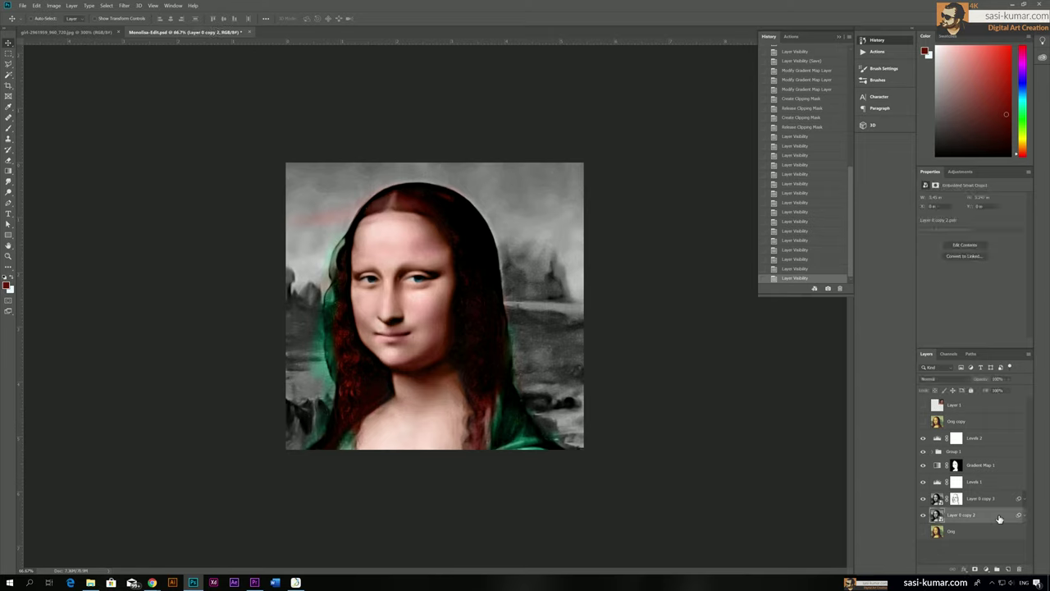
left_click(993, 455)
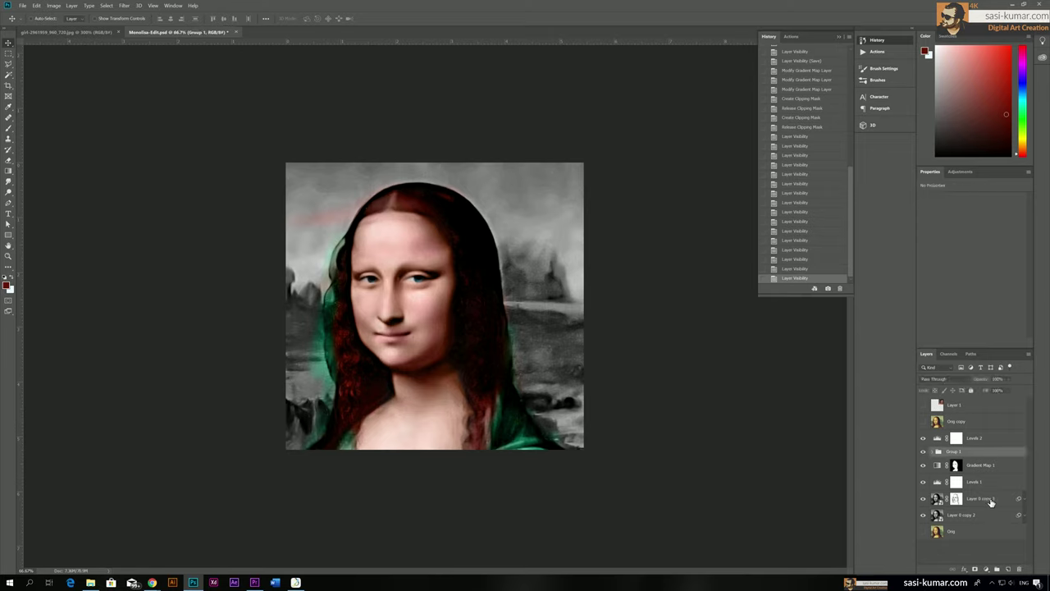
left_click(991, 500, "shift")
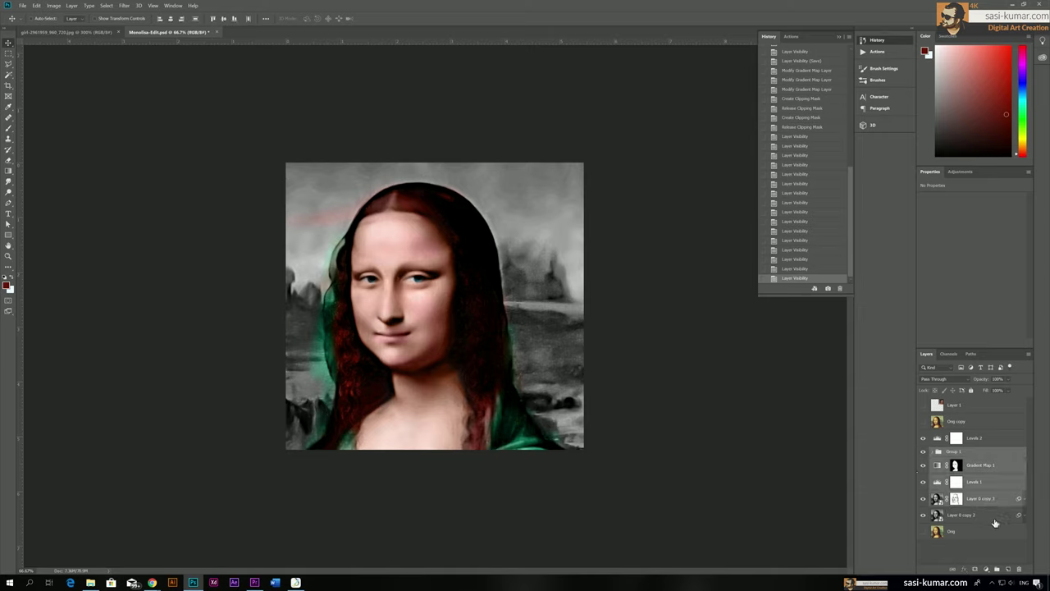
left_click(986, 488, "shift")
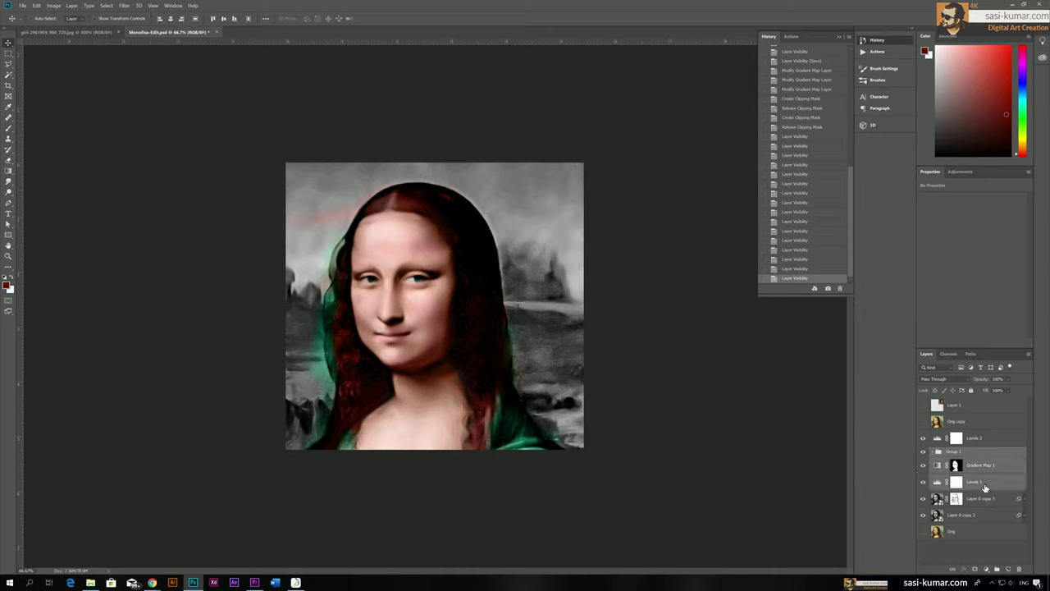
left_click(991, 439)
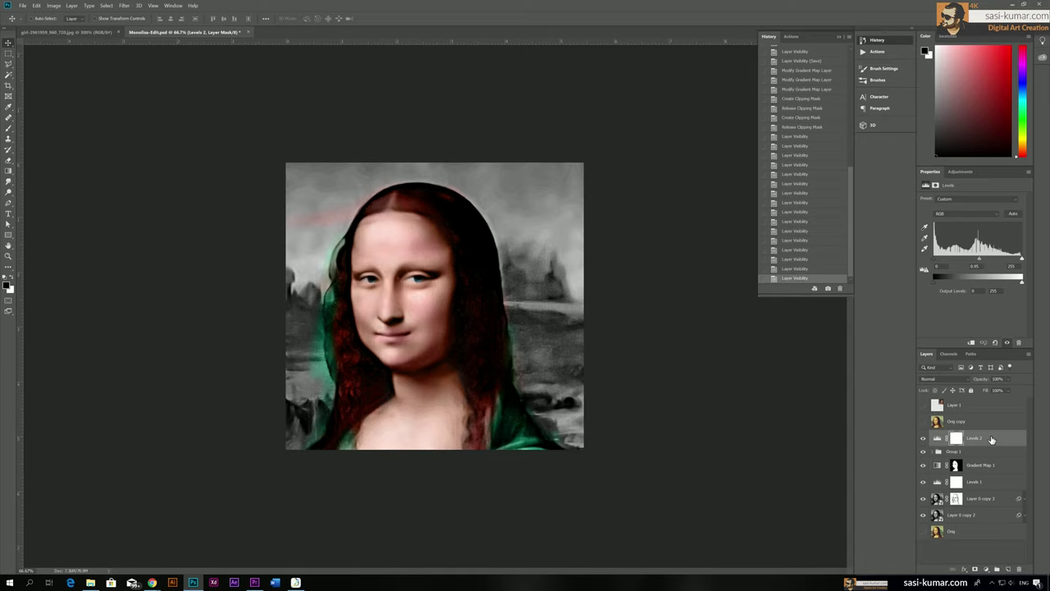
left_click(986, 484, "shift")
right_click(987, 485)
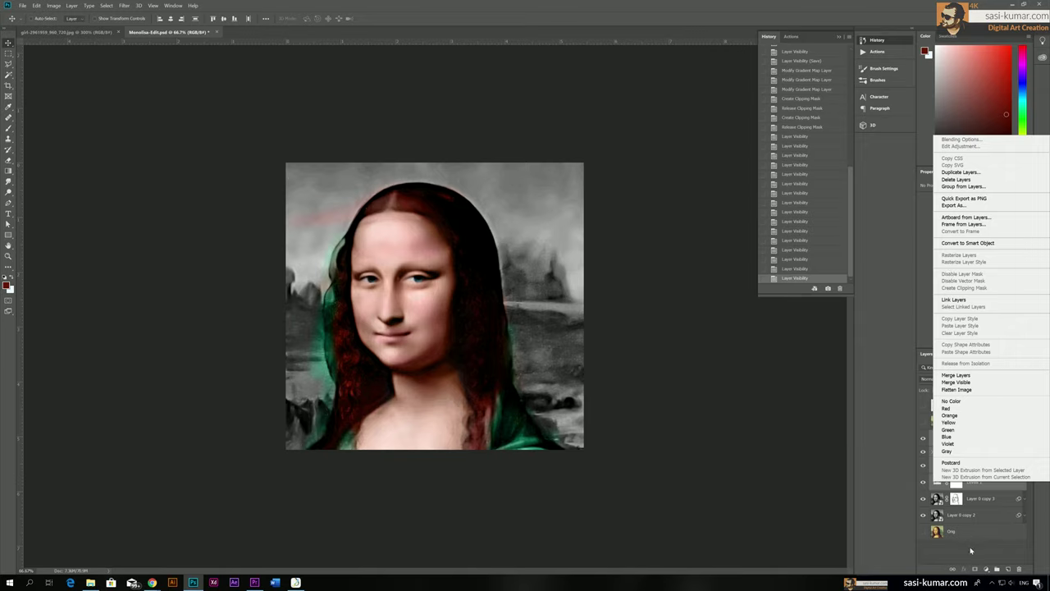
left_click(997, 569)
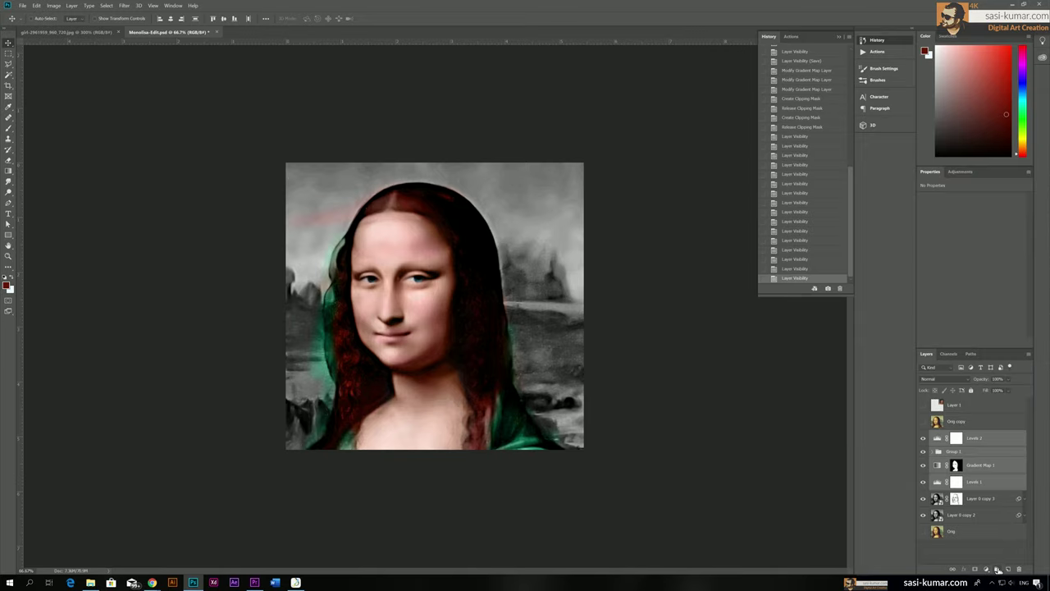
left_click(996, 569)
Step: Toggle the visibility of the new color group and the Layer 0 copies beneath it to compare their effects
left_click(923, 435)
left_click(923, 438)
left_click(923, 437)
left_click(923, 437)
left_click(924, 451)
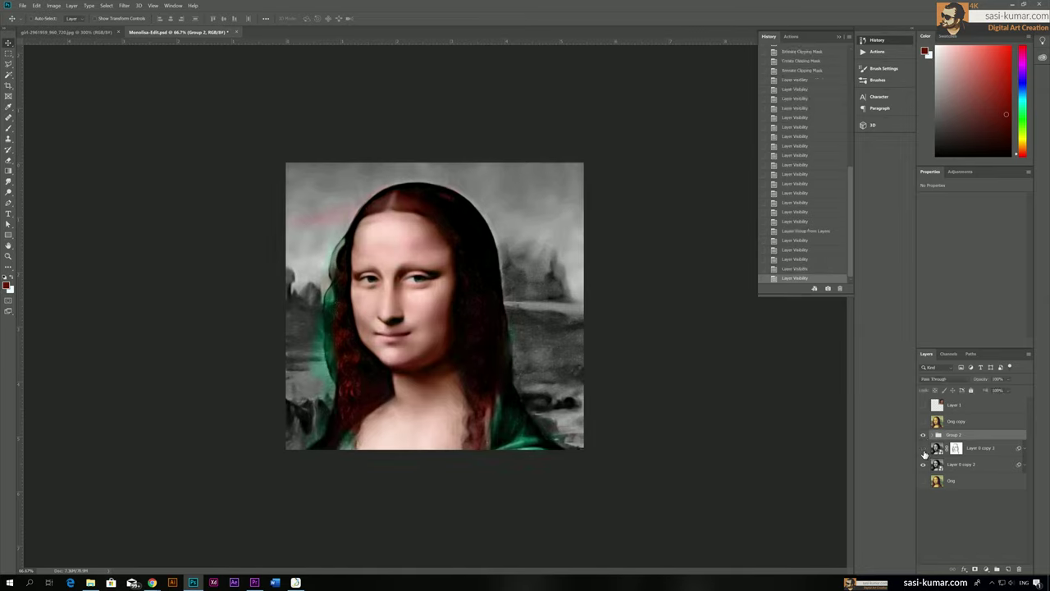
left_click(923, 451)
left_click(924, 465)
left_click(923, 449)
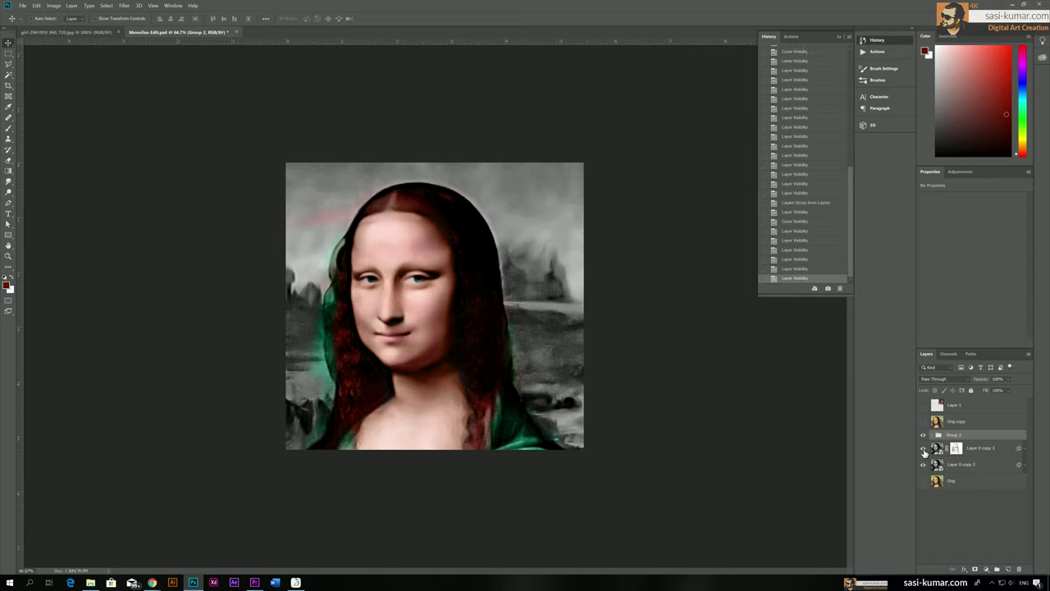
Step: Group Layer 0 copy 2 and Layer 0 copy 3 and name the group base
left_click(989, 465)
left_click(923, 449)
left_click(974, 452, "shift")
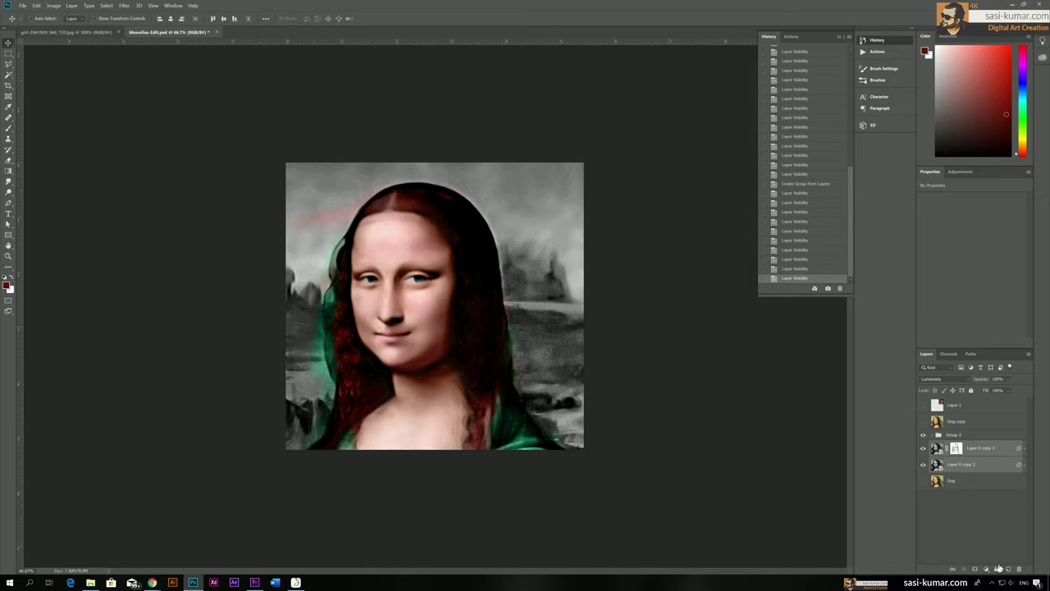
left_click(998, 568)
double_click(951, 445)
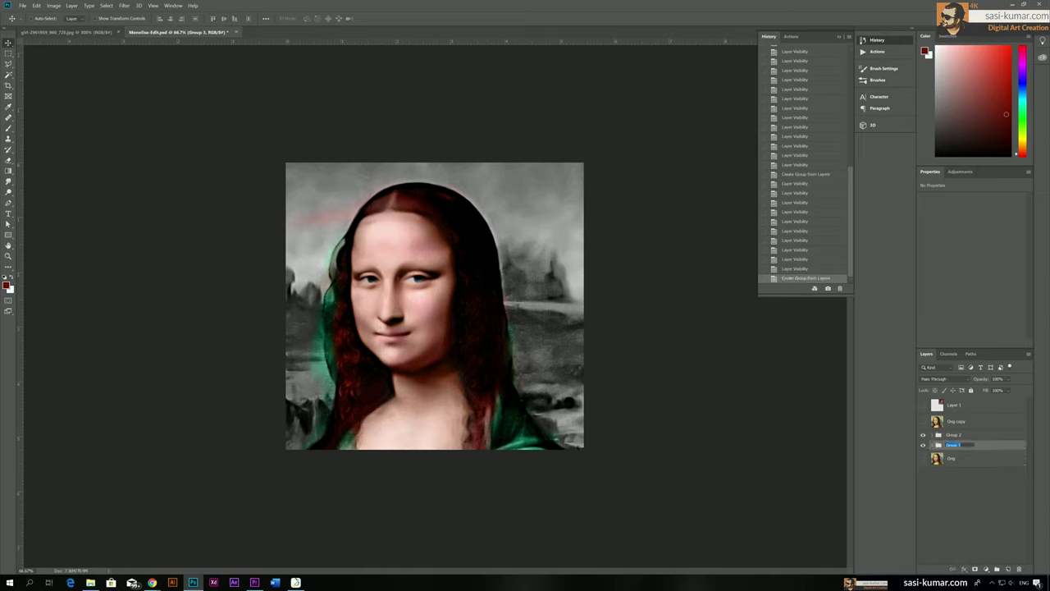
type("base")
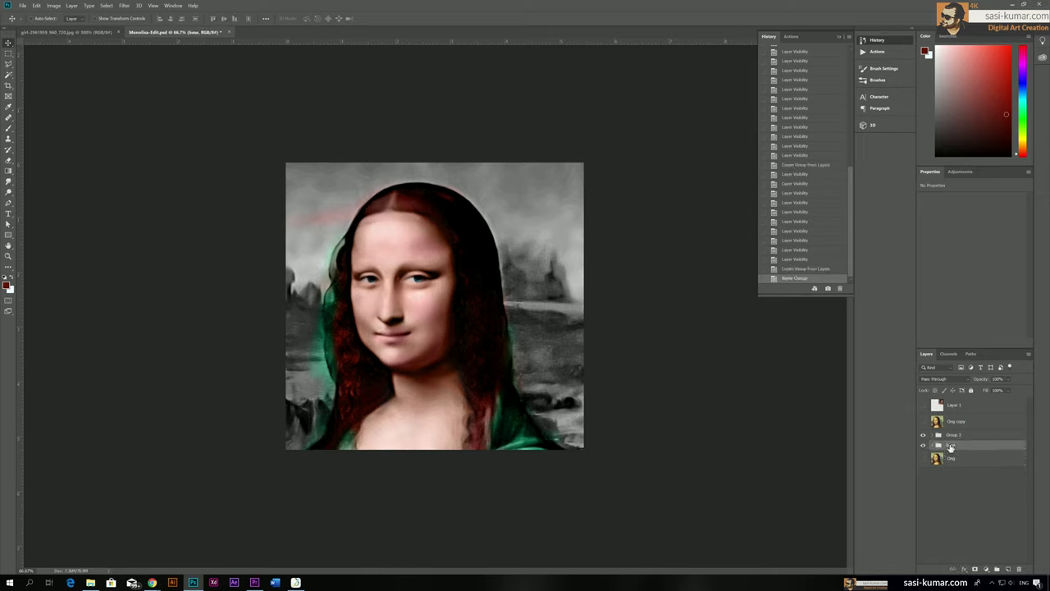
Step: Rename Group 2 as colour and add a layer mask to it
key("shift+Tab")
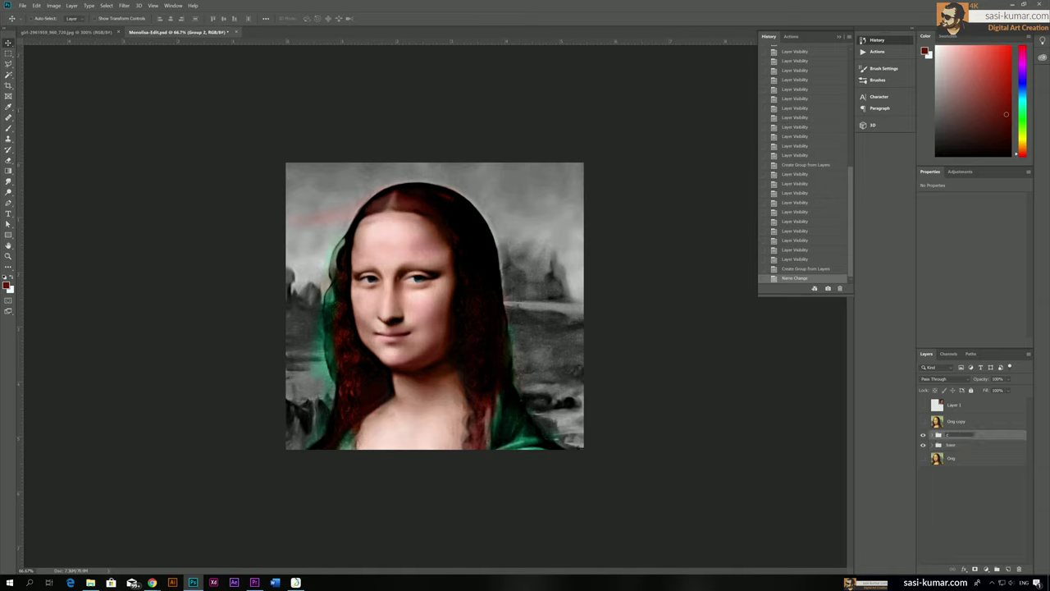
type("colour")
key("Return")
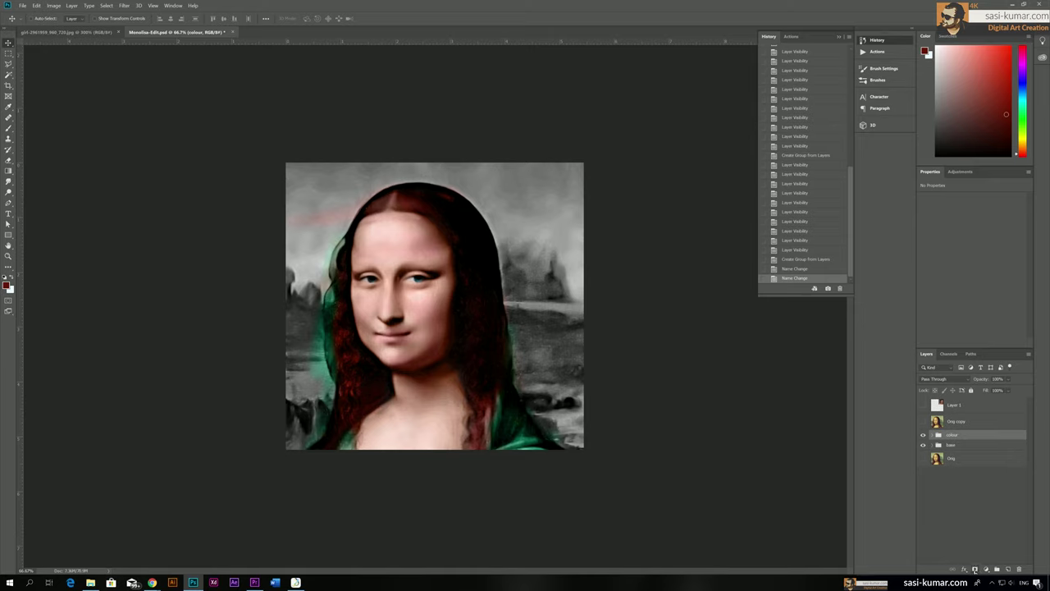
left_click(975, 570)
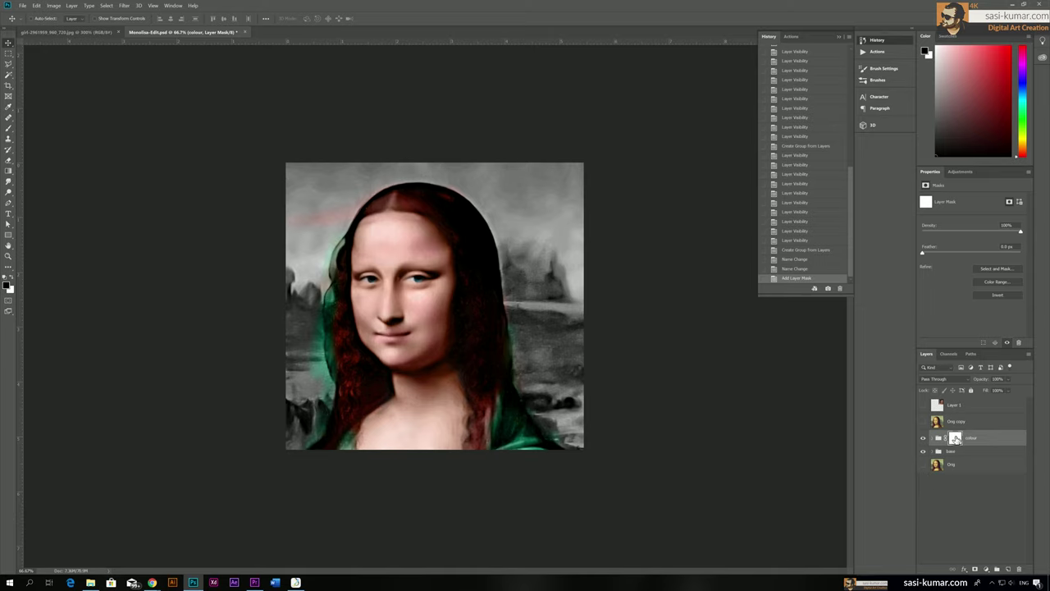
Step: Set the brush opacity to 100% and paint black on the colour group's mask over the green spill left of the veil
key("ctrl+plus")
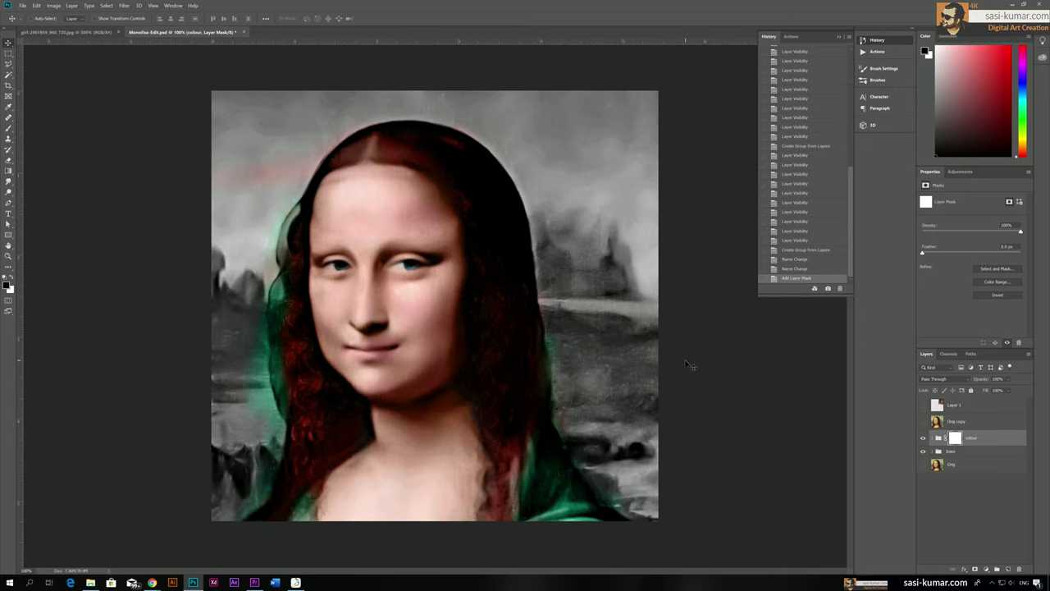
key("b")
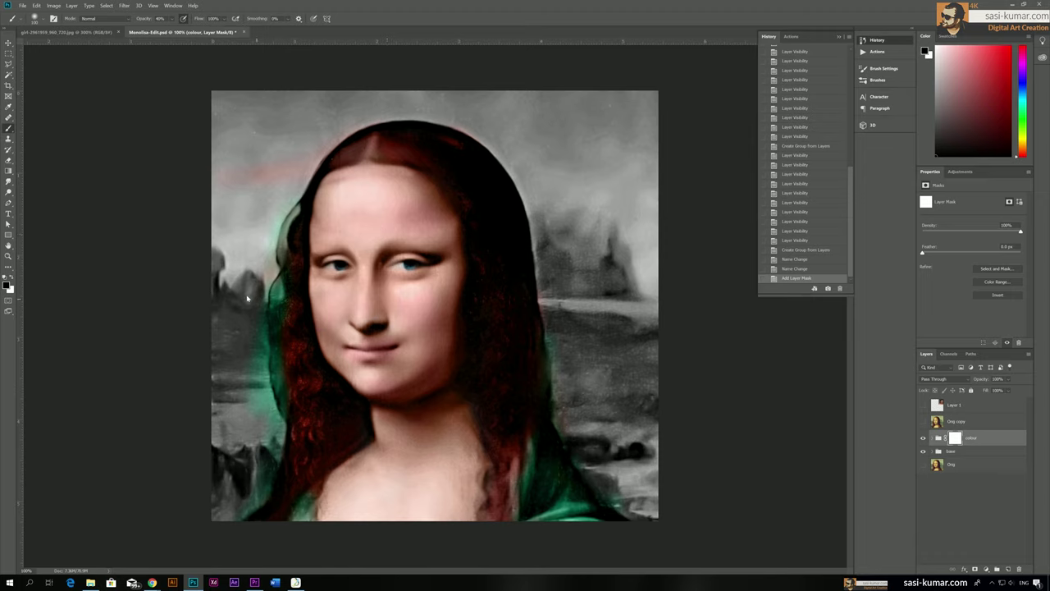
left_click_drag(252, 378, 258, 414)
left_click(171, 18)
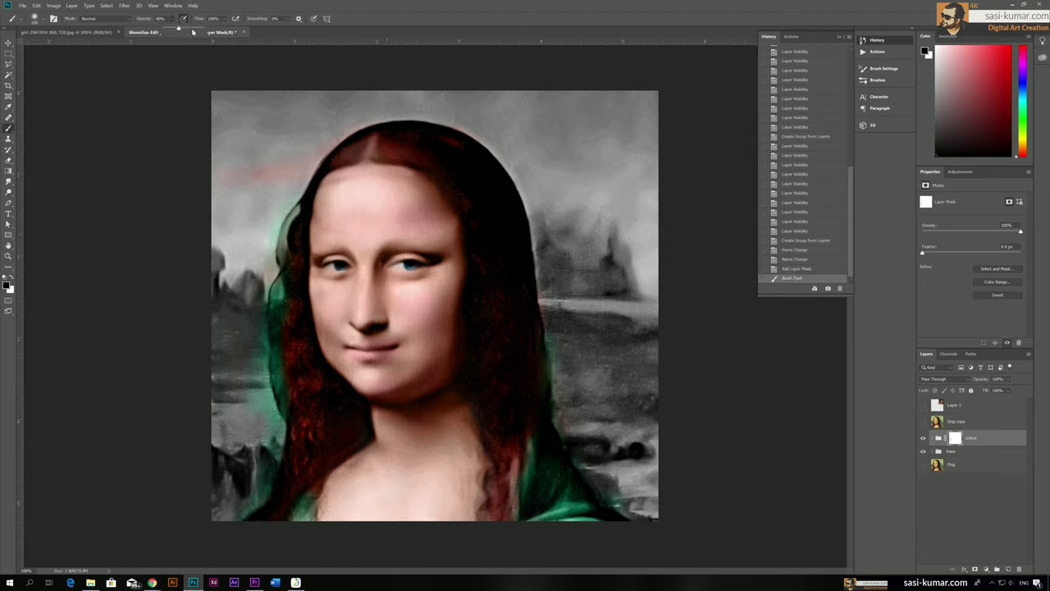
left_click(244, 318)
mouse_move(251, 395)
left_mouse_down()
mouse_move(258, 408)
mouse_move(230, 390)
left_mouse_up()
left_click_drag(234, 373, 242, 353)
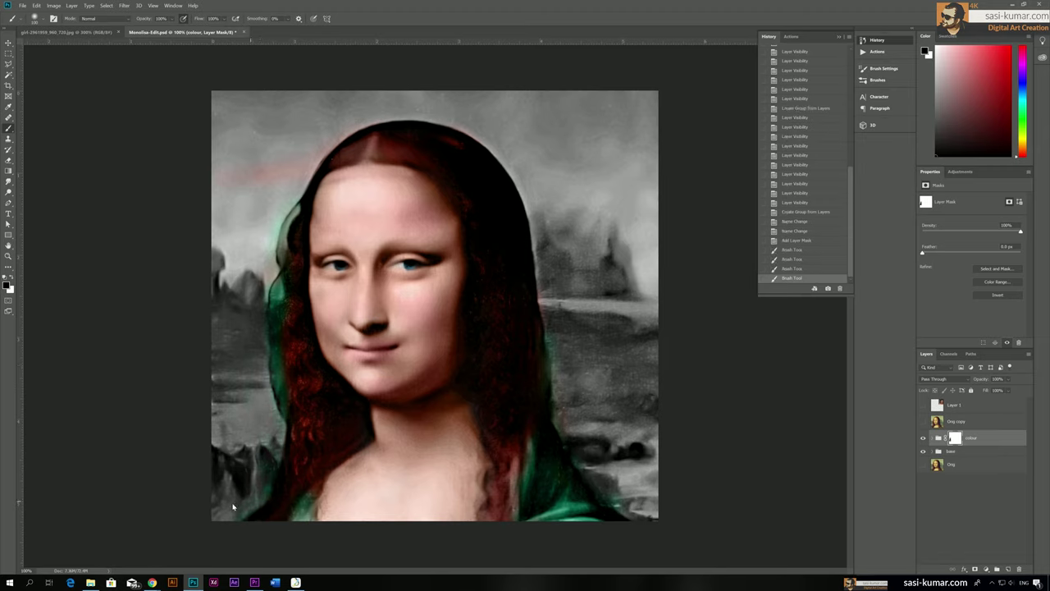
left_click_drag(232, 506, 238, 492)
left_click_drag(233, 490, 235, 478)
Step: Paint black on the colour group's mask over the stray red and green in the sky and right of the figure
left_click_drag(311, 427, 333, 408)
mouse_move(576, 457)
left_mouse_down()
mouse_move(611, 484)
mouse_move(582, 459)
left_mouse_up()
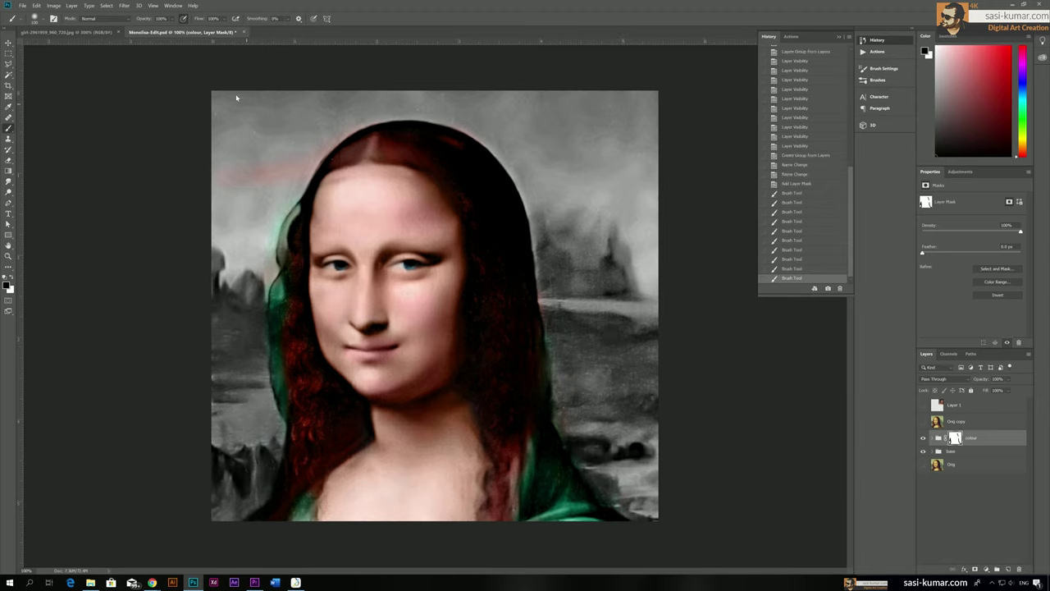
mouse_move(311, 126)
left_mouse_down()
mouse_move(276, 159)
mouse_move(237, 150)
mouse_move(220, 179)
mouse_move(350, 107)
left_mouse_up()
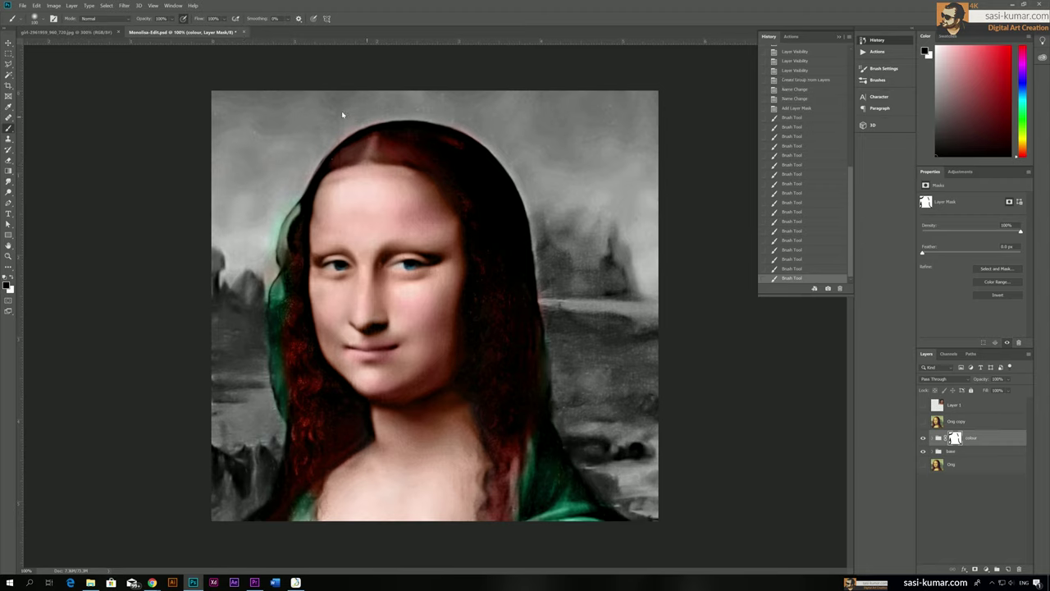
left_click_drag(229, 205, 246, 209)
mouse_move(538, 258)
left_mouse_down()
mouse_move(552, 394)
mouse_move(555, 353)
left_mouse_up()
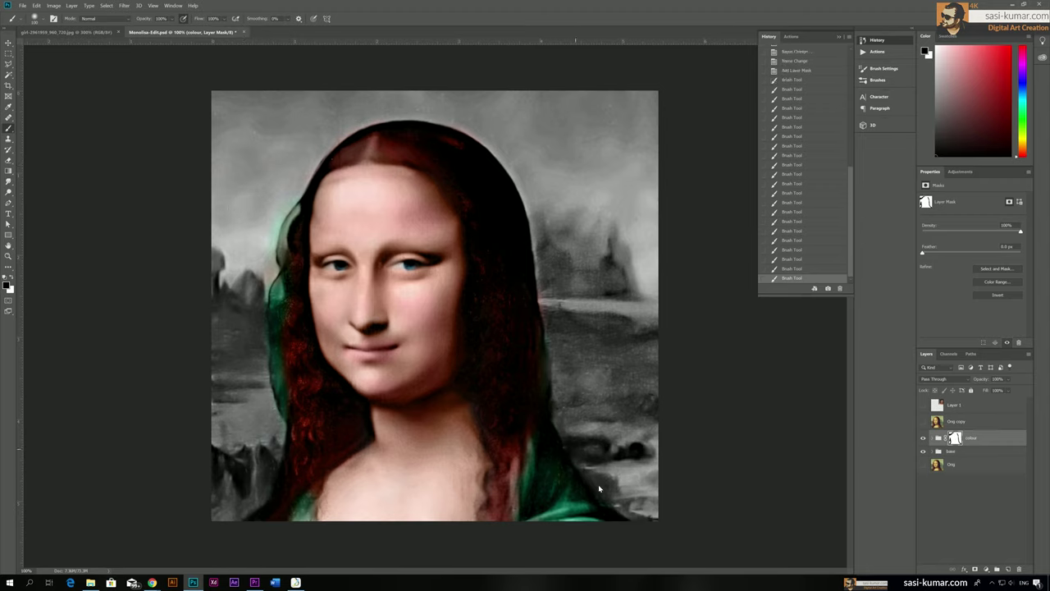
Step: Add a layer mask to the base group and make the Orig layer visible beneath it
left_click(968, 451)
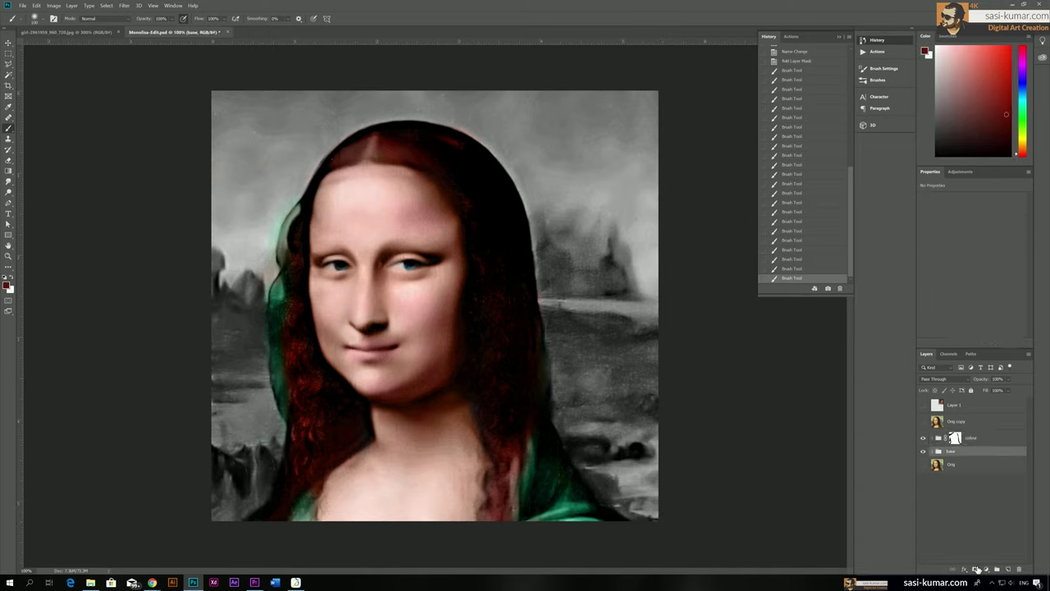
left_click(974, 568)
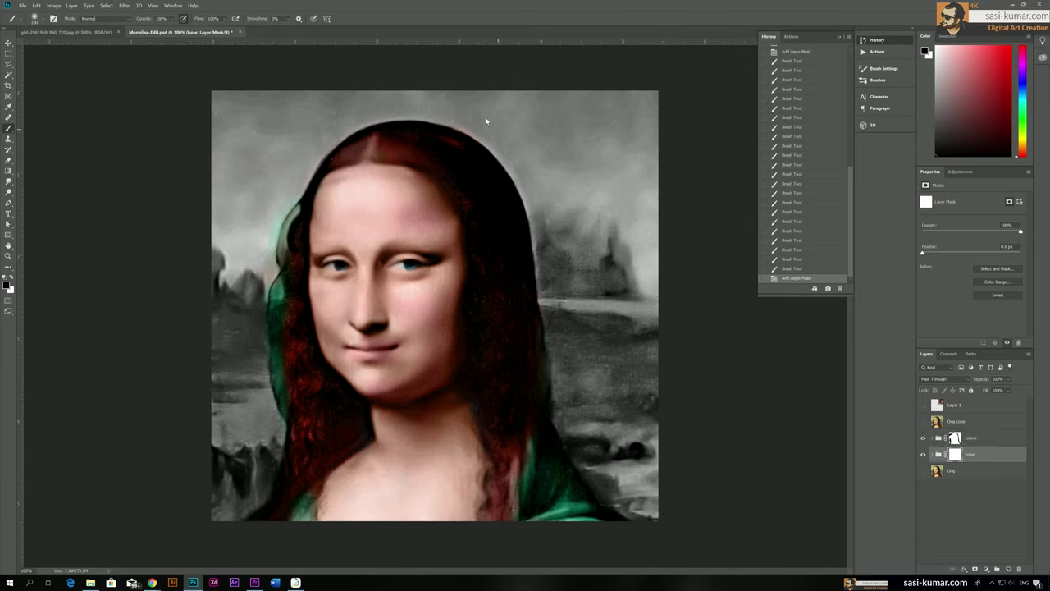
left_click_drag(485, 121, 532, 194)
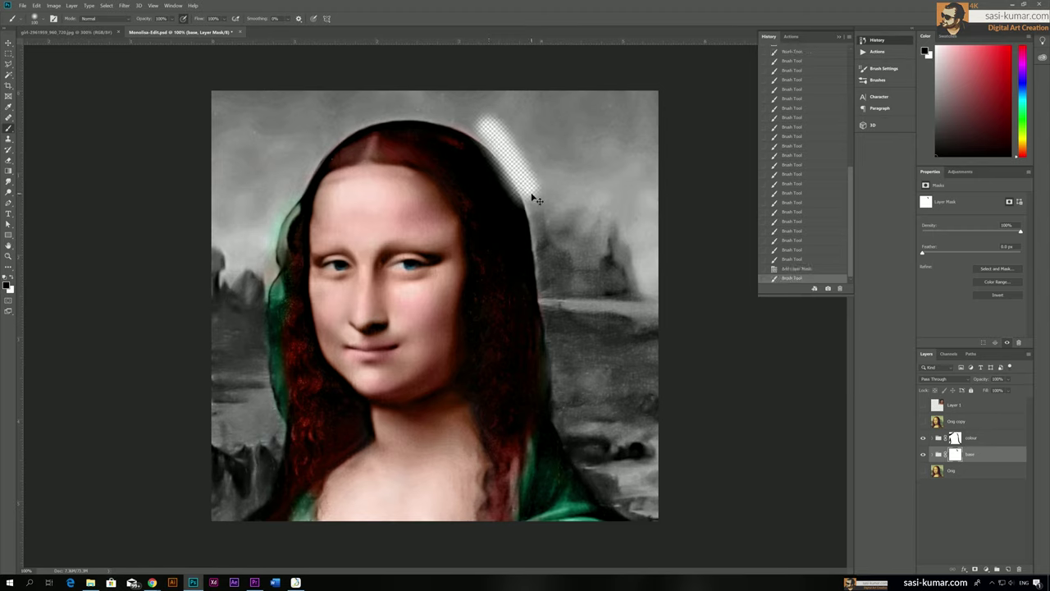
key("ctrl+z")
left_click(923, 472)
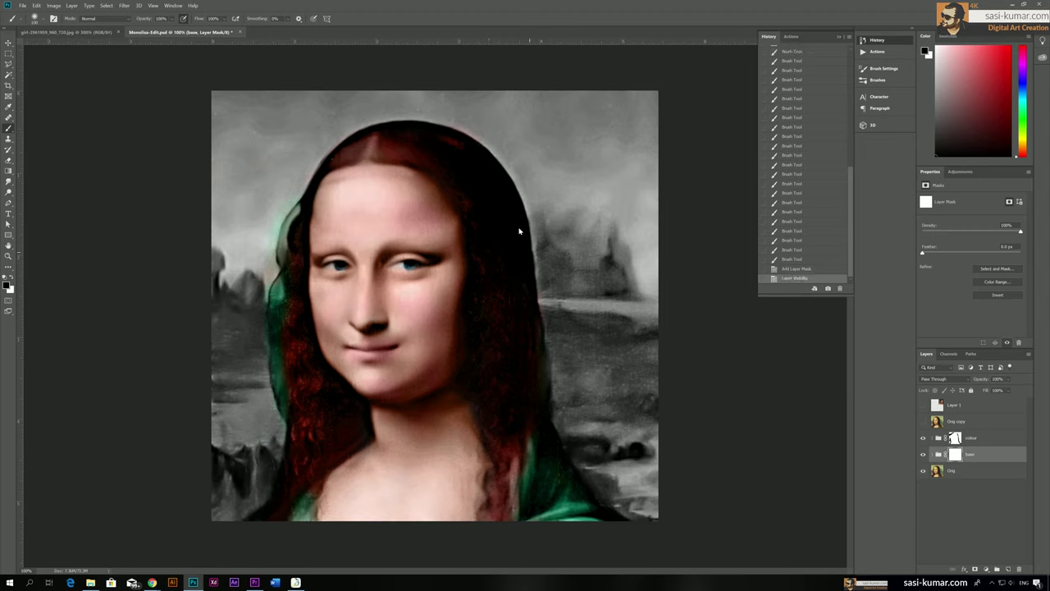
Step: Paint black on the base group's mask over the right-hand background and upper sky to reveal the original painting
mouse_move(491, 134)
left_mouse_down()
mouse_move(543, 202)
mouse_move(509, 133)
mouse_move(521, 161)
mouse_move(539, 131)
mouse_move(626, 139)
mouse_move(658, 260)
mouse_move(644, 425)
mouse_move(633, 432)
mouse_move(638, 474)
mouse_move(563, 425)
mouse_move(620, 499)
mouse_move(595, 305)
mouse_move(590, 396)
mouse_move(561, 385)
mouse_move(560, 415)
mouse_move(548, 293)
mouse_move(558, 337)
mouse_move(586, 331)
mouse_move(593, 258)
mouse_move(638, 322)
left_mouse_up()
mouse_move(566, 328)
left_mouse_down()
mouse_move(584, 283)
mouse_move(517, 175)
mouse_move(540, 236)
mouse_move(559, 397)
left_mouse_up()
mouse_move(548, 88)
left_mouse_down()
mouse_move(654, 151)
mouse_move(643, 214)
left_mouse_up()
mouse_move(582, 113)
left_mouse_down()
mouse_move(382, 96)
mouse_move(670, 88)
left_mouse_up()
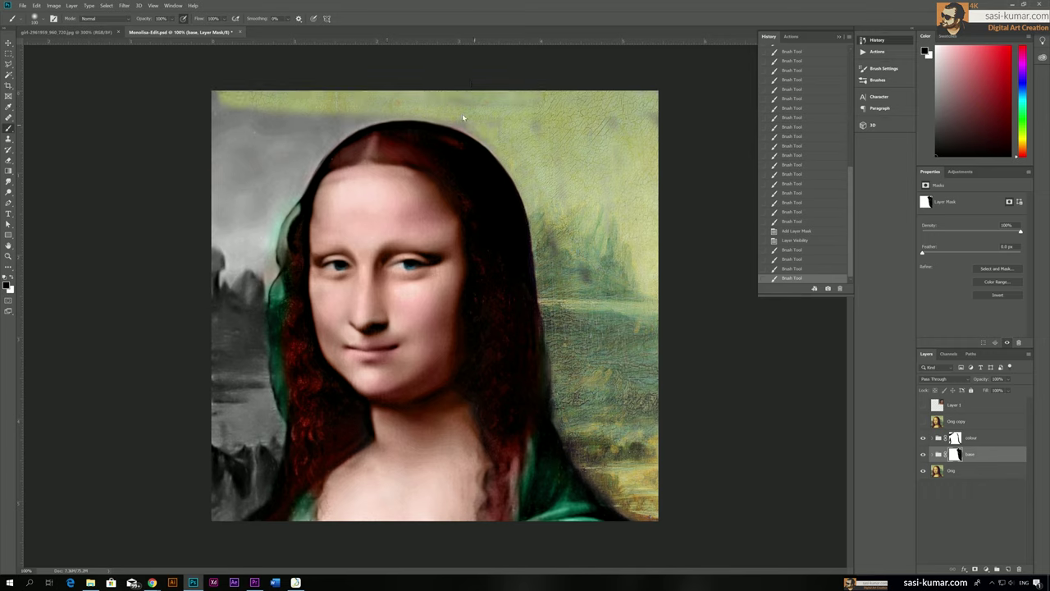
Step: Paint black on the base group's mask over the left sky and landscape up to the veil to reveal the original background
mouse_move(400, 107)
left_mouse_down()
mouse_move(351, 107)
mouse_move(206, 224)
left_mouse_up()
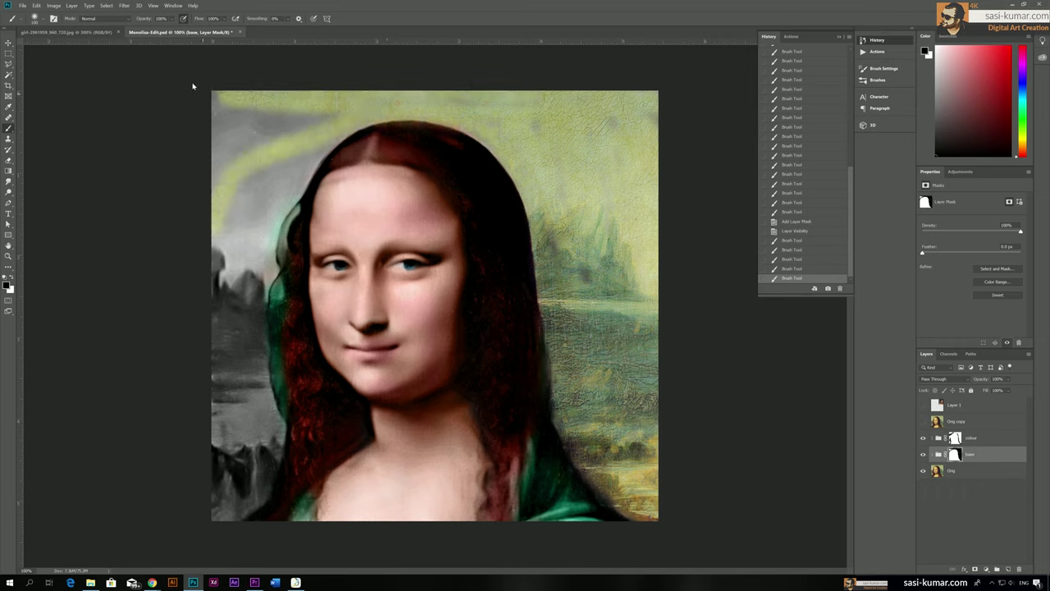
mouse_move(211, 97)
left_mouse_down()
mouse_move(190, 128)
mouse_move(220, 98)
mouse_move(214, 175)
mouse_move(243, 166)
mouse_move(233, 105)
mouse_move(266, 104)
mouse_move(264, 119)
mouse_move(335, 98)
left_mouse_up()
mouse_move(329, 141)
left_mouse_down()
mouse_move(253, 222)
mouse_move(238, 283)
mouse_move(215, 271)
mouse_move(272, 167)
left_mouse_up()
mouse_move(246, 271)
left_mouse_down()
mouse_move(213, 369)
mouse_move(218, 443)
mouse_move(204, 498)
mouse_move(223, 502)
mouse_move(265, 466)
mouse_move(272, 439)
mouse_move(259, 386)
left_mouse_up()
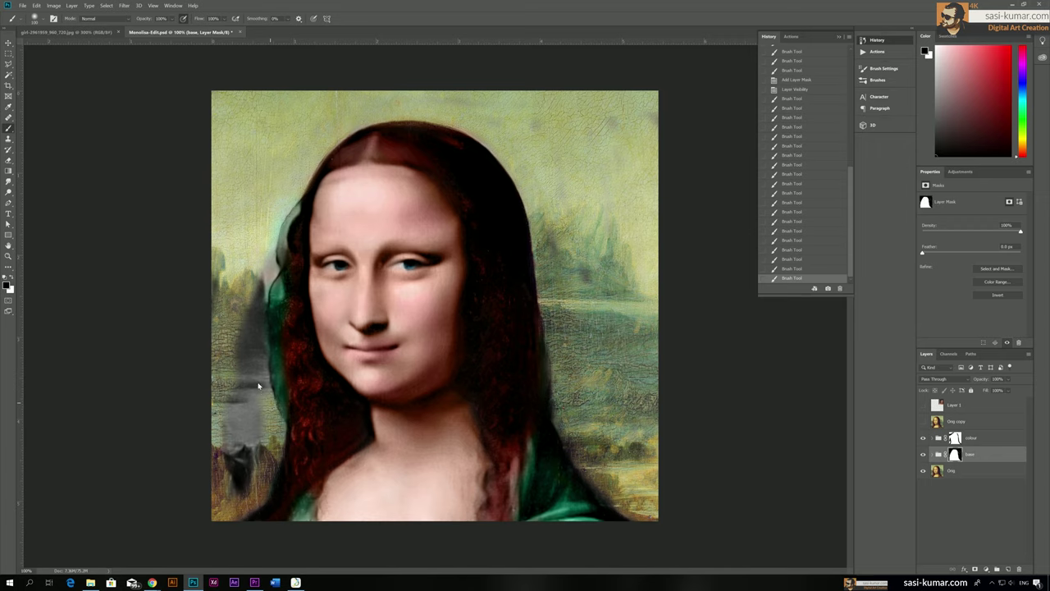
mouse_move(254, 343)
left_mouse_down()
mouse_move(252, 277)
mouse_move(267, 231)
mouse_move(213, 390)
mouse_move(250, 315)
mouse_move(232, 287)
mouse_move(227, 456)
mouse_move(218, 405)
mouse_move(231, 428)
mouse_move(249, 414)
mouse_move(236, 496)
left_mouse_up()
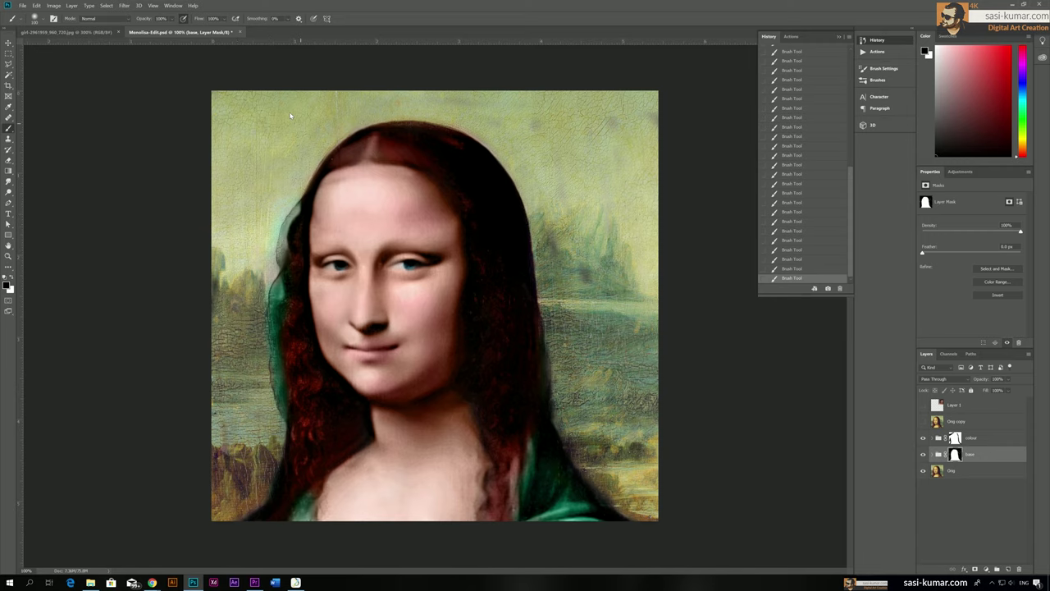
Step: Paint white on the base group's mask along the veil's left edge, from beside the forehead down to the shoulder
key("ctrl+plus")
key("ctrl+plus")
left_click_drag(509, 246, 579, 157)
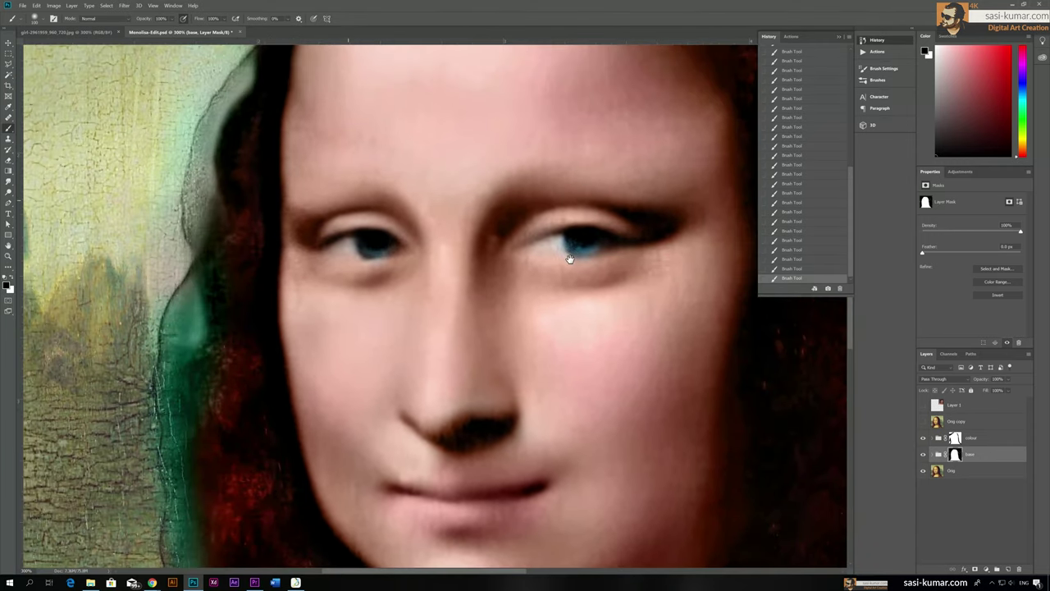
key("x")
mouse_move(232, 51)
left_mouse_down()
mouse_move(193, 138)
mouse_move(194, 268)
mouse_move(163, 345)
mouse_move(175, 420)
mouse_move(165, 507)
mouse_move(163, 364)
mouse_move(164, 476)
left_mouse_up()
left_click_drag(189, 429, 241, 206)
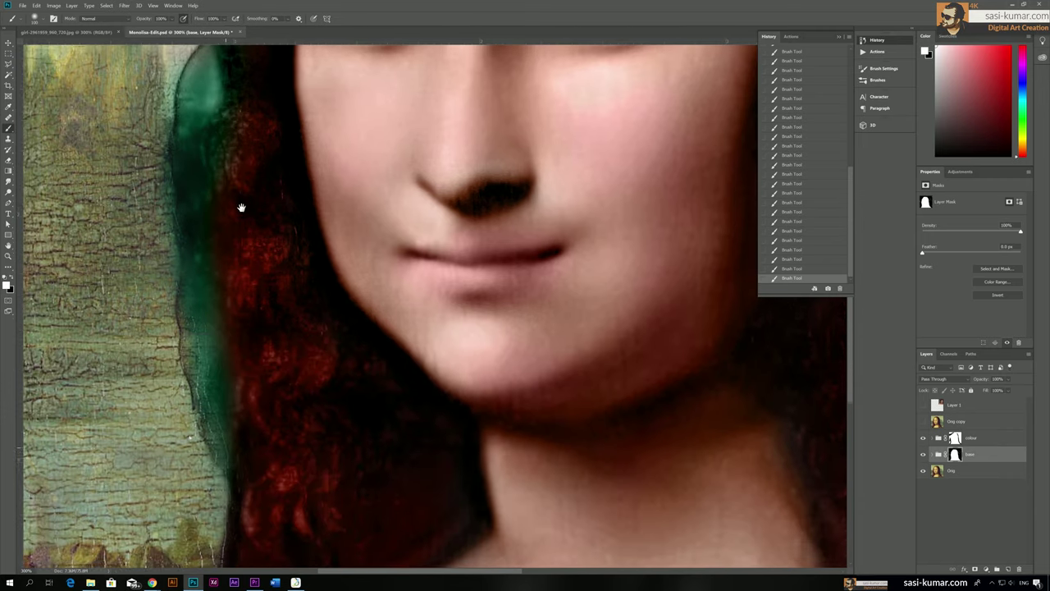
mouse_move(188, 286)
left_mouse_down()
mouse_move(218, 471)
mouse_move(274, 164)
left_mouse_up()
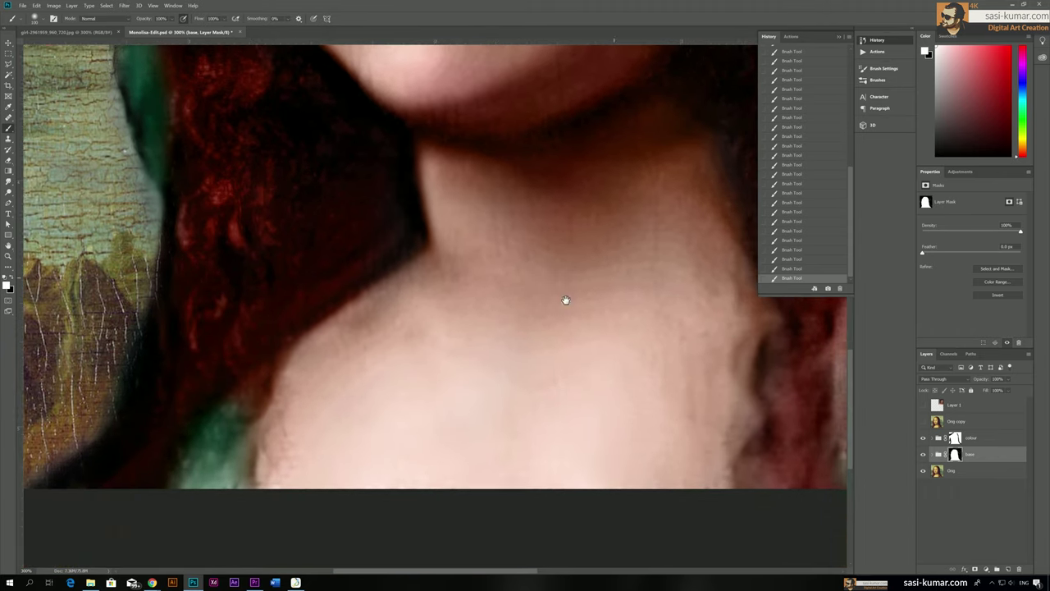
Step: Paint white on the base group's mask along the veil's right edge, from the shoulder up beside the head
left_click_drag(565, 300, 333, 216)
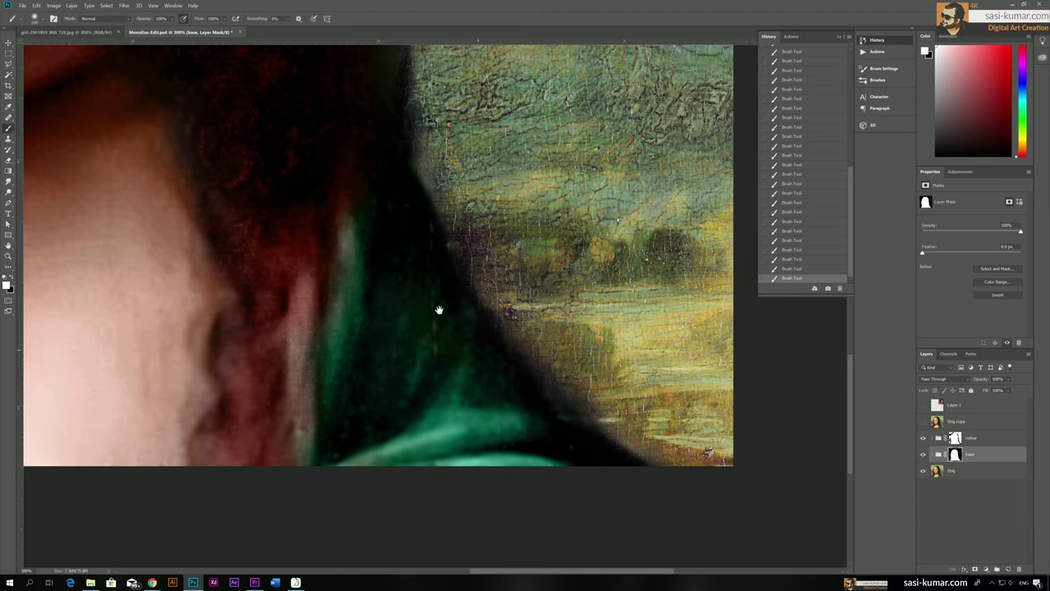
left_click_drag(434, 211, 539, 484)
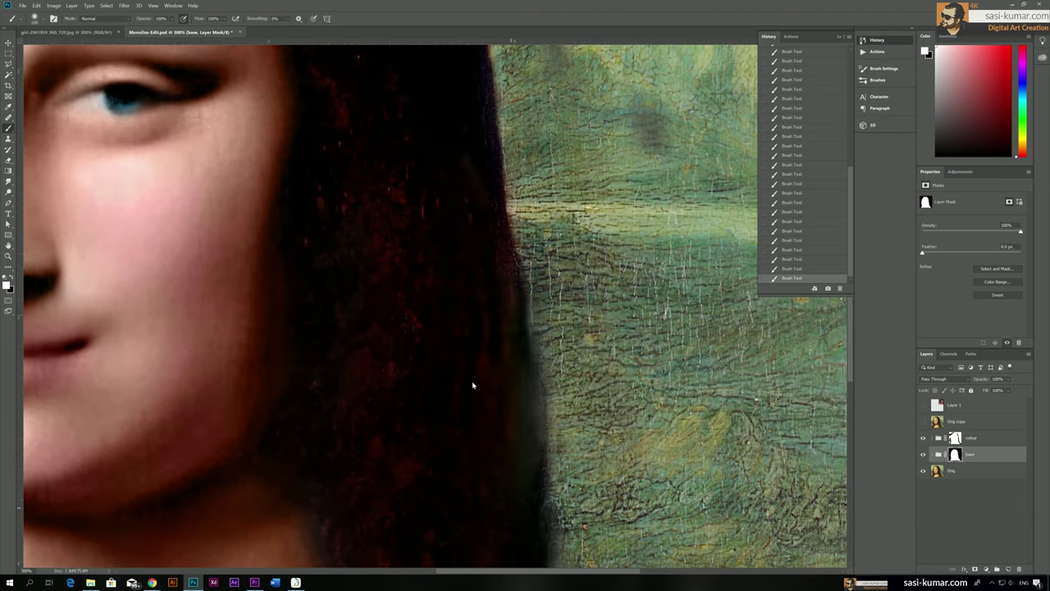
left_click_drag(481, 59, 511, 311)
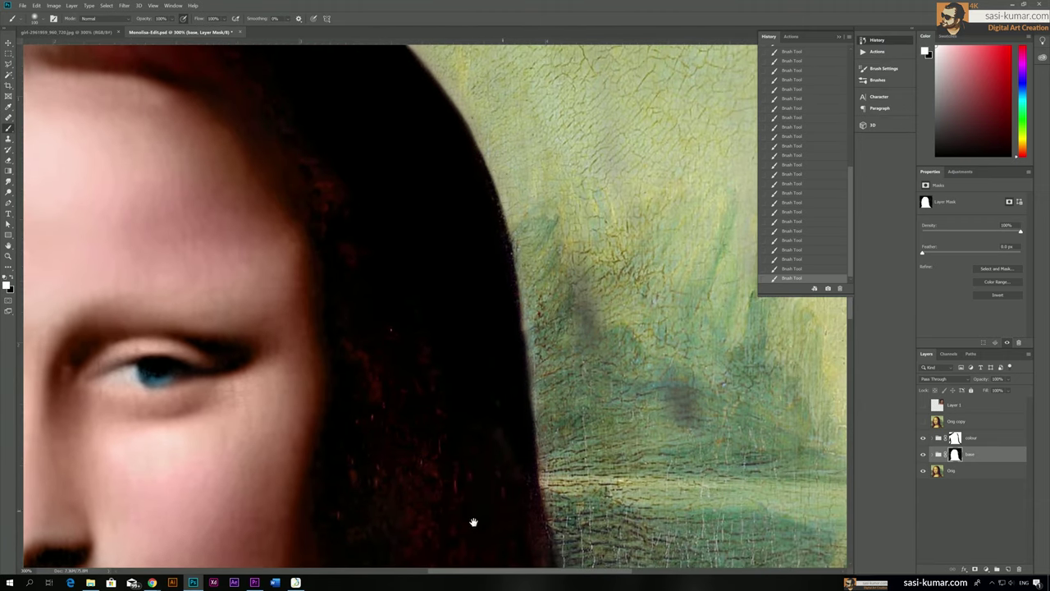
left_click_drag(467, 266, 544, 459)
Step: Refine the base group's mask over the top of the head with white on the veil and black on the grey sky halo
mouse_move(361, 154)
left_mouse_down()
mouse_move(183, 123)
mouse_move(211, 123)
mouse_move(65, 149)
left_mouse_up()
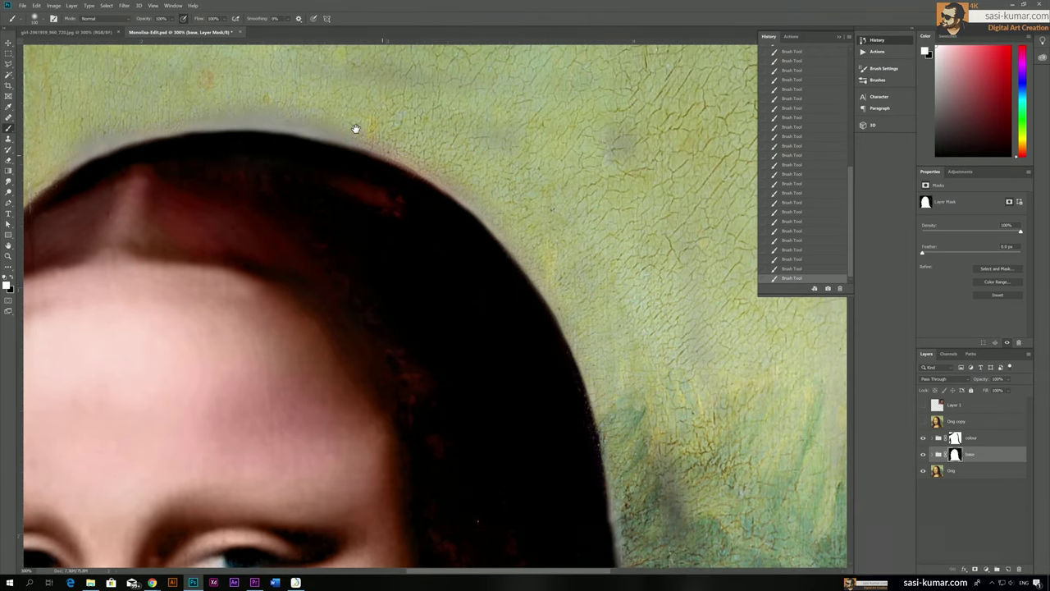
left_click_drag(361, 108, 176, 98)
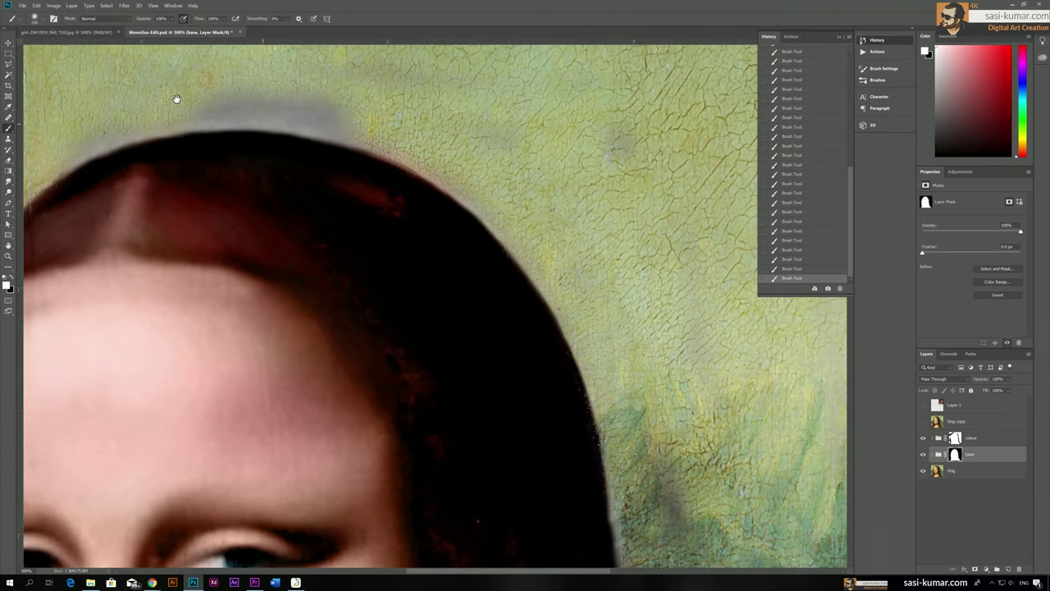
mouse_move(307, 91)
left_mouse_down()
mouse_move(244, 77)
mouse_move(90, 135)
left_mouse_up()
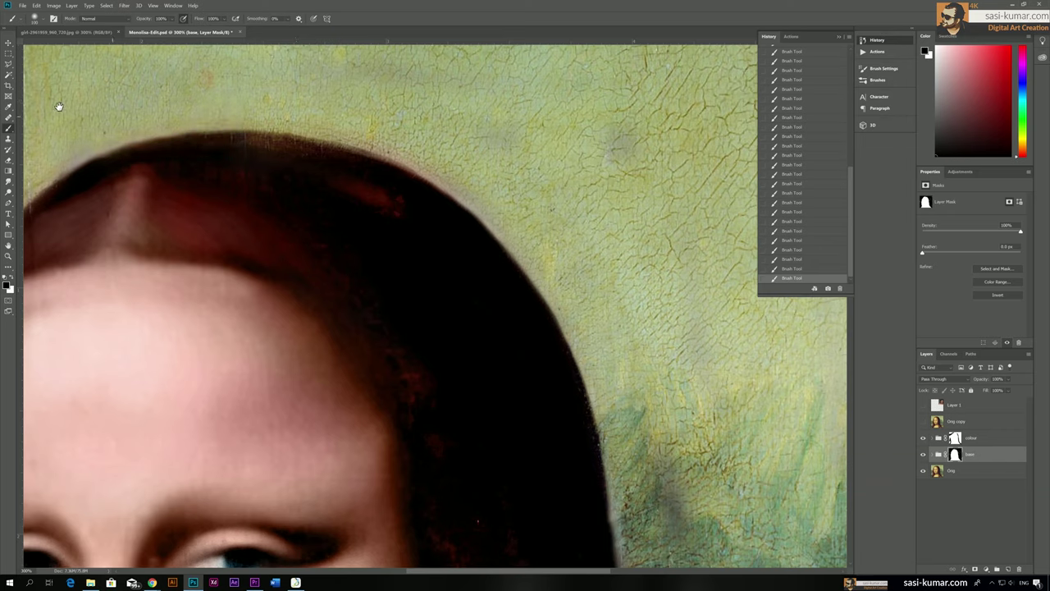
key("x")
mouse_move(342, 147)
left_mouse_down()
mouse_move(258, 145)
mouse_move(82, 169)
left_mouse_up()
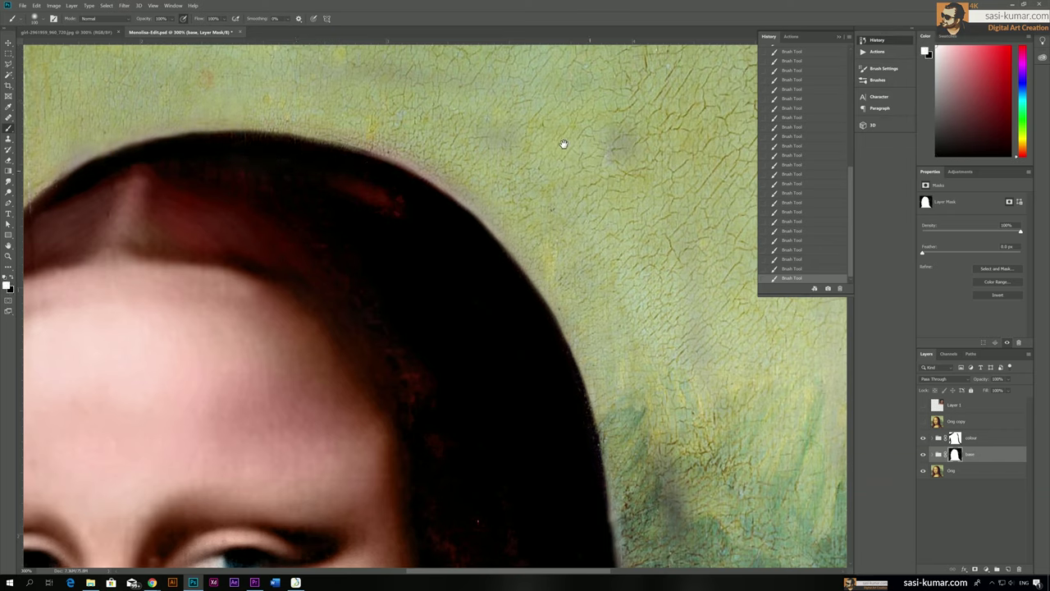
Step: Display the base group's mask alone, paint black over the leftover light specks around the figure, and return to the image
scroll(589, 169, "down", 4)
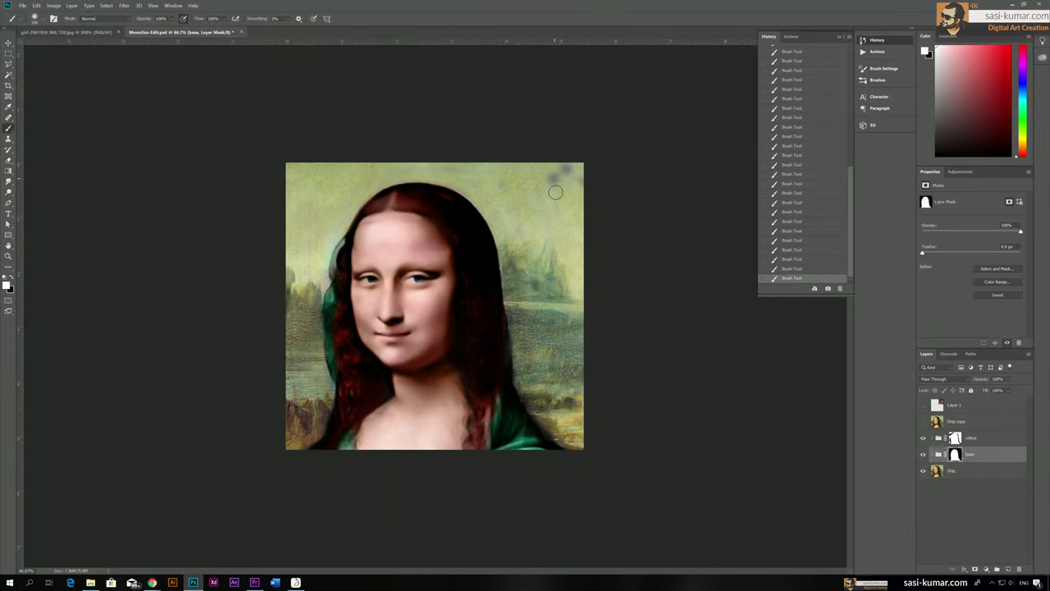
key("x")
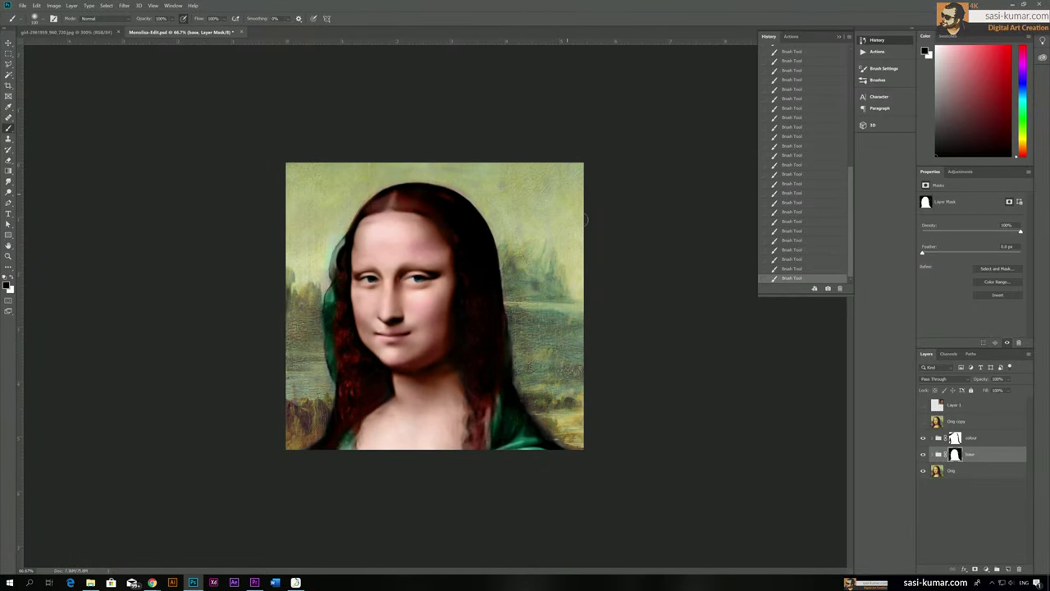
left_click(955, 454, "alt")
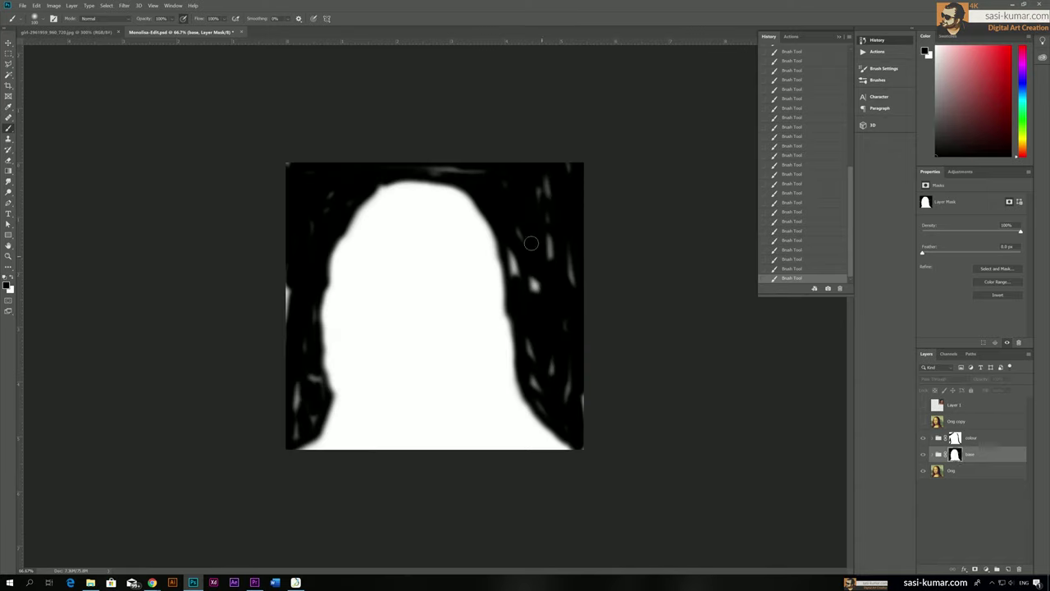
mouse_move(512, 233)
left_mouse_down()
mouse_move(535, 302)
mouse_move(549, 246)
mouse_move(555, 258)
mouse_move(541, 201)
mouse_move(563, 228)
mouse_move(534, 344)
mouse_move(559, 416)
mouse_move(543, 356)
mouse_move(577, 417)
mouse_move(516, 243)
mouse_move(559, 420)
mouse_move(492, 169)
mouse_move(394, 155)
mouse_move(268, 228)
mouse_move(282, 411)
mouse_move(307, 381)
mouse_move(295, 337)
mouse_move(334, 198)
mouse_move(284, 151)
mouse_move(275, 407)
left_mouse_up()
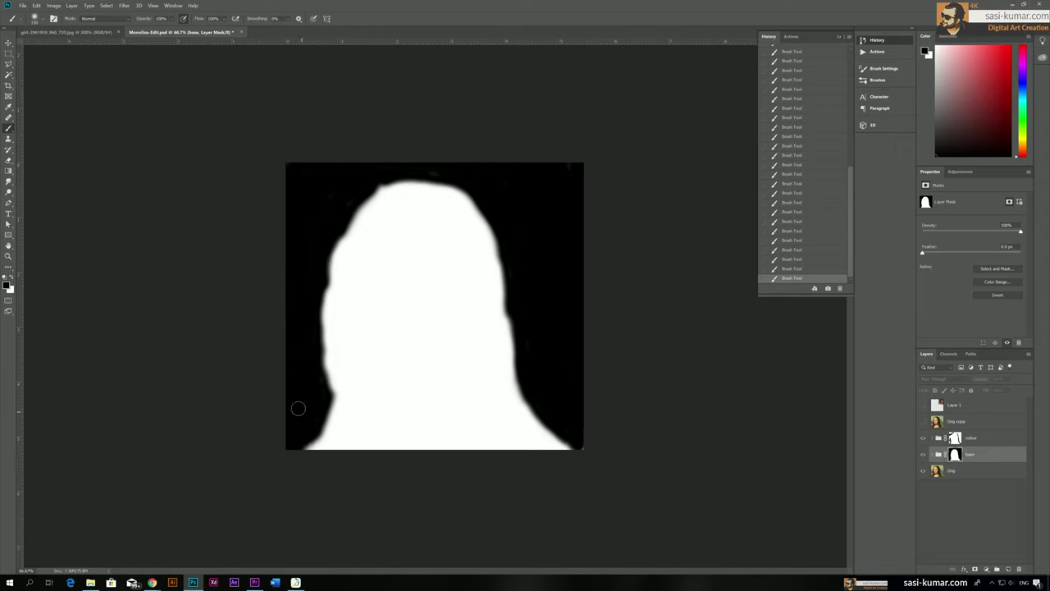
left_click(942, 457)
left_click(938, 439)
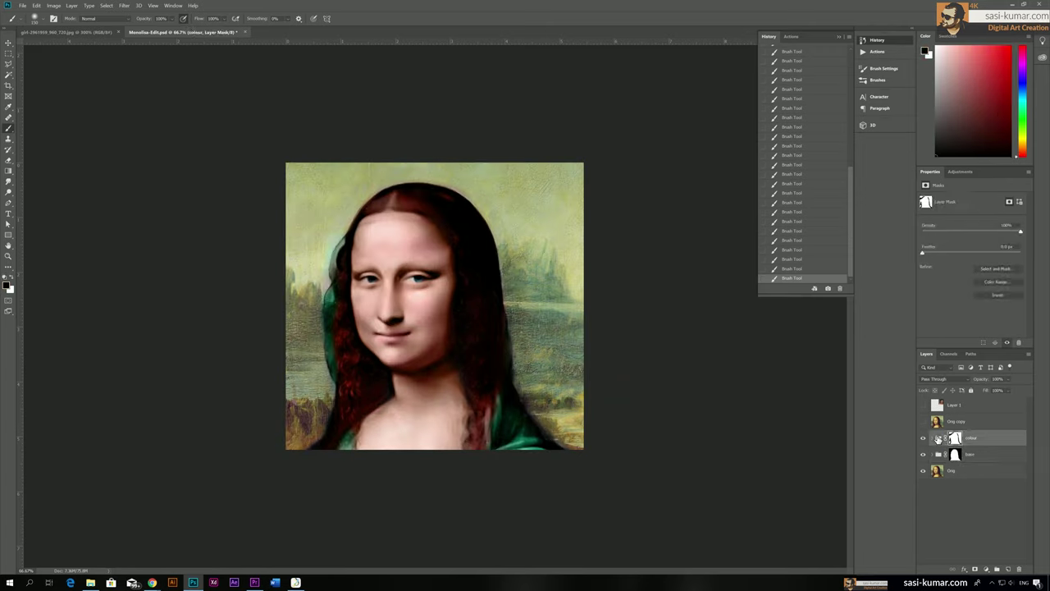
Step: Apply Auto Color to the Orig layer
left_click(966, 477)
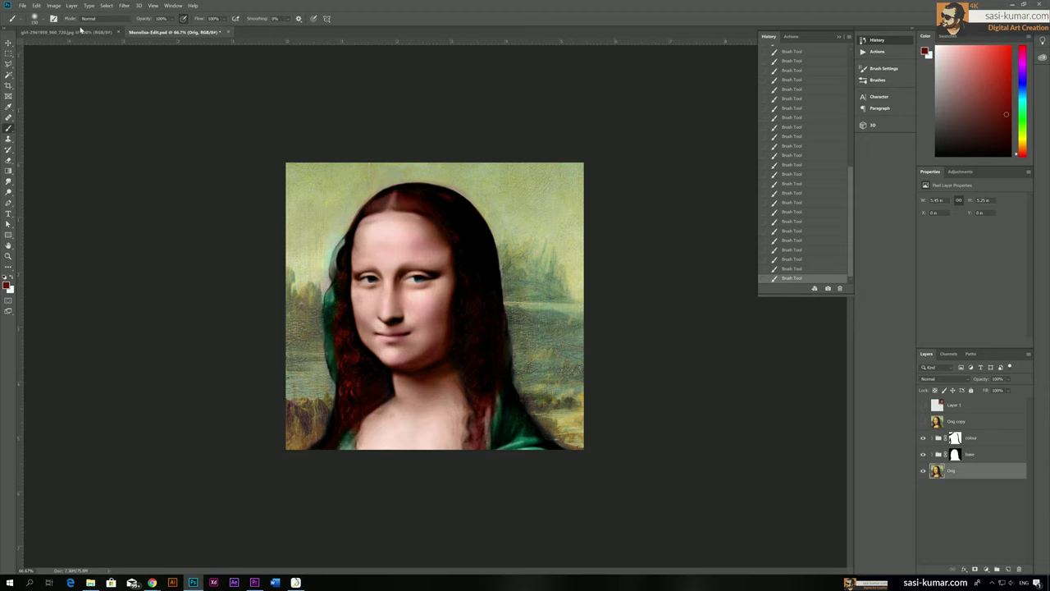
left_click(53, 6)
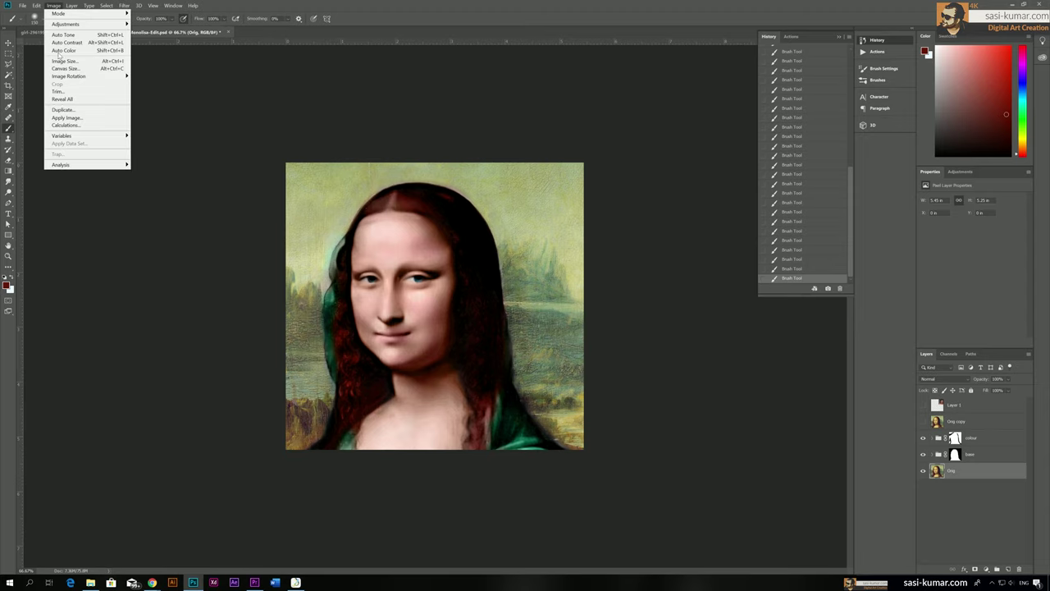
left_click(49, 49)
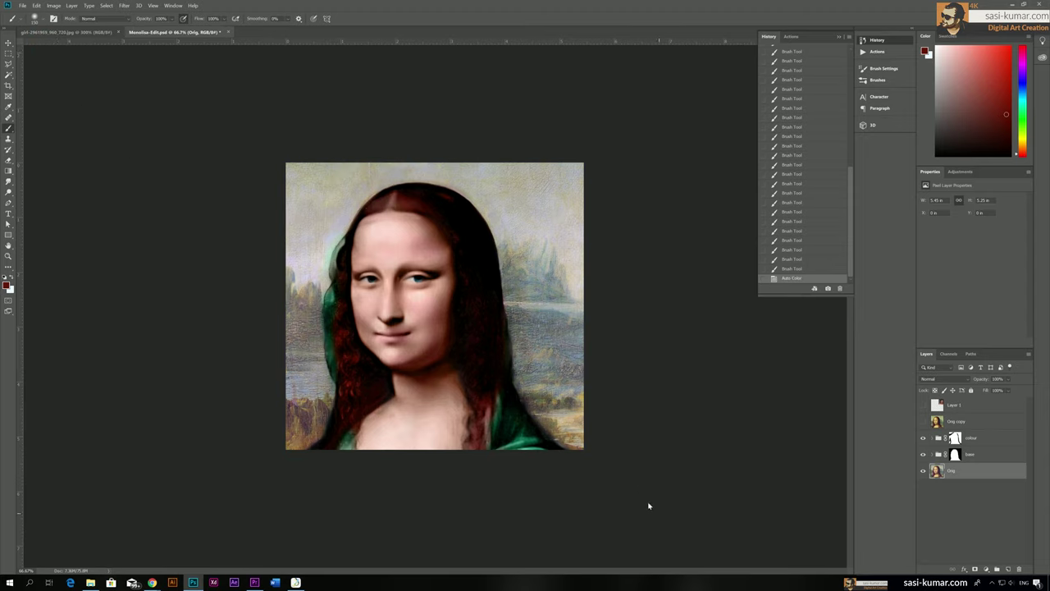
Step: Try Auto Tone on the Orig layer and undo it
left_click(53, 6)
left_click(72, 47)
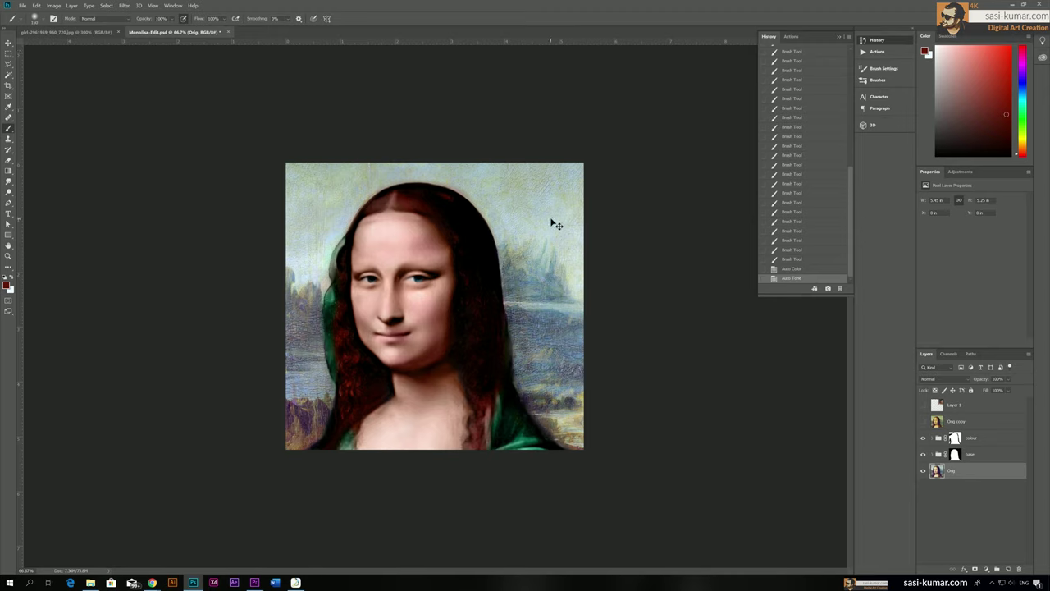
key("ctrl+z")
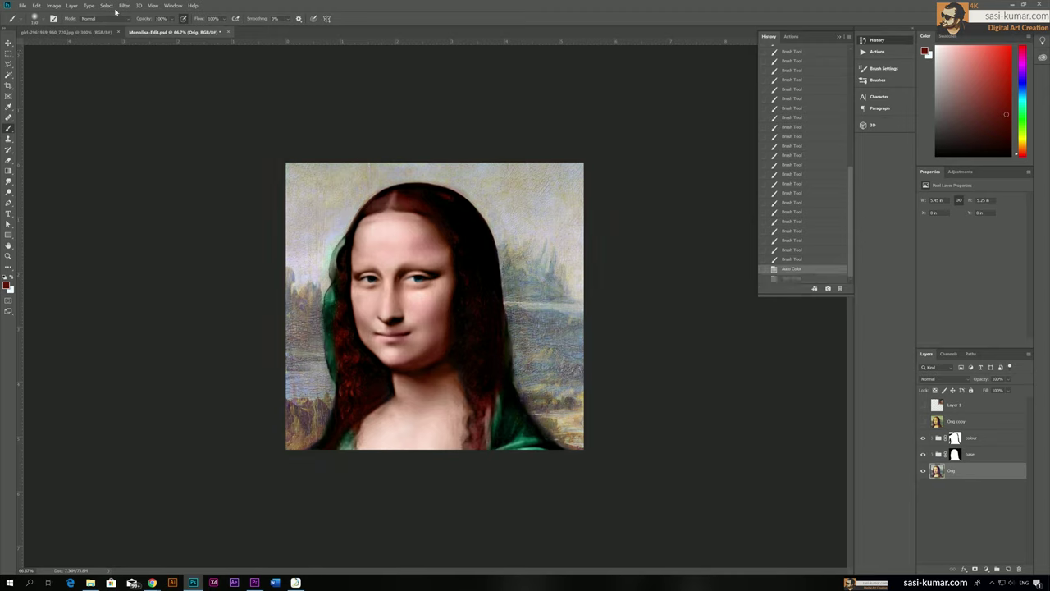
Step: Apply a Gaussian Blur with a radius of 5.6 pixels to the Orig layer
left_click(124, 5)
mouse_move(177, 92)
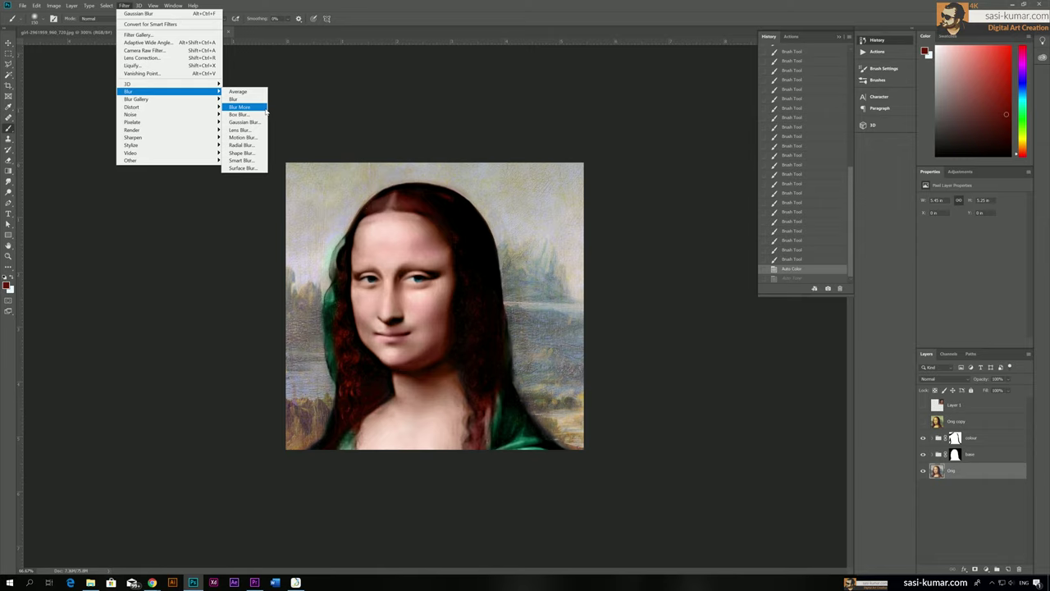
left_click(243, 122)
mouse_move(414, 219)
left_mouse_down()
mouse_move(424, 219)
mouse_move(415, 219)
left_mouse_up()
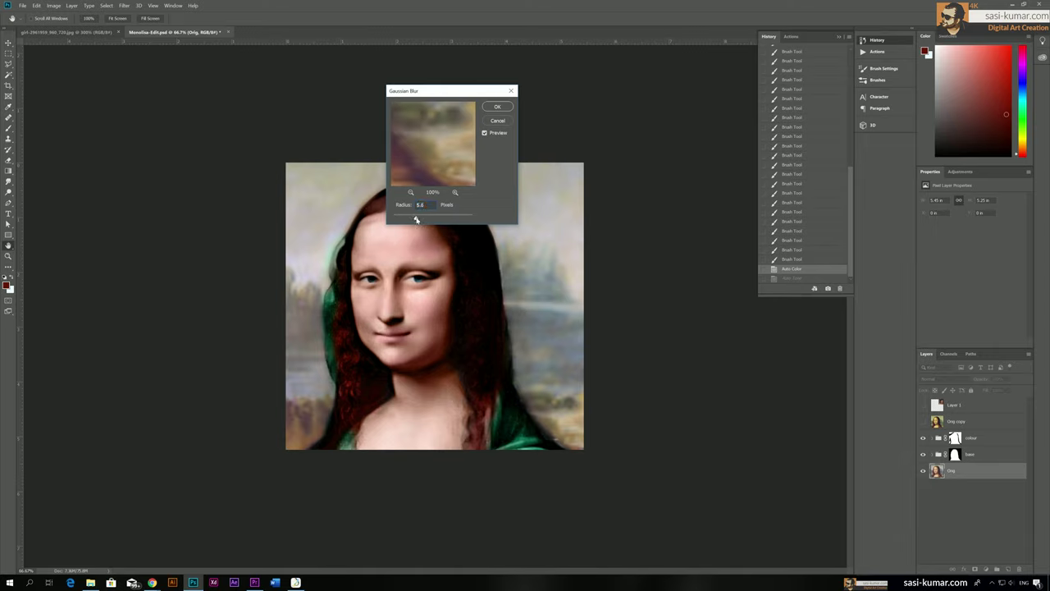
left_click(497, 108)
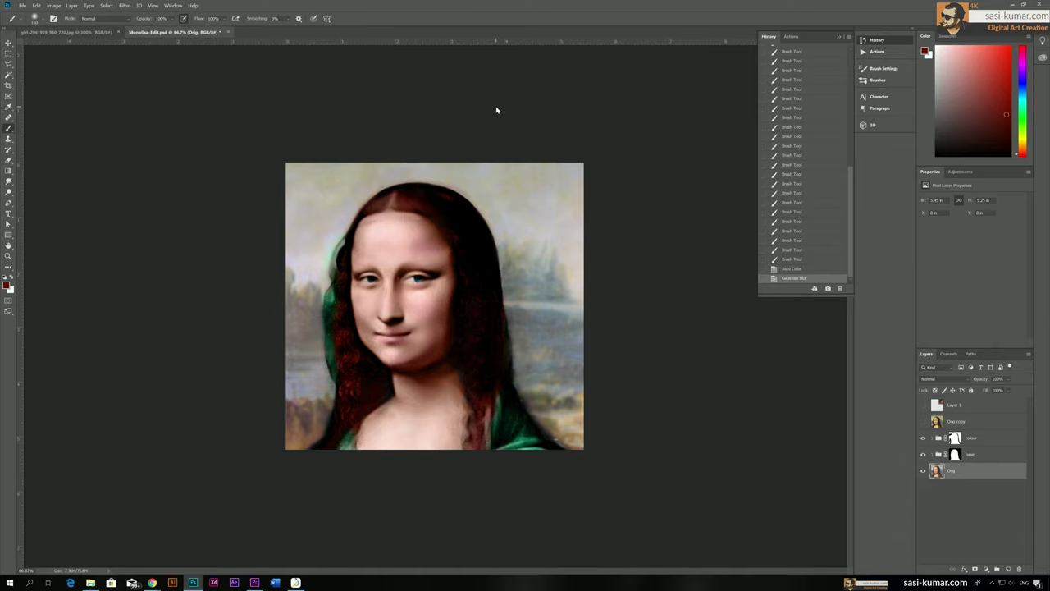
Step: Darken the Orig layer by pulling the middle of the RGB curve downward with Curves
key("ctrl+m")
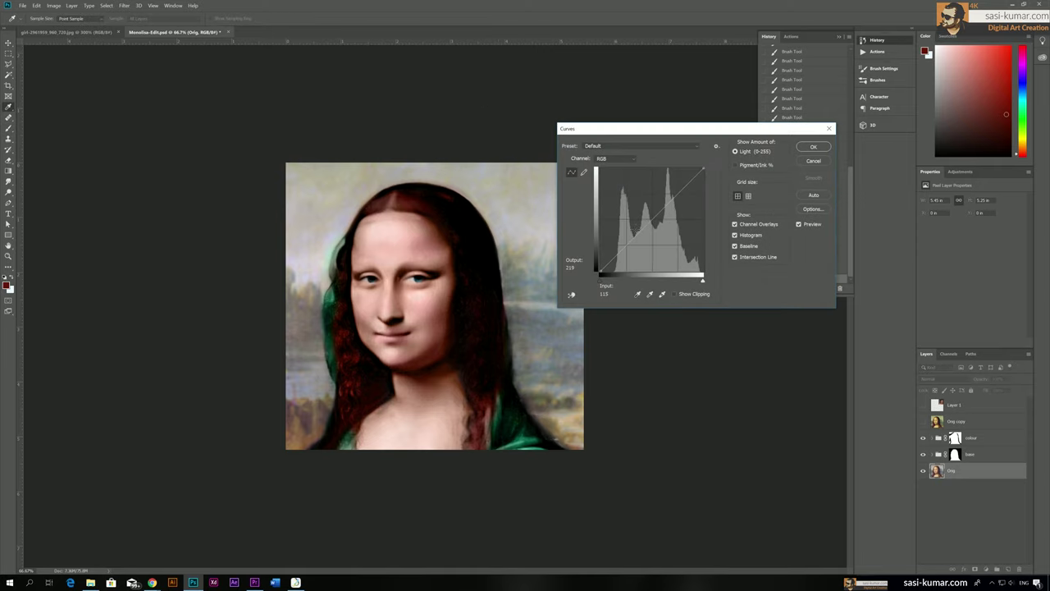
left_click_drag(639, 237, 652, 244)
left_click(813, 147)
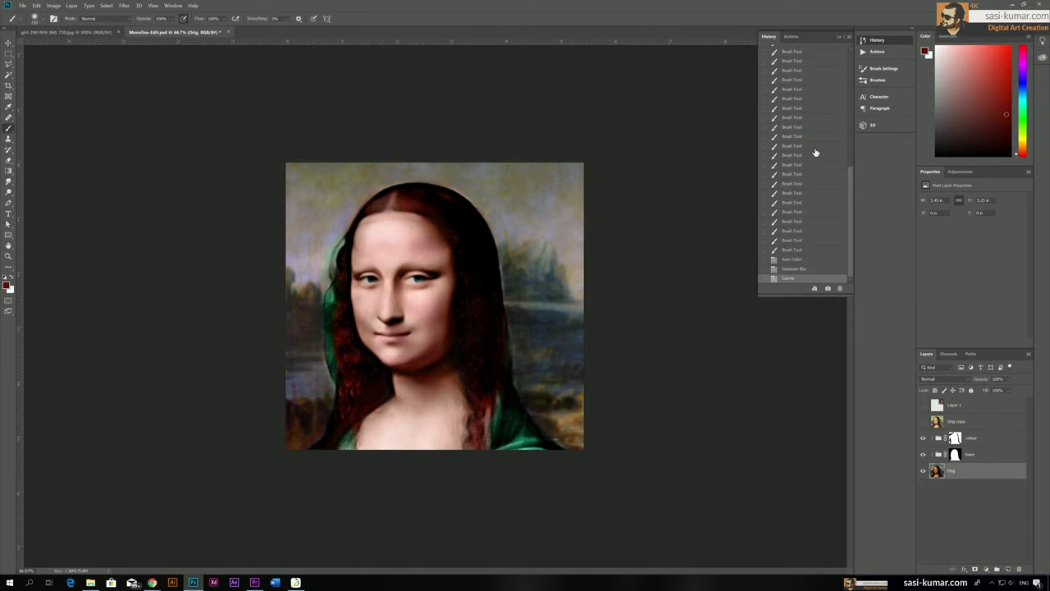
Step: Paint black on the base group's mask along the figure's top, right and left edges to blend the veil into the background
left_click(955, 455)
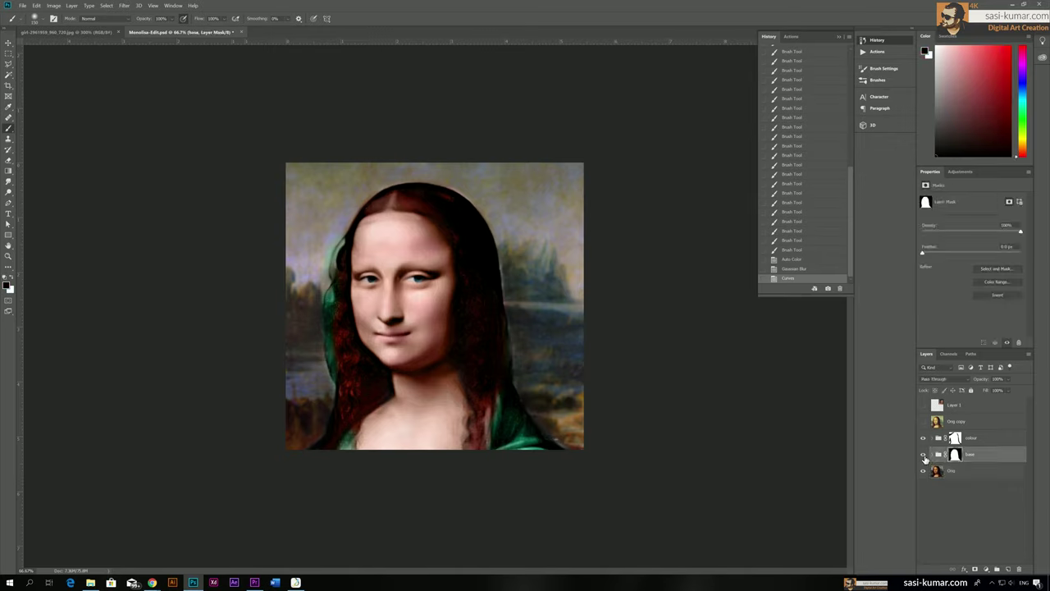
left_click(923, 455)
left_click(922, 455)
mouse_move(492, 246)
left_mouse_down()
mouse_move(510, 378)
mouse_move(544, 441)
mouse_move(479, 227)
mouse_move(454, 196)
left_mouse_up()
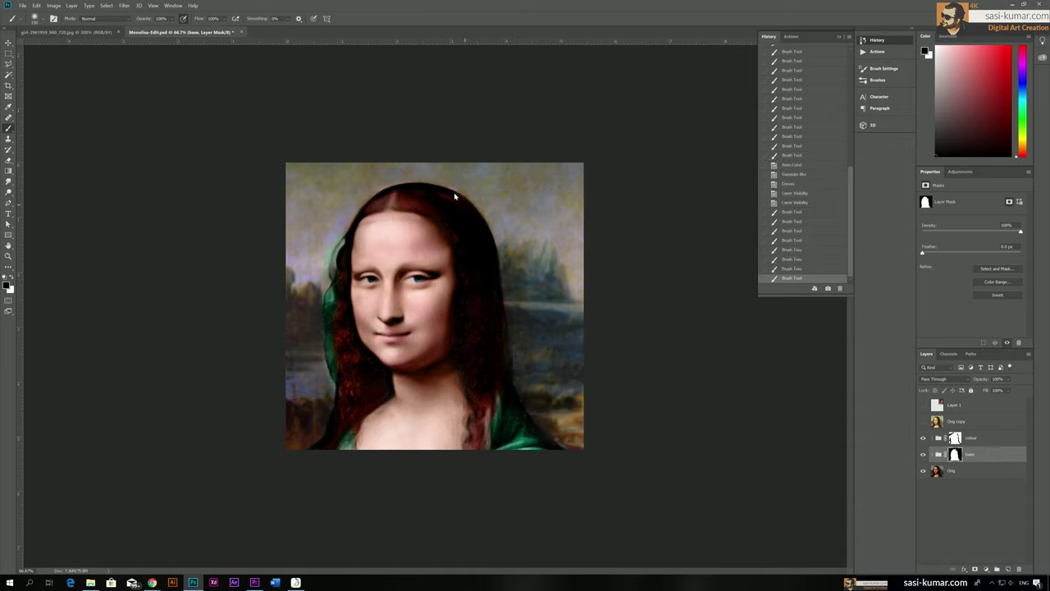
key("ctrl+z")
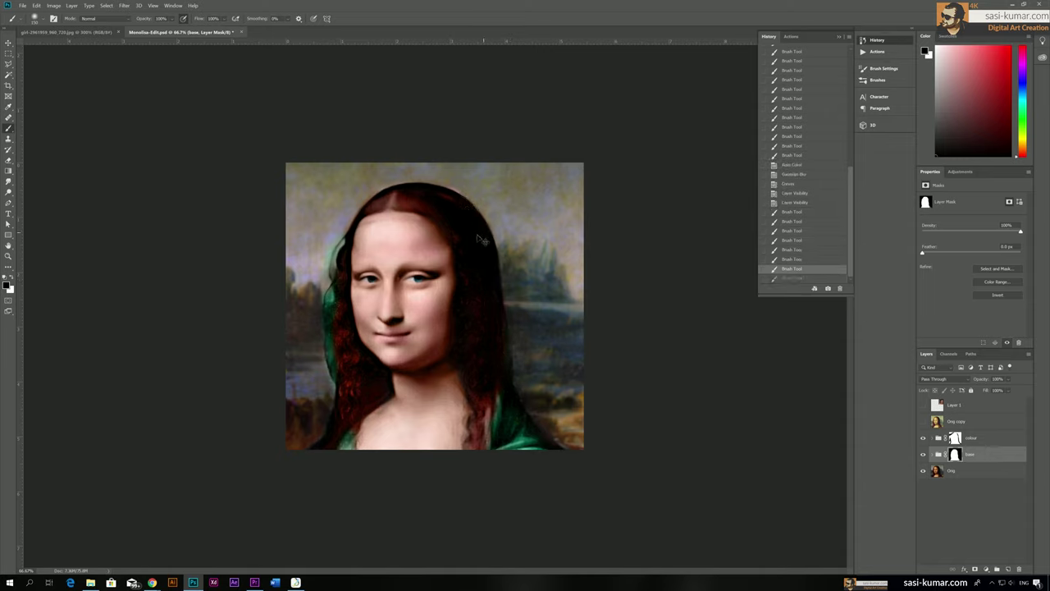
left_click_drag(495, 312, 525, 435)
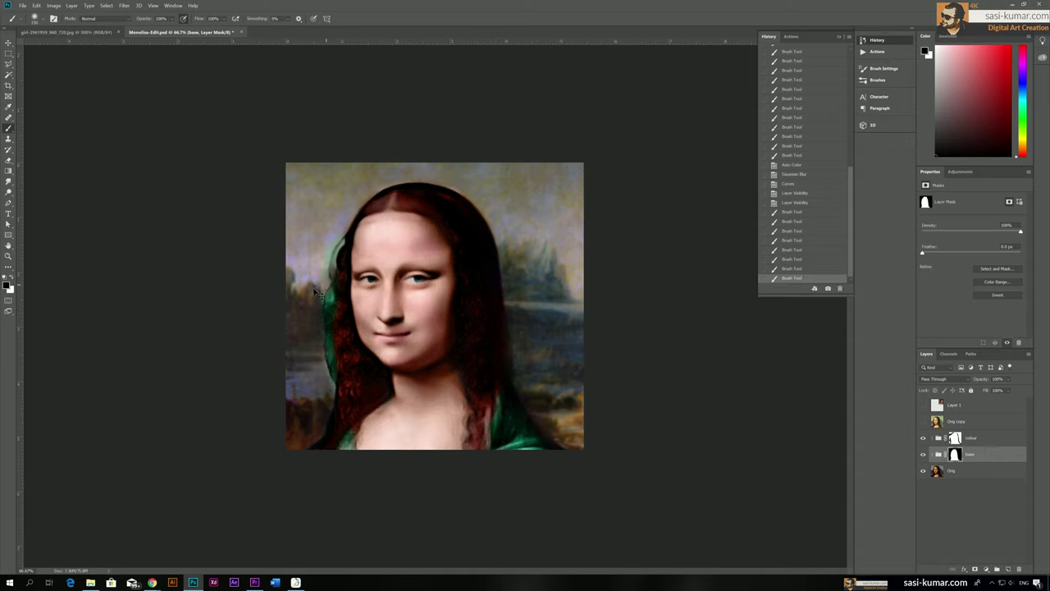
mouse_move(313, 311)
left_mouse_down()
mouse_move(325, 402)
mouse_move(302, 423)
mouse_move(314, 273)
mouse_move(304, 258)
mouse_move(292, 413)
mouse_move(422, 412)
left_mouse_up()
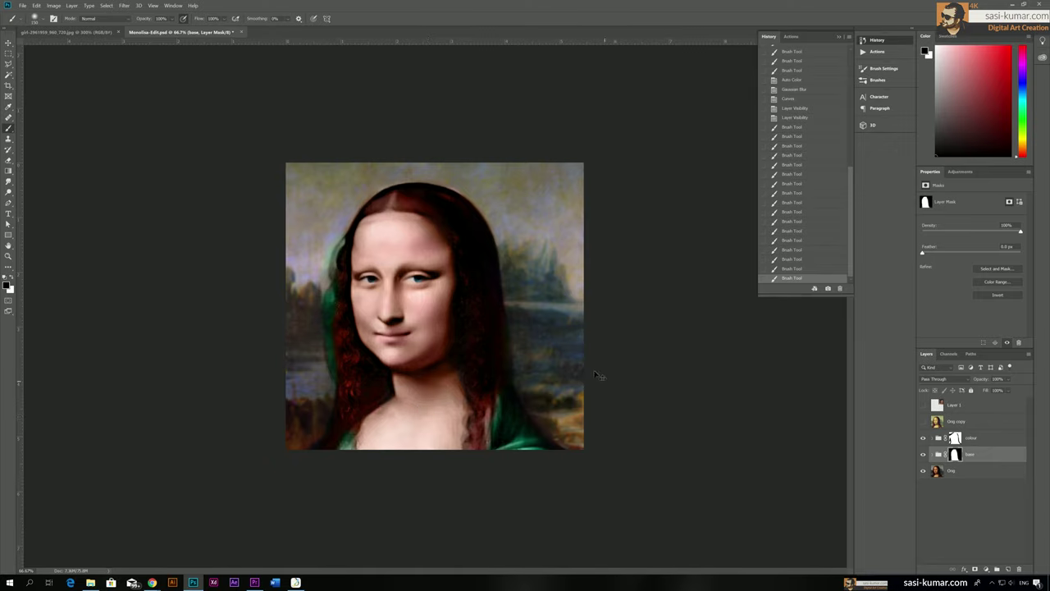
Step: Convert the Orig layer and the base and colour groups into one Smart Object, and toggle its visibility to check it
key("ctrl+minus")
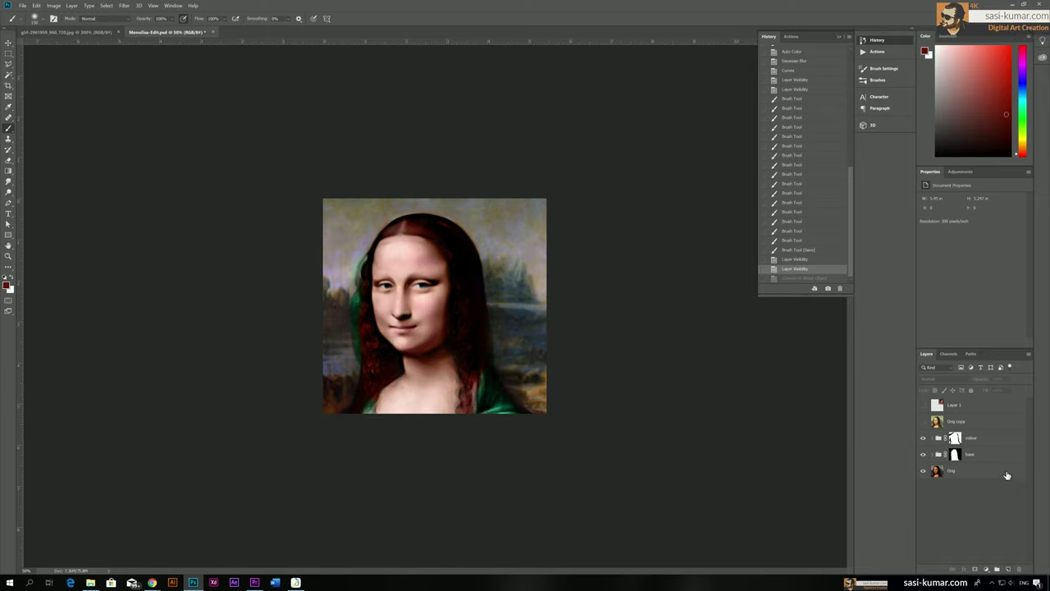
left_click(1008, 474)
left_click(1000, 441)
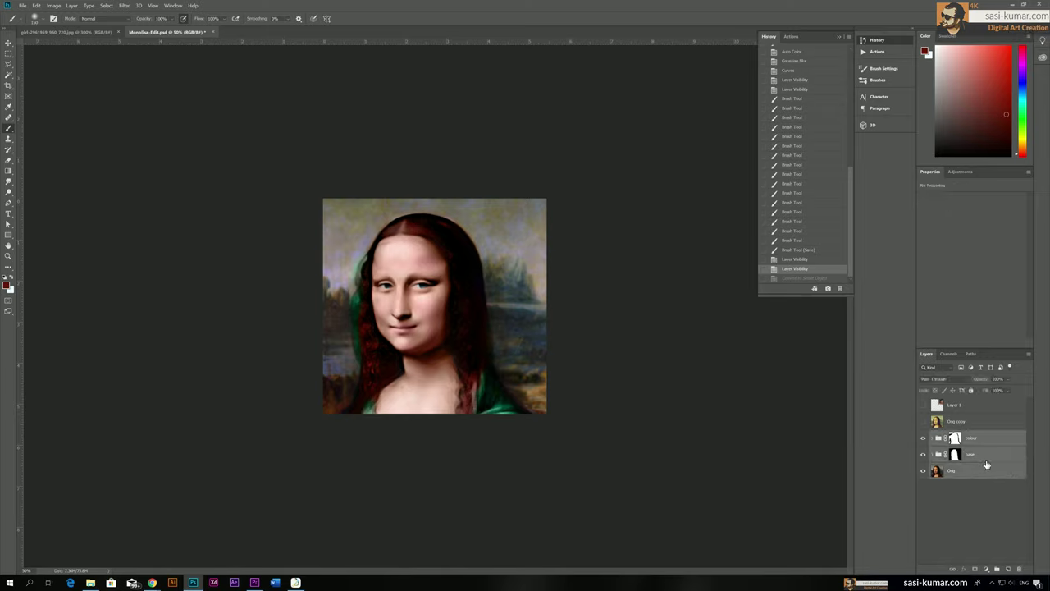
right_click(989, 437)
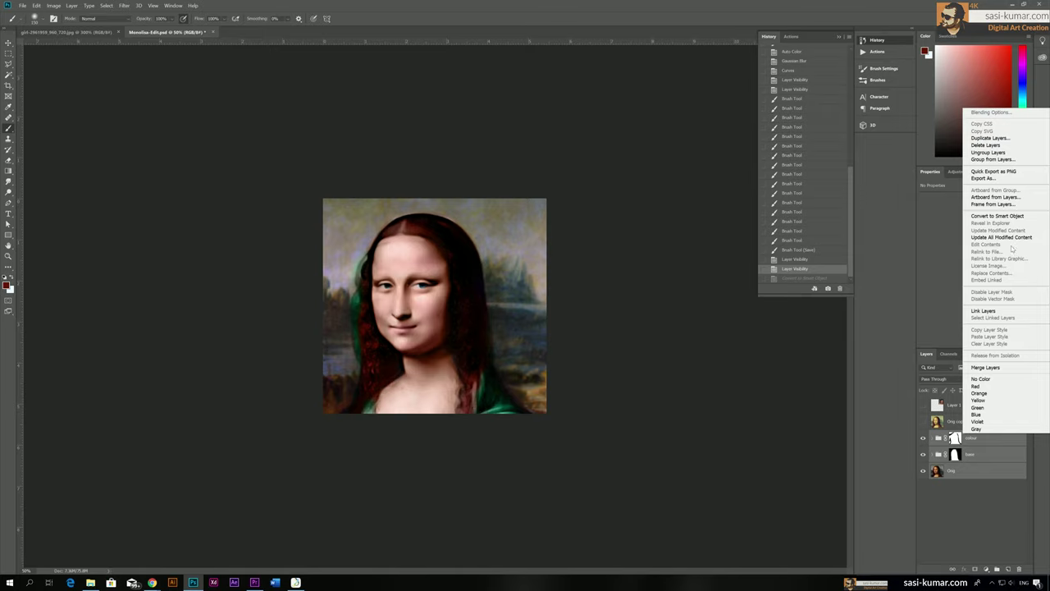
left_click(997, 216)
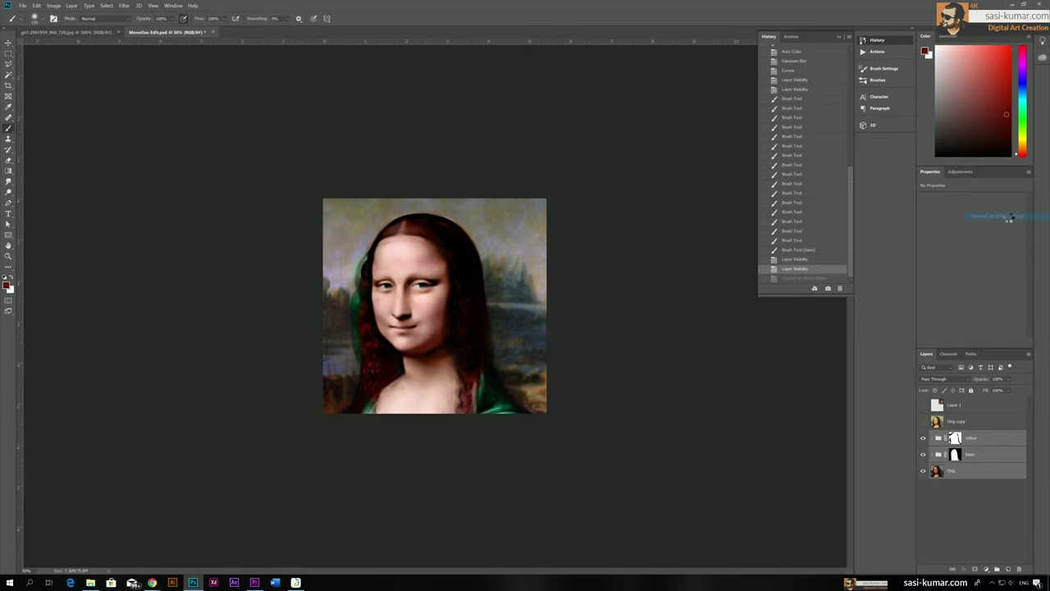
left_click(923, 438)
left_click(923, 439)
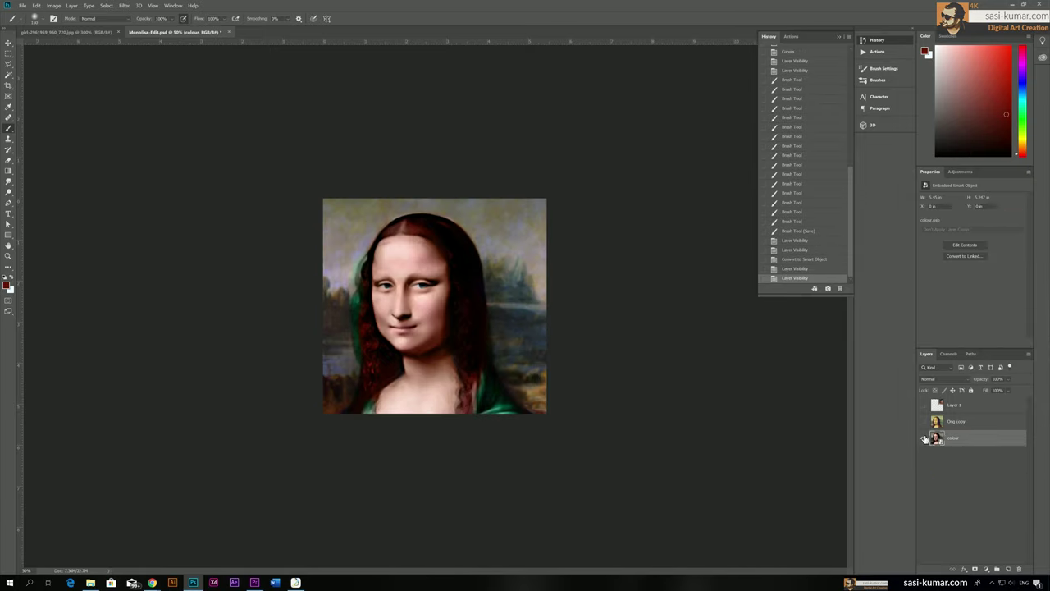
Step: Apply a Gaussian Blur with a radius of 18.0 pixels to the colour Smart Object
key("ctrl+j")
key("Delete")
key("ctrl+plus")
key("ctrl+plus")
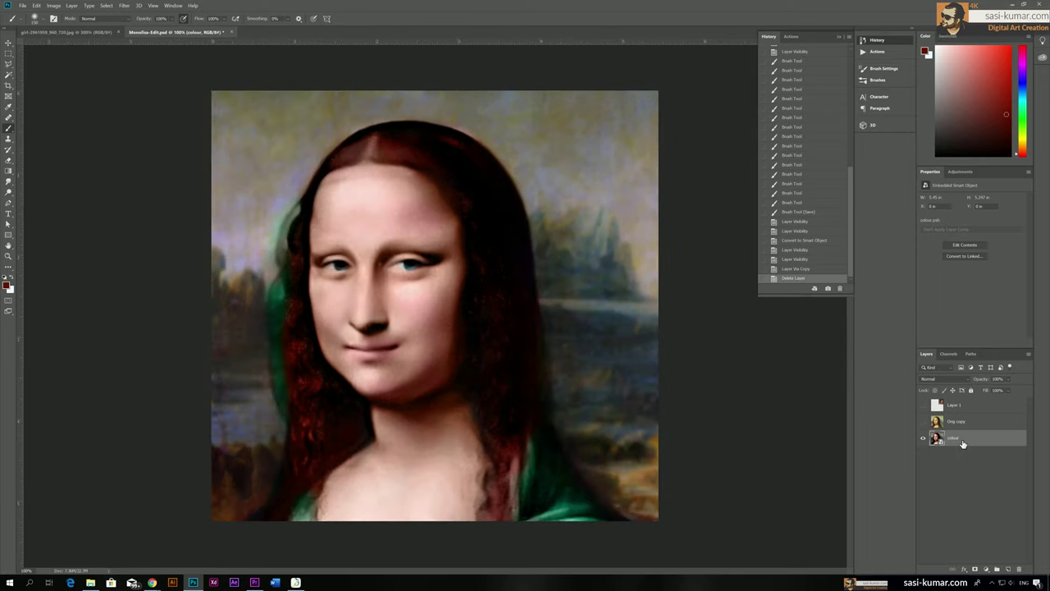
left_click(124, 6)
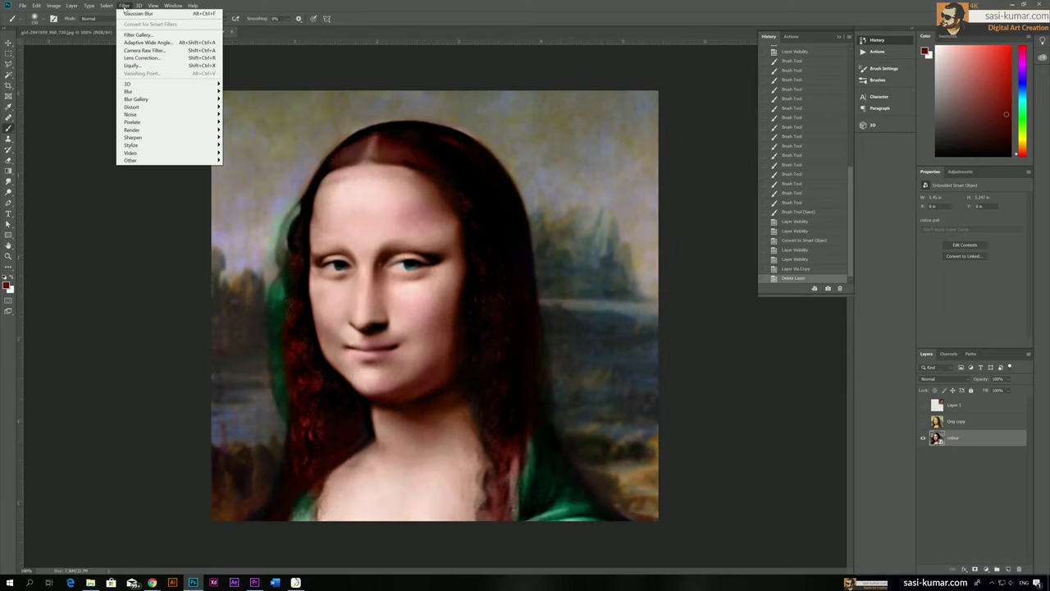
mouse_move(179, 95)
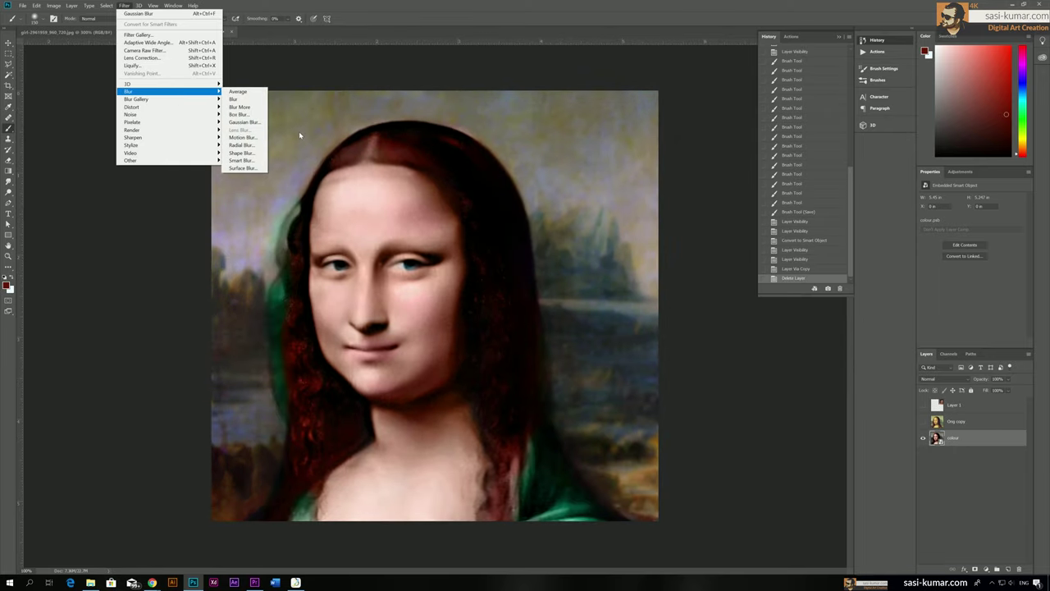
left_click(261, 123)
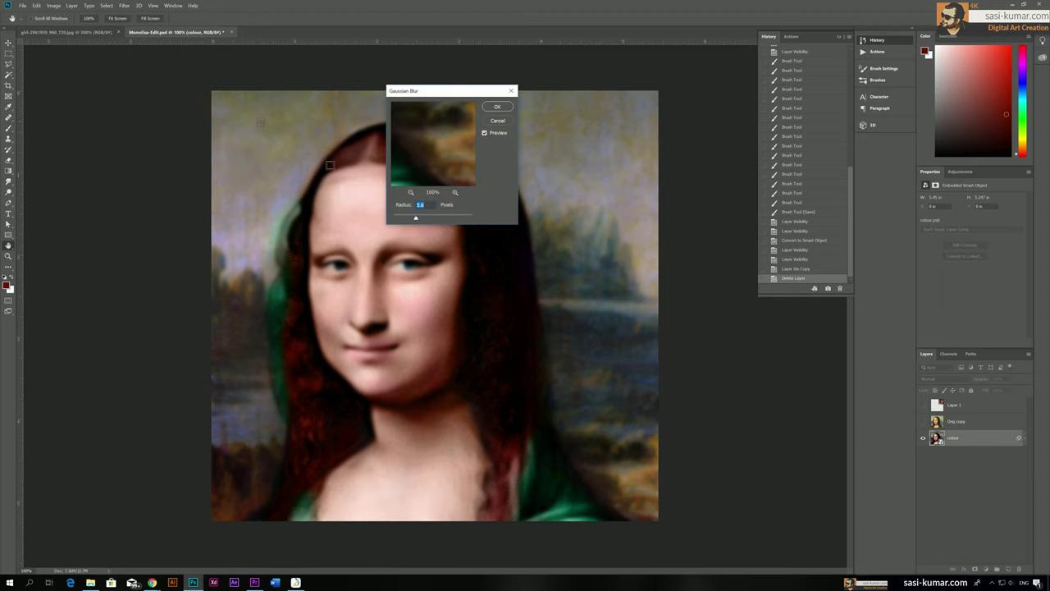
mouse_move(417, 218)
left_mouse_down()
mouse_move(428, 219)
mouse_move(418, 219)
left_mouse_up()
left_click_drag(417, 219, 426, 220)
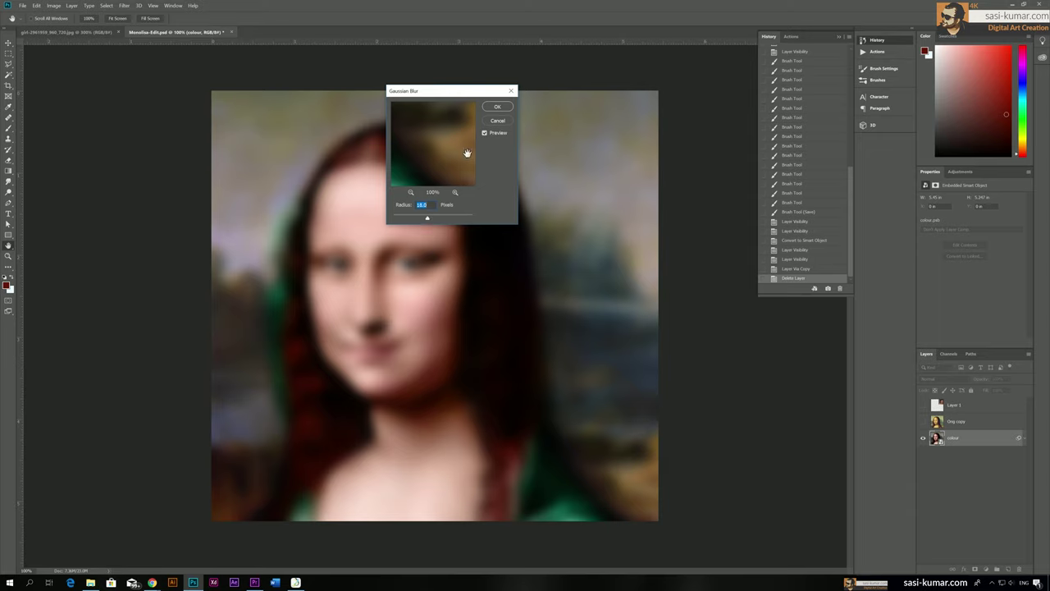
left_click(496, 108)
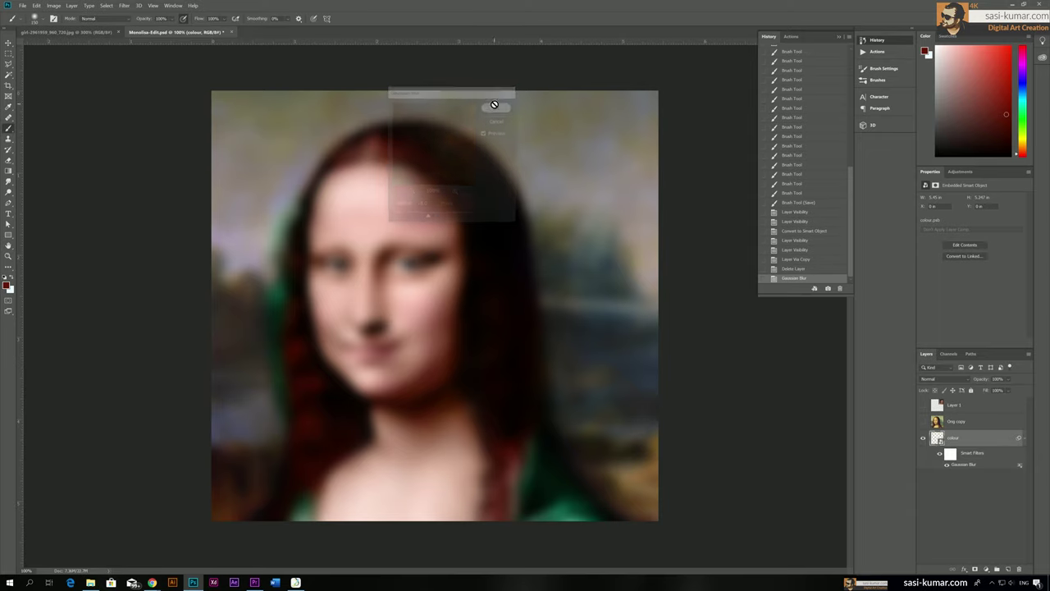
Step: Paint black at 25% brush opacity on the smart filter mask over the face, eyes, nose, mouth and hair to hide the blur there
left_click(950, 454)
left_click(793, 169)
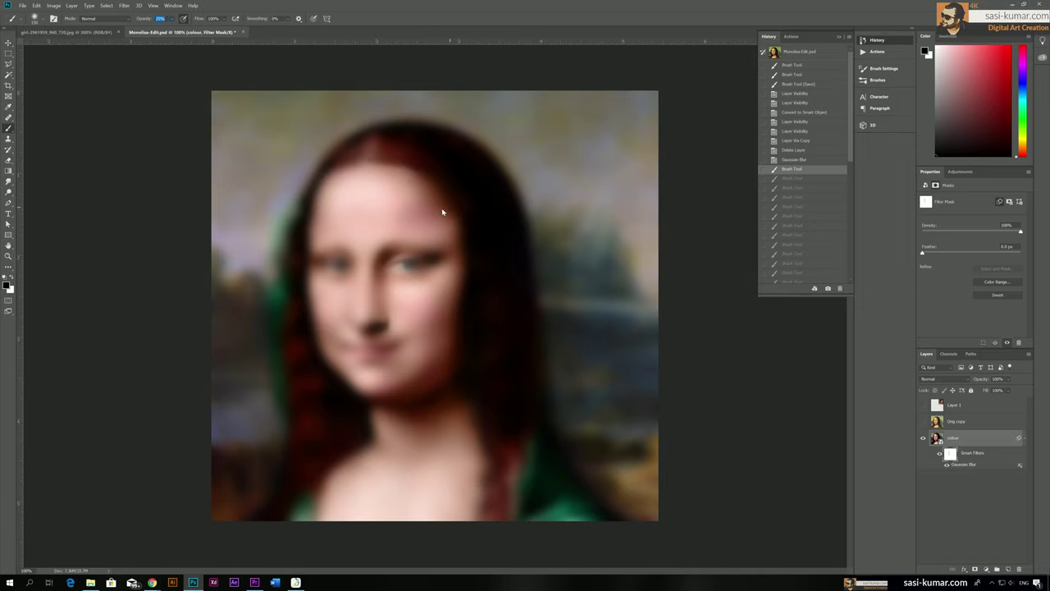
left_click_drag(471, 485, 399, 186)
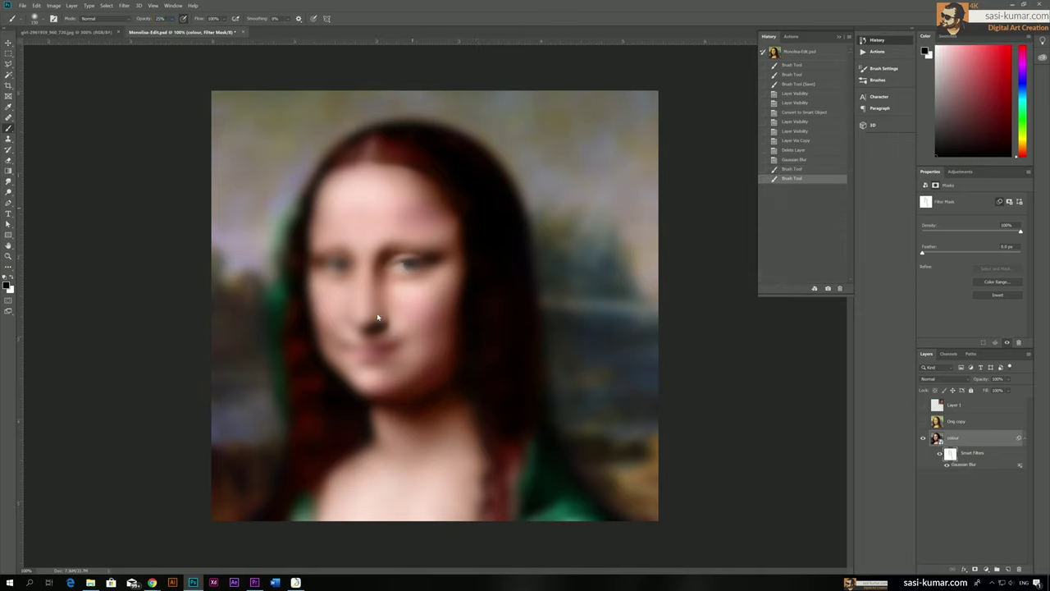
mouse_move(375, 319)
left_mouse_down()
mouse_move(422, 300)
mouse_move(426, 203)
left_mouse_up()
left_click_drag(399, 261, 413, 267)
mouse_move(328, 269)
left_mouse_down()
mouse_move(295, 242)
mouse_move(346, 263)
left_mouse_up()
left_click_drag(332, 258, 339, 261)
mouse_move(344, 254)
left_mouse_down()
mouse_move(391, 246)
mouse_move(324, 269)
mouse_move(326, 306)
mouse_move(368, 310)
mouse_move(332, 331)
mouse_move(363, 347)
left_mouse_up()
left_click_drag(346, 344, 361, 348)
mouse_move(361, 246)
left_mouse_down()
mouse_move(377, 227)
mouse_move(415, 244)
left_mouse_up()
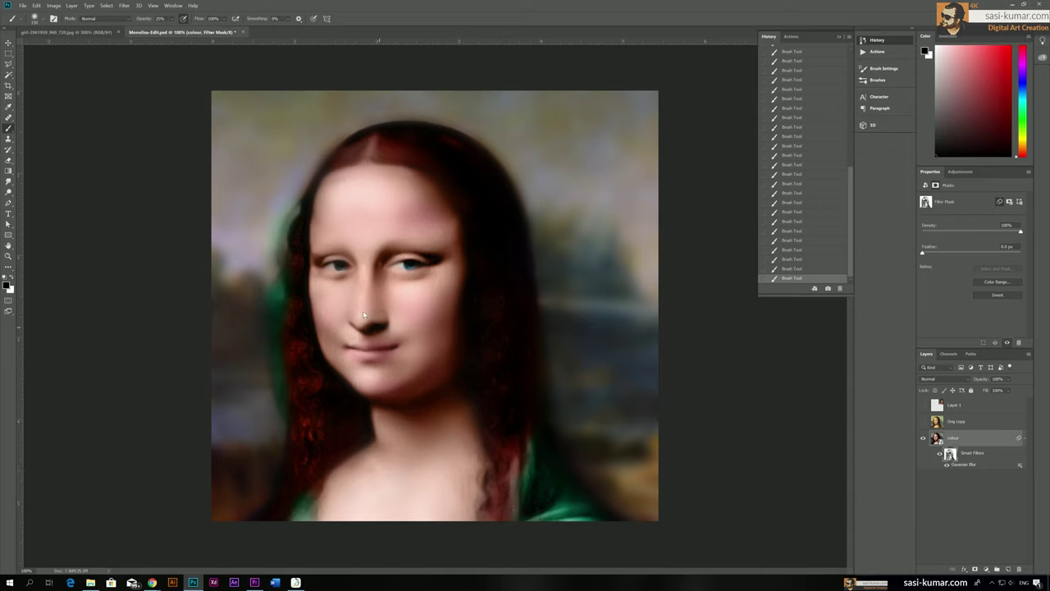
Step: Refine the filter mask with a smaller black brush around the eyes, cheeks, chin and neck to bring back facial detail
key("x")
key("ctrl+plus")
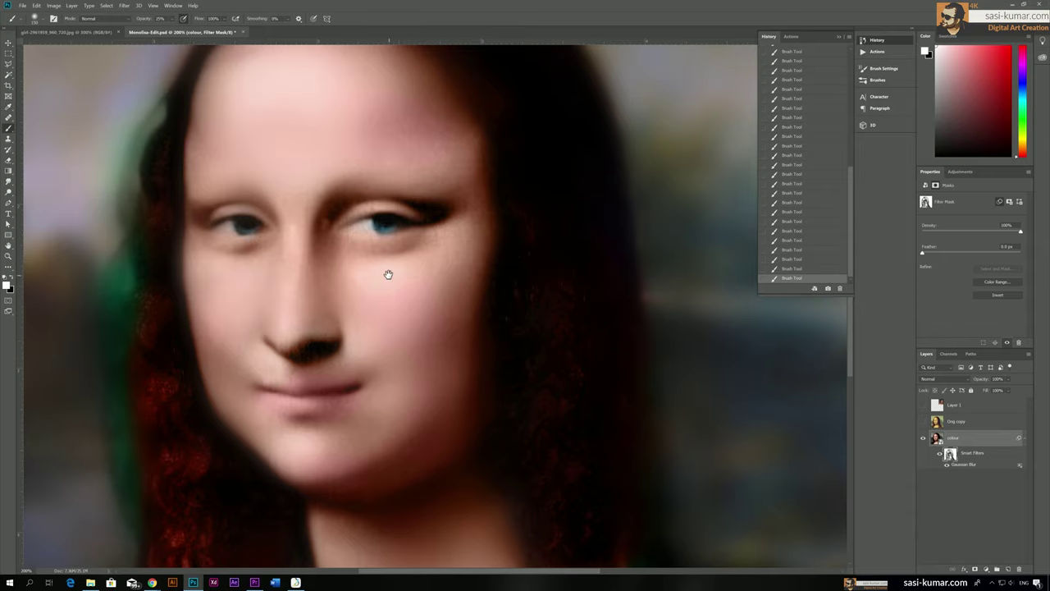
left_click_drag(386, 274, 387, 361)
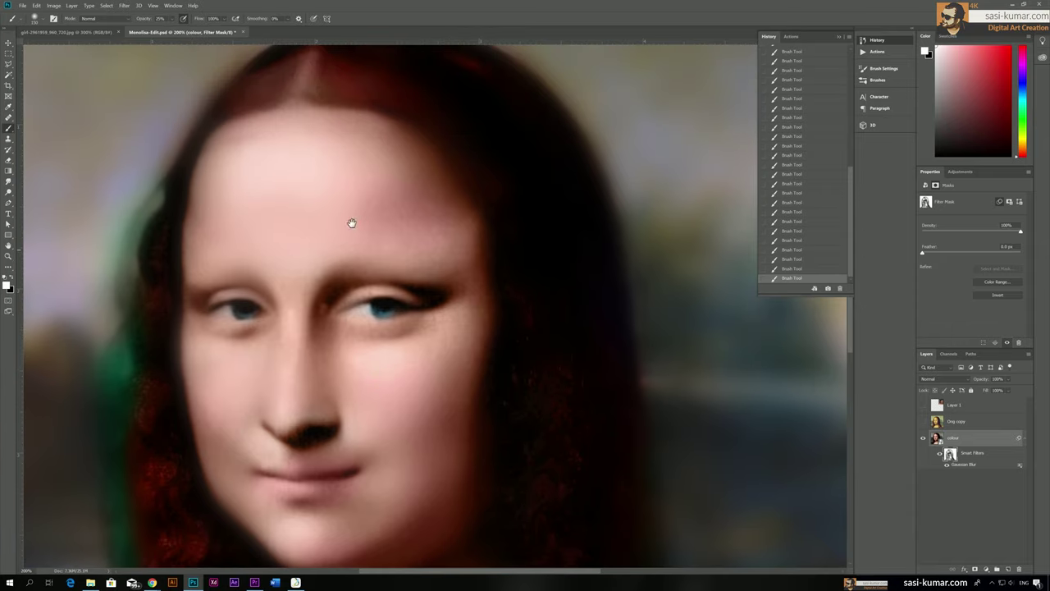
key("x")
left_click_drag(263, 403, 227, 304)
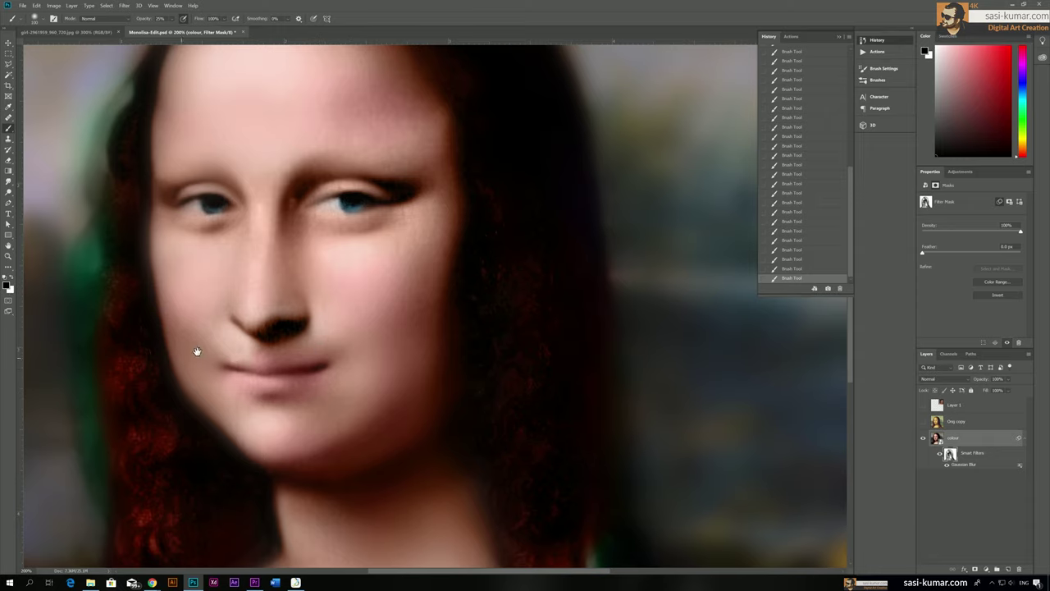
left_click_drag(404, 496, 304, 368)
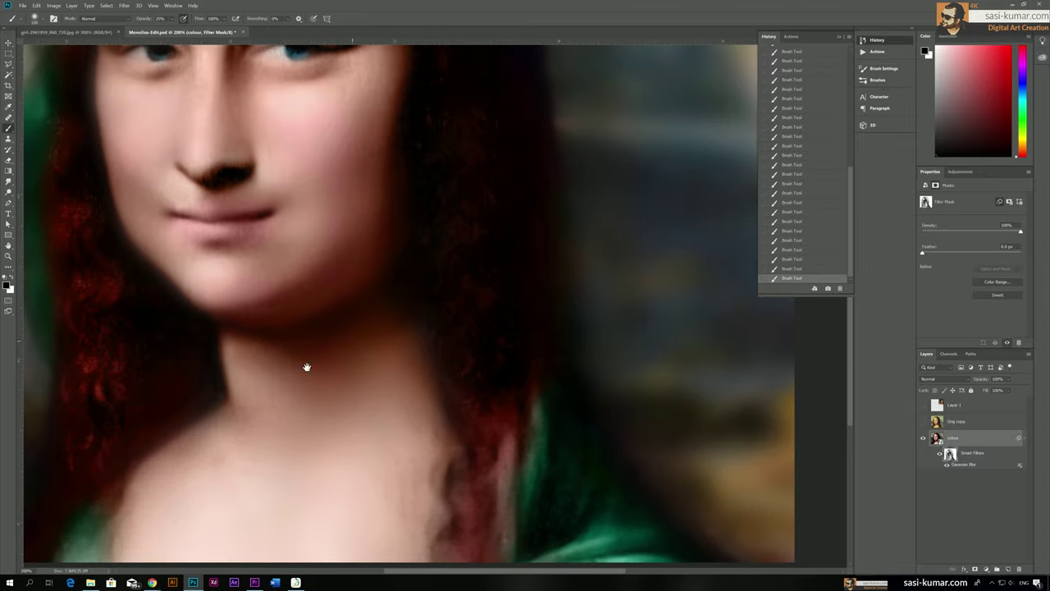
scroll(417, 328, "up", 5)
left_click_drag(423, 328, 385, 211)
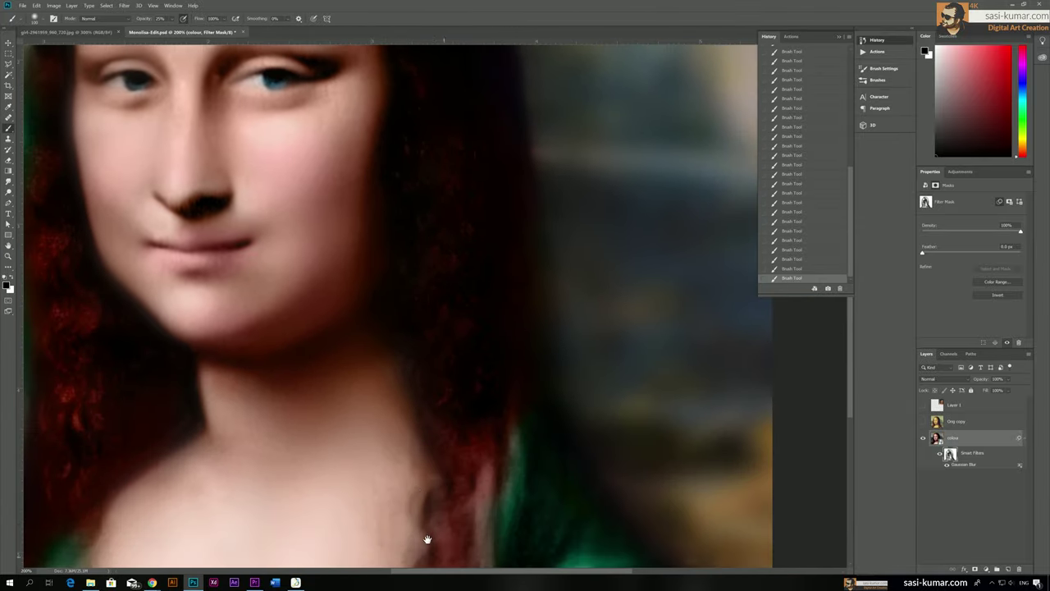
left_click_drag(344, 432, 368, 387)
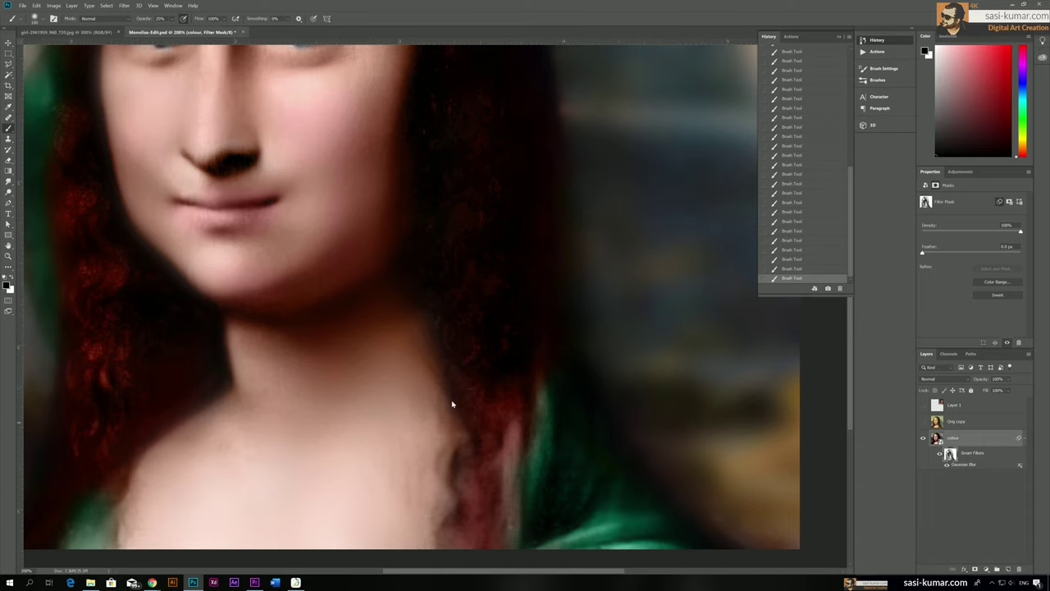
Step: Paint black on the filter mask along the neckline, the hair locks and the top hairline to sharpen the figure's edges
scroll(451, 404, "up", 5)
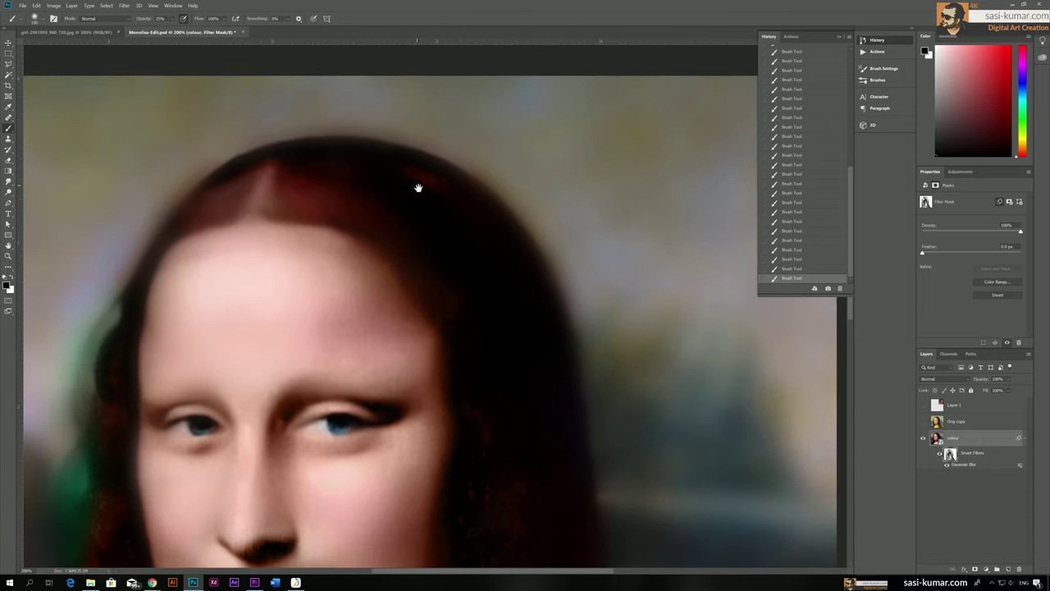
left_click_drag(471, 435, 514, 270)
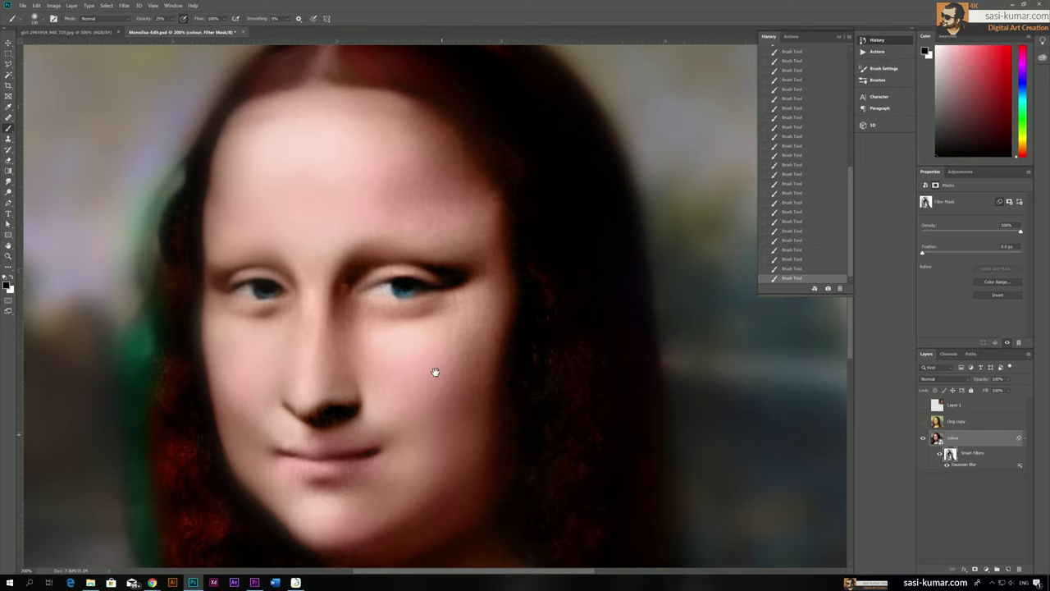
left_click_drag(440, 403, 471, 354)
left_click_drag(500, 511, 505, 366)
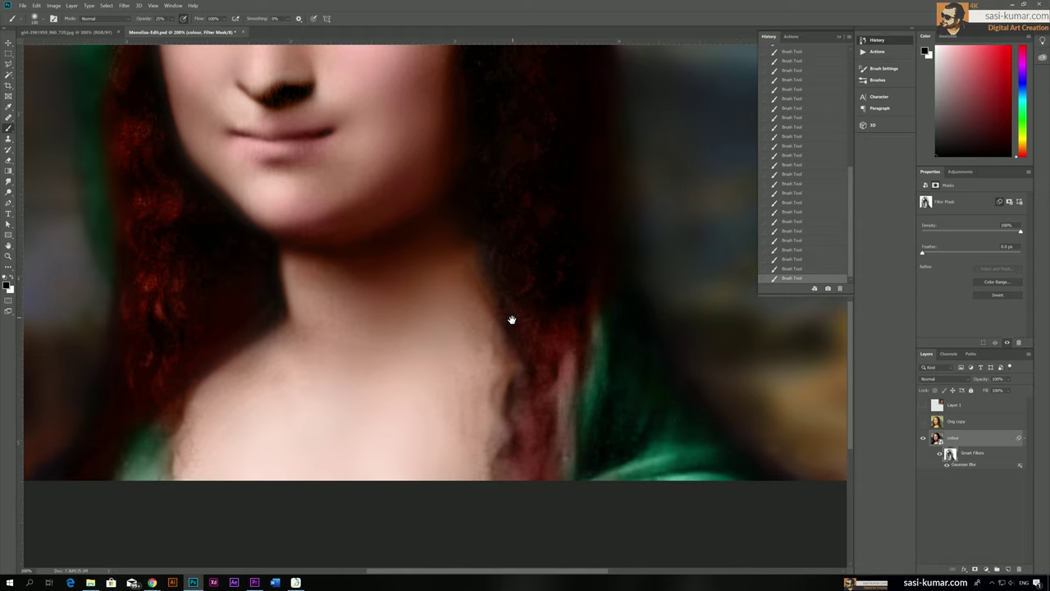
left_click_drag(511, 319, 501, 389)
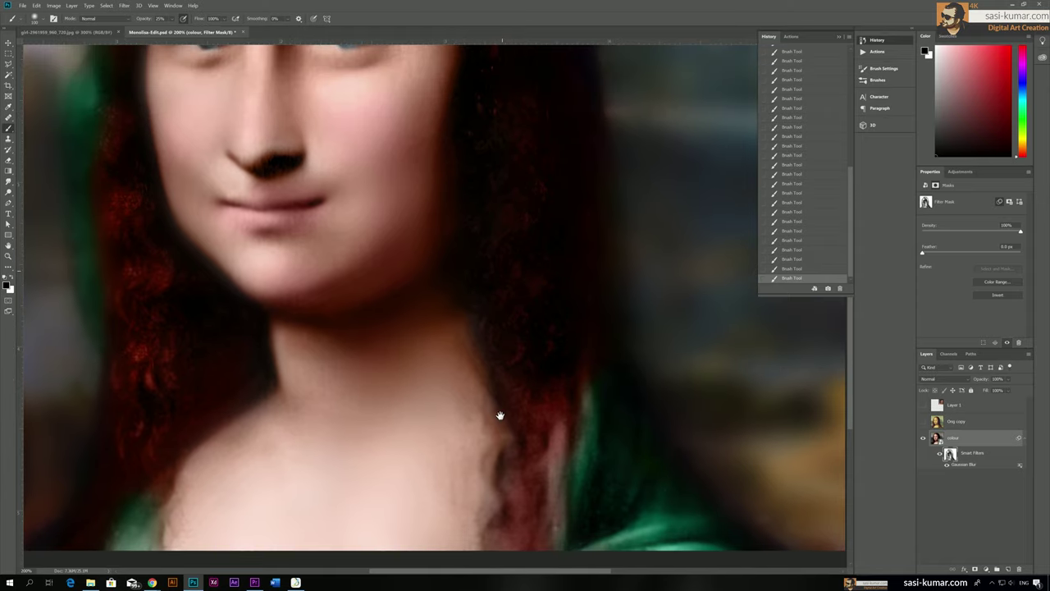
left_click_drag(281, 350, 299, 354)
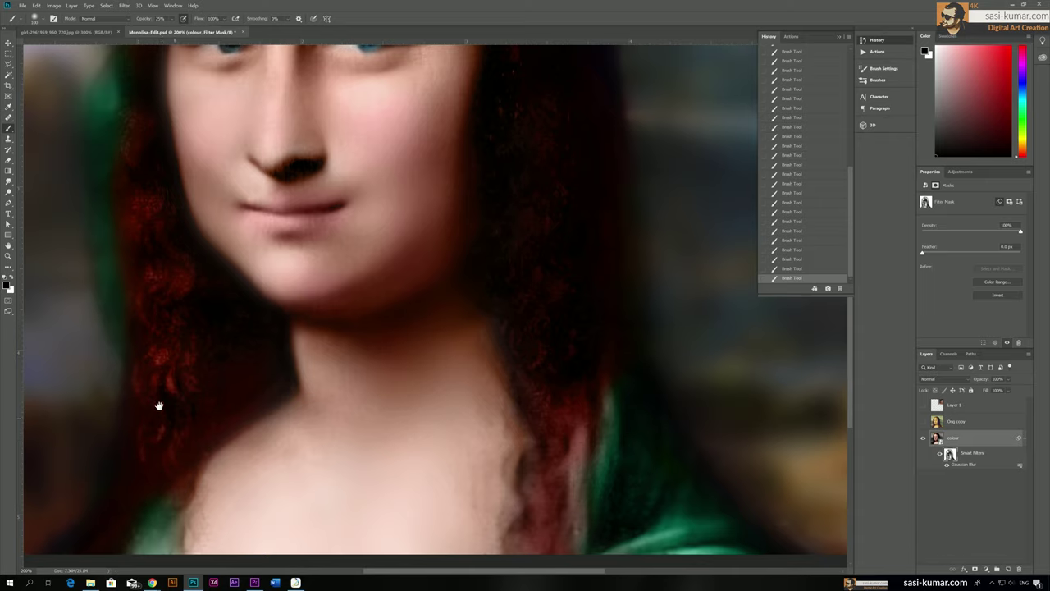
left_click_drag(164, 387, 252, 479)
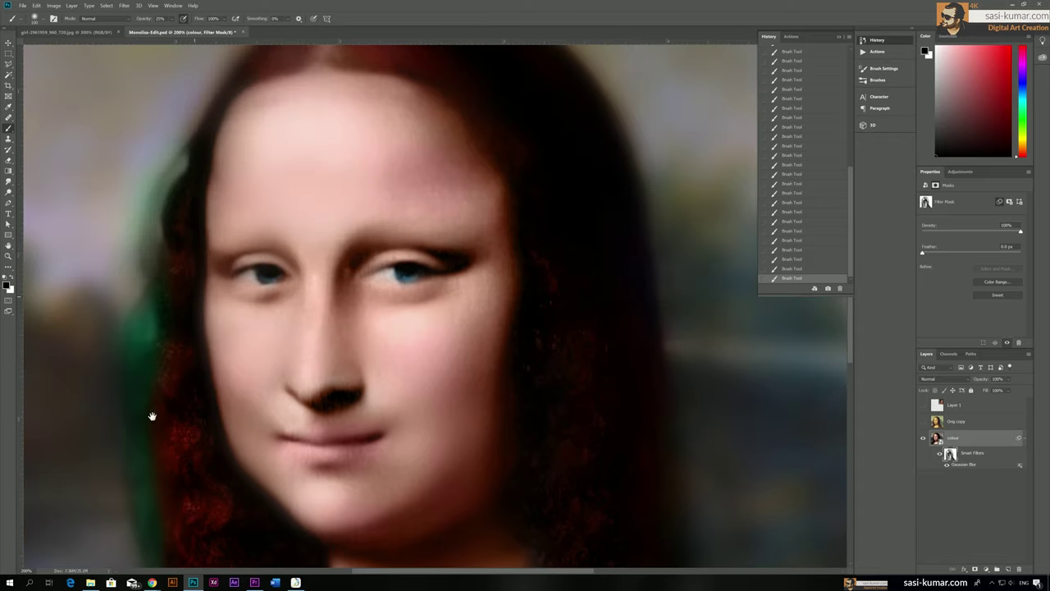
left_click_drag(183, 438, 160, 570)
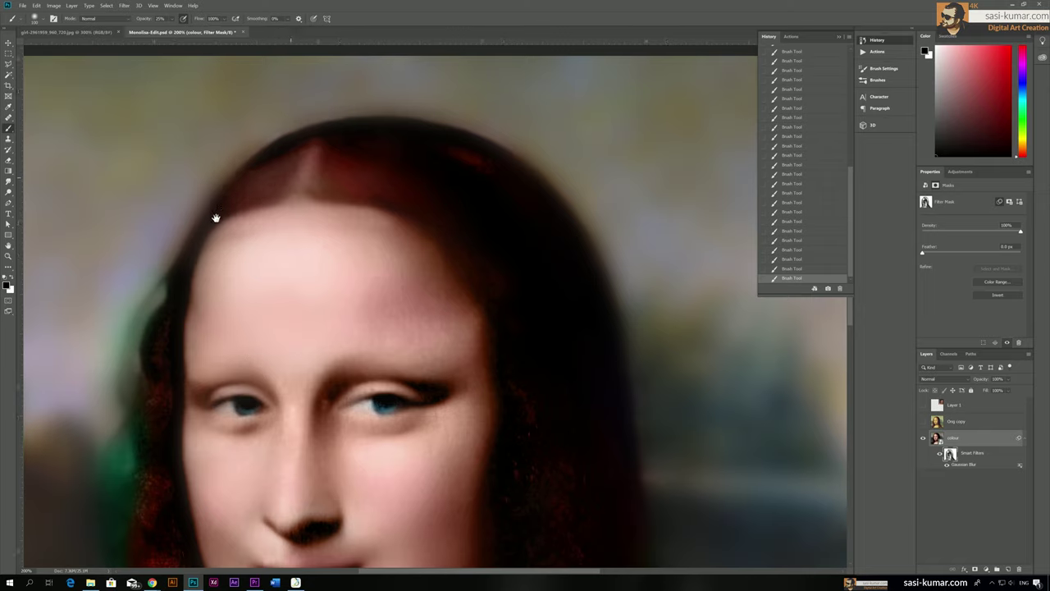
key("x")
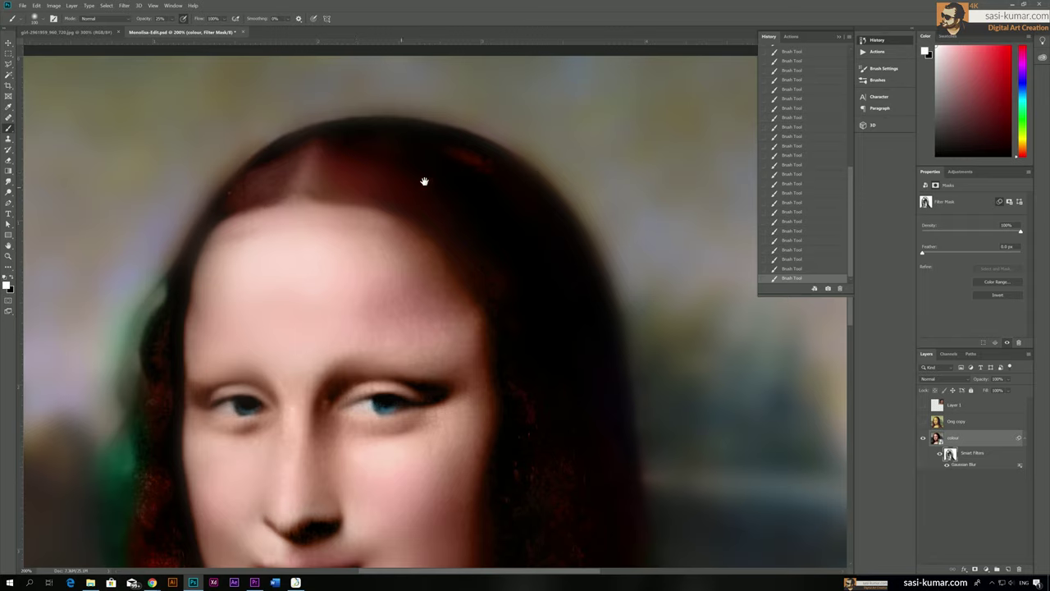
key("x")
Step: Toggle the colour layer's visibility to check the masked blur on the whole portrait
key("ctrl+minus")
key("ctrl+minus")
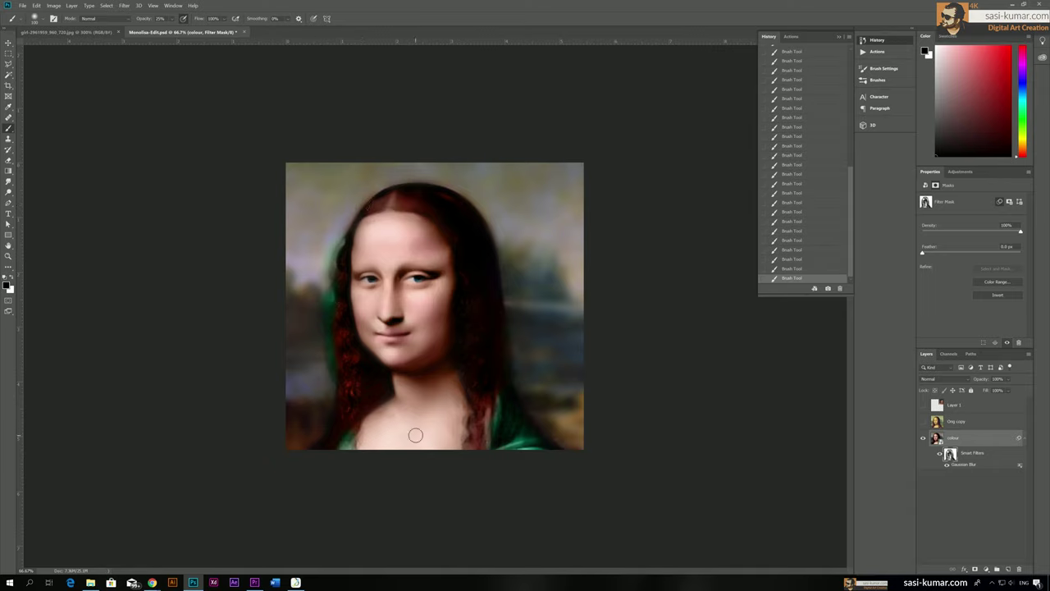
left_click(923, 438)
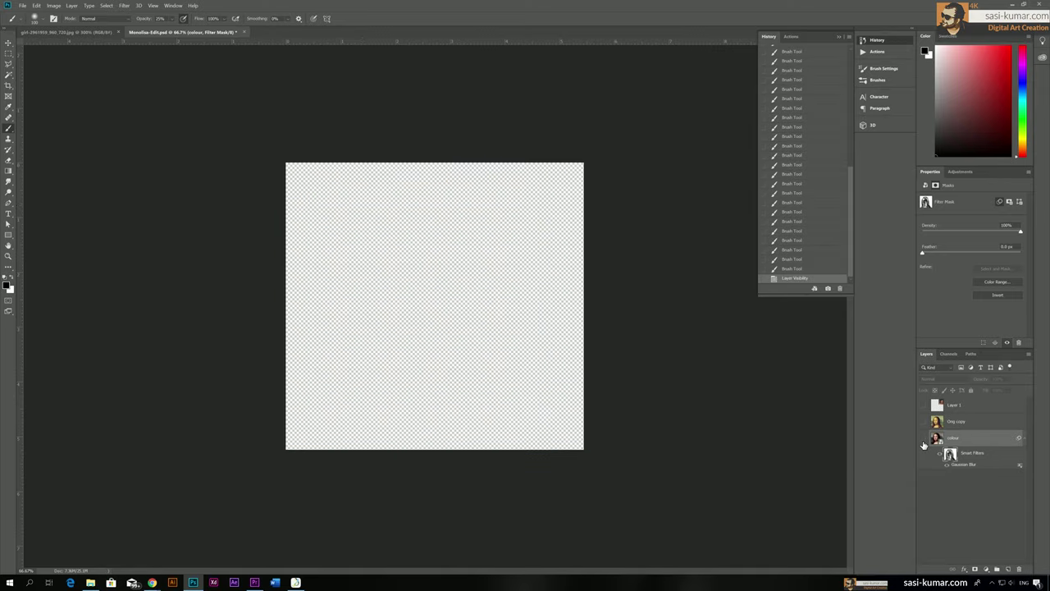
left_click(923, 439)
left_click(923, 439)
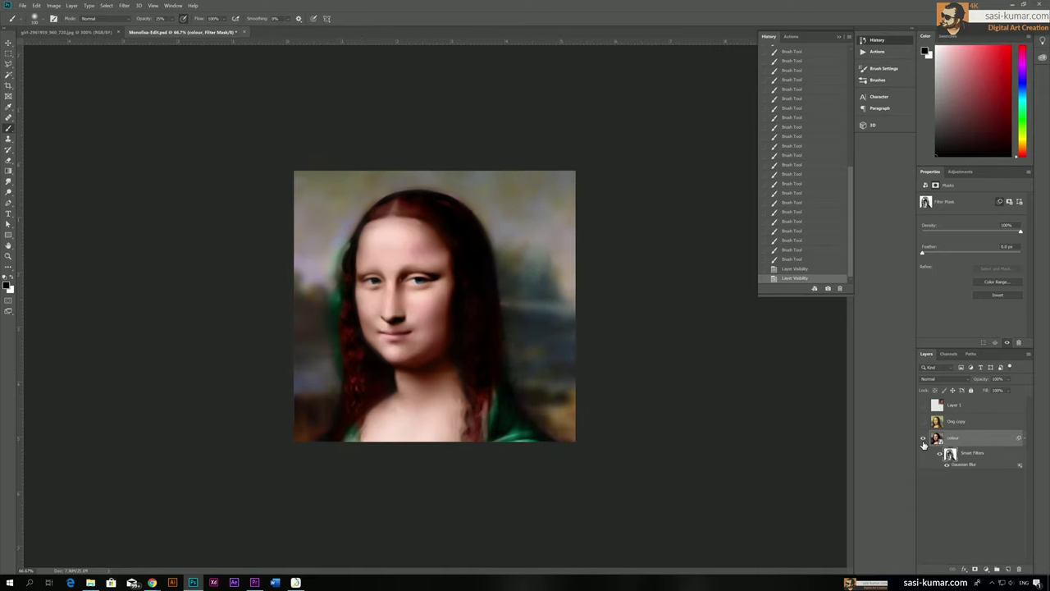
left_click(923, 439)
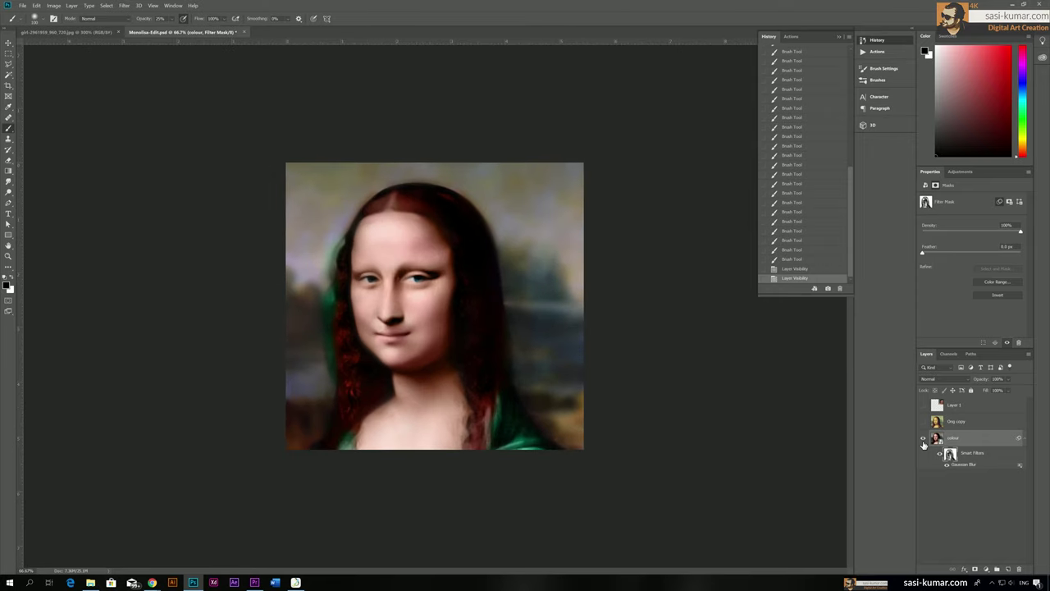
Step: Convert the filtered colour layer into a new Smart Object
right_click(988, 443)
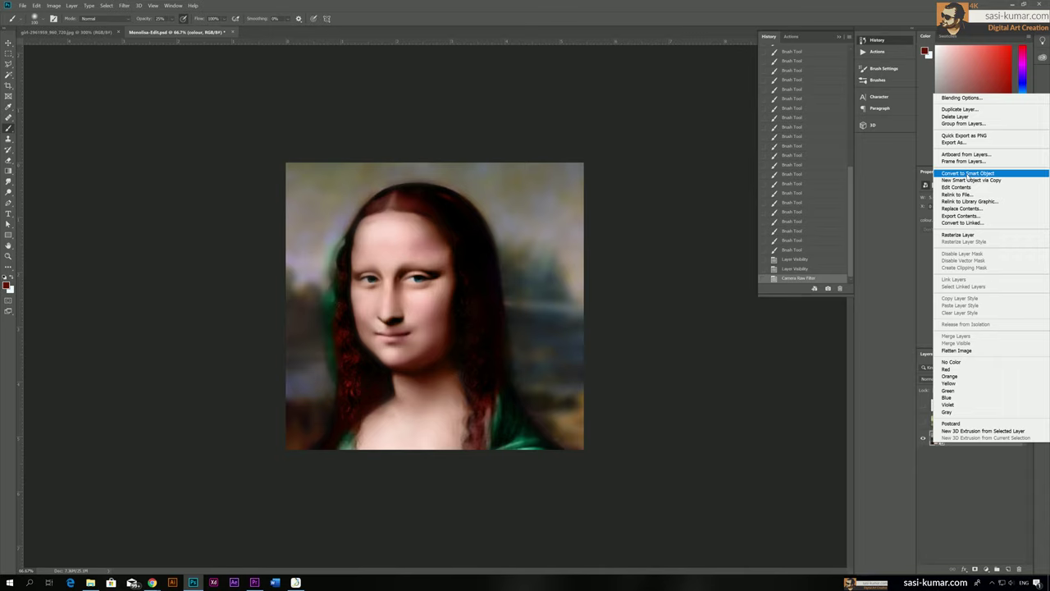
left_click(970, 173)
key("v")
key("ctrl+1")
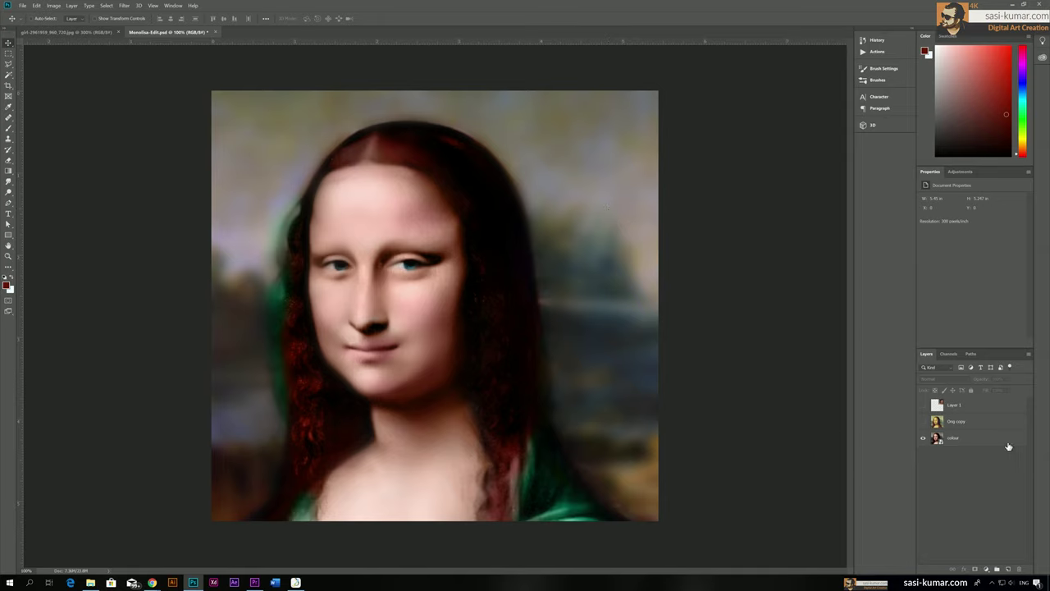
left_click(939, 437)
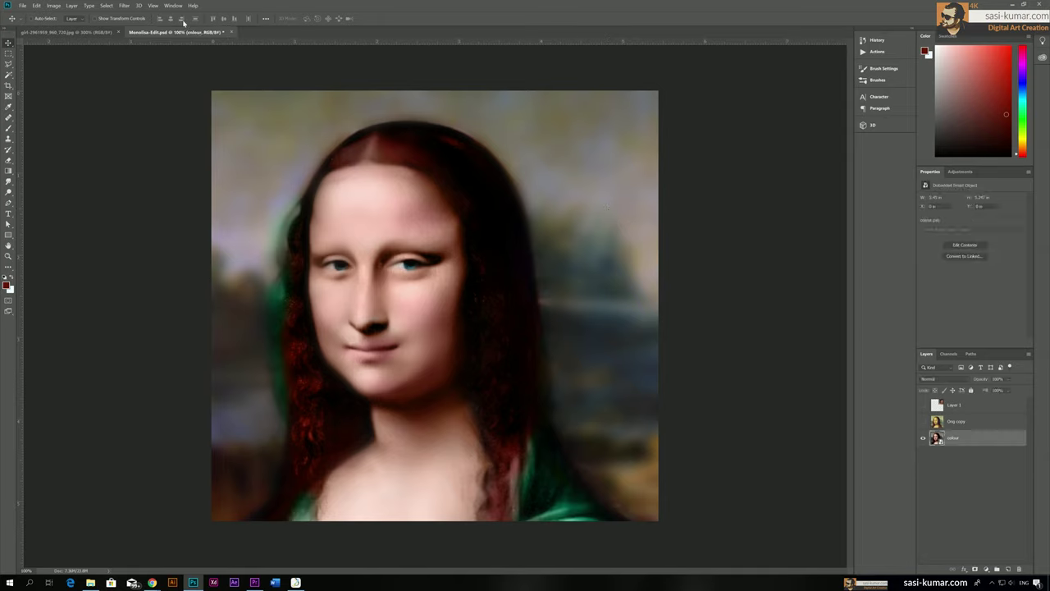
left_click(124, 6)
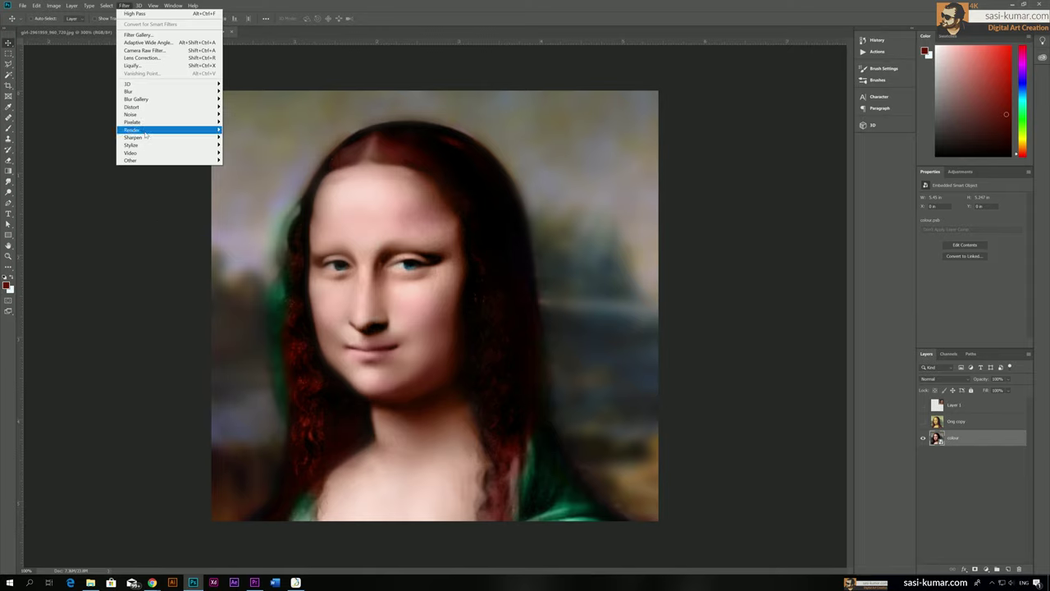
left_click(980, 505)
Step: Duplicate the colour Smart Object layer and apply a High Pass filter with a radius of about 20 pixels to the copy
left_click(971, 442)
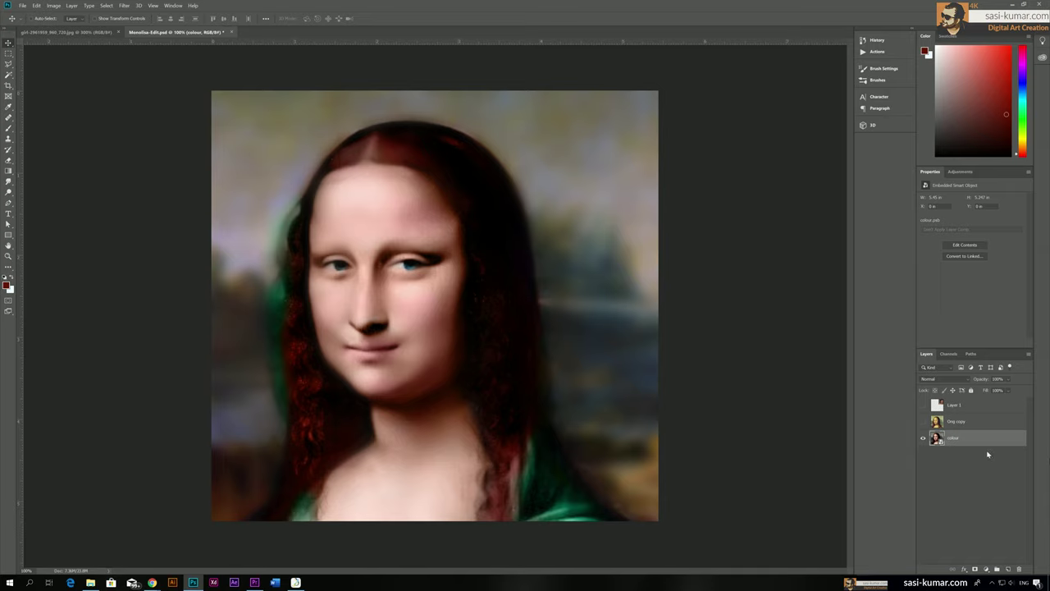
key("ctrl+j")
left_click(127, 6)
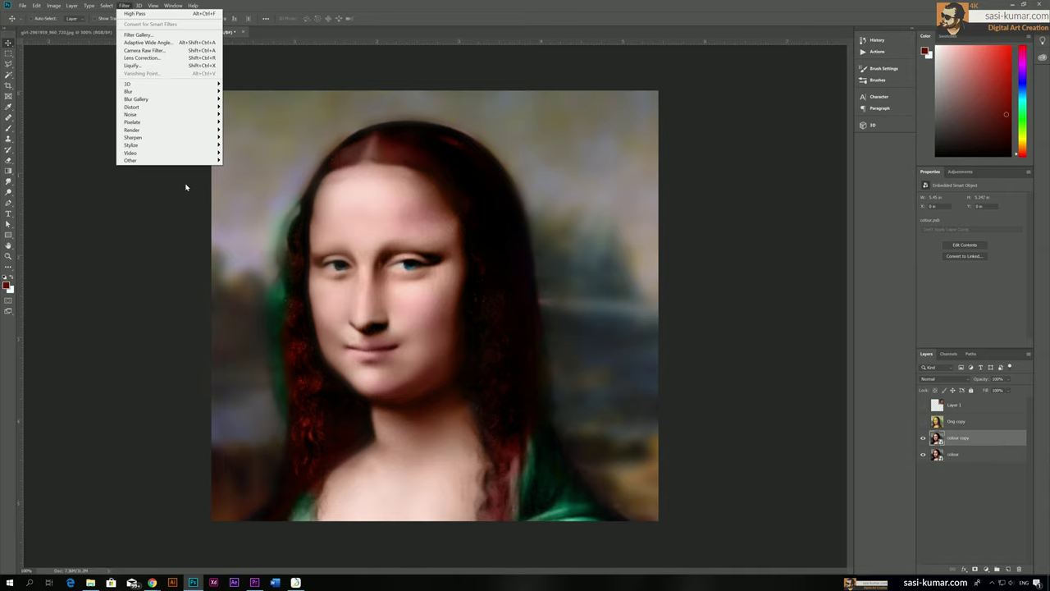
mouse_move(197, 161)
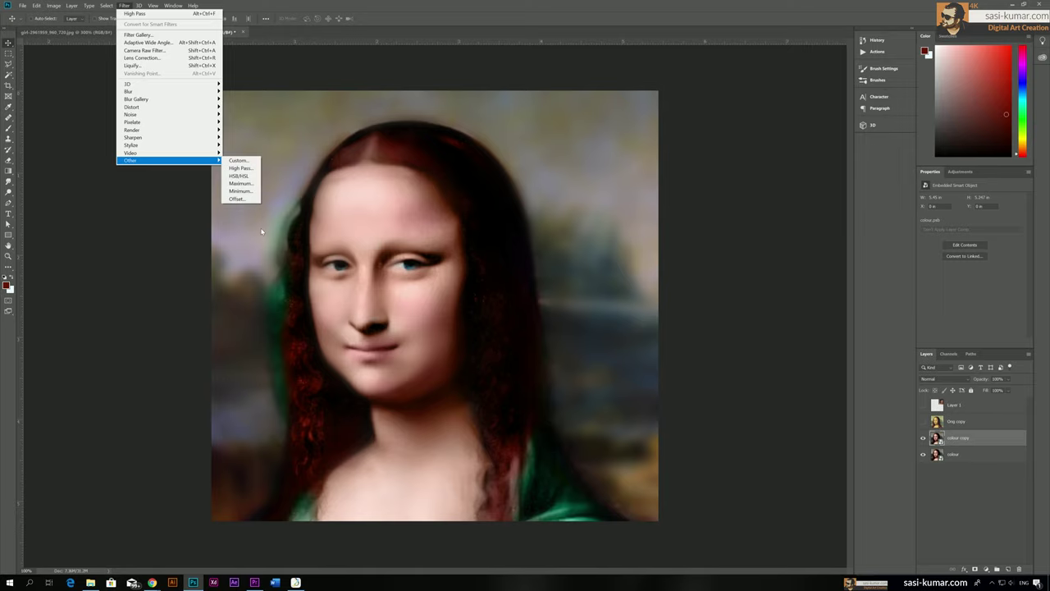
left_click(255, 171)
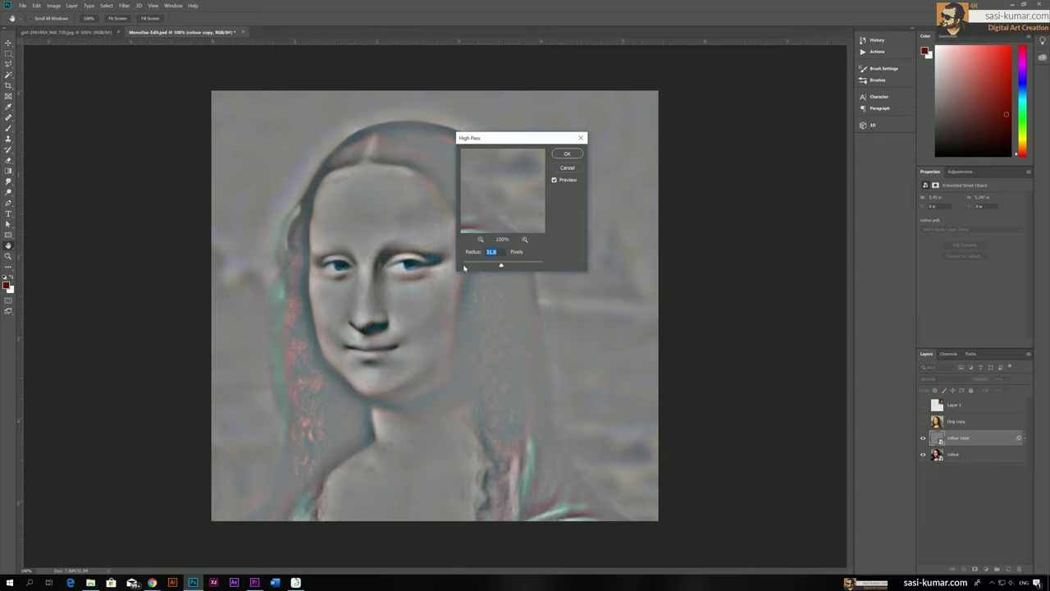
left_click_drag(500, 265, 543, 264)
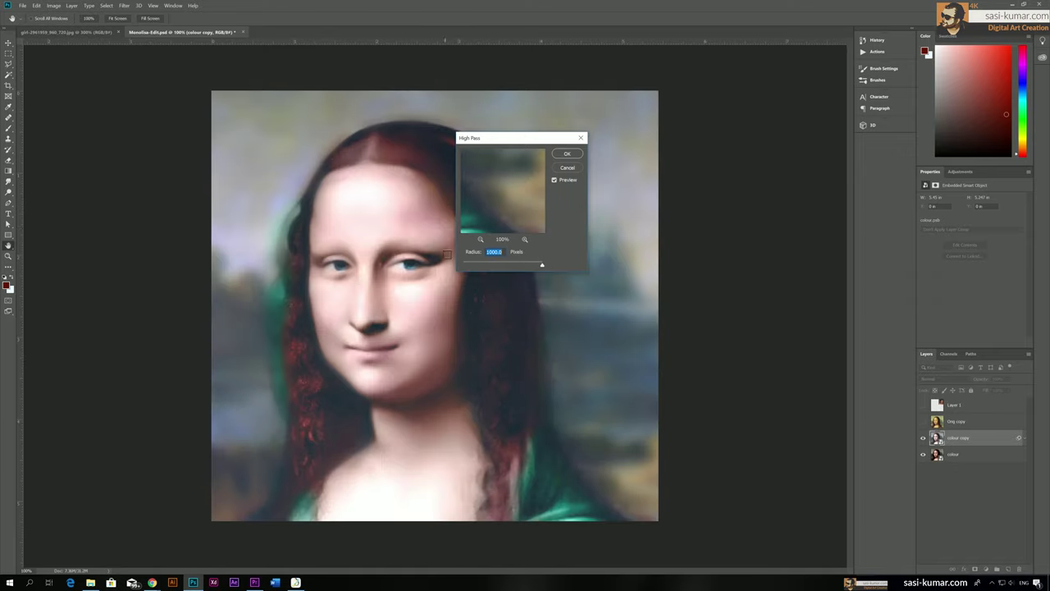
left_click(481, 265)
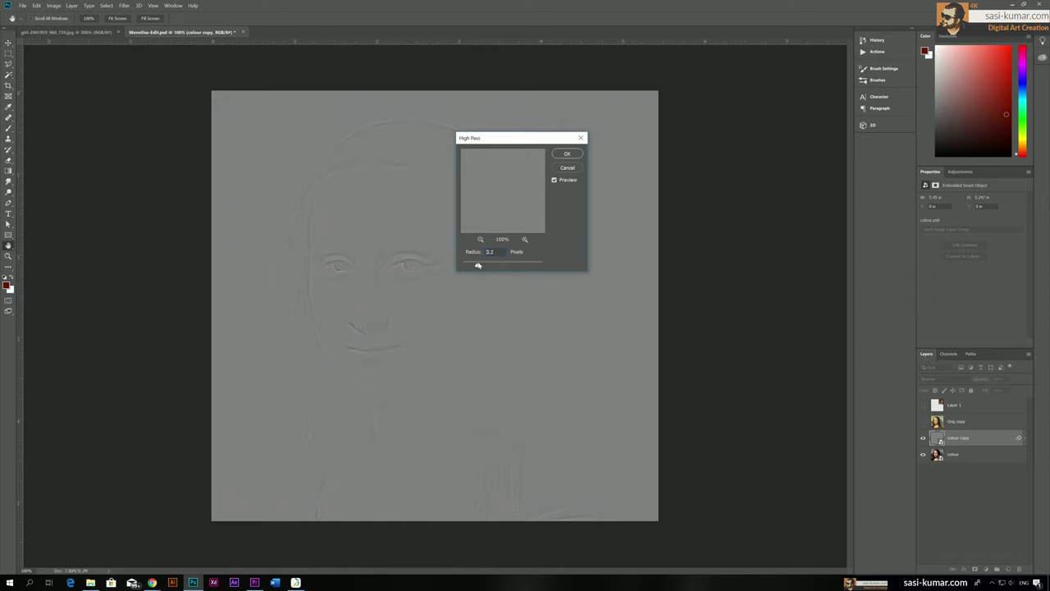
left_click_drag(480, 265, 483, 265)
left_click_drag(483, 267, 494, 270)
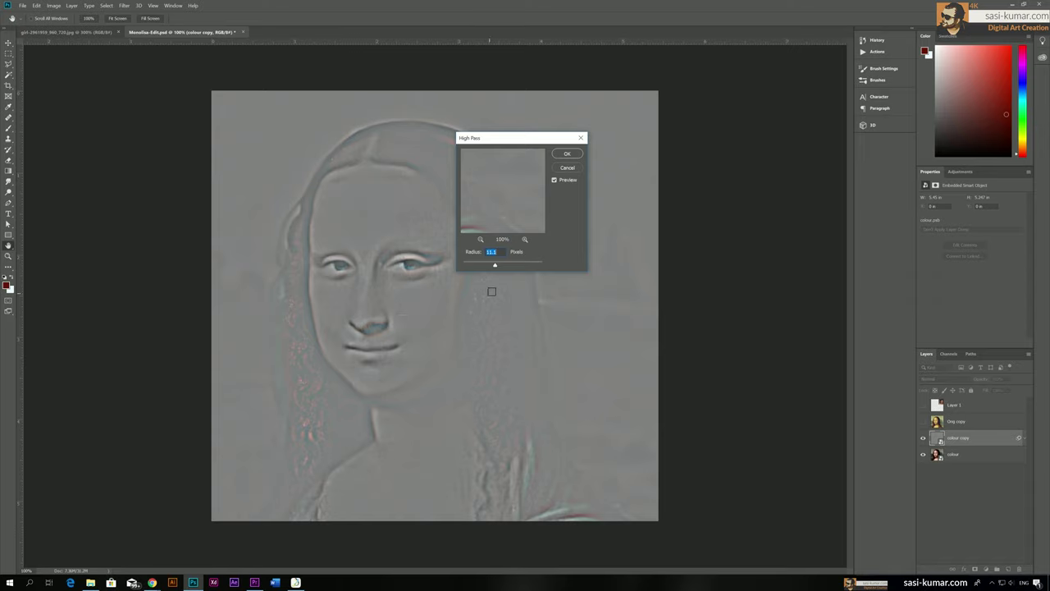
left_click_drag(495, 267, 498, 267)
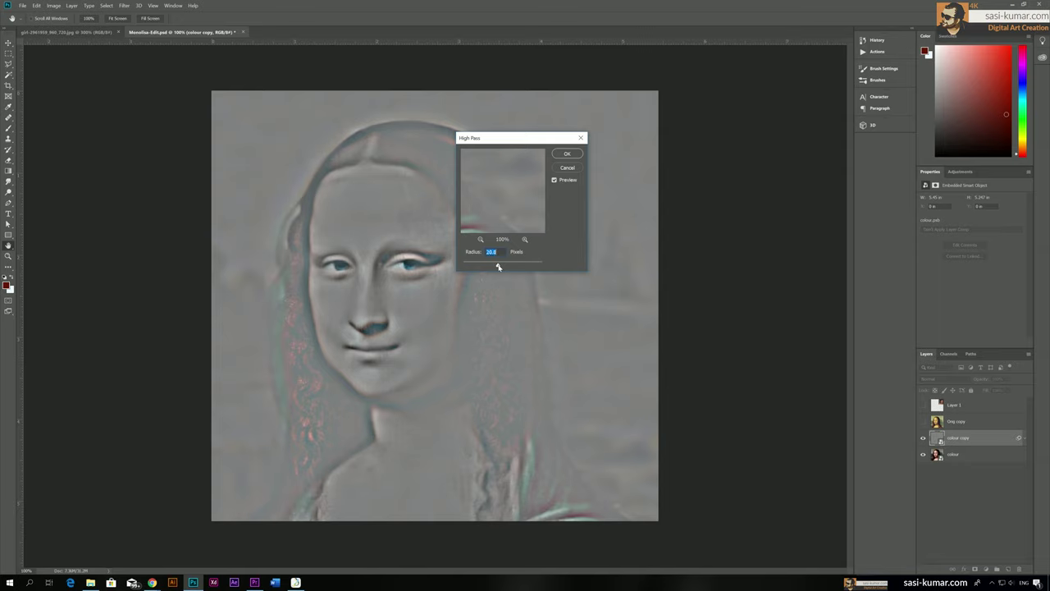
left_click(565, 154)
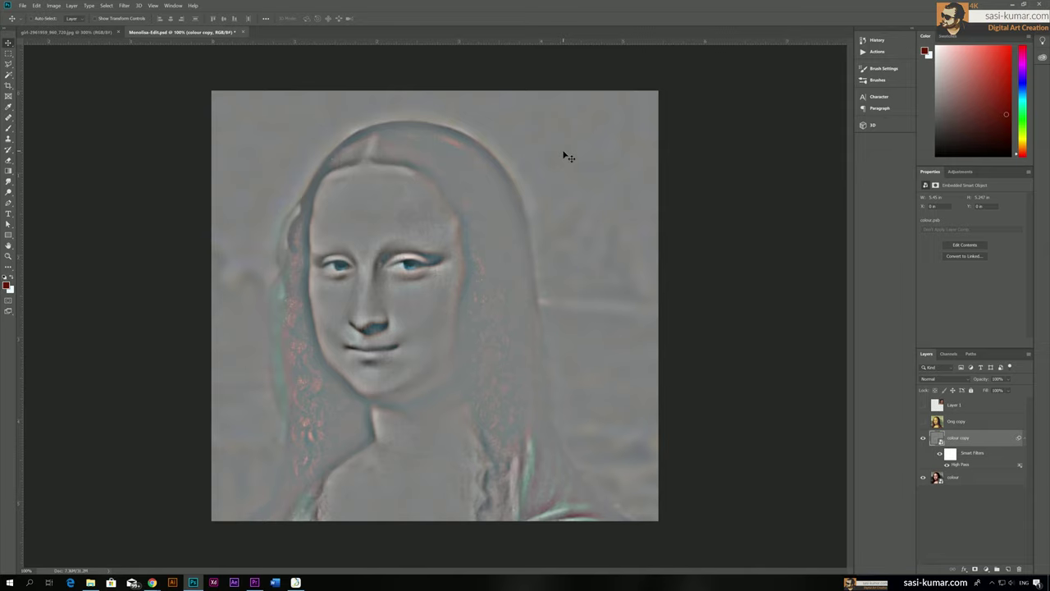
Step: Set the High Pass copy's blend mode to Hard Light and toggle its visibility to compare the sharpening
left_click(950, 380)
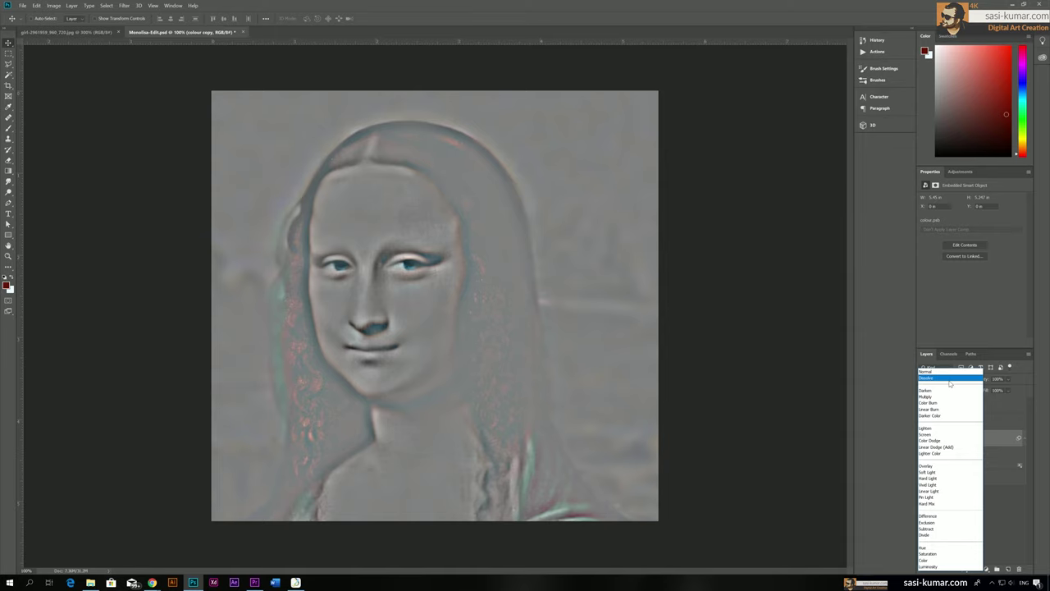
left_click(945, 479)
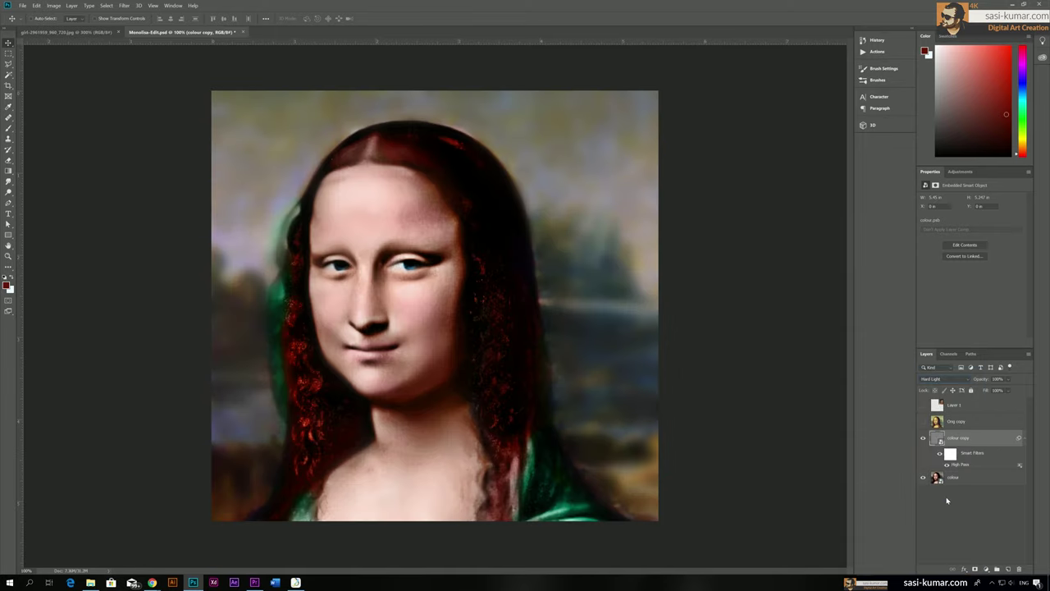
left_click(923, 439)
left_click(923, 439)
Step: Paint black at 25% opacity on the High Pass filter mask over the hair edges, neckline and background to reduce the sharpening
left_click(950, 454)
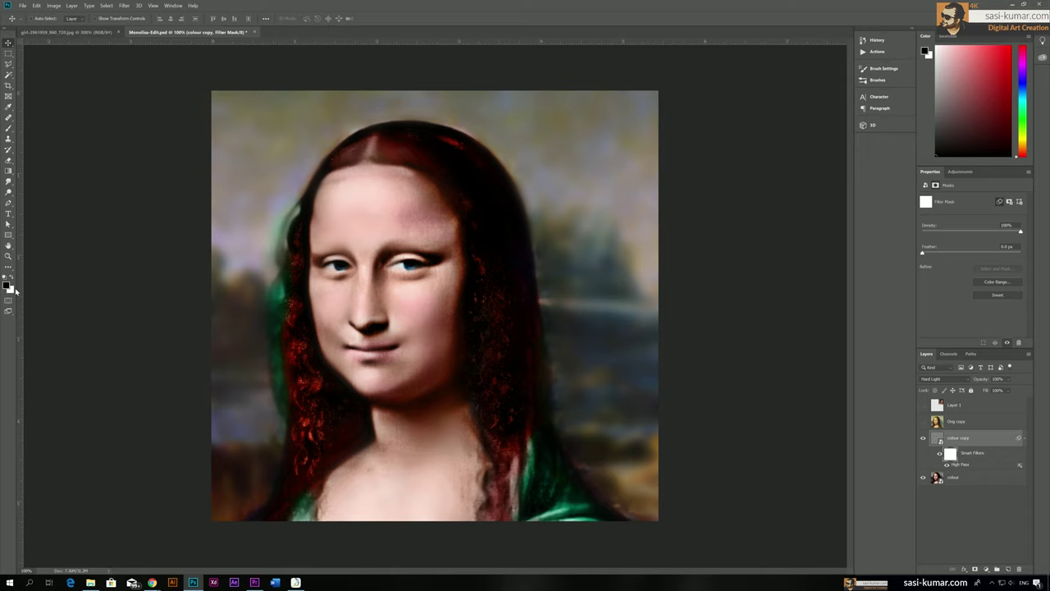
key("b")
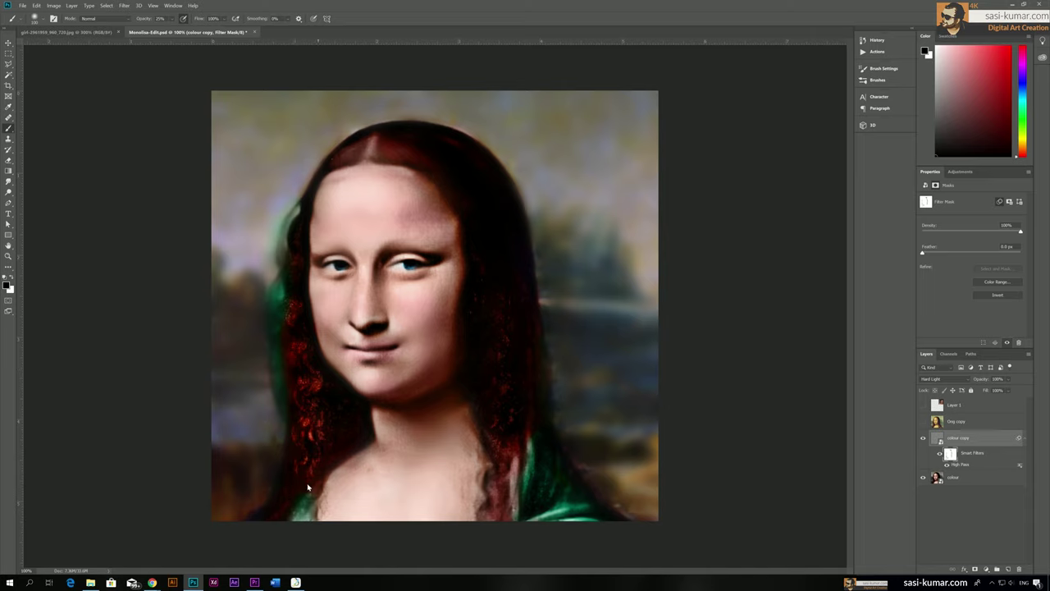
left_click_drag(486, 451, 471, 526)
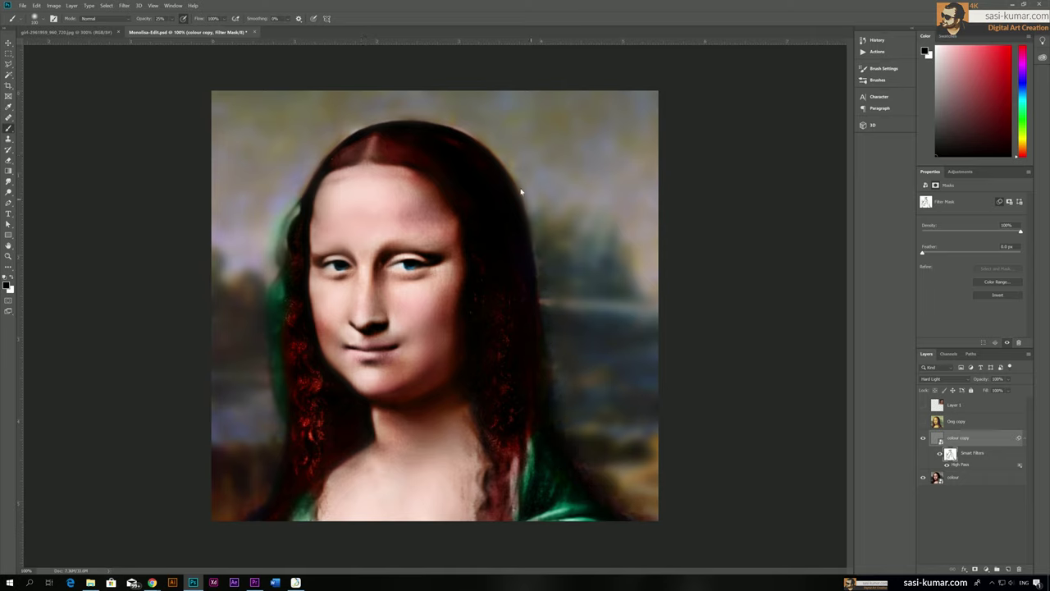
mouse_move(521, 191)
left_mouse_down()
mouse_move(651, 534)
mouse_move(621, 500)
mouse_move(567, 359)
mouse_move(638, 437)
left_mouse_up()
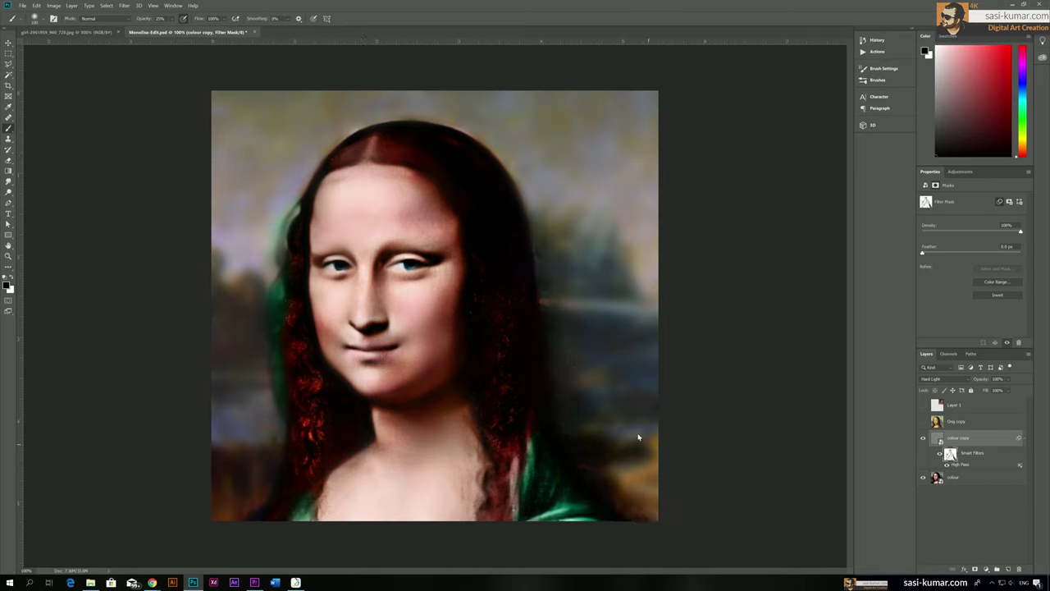
mouse_move(282, 286)
left_mouse_down()
mouse_move(266, 384)
mouse_move(271, 435)
mouse_move(254, 457)
mouse_move(227, 375)
mouse_move(252, 402)
left_mouse_up()
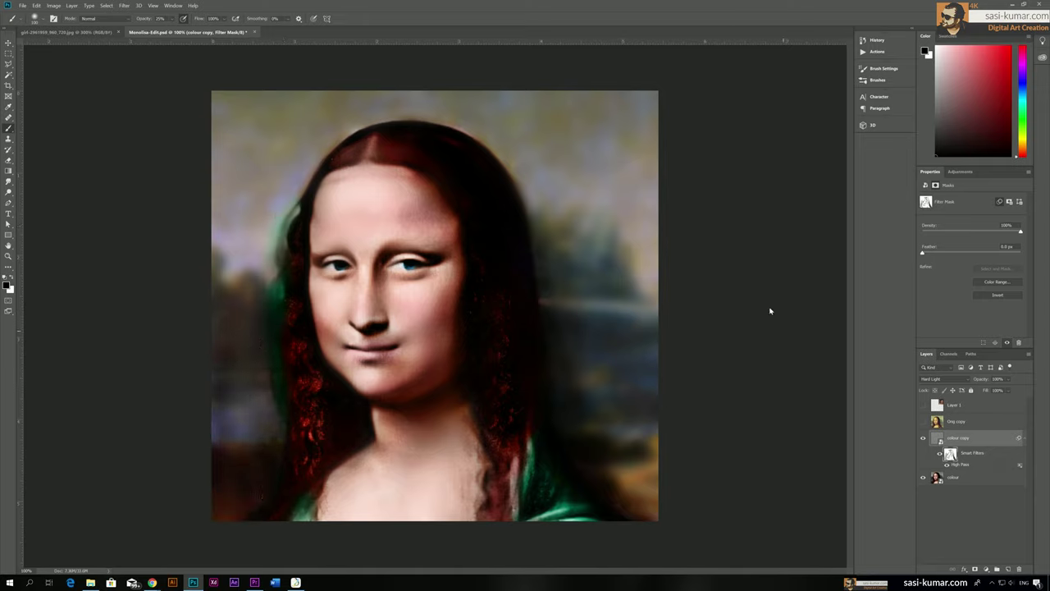
left_click_drag(640, 305, 634, 337)
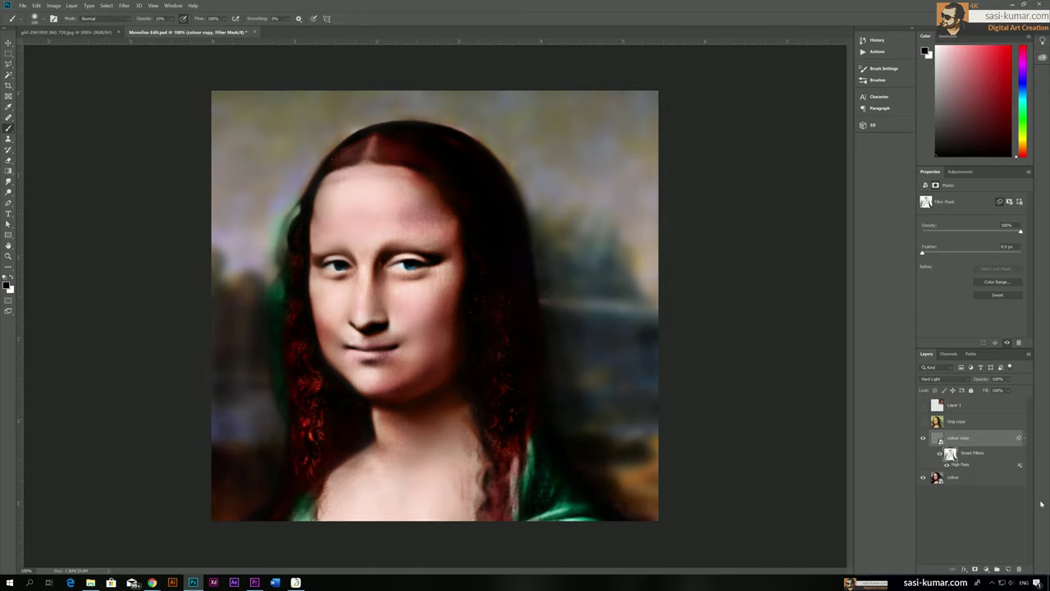
Step: Compare the sharpened portrait without the High Pass copy, and against the original painting, by toggling layer visibility
left_click(922, 439)
left_click(922, 439)
left_click(8, 41)
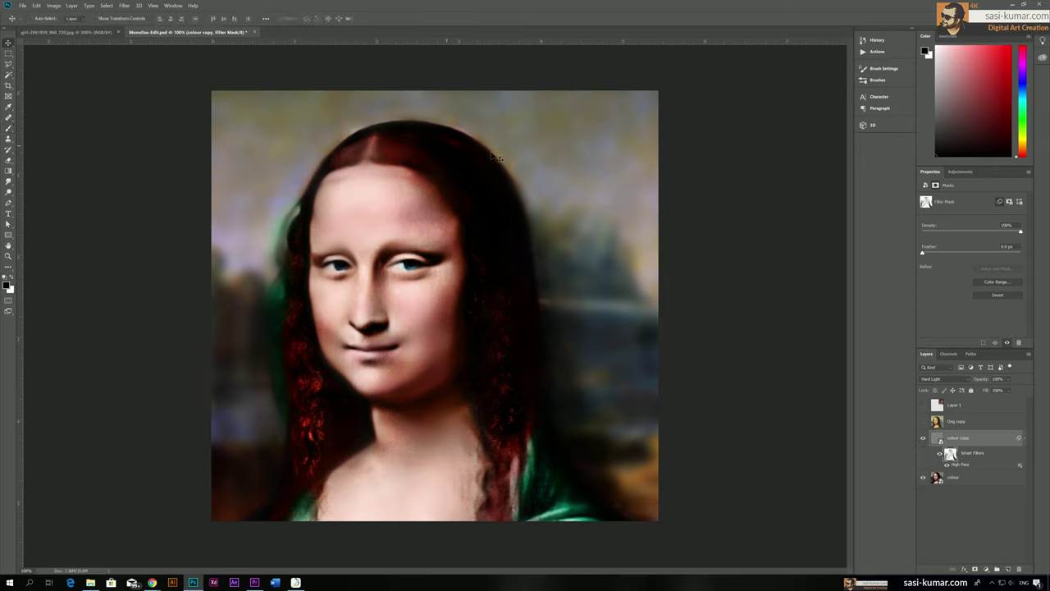
key("ctrl+minus")
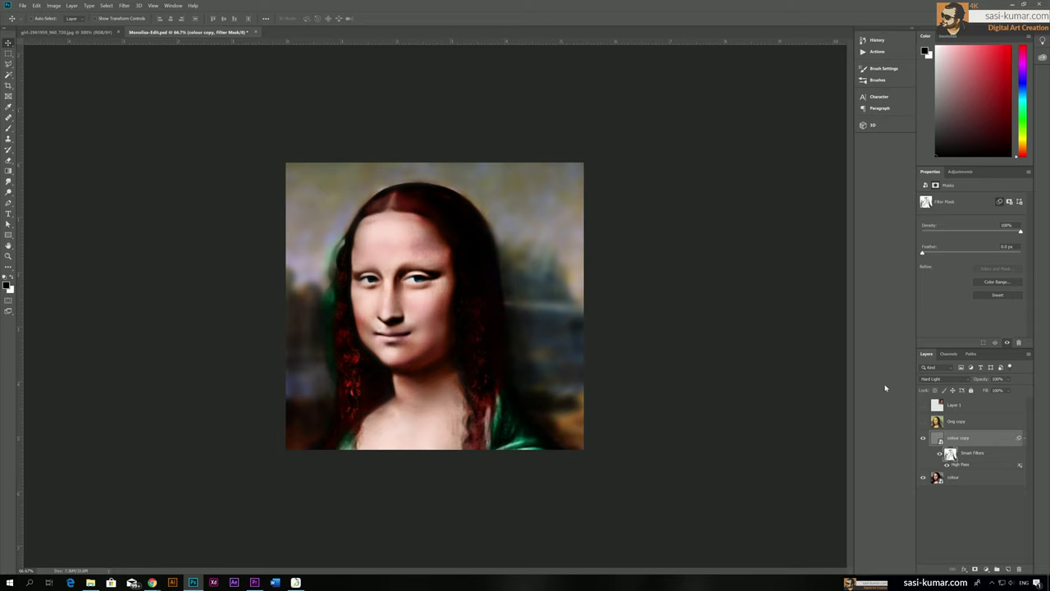
left_click(923, 420)
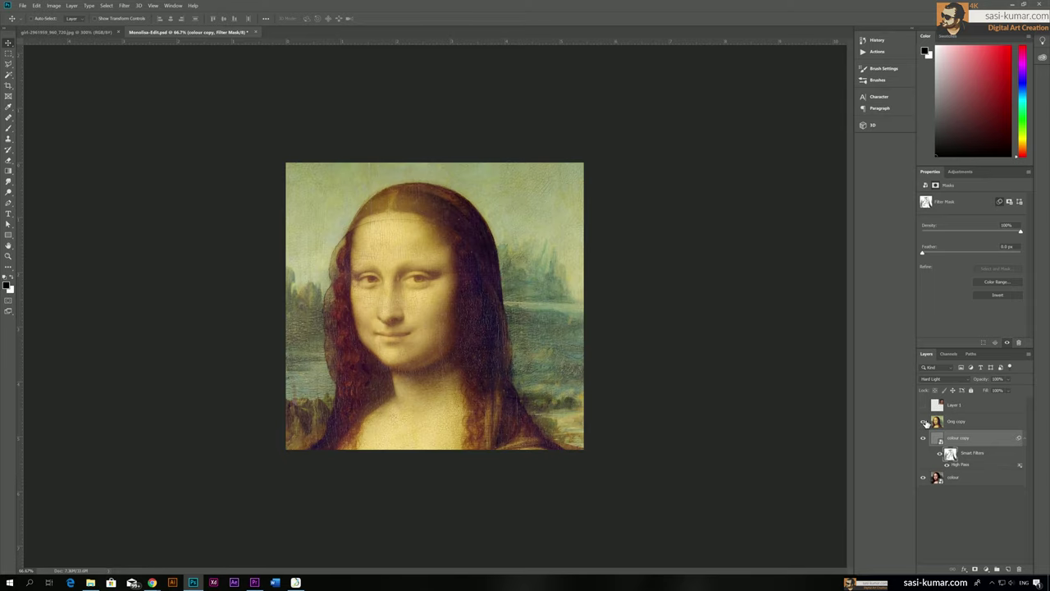
left_click(924, 421)
left_click(924, 421)
left_click(924, 421)
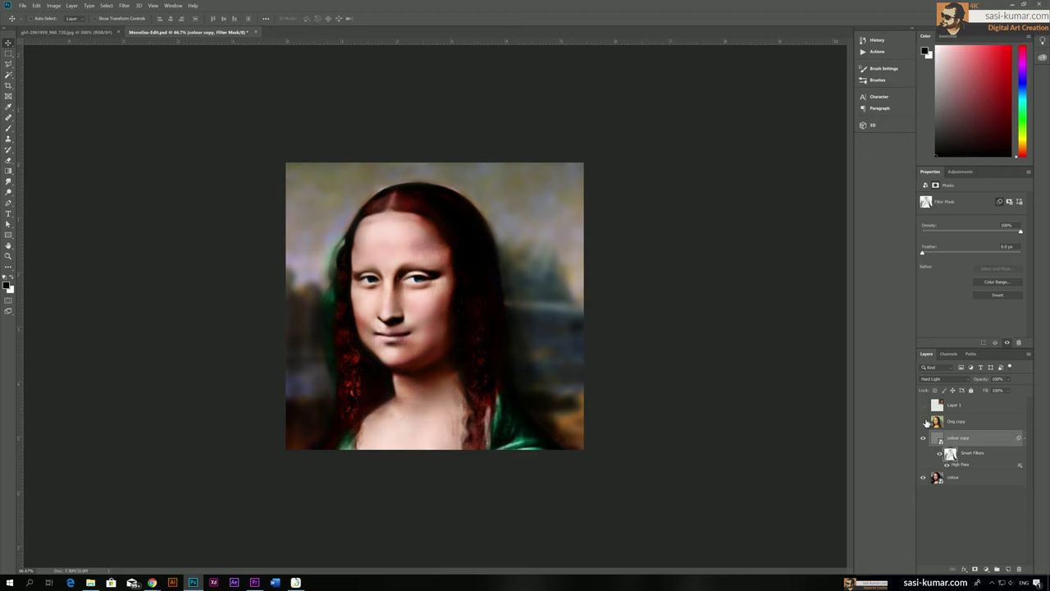
key("ctrl+plus")
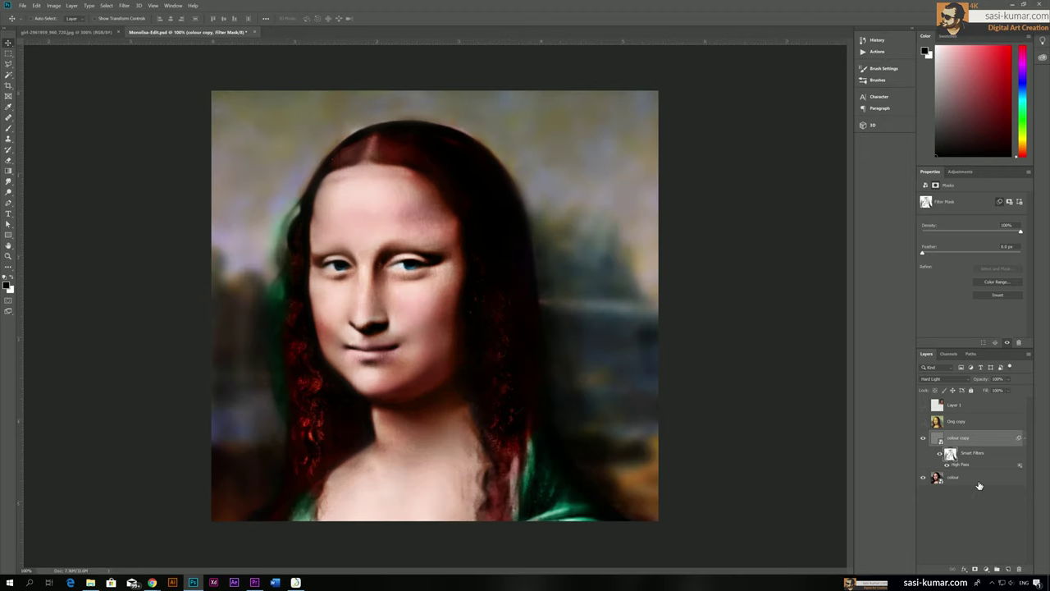
Step: Combine the colour layer and its High Pass copy into one new Smart Object
left_click(974, 443, "ctrl")
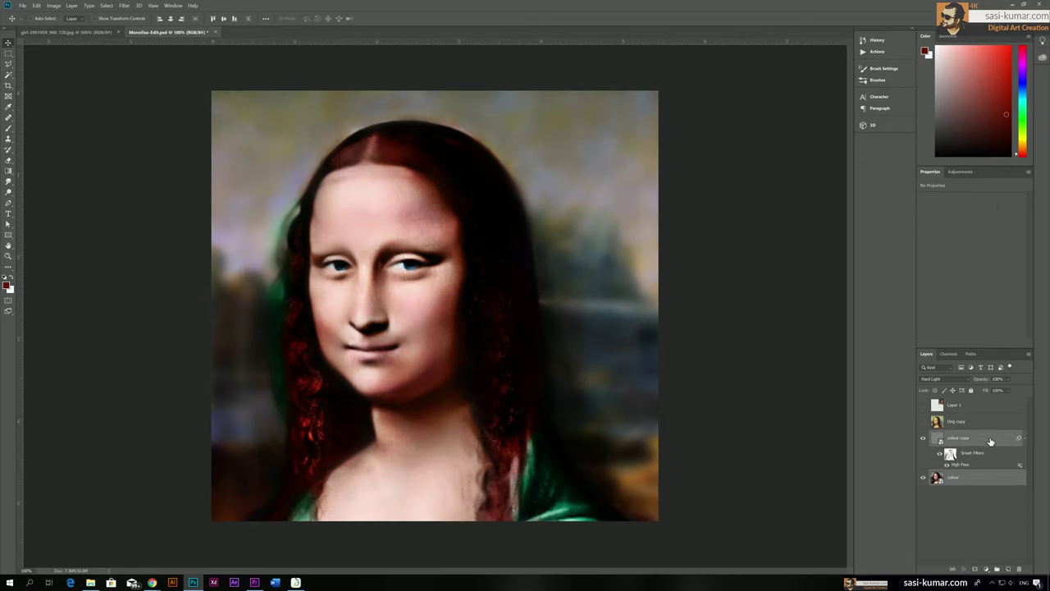
right_click(984, 440)
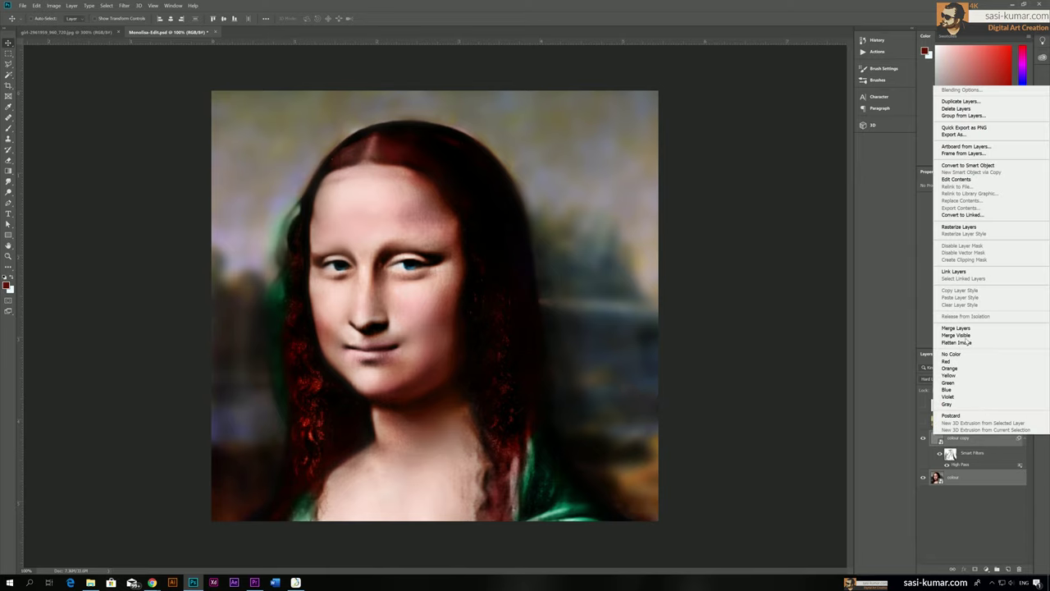
left_click(974, 166)
Step: Start a Camera Raw filter on the combined Smart Object and set Temperature to +4 and Tint to -3
key("ctrl+minus")
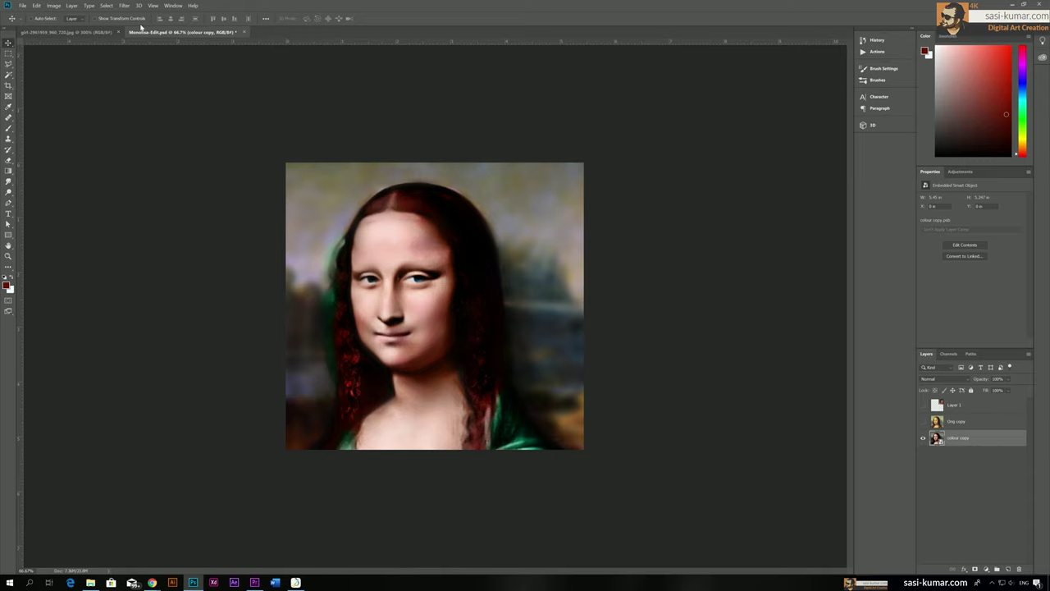
left_click(124, 6)
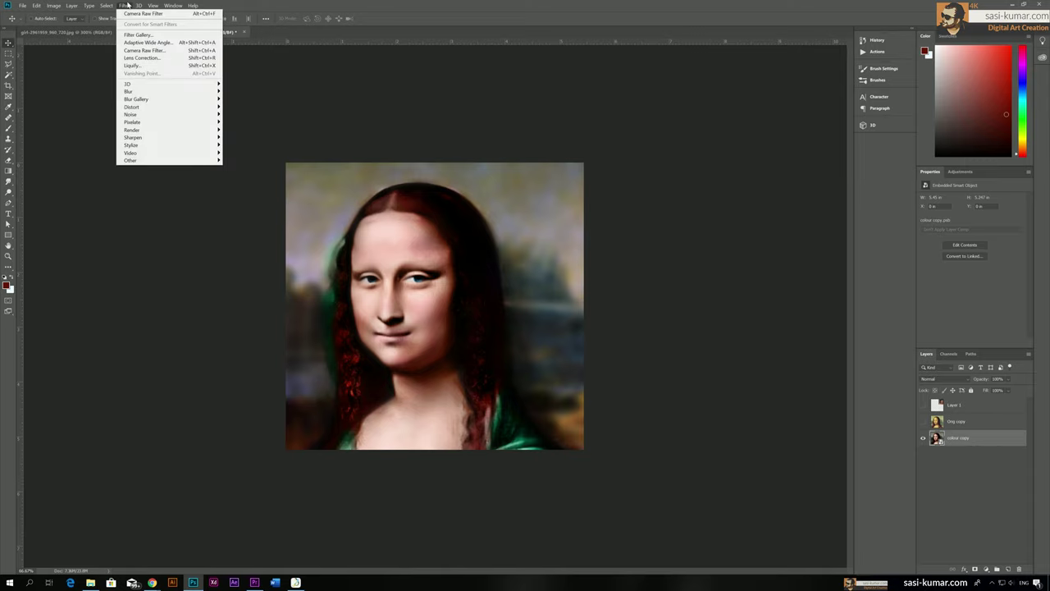
left_click(192, 51)
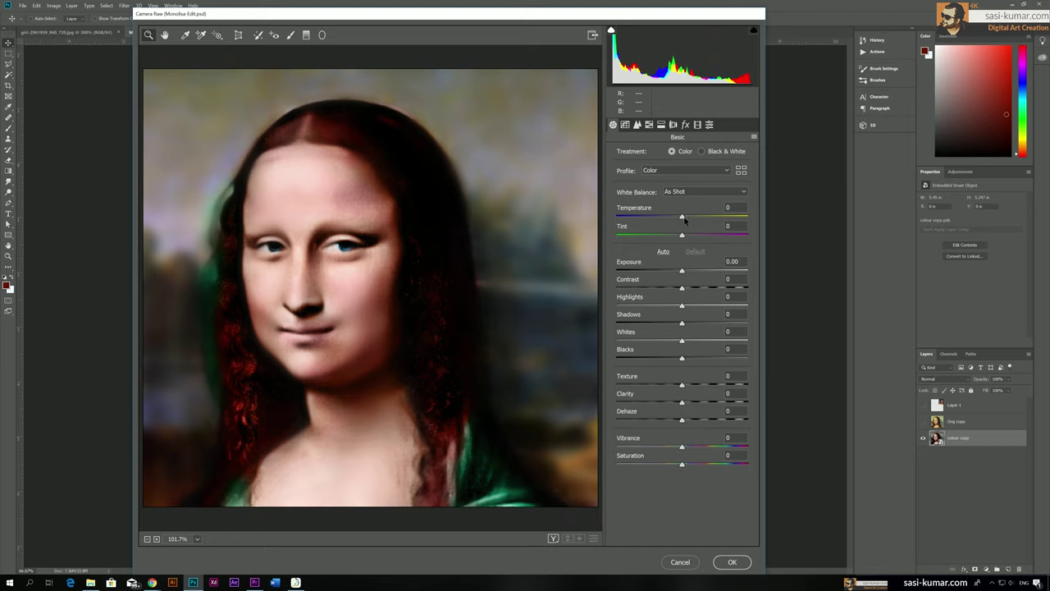
left_click_drag(683, 219, 686, 220)
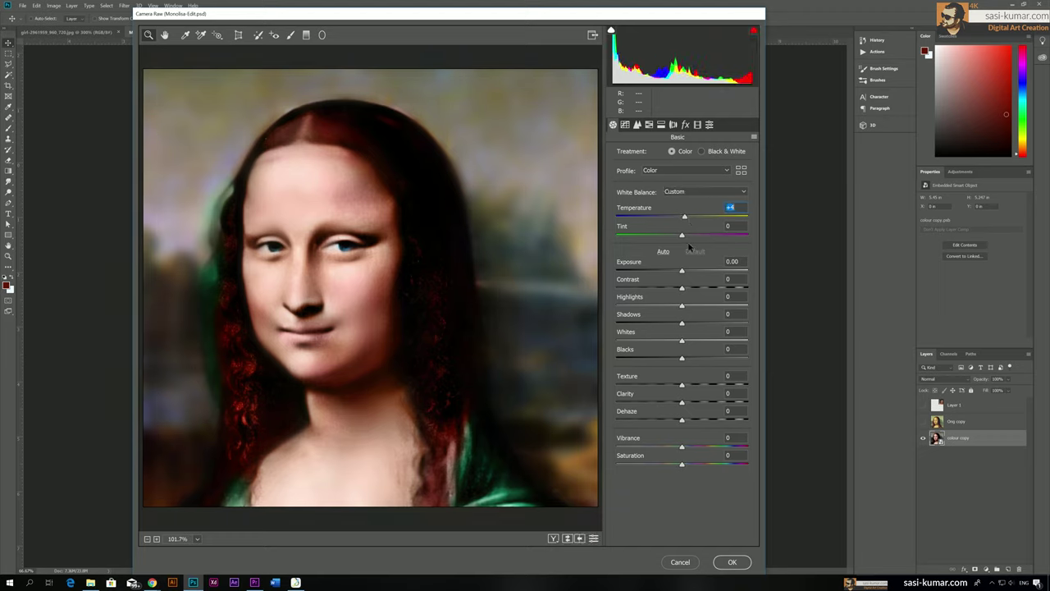
mouse_move(683, 238)
left_mouse_down()
mouse_move(716, 238)
mouse_move(645, 236)
mouse_move(678, 236)
left_mouse_up()
left_click_drag(678, 236, 681, 237)
Step: Lower Contrast to -5 and Highlights to -4 in the Camera Raw basic adjustments
left_click_drag(683, 273, 684, 273)
mouse_move(681, 290)
left_mouse_down()
mouse_move(614, 290)
mouse_move(701, 288)
mouse_move(653, 293)
mouse_move(681, 290)
left_mouse_up()
left_click_drag(676, 289, 678, 289)
mouse_move(681, 306)
left_mouse_down()
mouse_move(694, 307)
mouse_move(675, 306)
left_mouse_up()
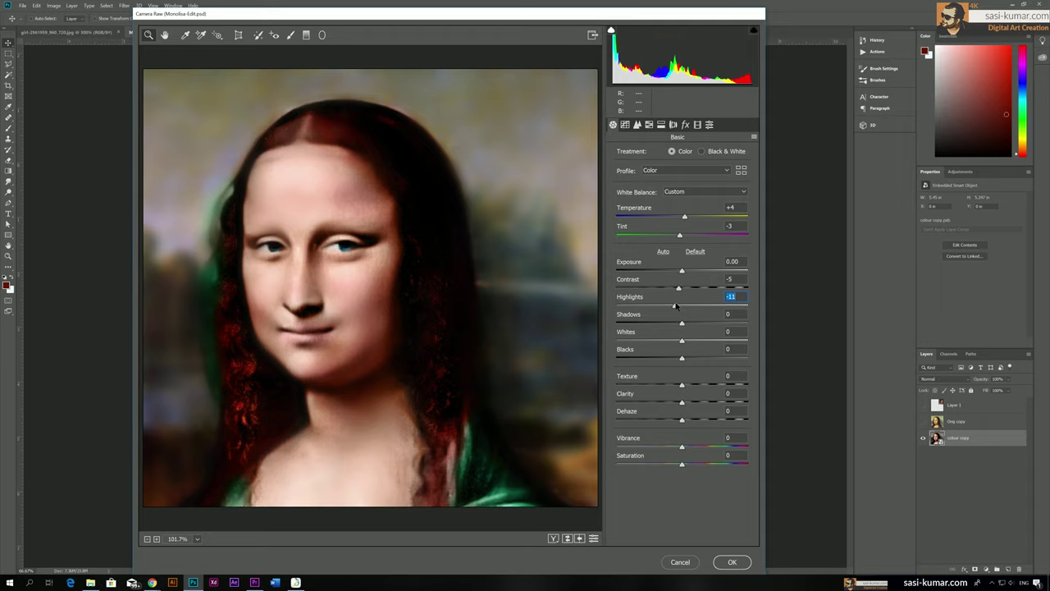
mouse_move(674, 308)
left_mouse_down()
mouse_move(743, 305)
mouse_move(628, 307)
mouse_move(680, 306)
left_mouse_up()
Step: Raise Shadows to +4, Whites to +8 and Blacks to +13
mouse_move(681, 326)
left_mouse_down()
mouse_move(671, 326)
mouse_move(687, 326)
left_mouse_up()
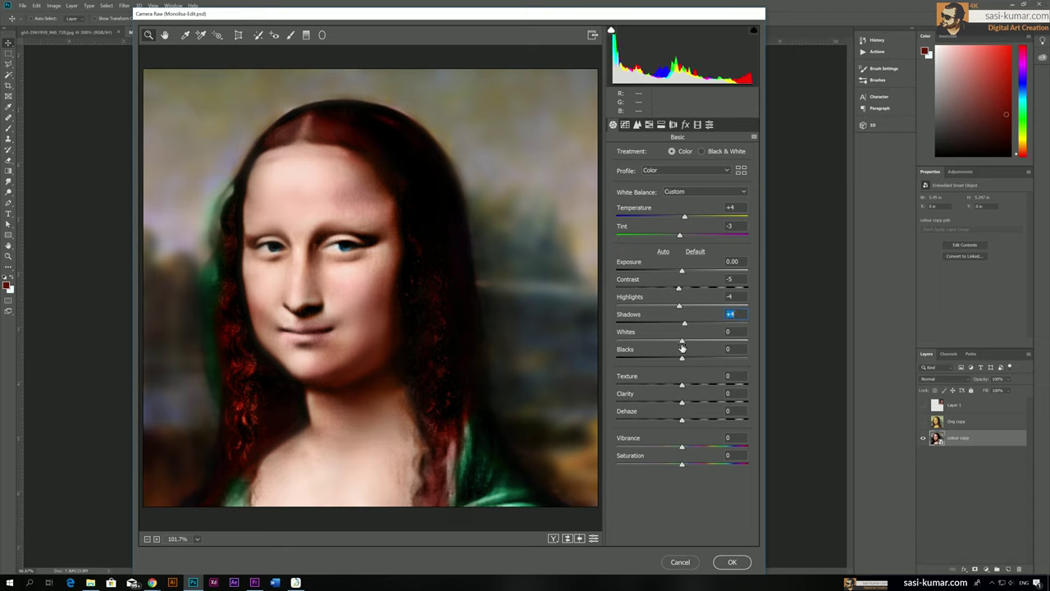
mouse_move(683, 344)
left_mouse_down()
mouse_move(715, 345)
mouse_move(677, 344)
mouse_move(698, 346)
mouse_move(663, 361)
mouse_move(709, 359)
mouse_move(692, 358)
left_mouse_up()
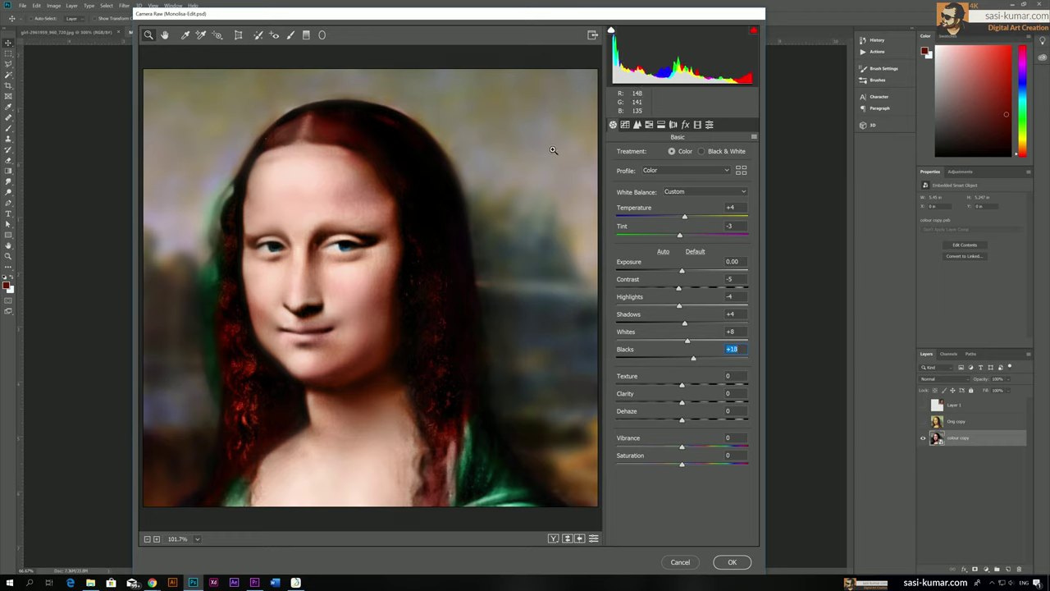
left_click_drag(694, 365, 689, 367)
Step: Set Texture to +12 and make small adjustments to Clarity, Dehaze and Vibrance
left_click_drag(683, 385, 737, 382)
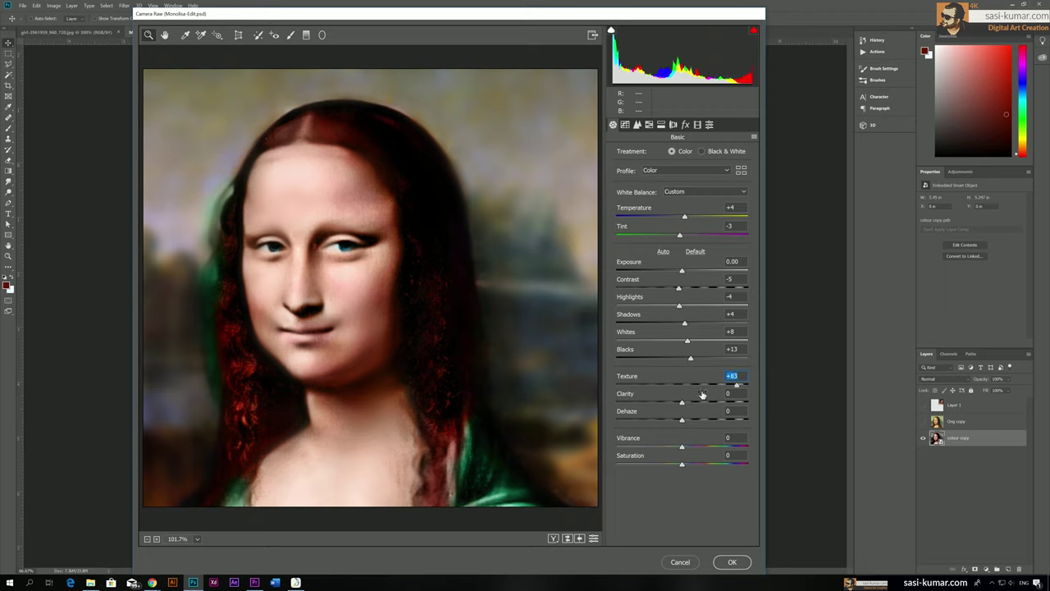
left_click_drag(706, 384, 690, 389)
left_click_drag(682, 403, 702, 403)
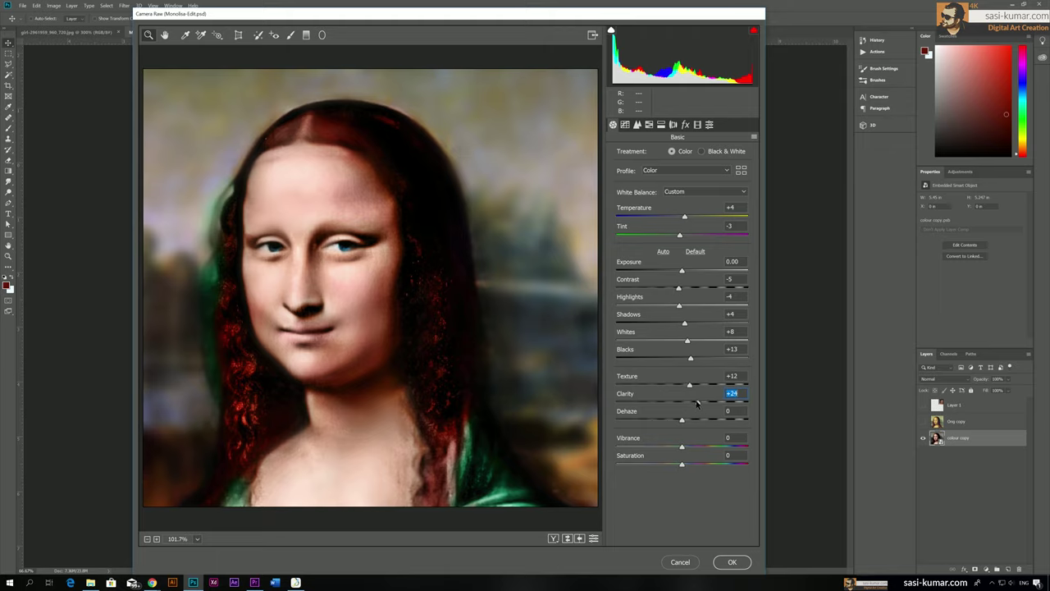
mouse_move(696, 403)
left_mouse_down()
mouse_move(685, 403)
mouse_move(713, 402)
mouse_move(686, 402)
left_mouse_up()
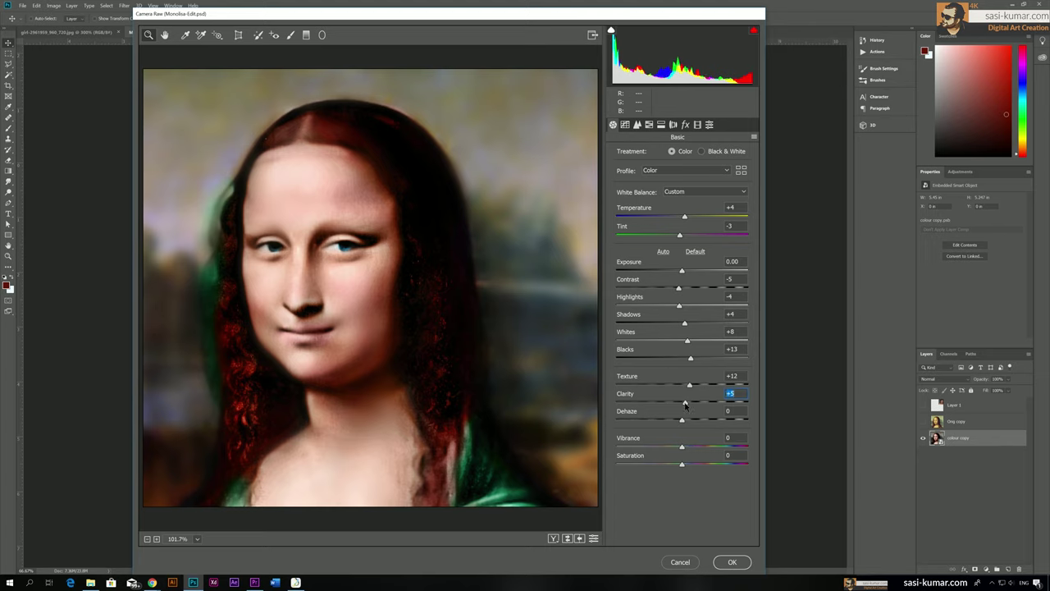
left_click_drag(687, 403, 679, 404)
mouse_move(683, 422)
left_mouse_down()
mouse_move(617, 424)
mouse_move(696, 422)
mouse_move(680, 422)
left_mouse_up()
mouse_move(687, 447)
left_mouse_down()
mouse_move(710, 447)
mouse_move(672, 447)
mouse_move(687, 447)
left_mouse_up()
Step: Try a lower Highlights value on the parametric tone curve
left_click(624, 124)
left_click(670, 332)
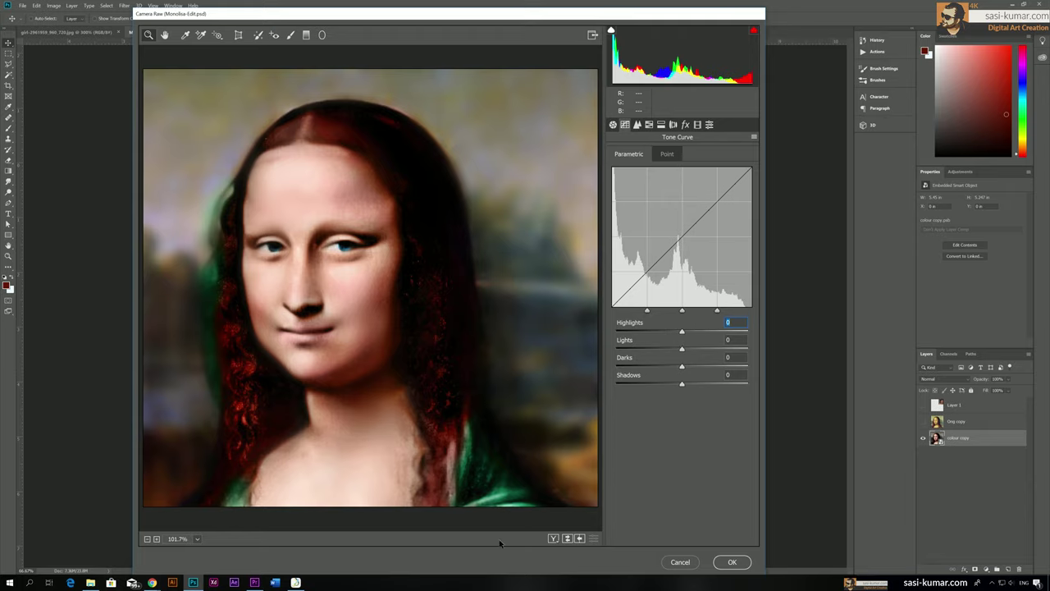
Step: Set Lights to +4, Darks to -12 and Shadows to +7 on the parametric tone curve
left_click(147, 539)
left_click(147, 539)
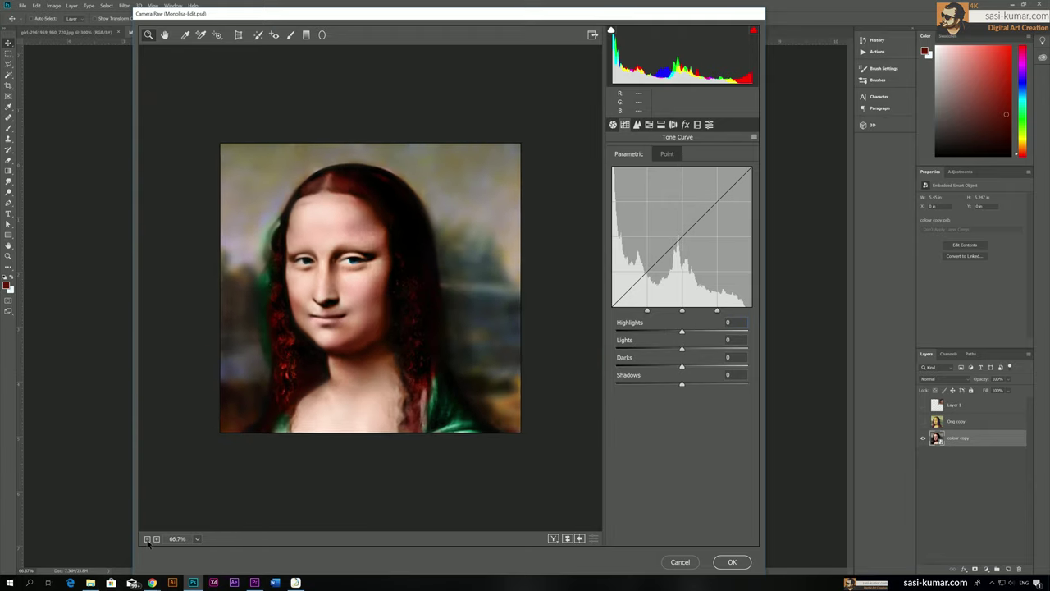
left_click(147, 539)
left_click(156, 539)
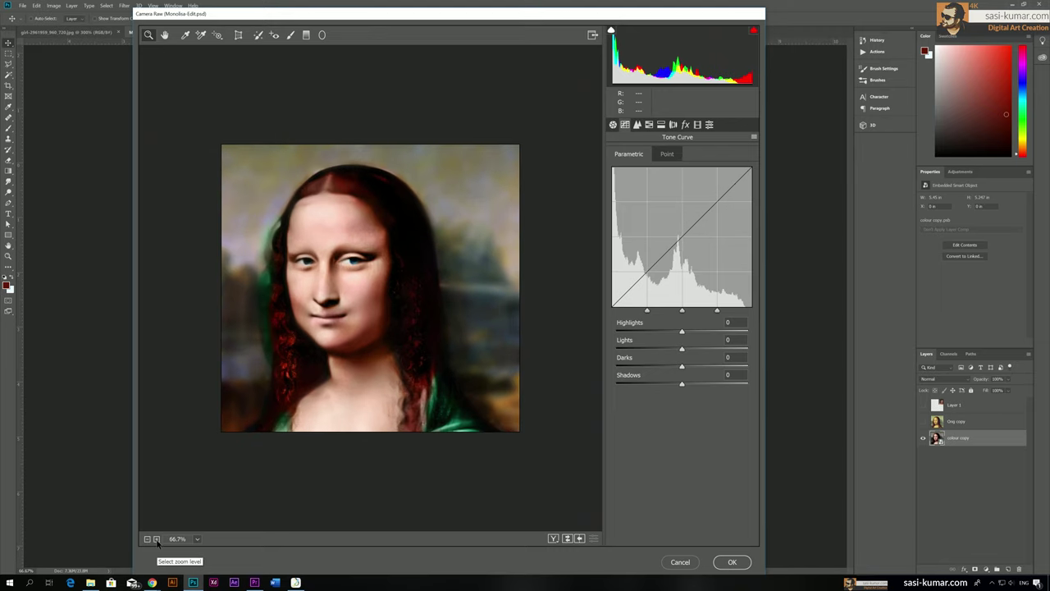
left_click(156, 539)
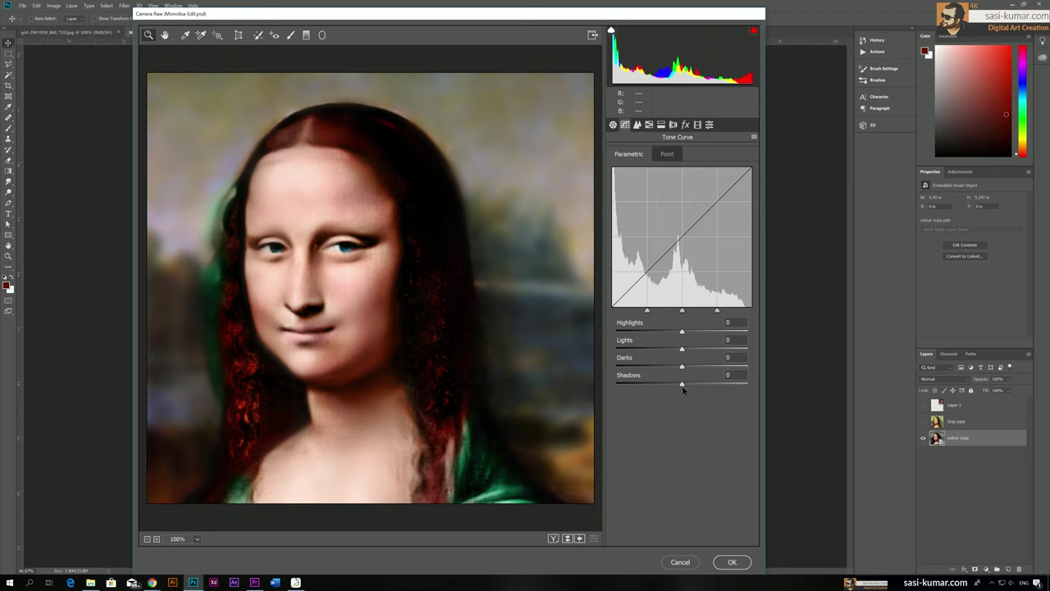
left_click_drag(682, 389, 673, 368)
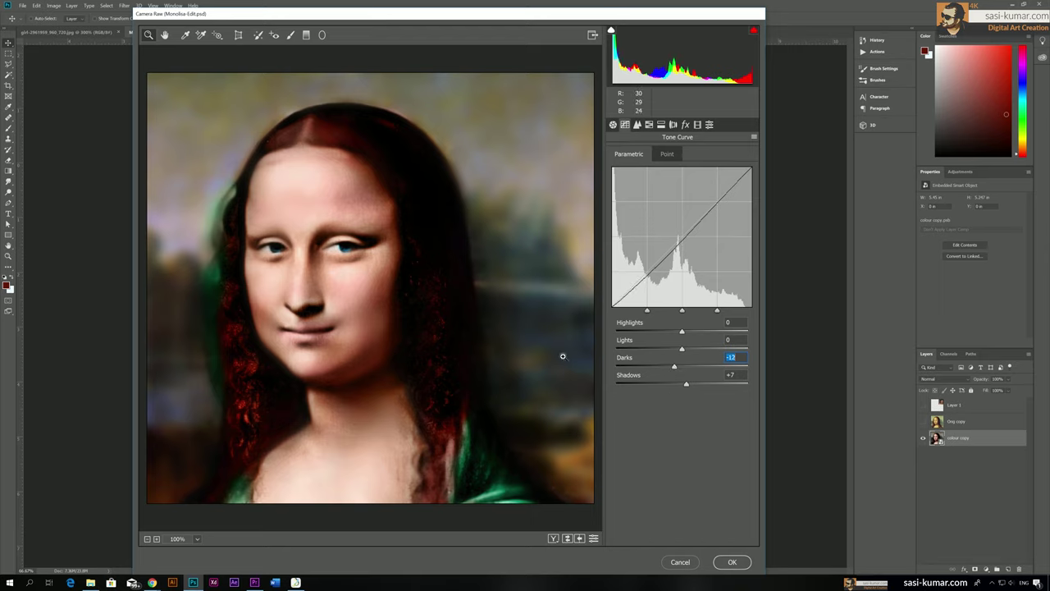
left_click_drag(685, 351, 687, 351)
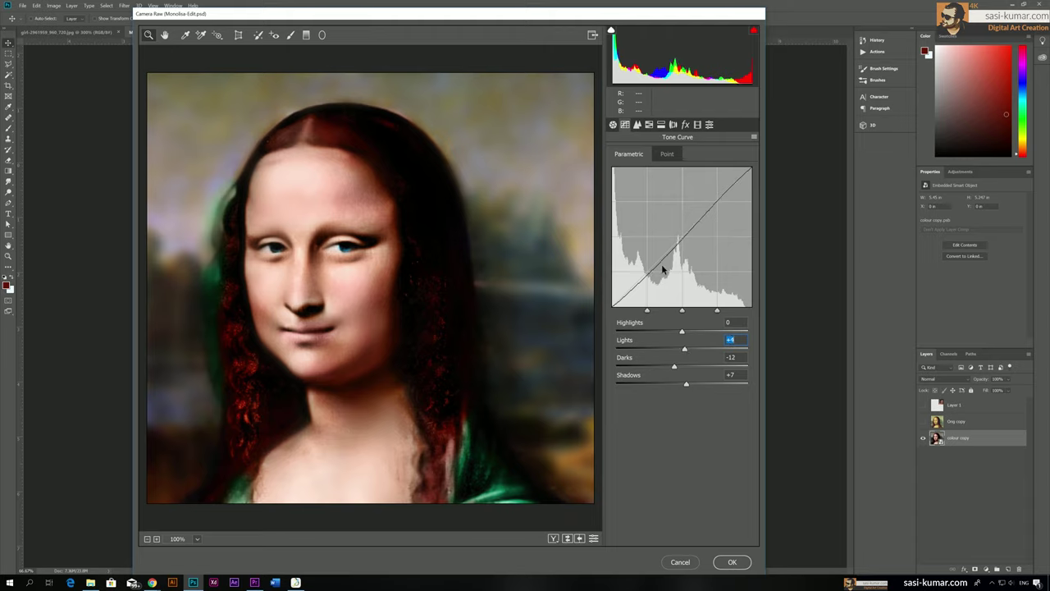
left_click(667, 155)
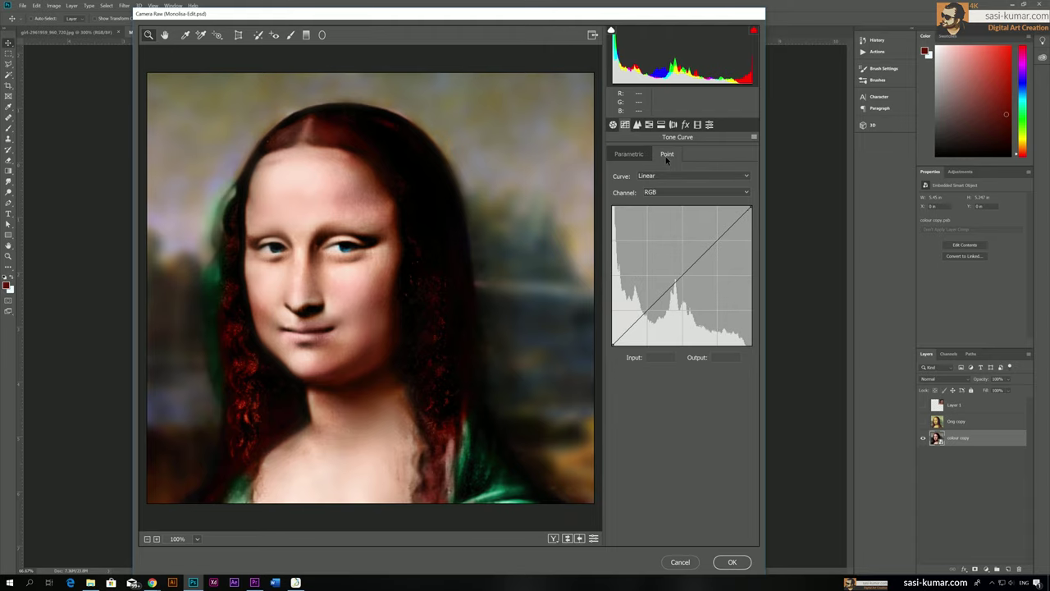
left_click(669, 176)
left_click(669, 176)
Step: Set Luminance, Luminance Detail and Luminance Contrast noise reduction to 100 each
left_click(637, 125)
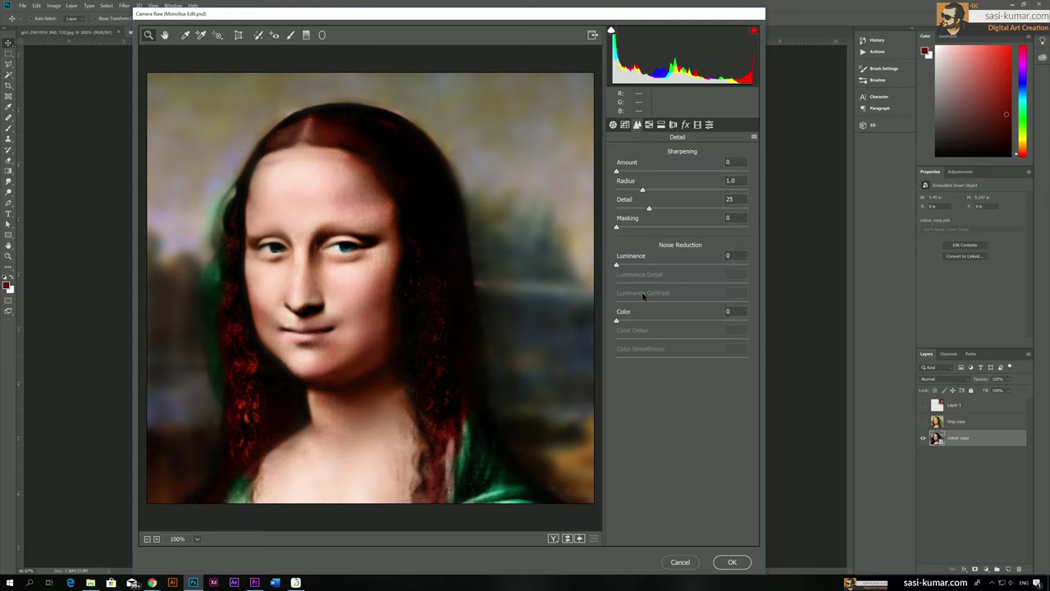
left_click_drag(616, 265, 763, 291)
left_click_drag(626, 304, 752, 307)
left_click_drag(641, 264, 752, 265)
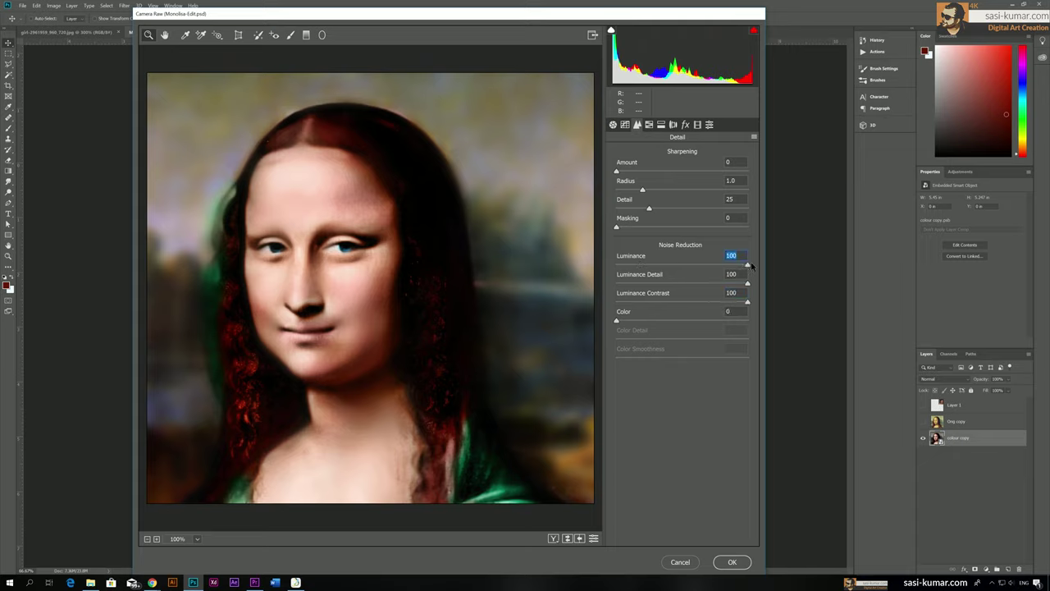
Step: Set colour noise reduction to Color 13, Color Detail 90 and Color Smoothness 100
left_click_drag(620, 324, 762, 353)
left_click(682, 358)
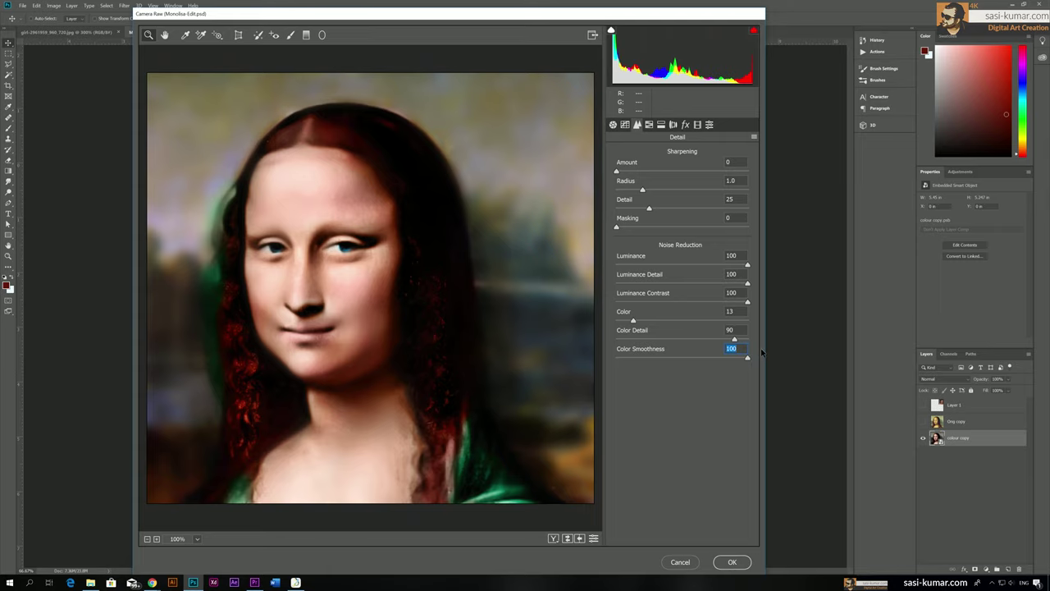
left_click(336, 283)
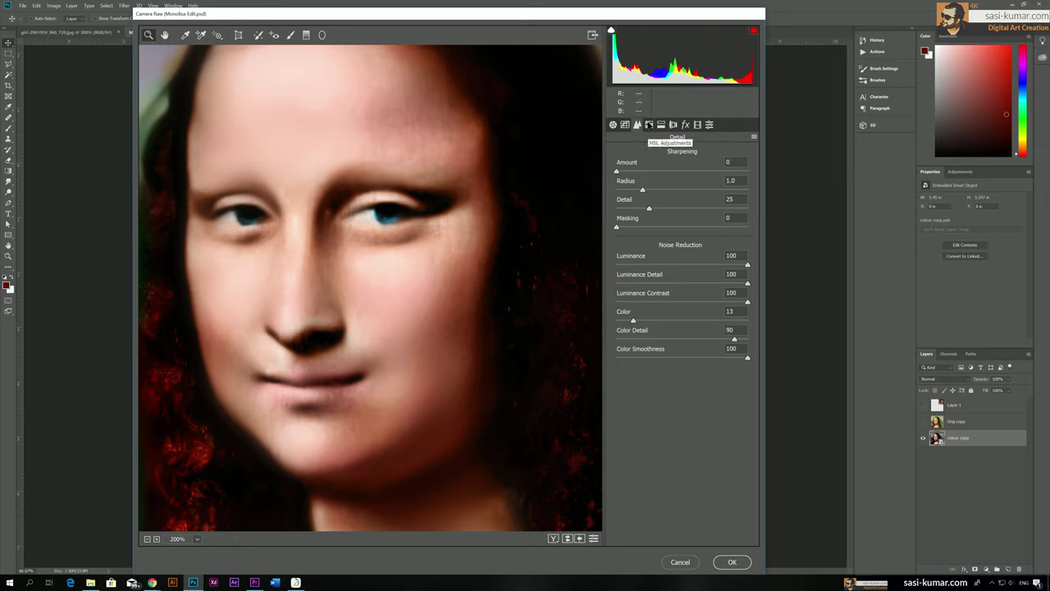
Step: Look through the HSL hue, saturation and luminance adjustments, and apply the Camera Raw filter to the layer
left_click(649, 124)
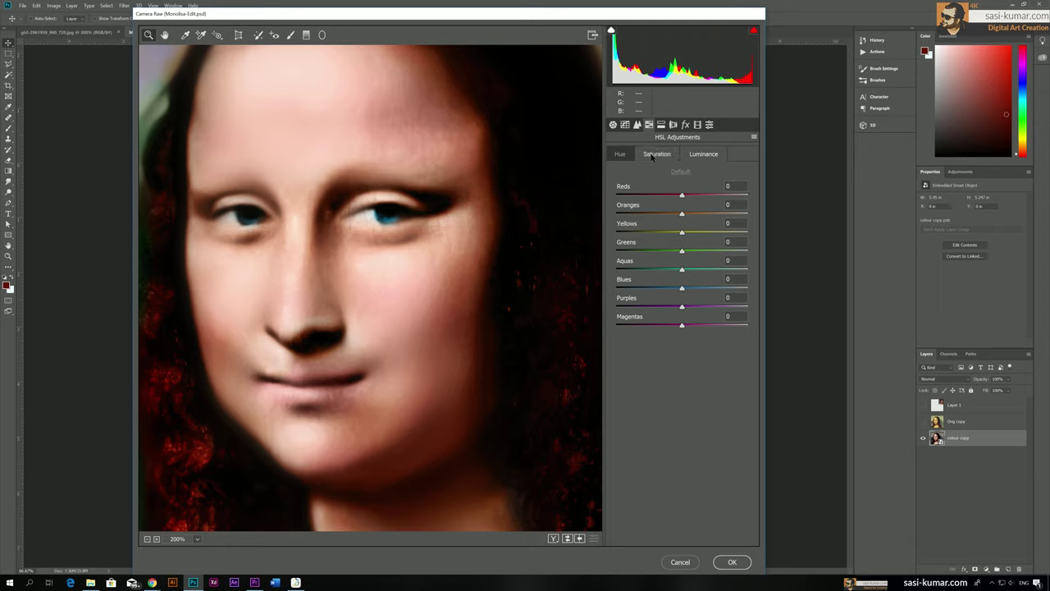
left_click(656, 155)
left_click(621, 154)
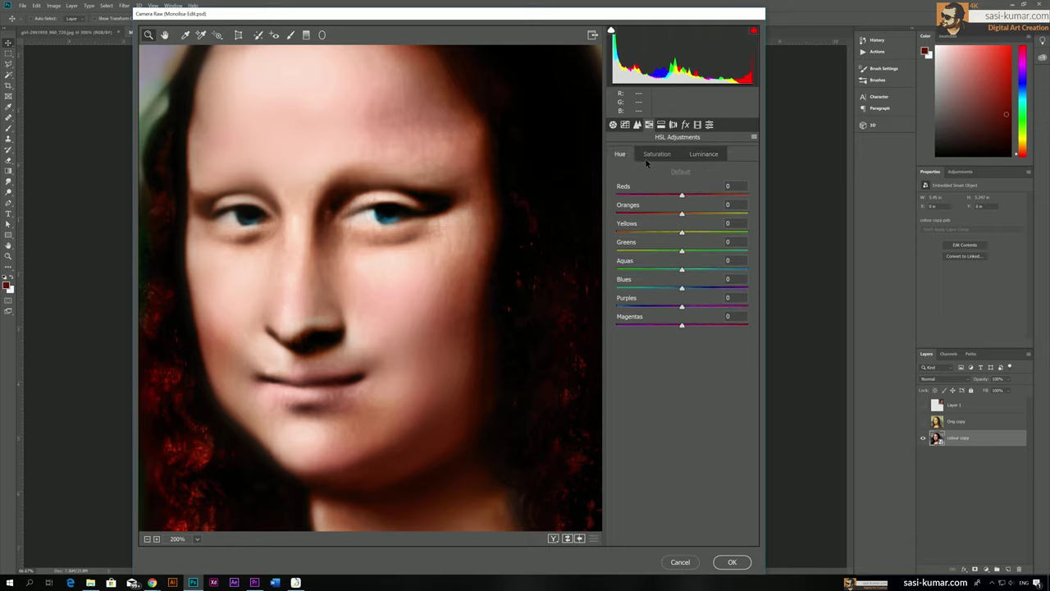
left_click(648, 156)
left_click(694, 157)
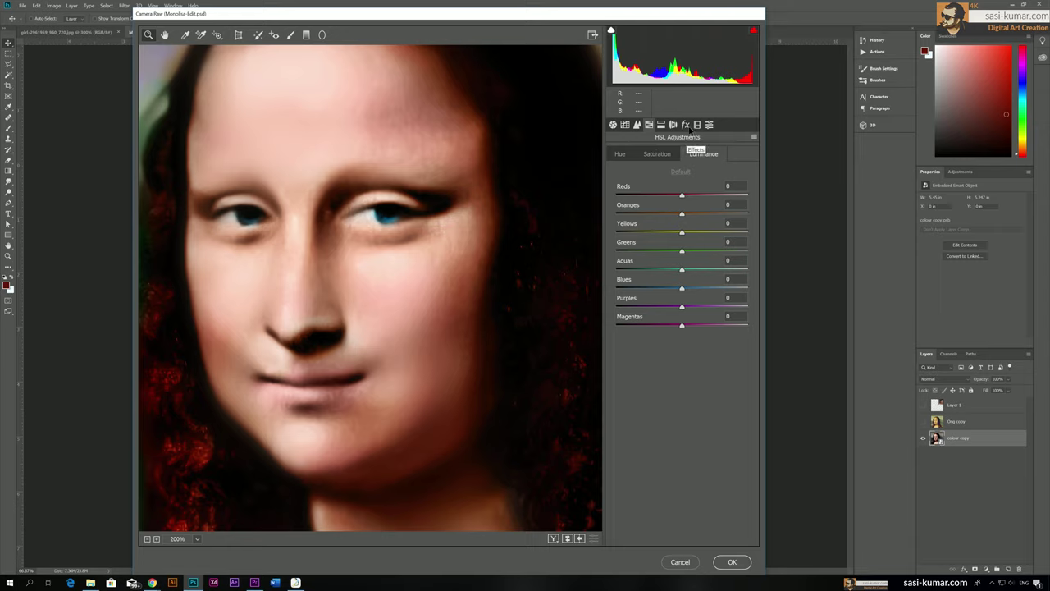
left_click(733, 562)
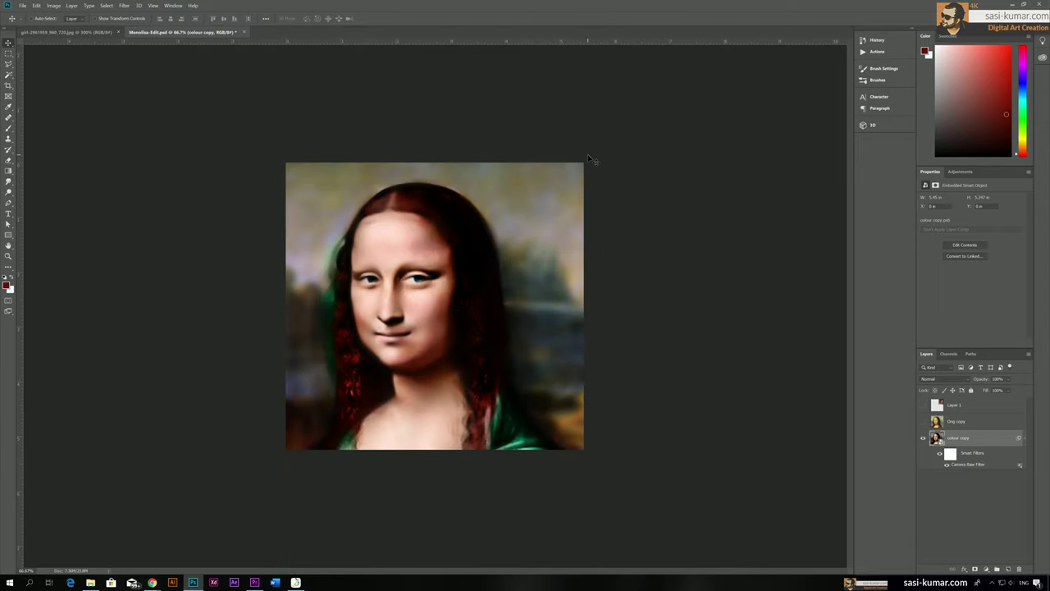
Step: Examine the filtered portrait's face close up and the whole picture at reduced size
key("ctrl+1")
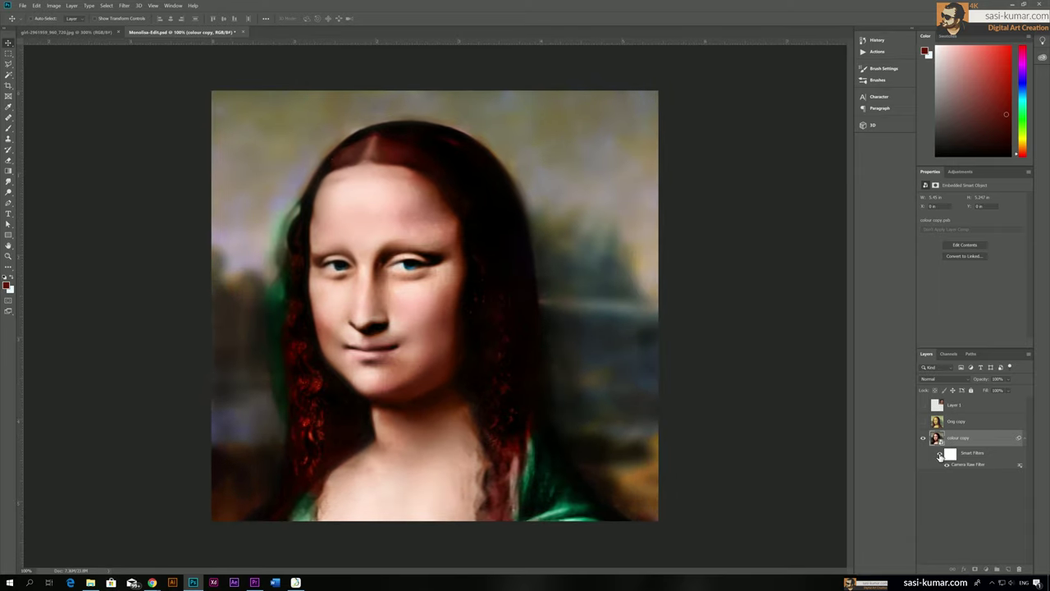
key("ctrl+plus")
key("ctrl+plus")
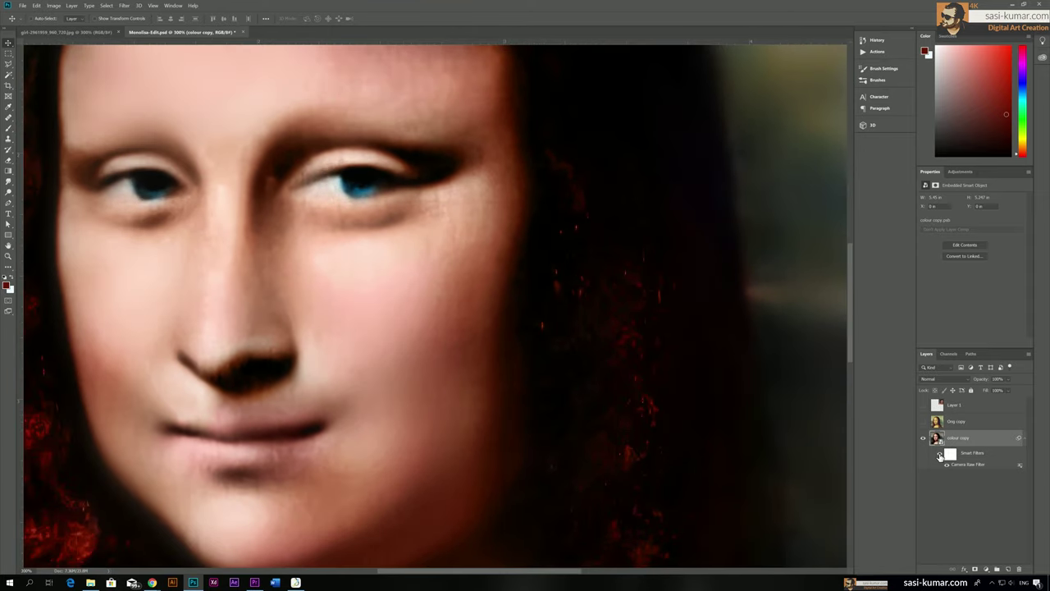
key("ctrl+1")
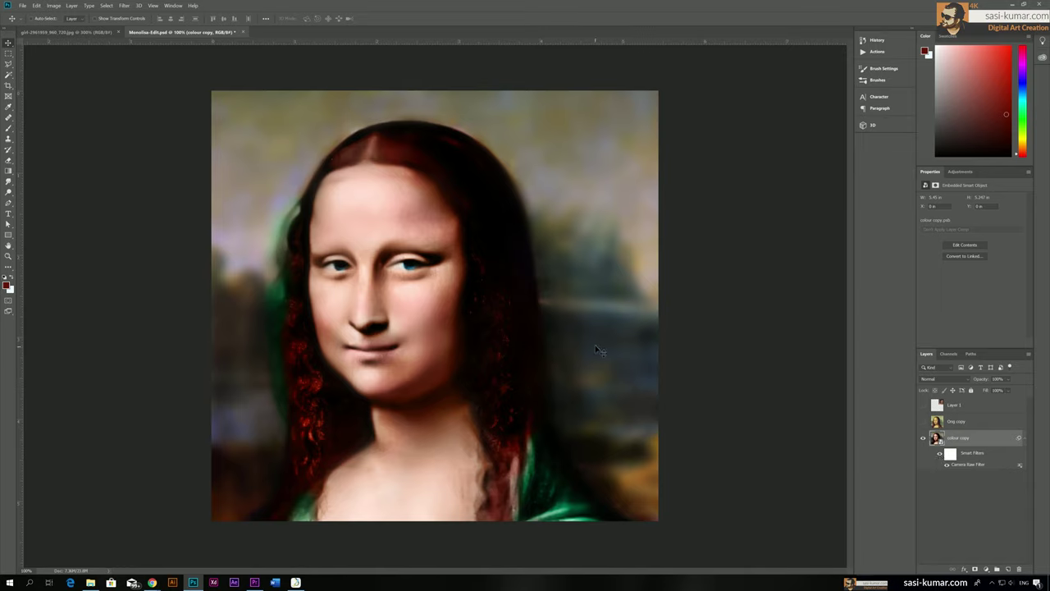
key("ctrl+minus")
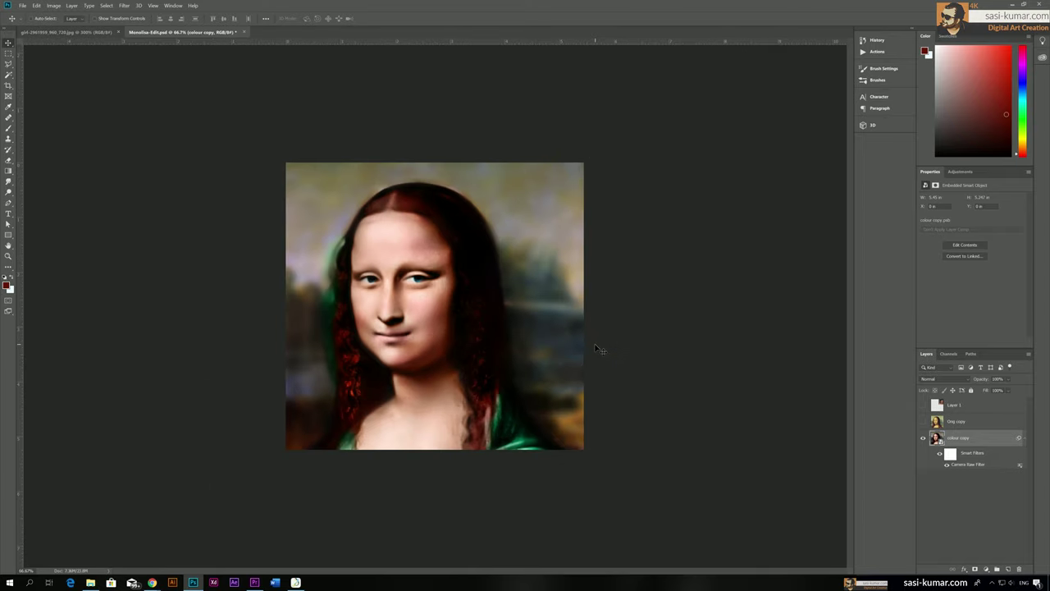
Step: Deselect the layer and switch to the Brush tool with default foreground and background colours
left_click(798, 151)
key("b")
key("d")
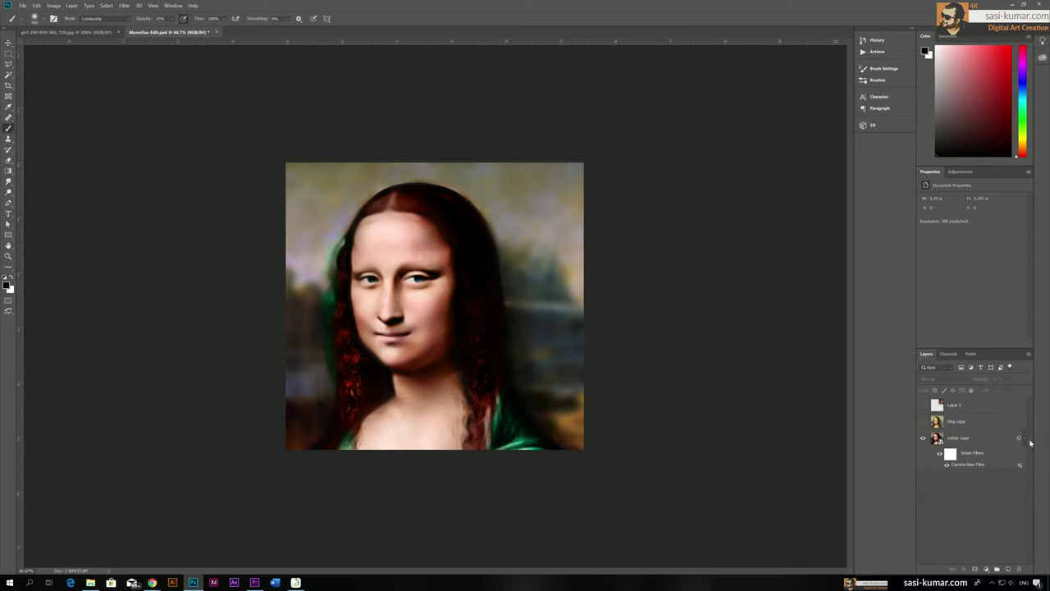
Step: Apply a second Camera Raw filter to the colour copy layer with lens vignetting Amount -89 and Midpoint 8
left_click(1000, 445)
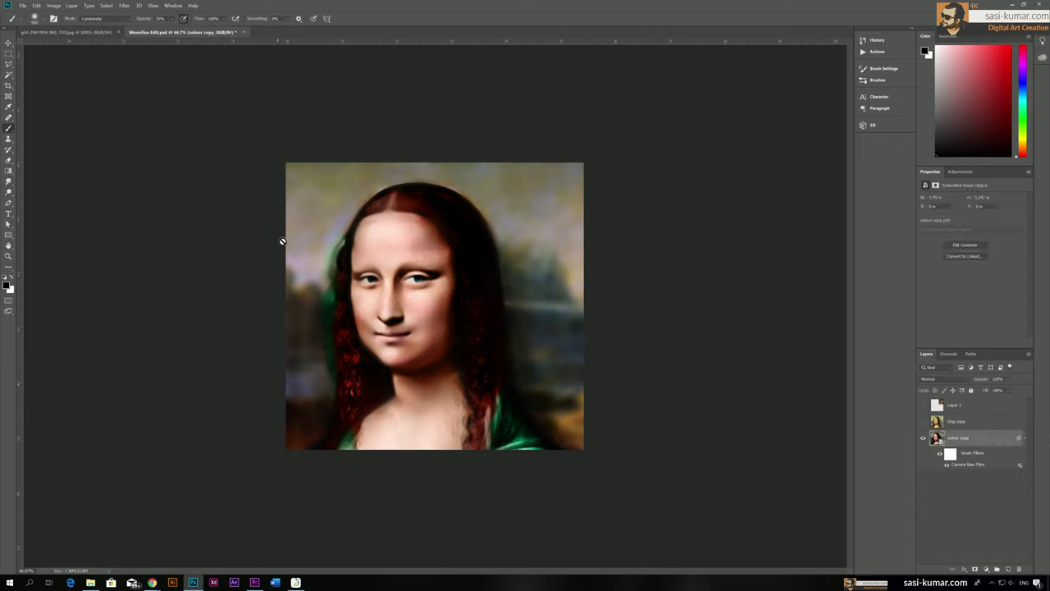
left_click(124, 5)
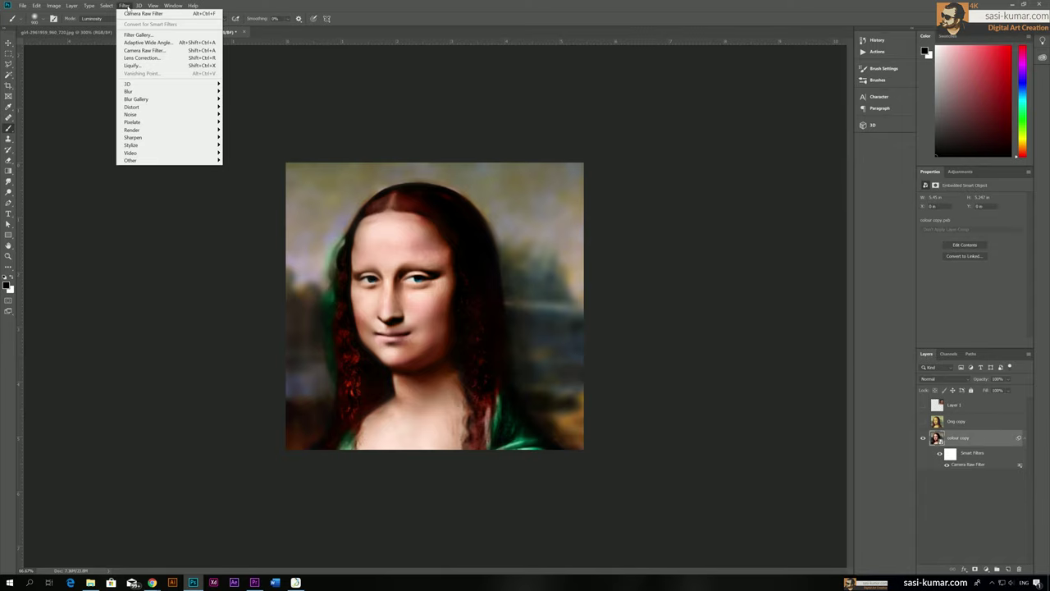
left_click(146, 50)
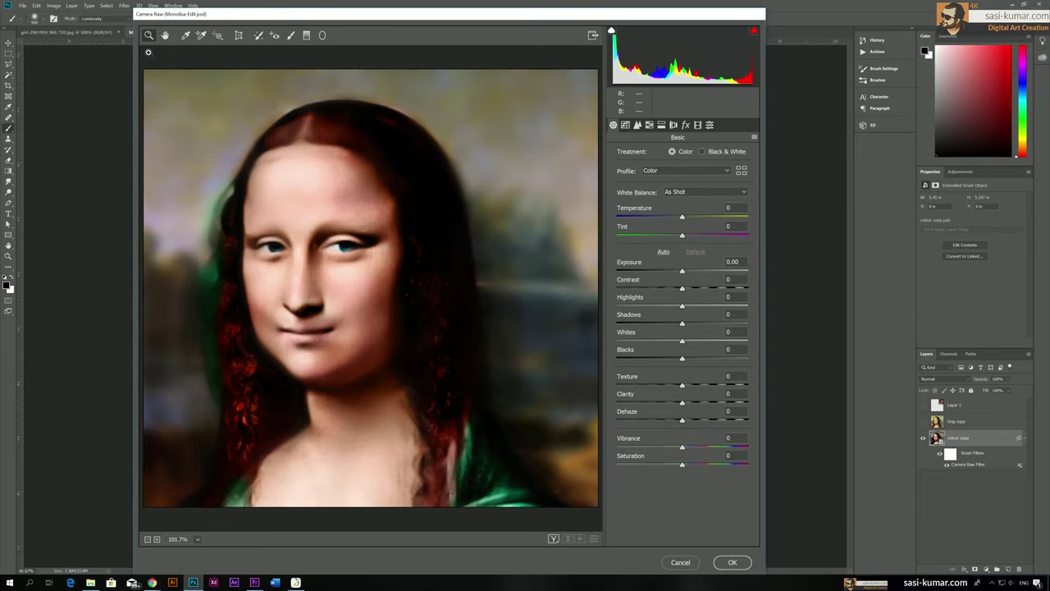
left_click(673, 125)
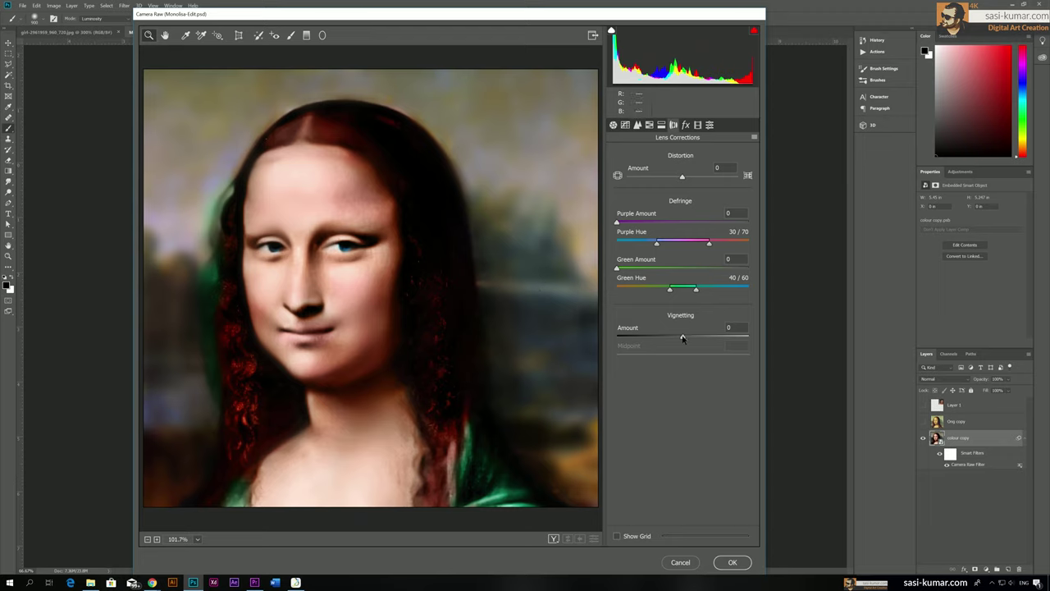
left_click_drag(682, 337, 581, 345)
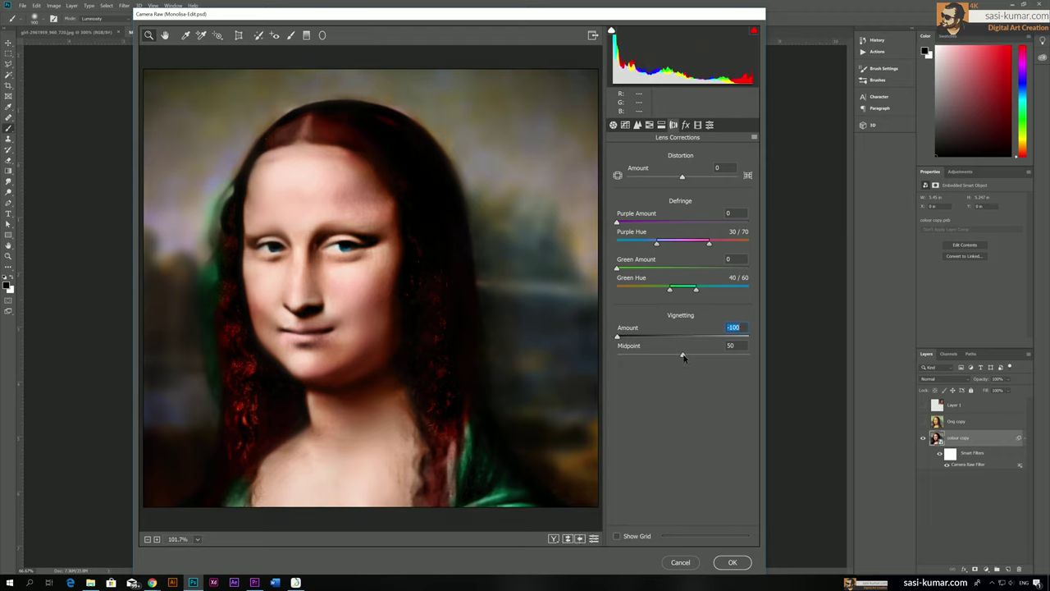
left_click_drag(684, 357, 628, 355)
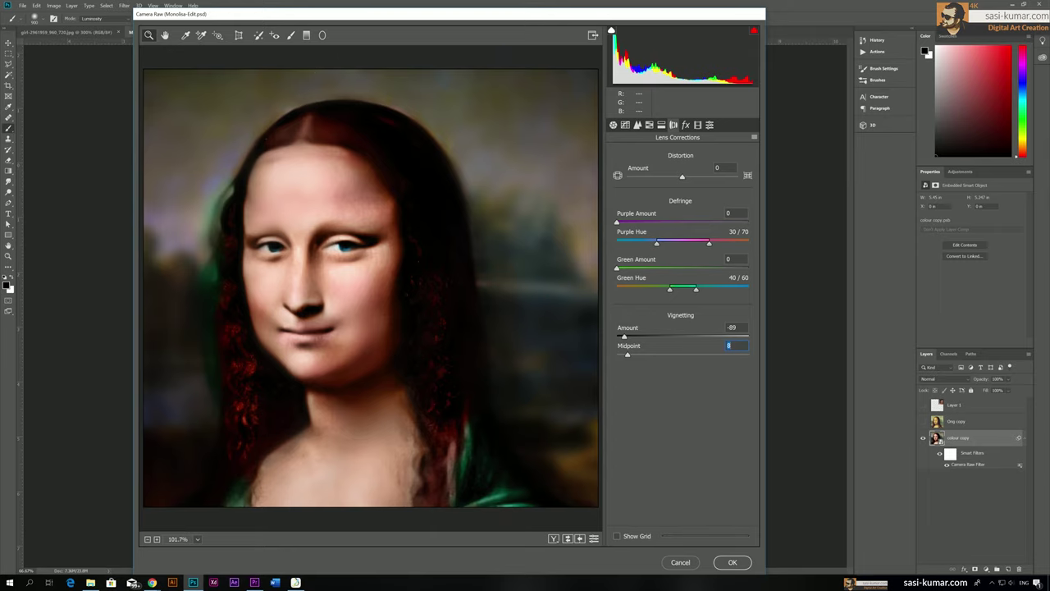
left_click_drag(356, 17, 353, 16)
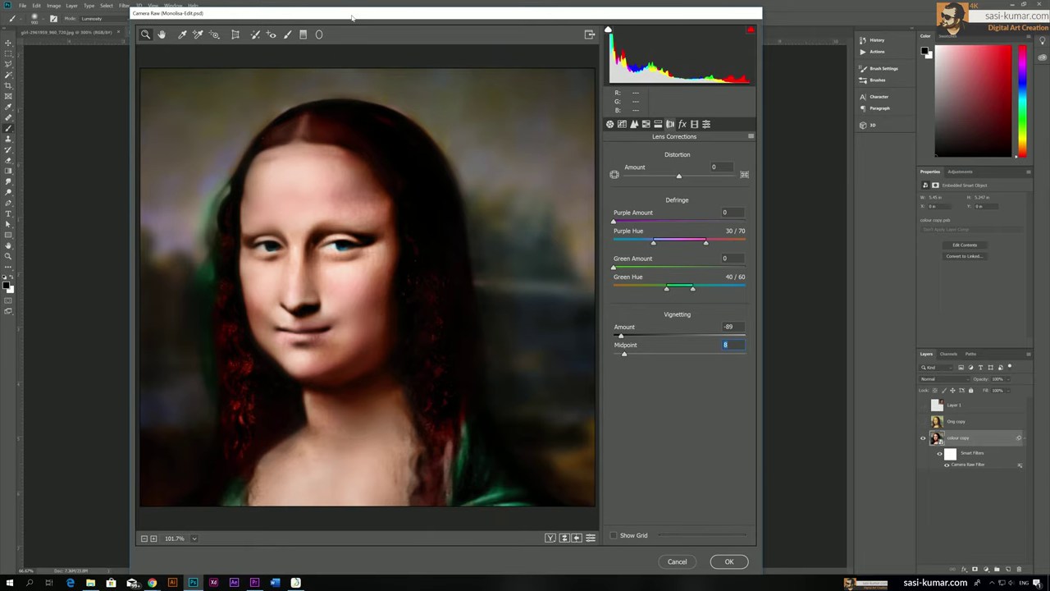
left_click(730, 561)
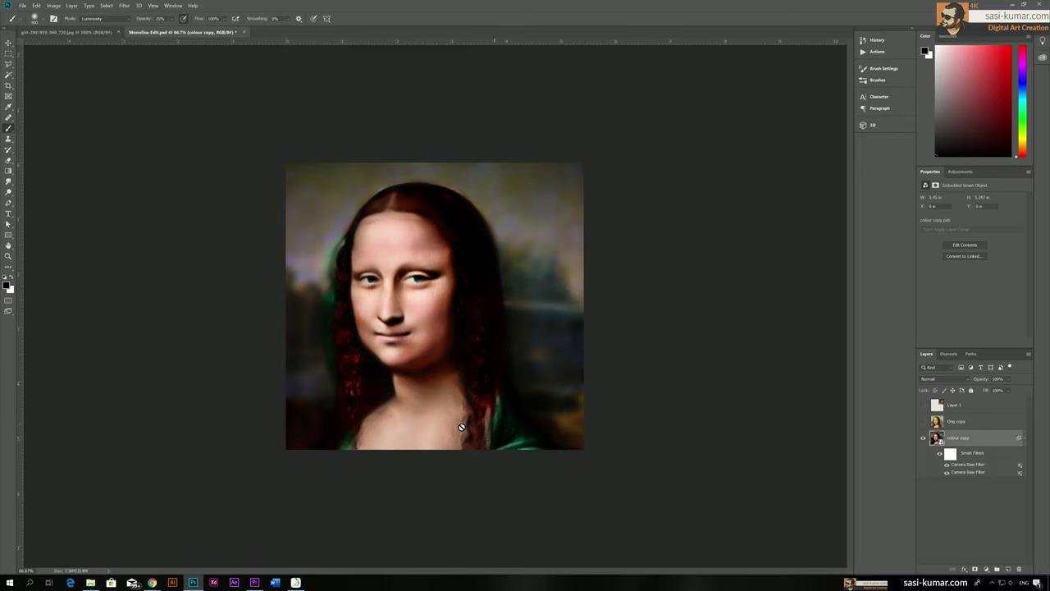
Step: Lower the High Pass layer's opacity to 40% inside the colour copy smart object, and save and close it
double_click(937, 439)
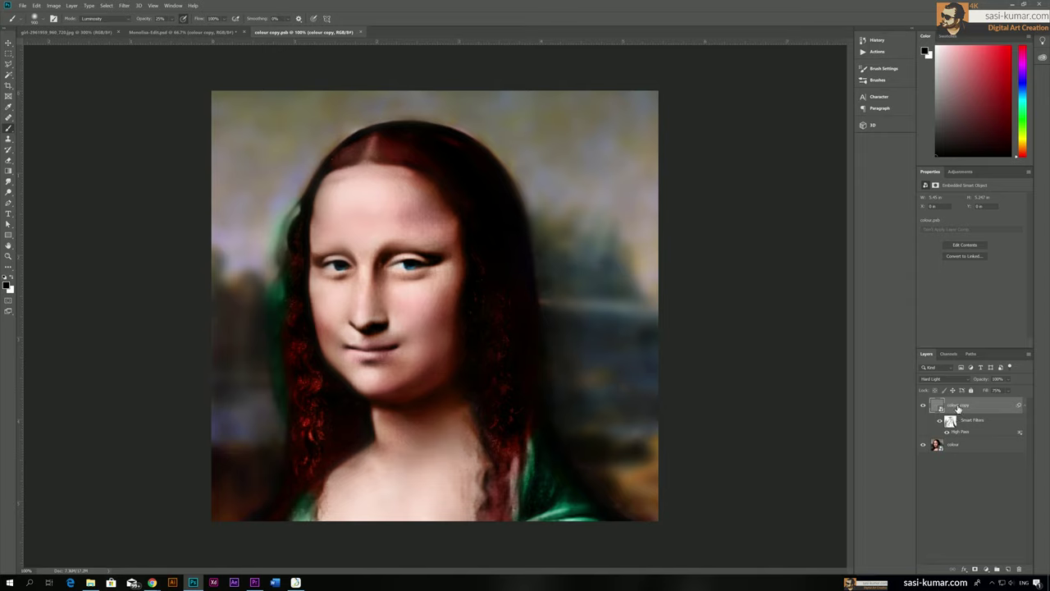
left_click(1010, 380)
left_click_drag(1014, 391, 1000, 390)
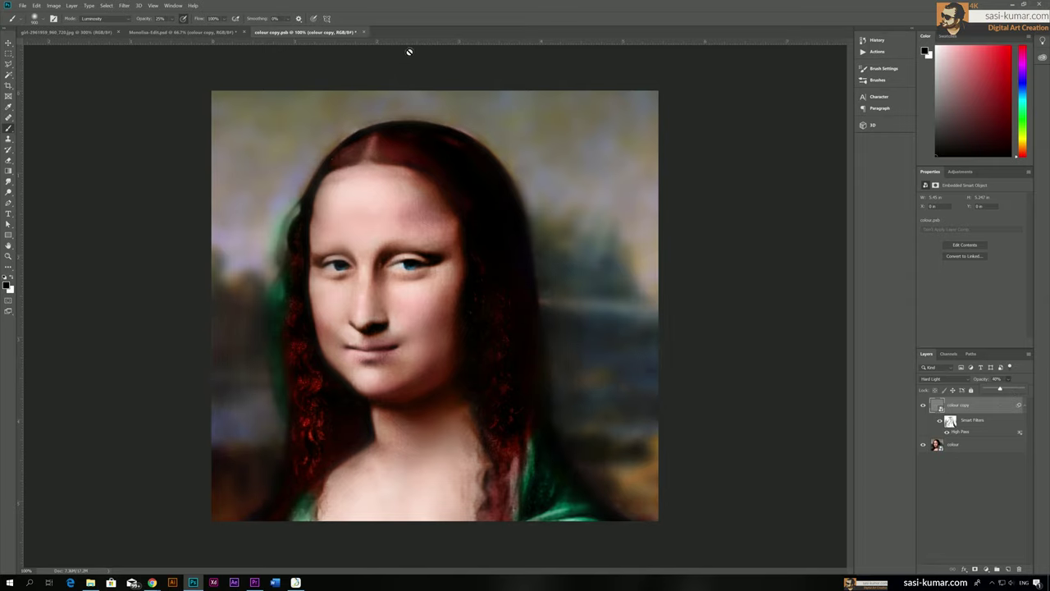
left_click(367, 32)
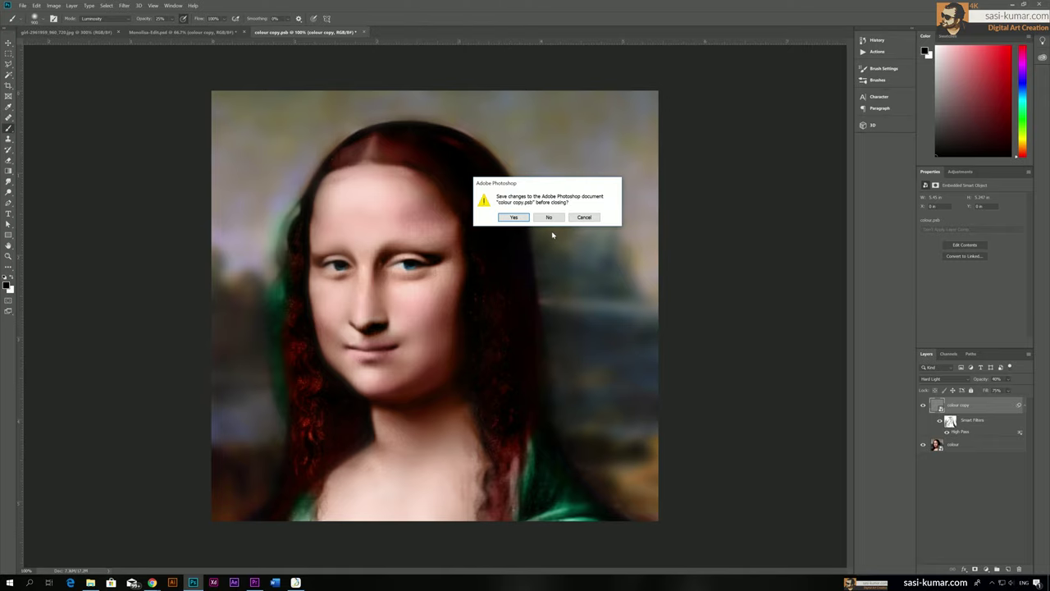
left_click(520, 217)
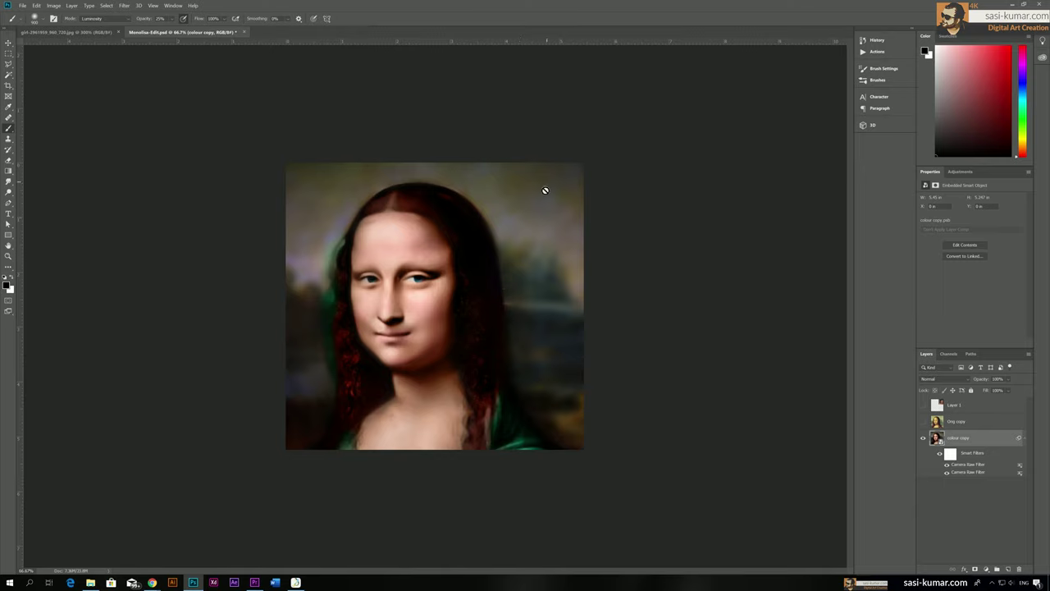
Step: Deselect all layers and review the finished portrait
key("ctrl+alt+shift+a")
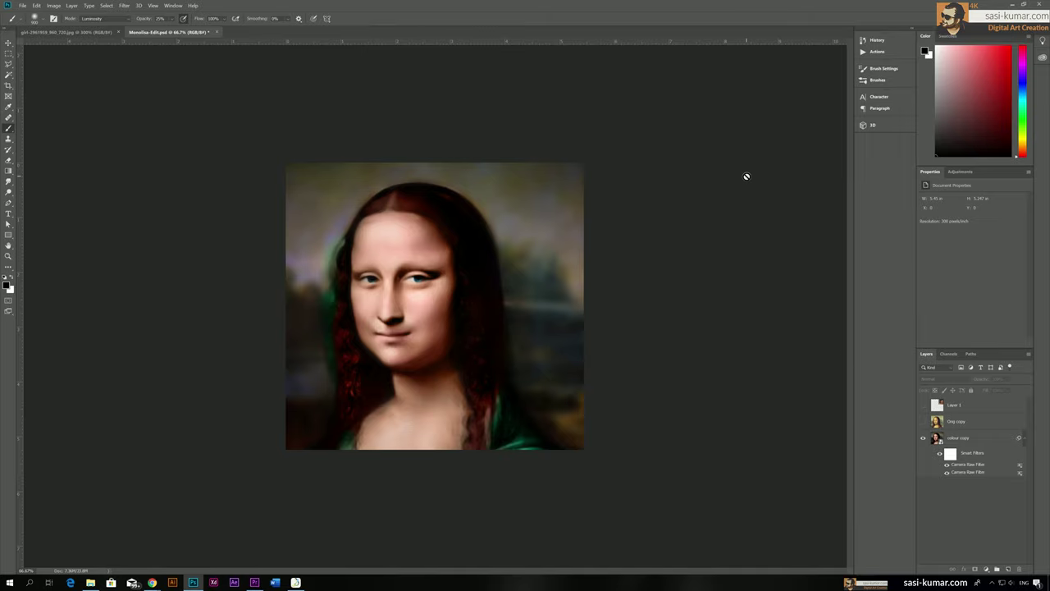
key("ctrl+plus")
key("ctrl+minus")
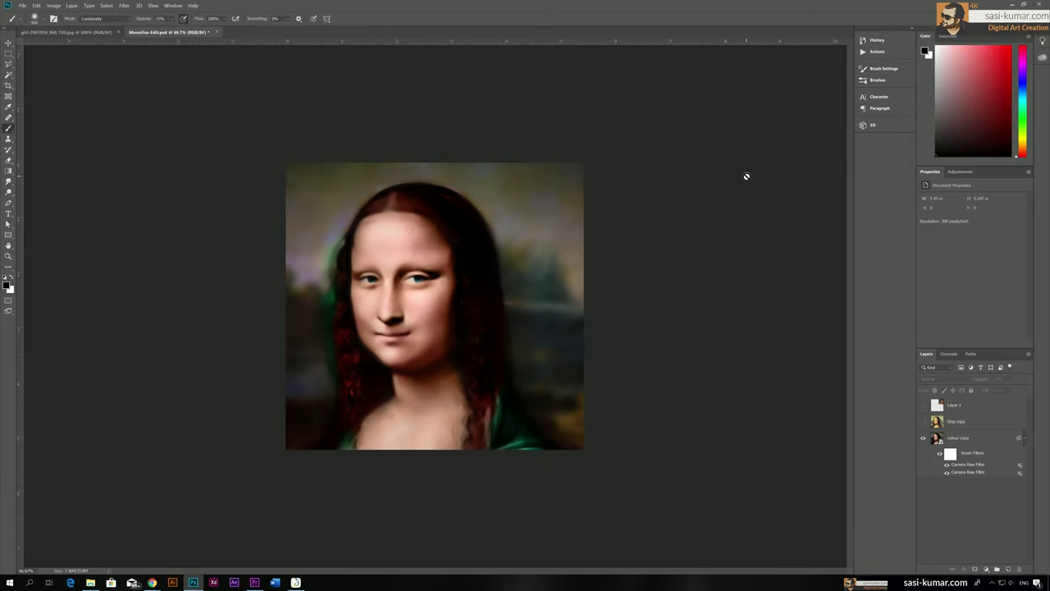